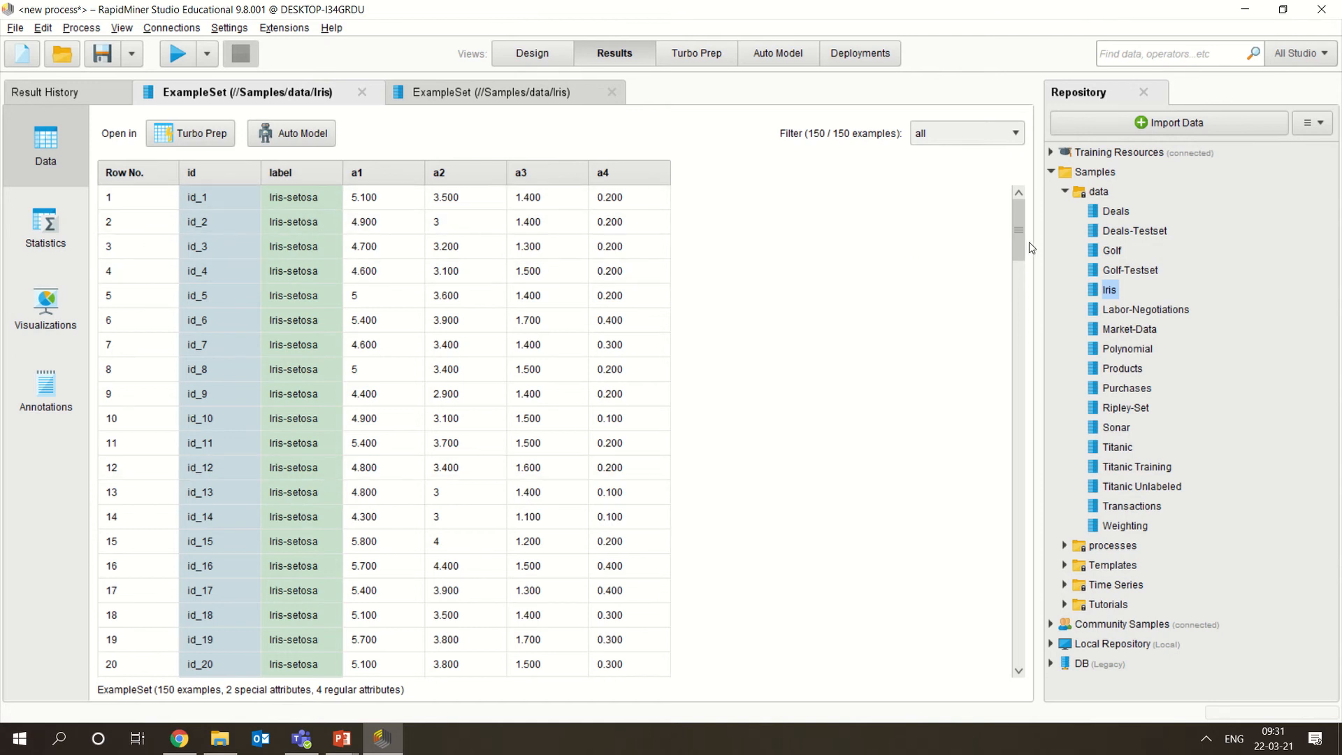
# Return to the process design and add the Iris sample dataset to the empty process.
pyautogui.moveTo(1021, 243); pyautogui.dragTo(982, 189)
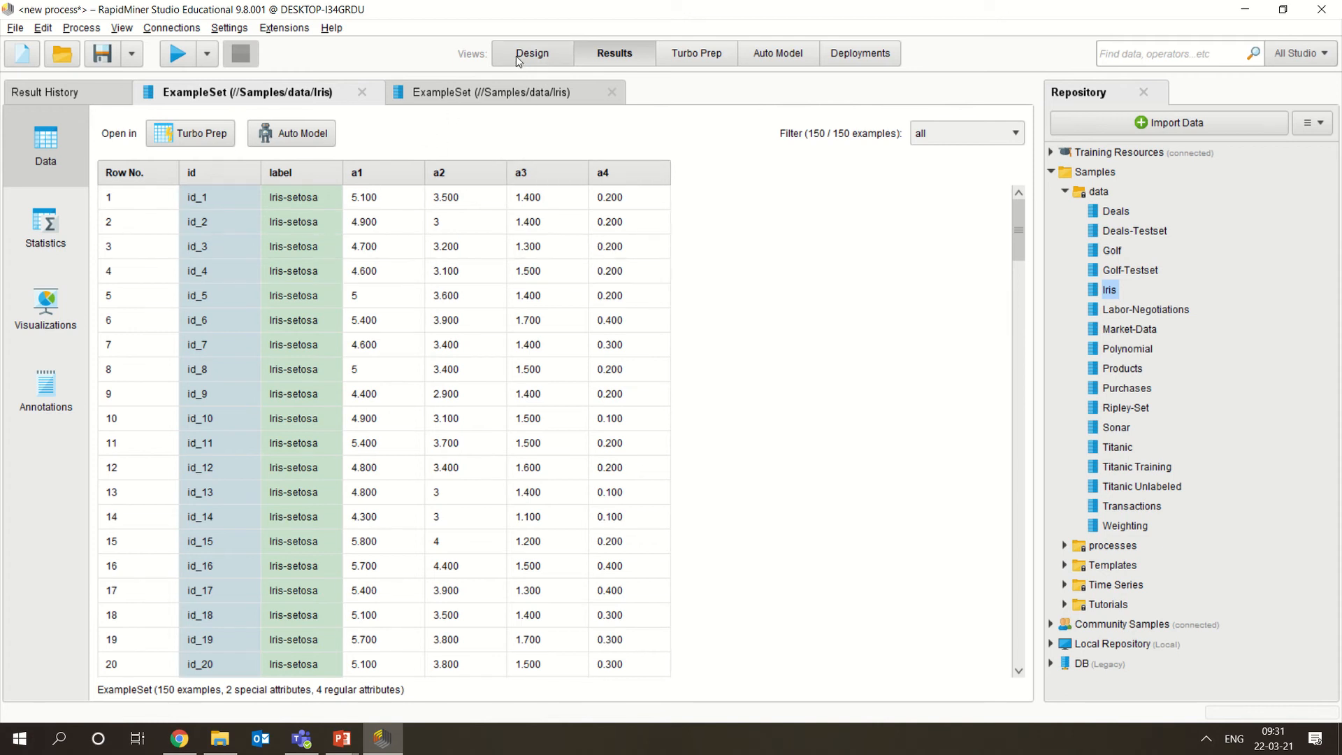
pyautogui.click(546, 54)
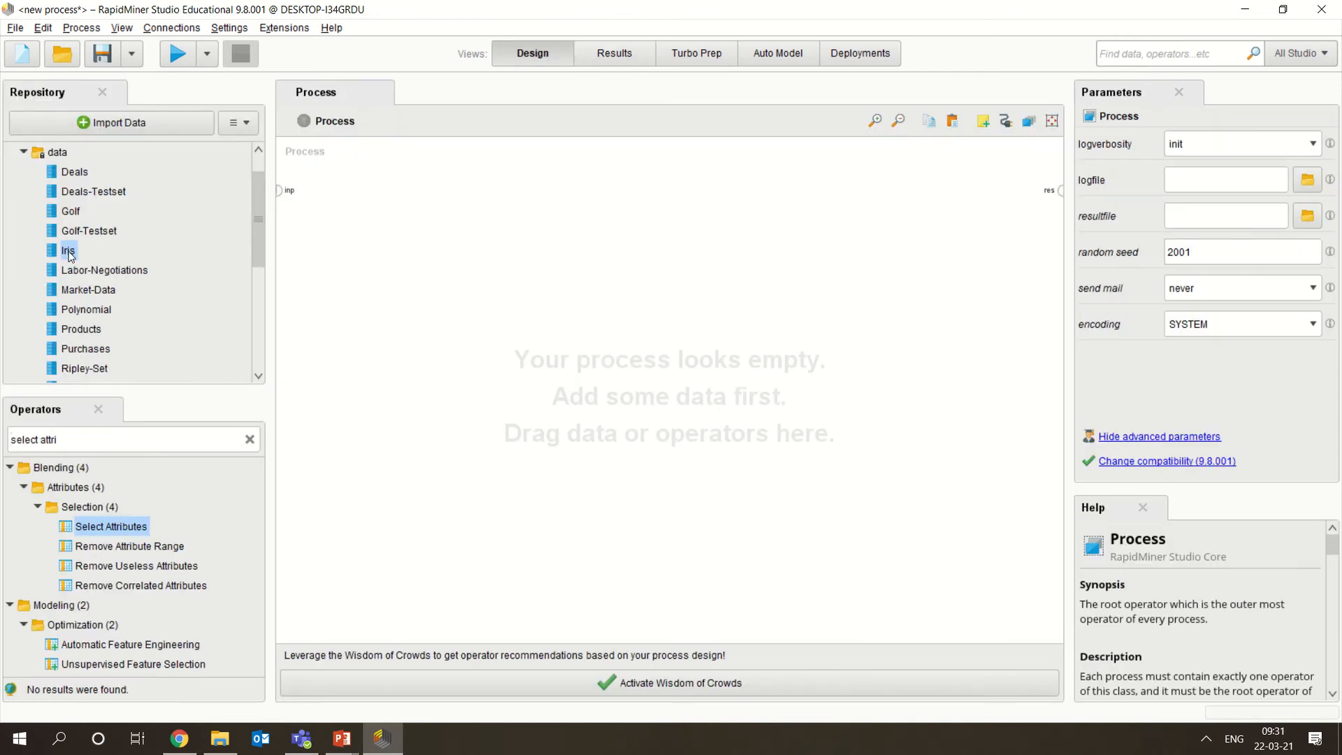
pyautogui.moveTo(68, 251); pyautogui.dragTo(370, 202)
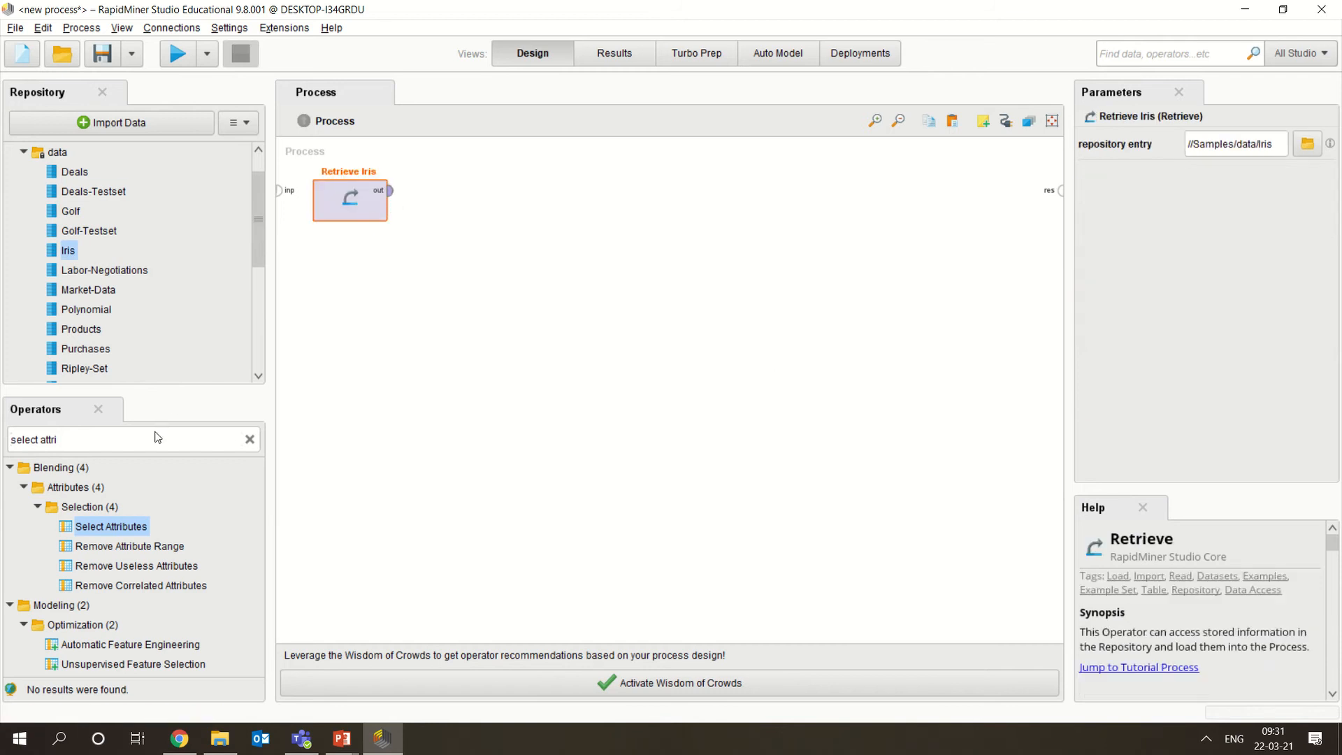
# Find the Select Attributes operator, add it to the process and feed it with the Retrieve Iris output.
pyautogui.moveTo(140, 435); pyautogui.dragTo(12, 436)
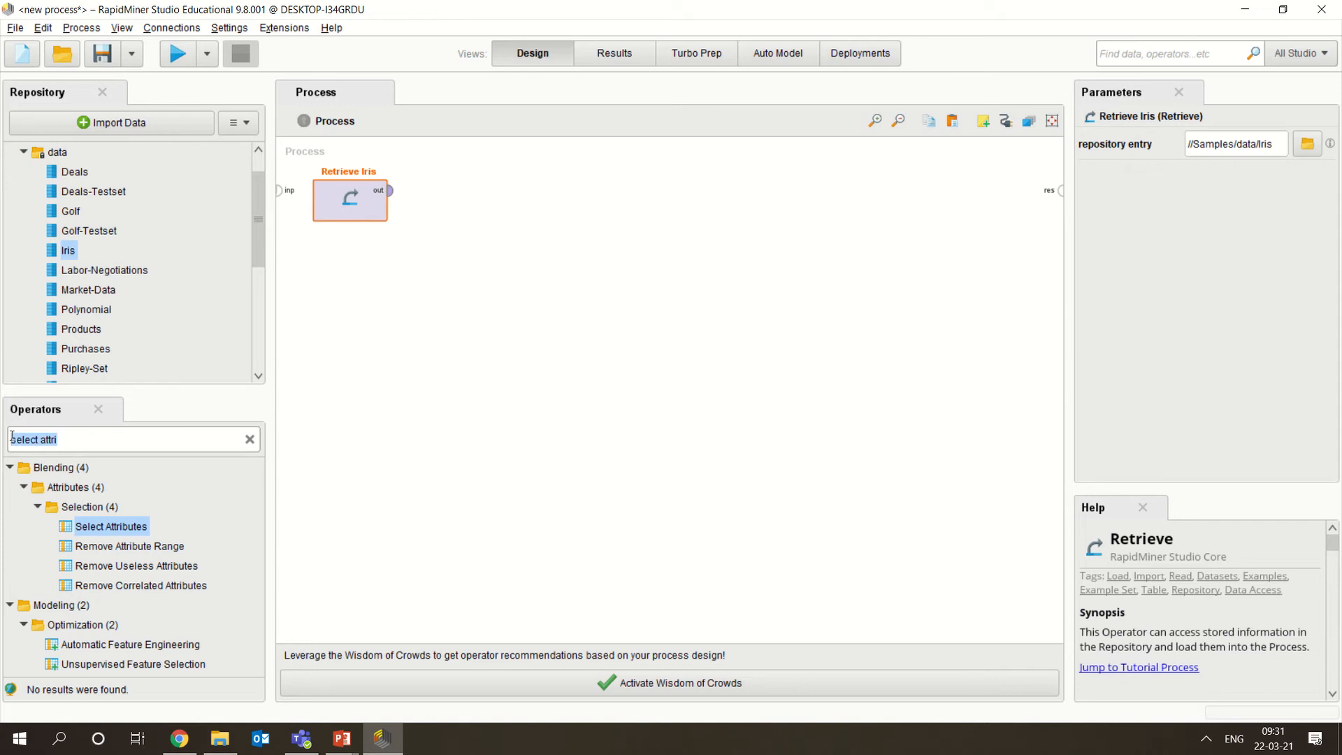
pyautogui.press('BackSpace')
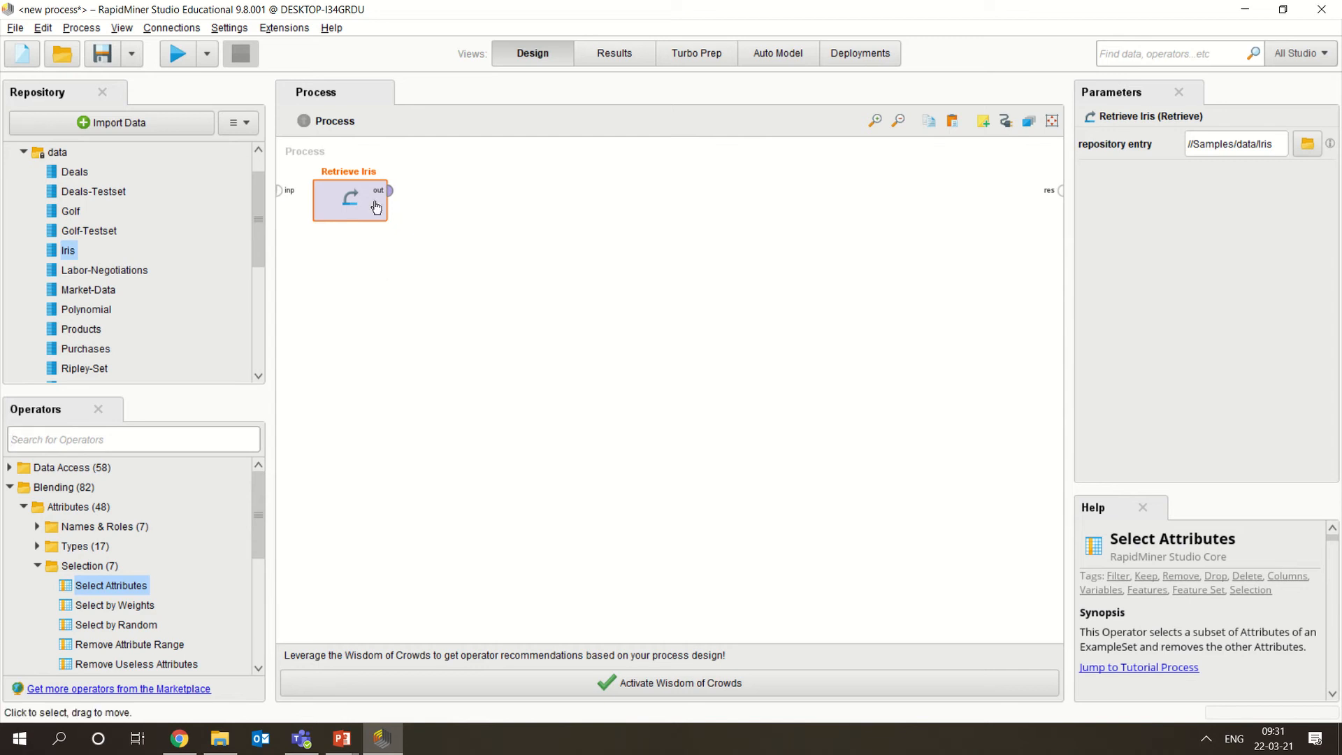
pyautogui.click(145, 435)
pyautogui.write('sl')
pyautogui.press('BackSpace')
pyautogui.write('elect')
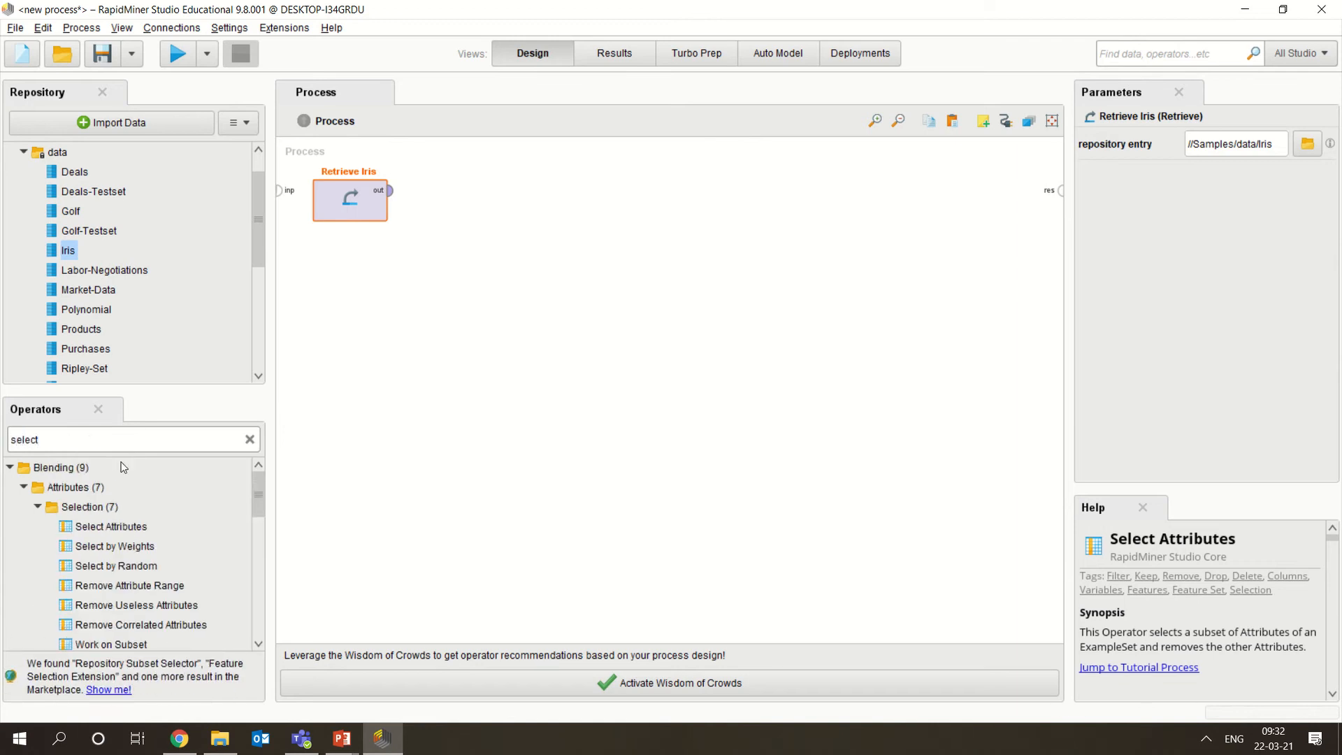
pyautogui.moveTo(133, 531); pyautogui.dragTo(492, 208)
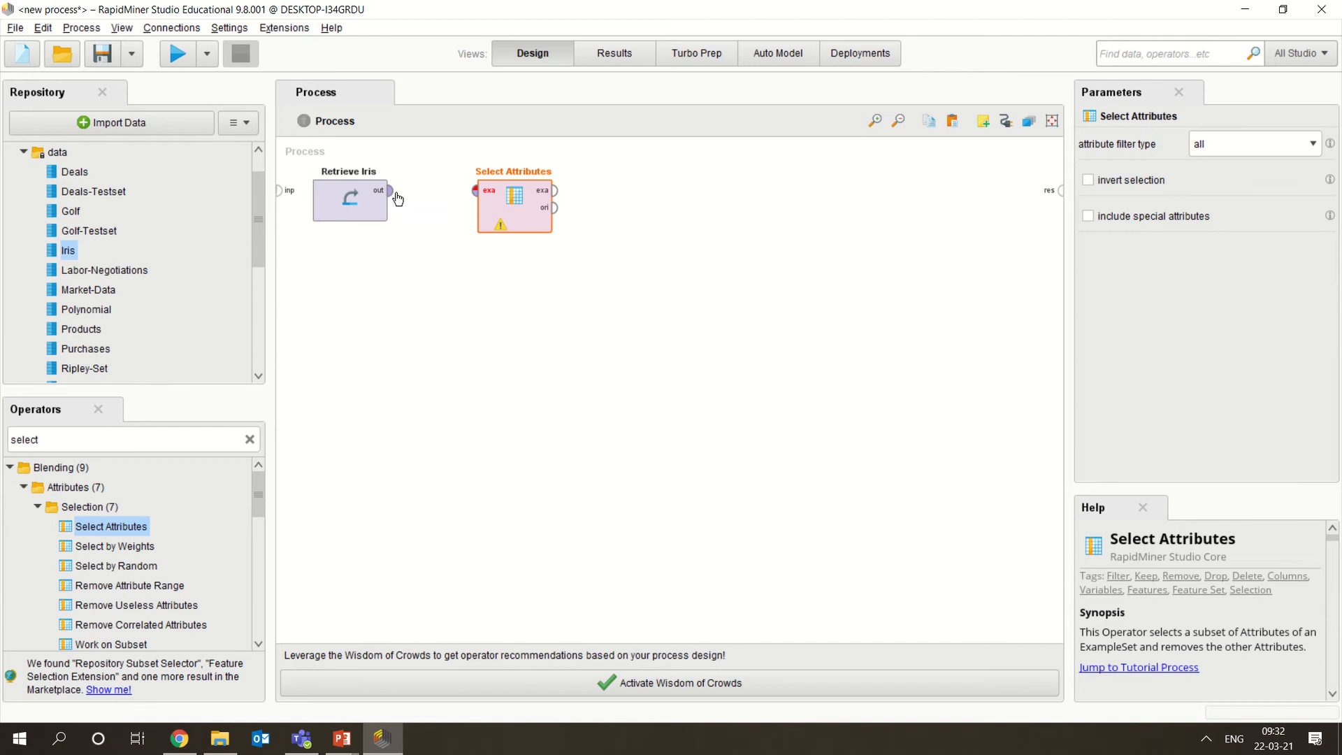
pyautogui.click(389, 190)
pyautogui.click(470, 190)
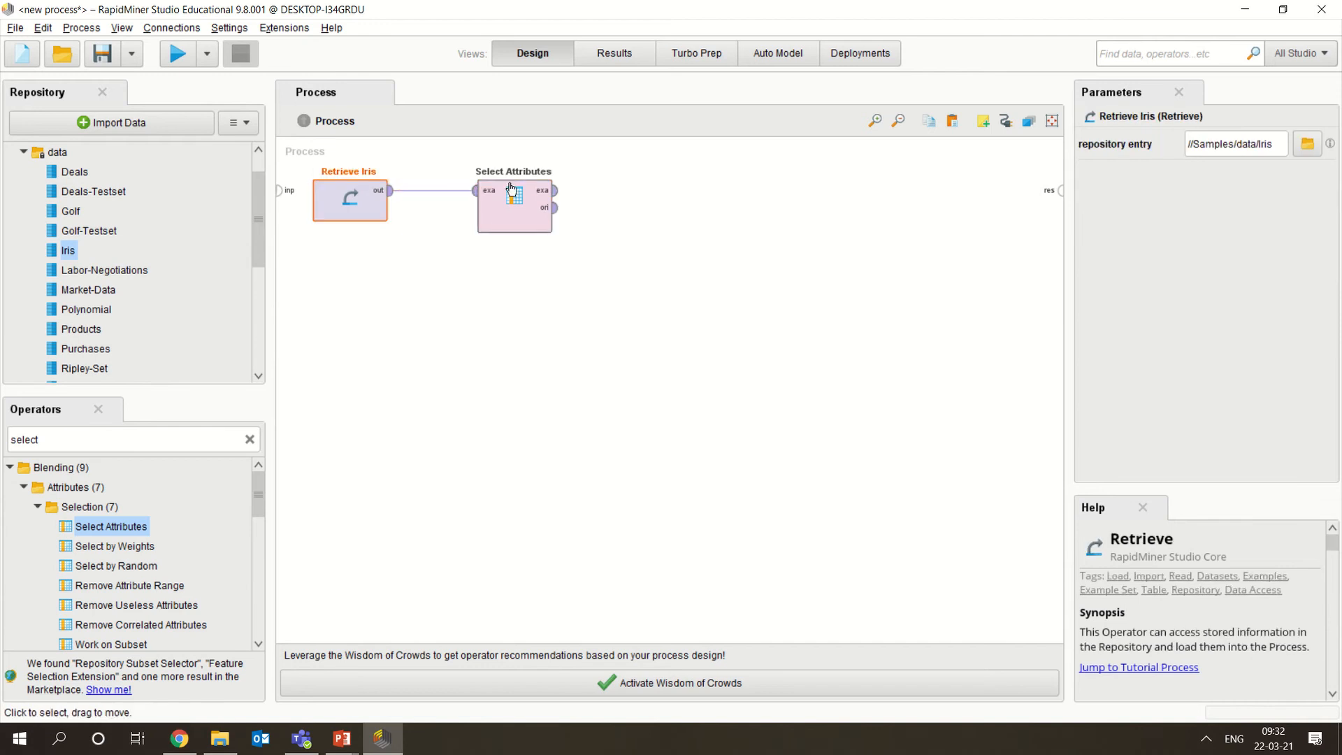
pyautogui.moveTo(482, 183); pyautogui.dragTo(429, 183)
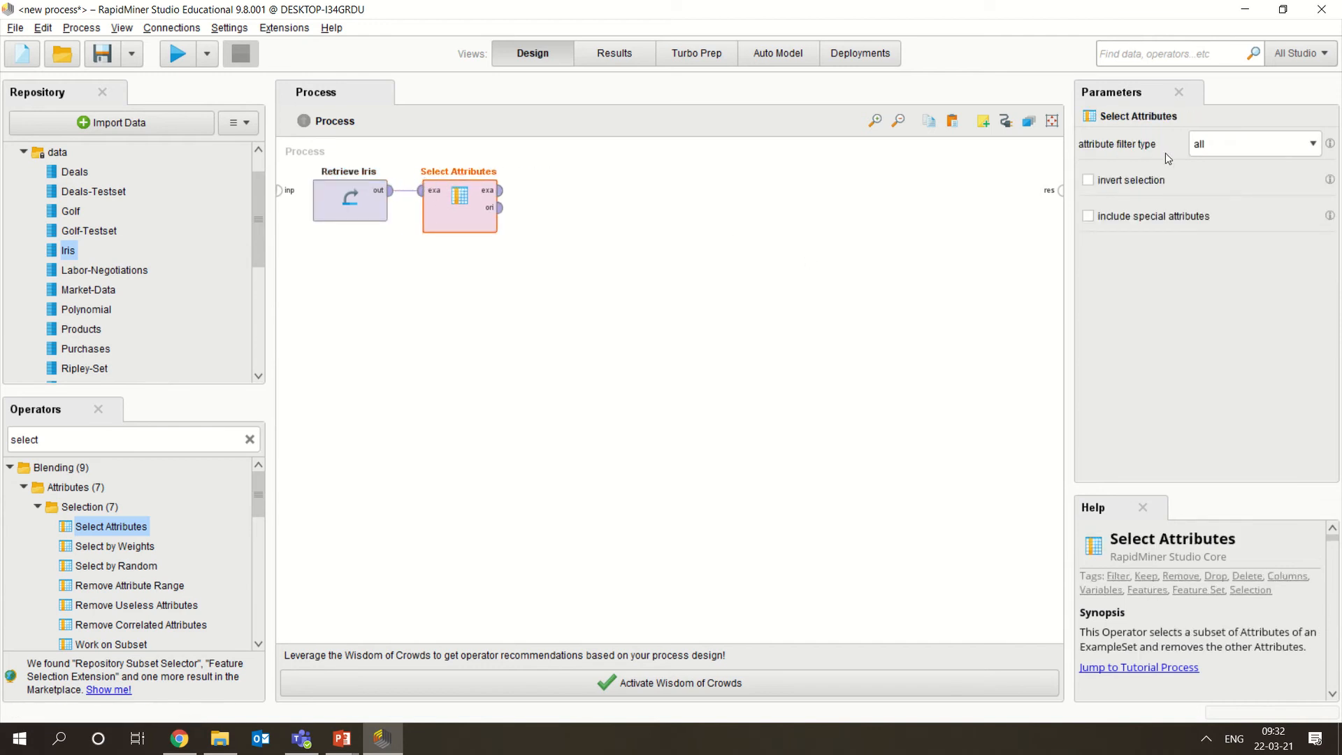
# Set the Select Attributes filter type to subset and choose attributes a3 and a4.
pyautogui.click(1215, 150)
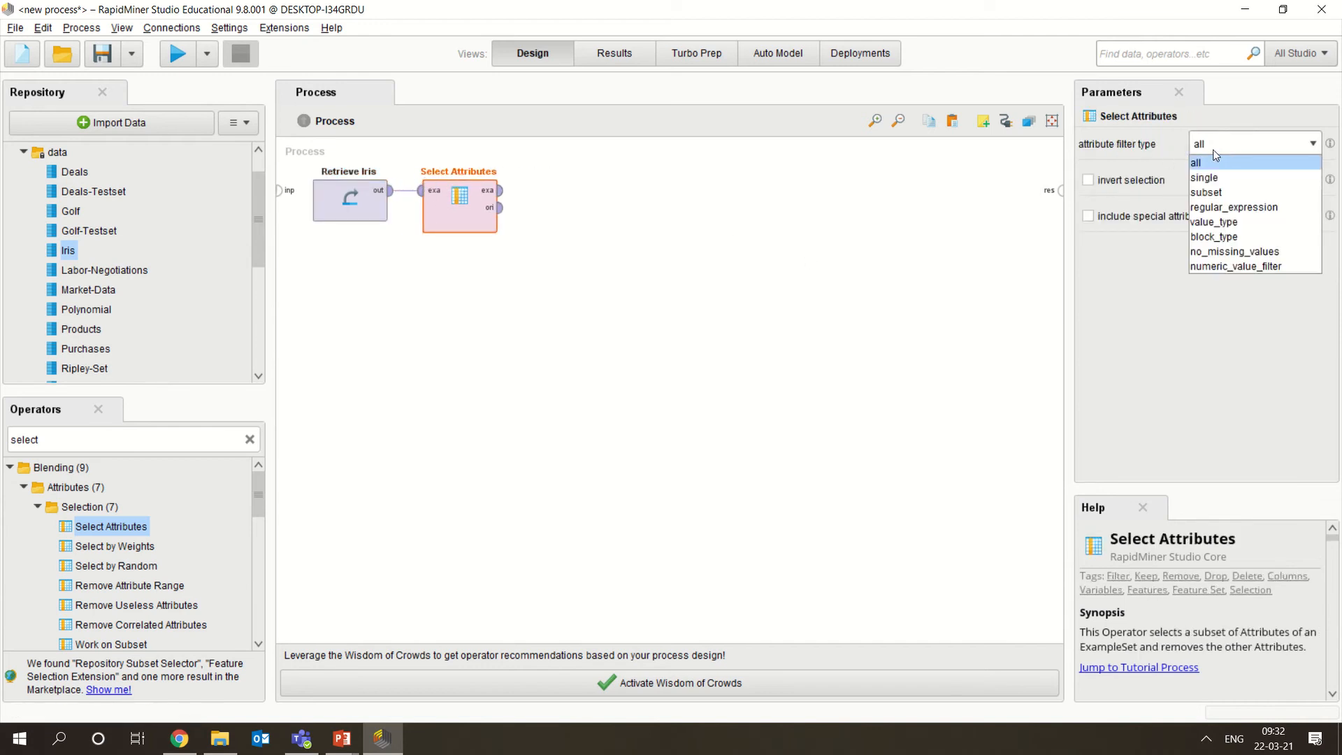
pyautogui.click(1209, 193)
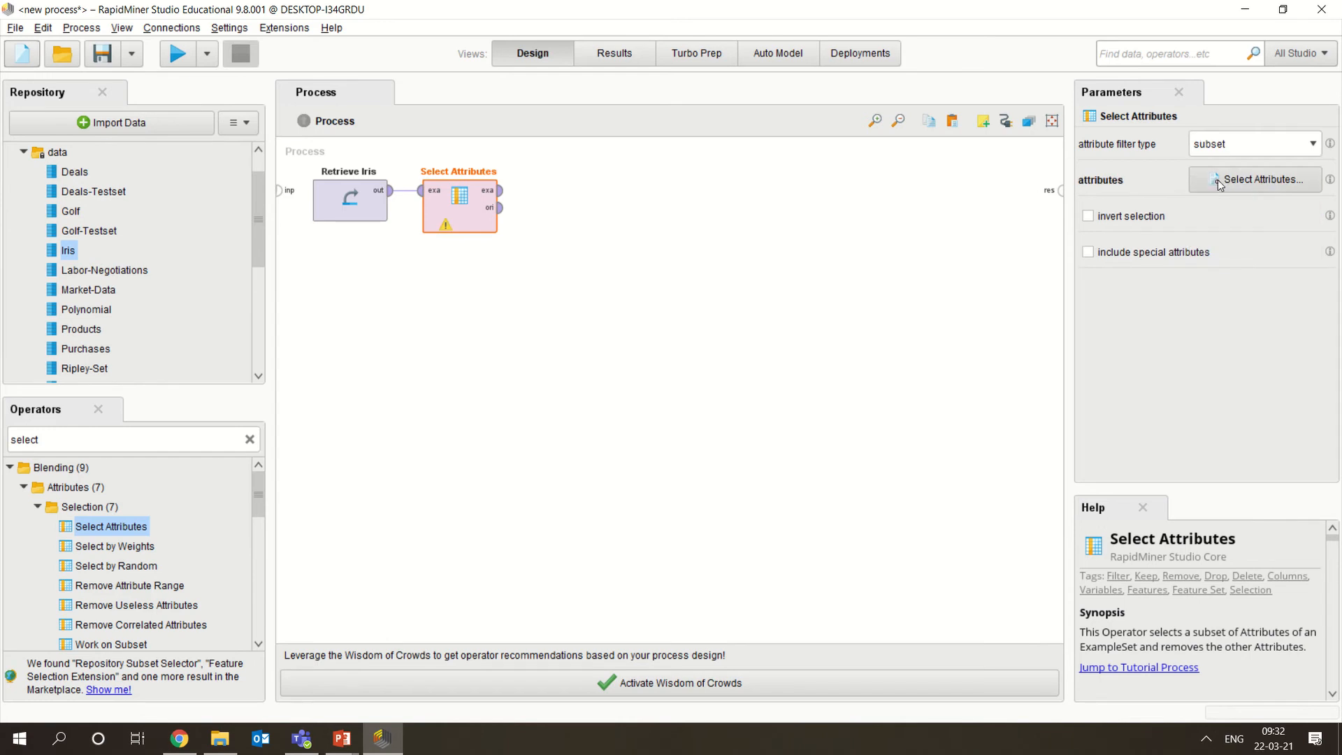
pyautogui.click(1221, 184)
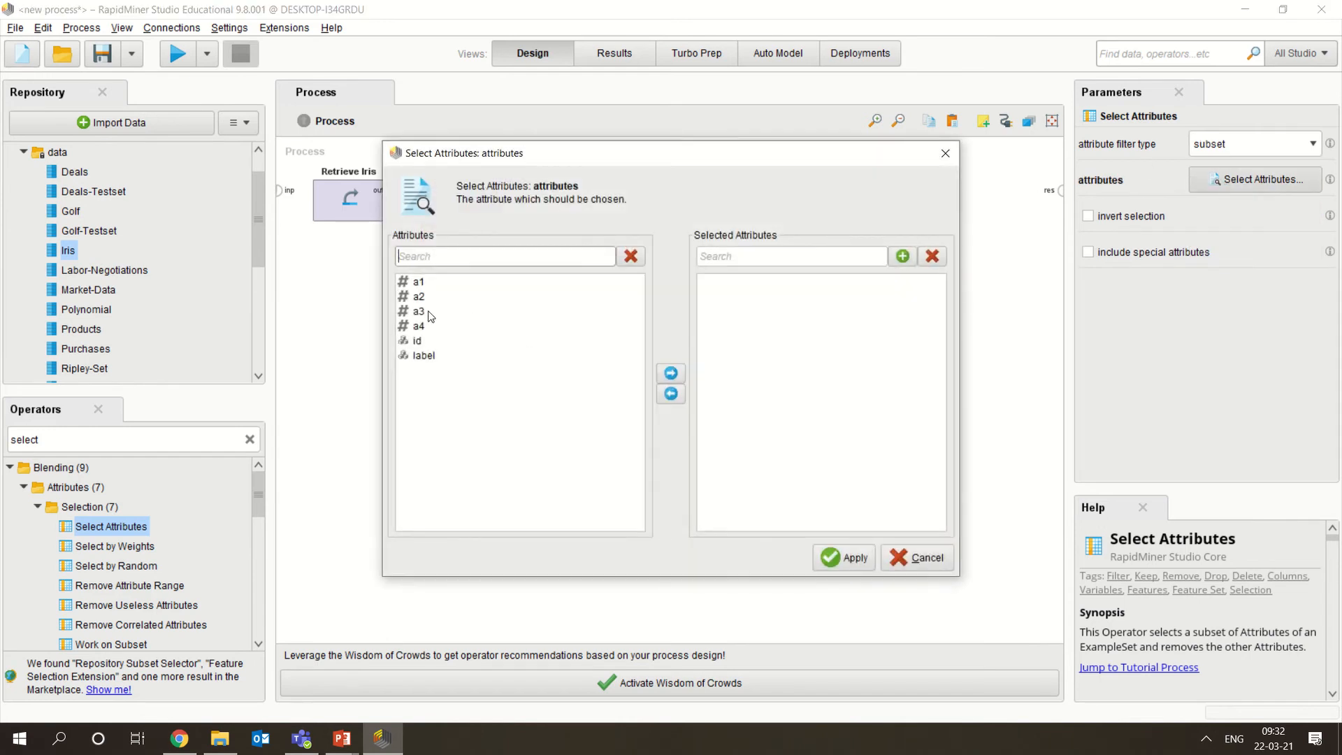
pyautogui.click(429, 312)
pyautogui.keyDown('ctrl'); pyautogui.click(424, 324); pyautogui.keyUp('ctrl')
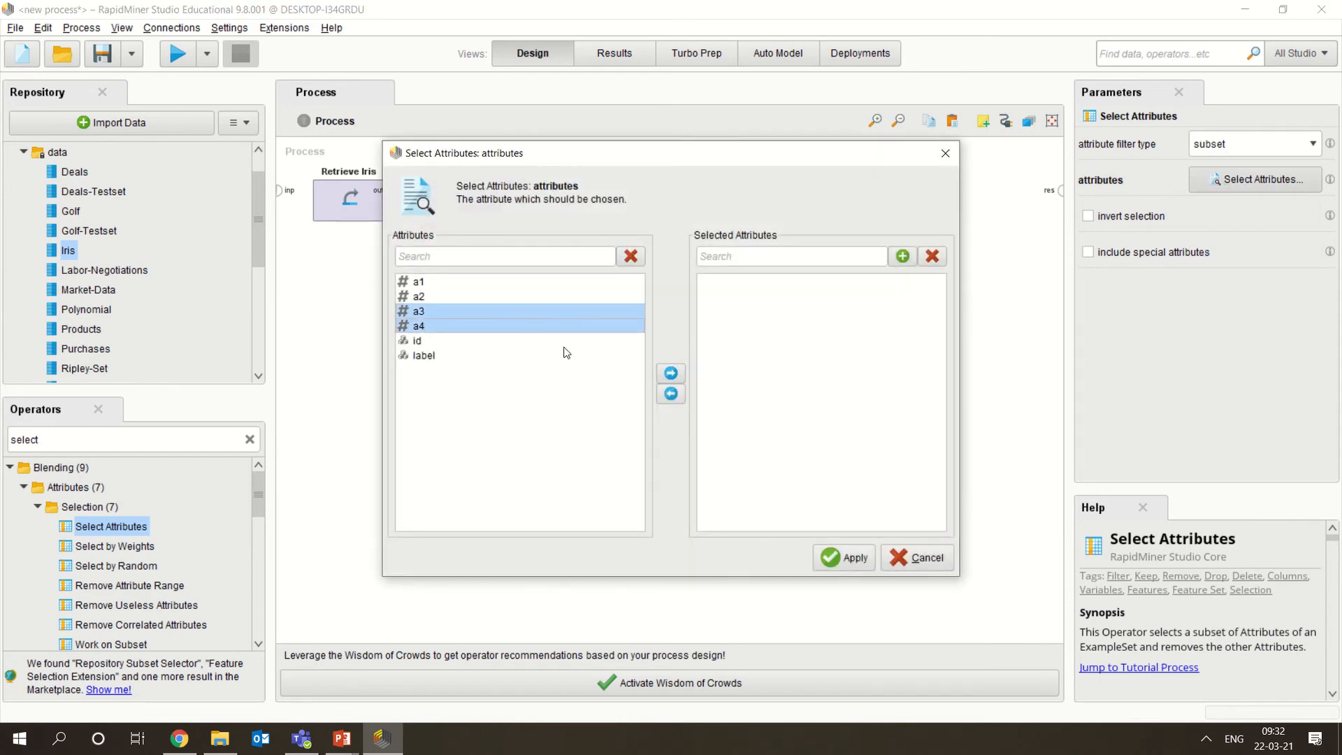
pyautogui.click(670, 373)
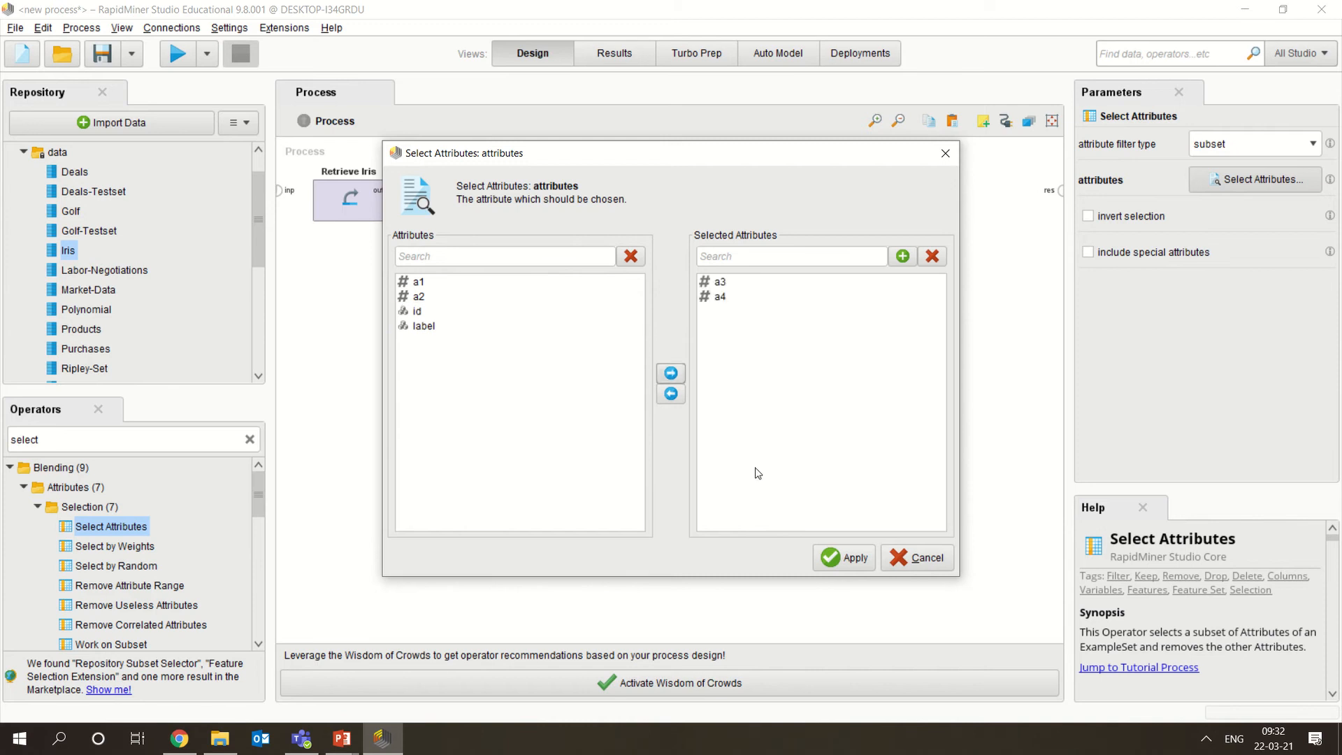
pyautogui.click(846, 557)
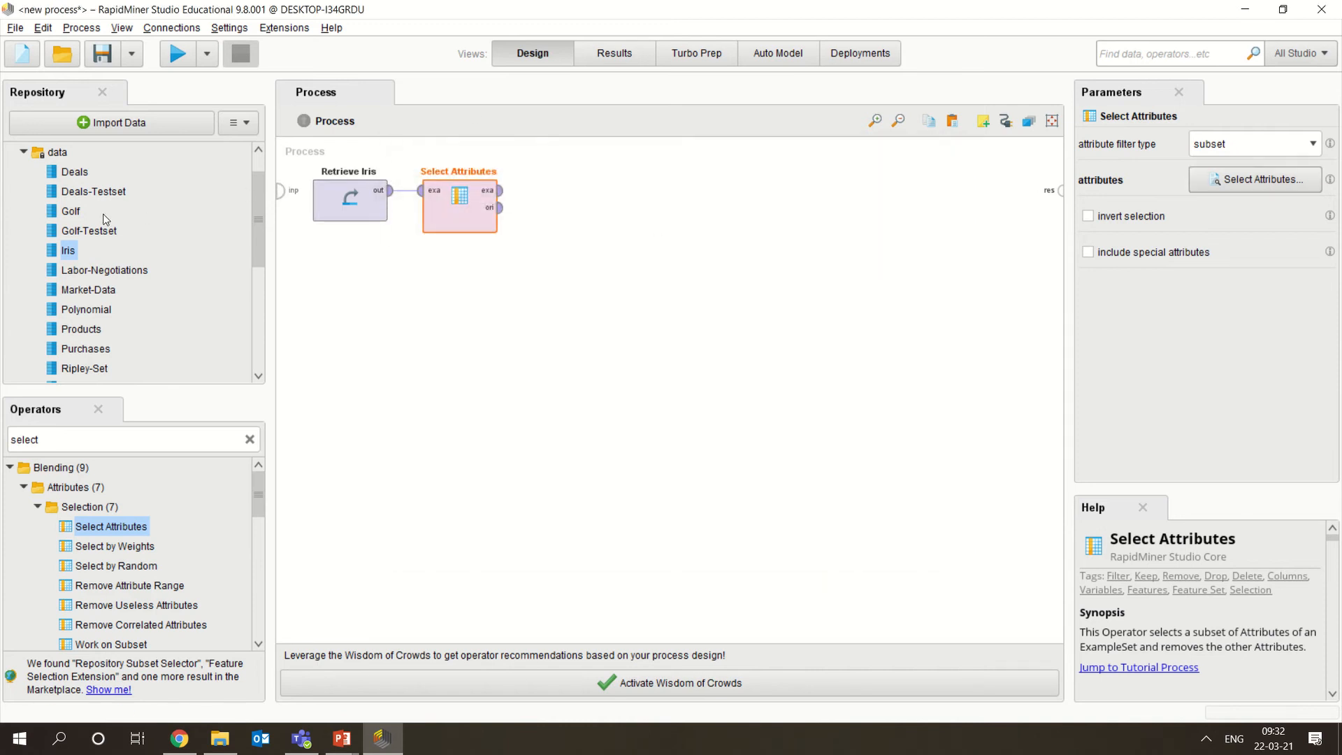
# Add the Rename operator to the process and connect it to the example set output of Select Attributes.
pyautogui.click(609, 54)
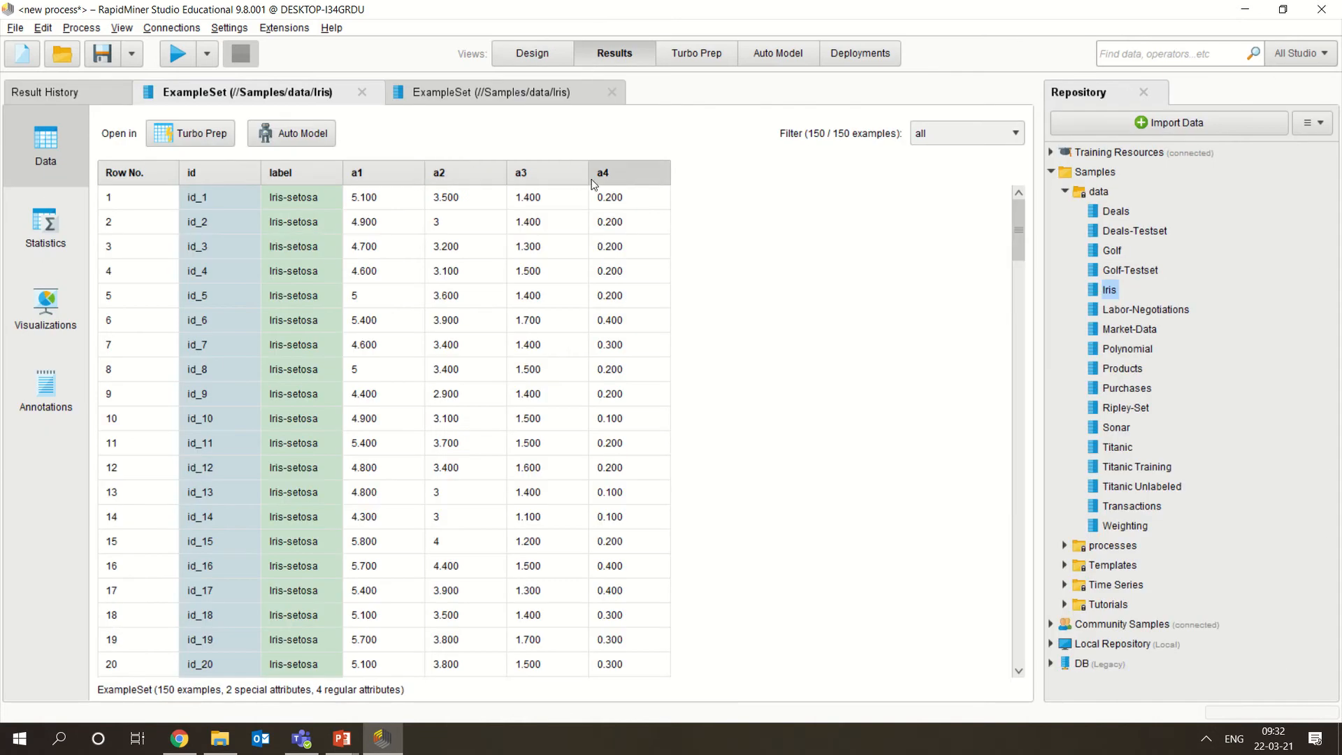
pyautogui.click(547, 57)
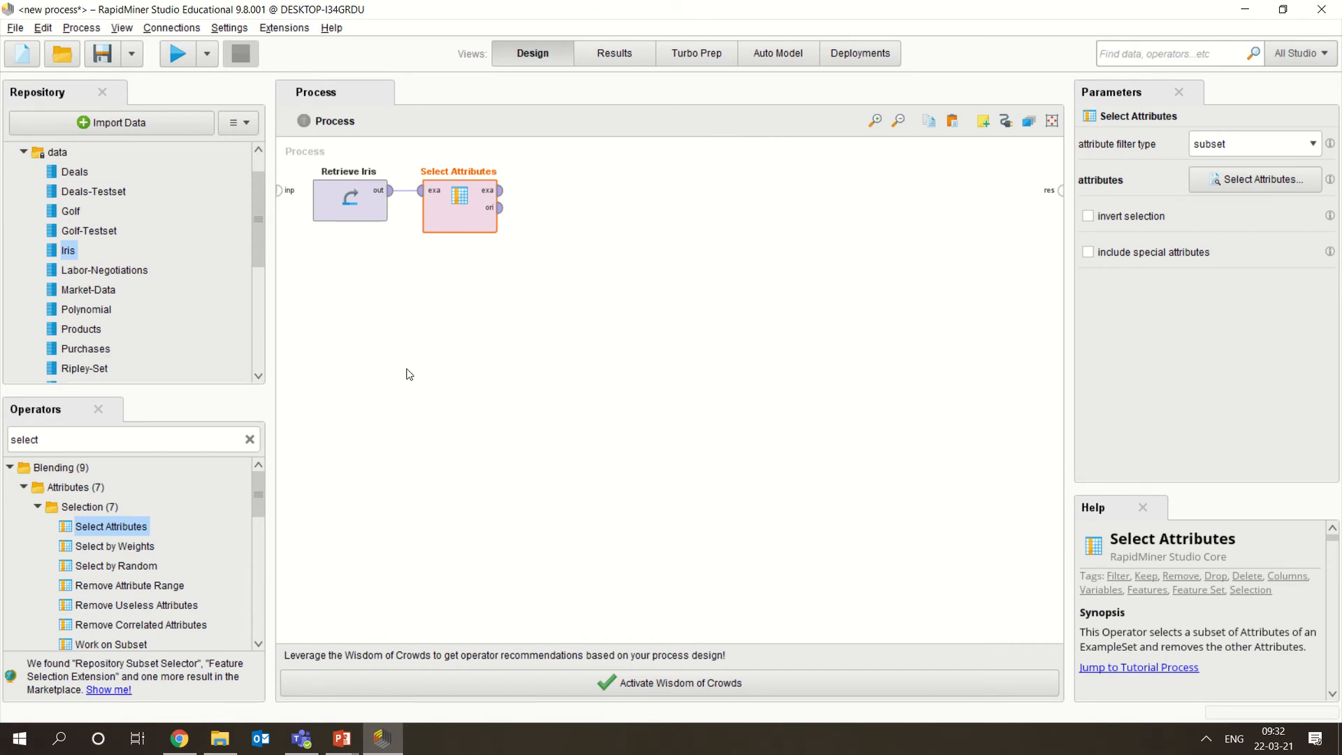
pyautogui.click(248, 439)
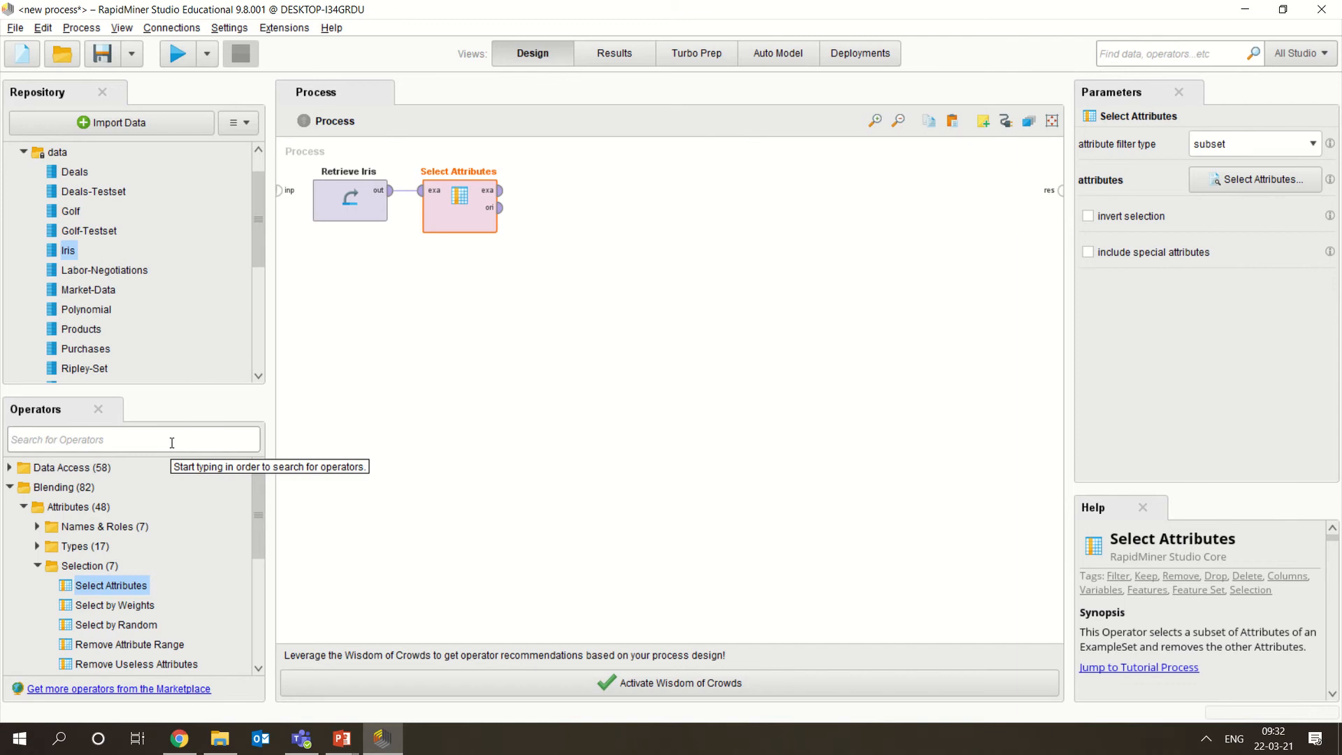
pyautogui.write('rename')
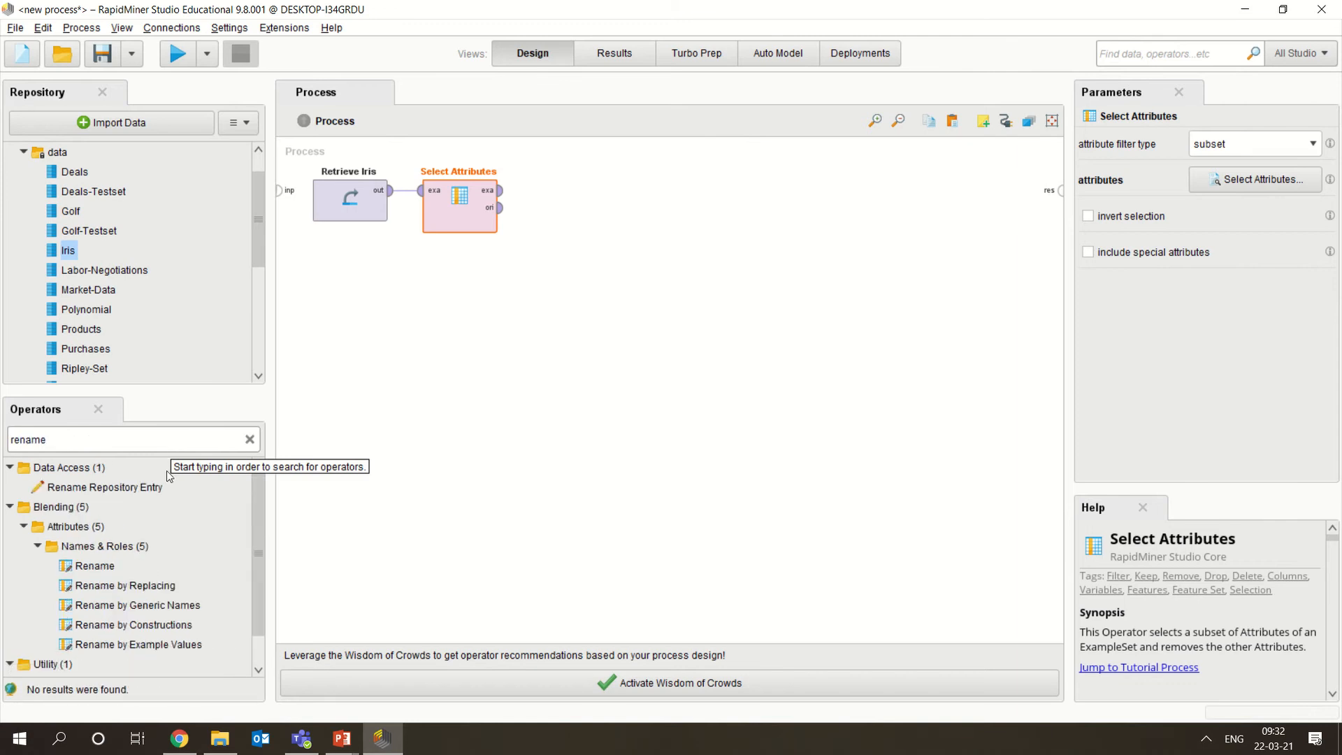
pyautogui.moveTo(95, 565); pyautogui.dragTo(588, 184)
pyautogui.click(505, 197)
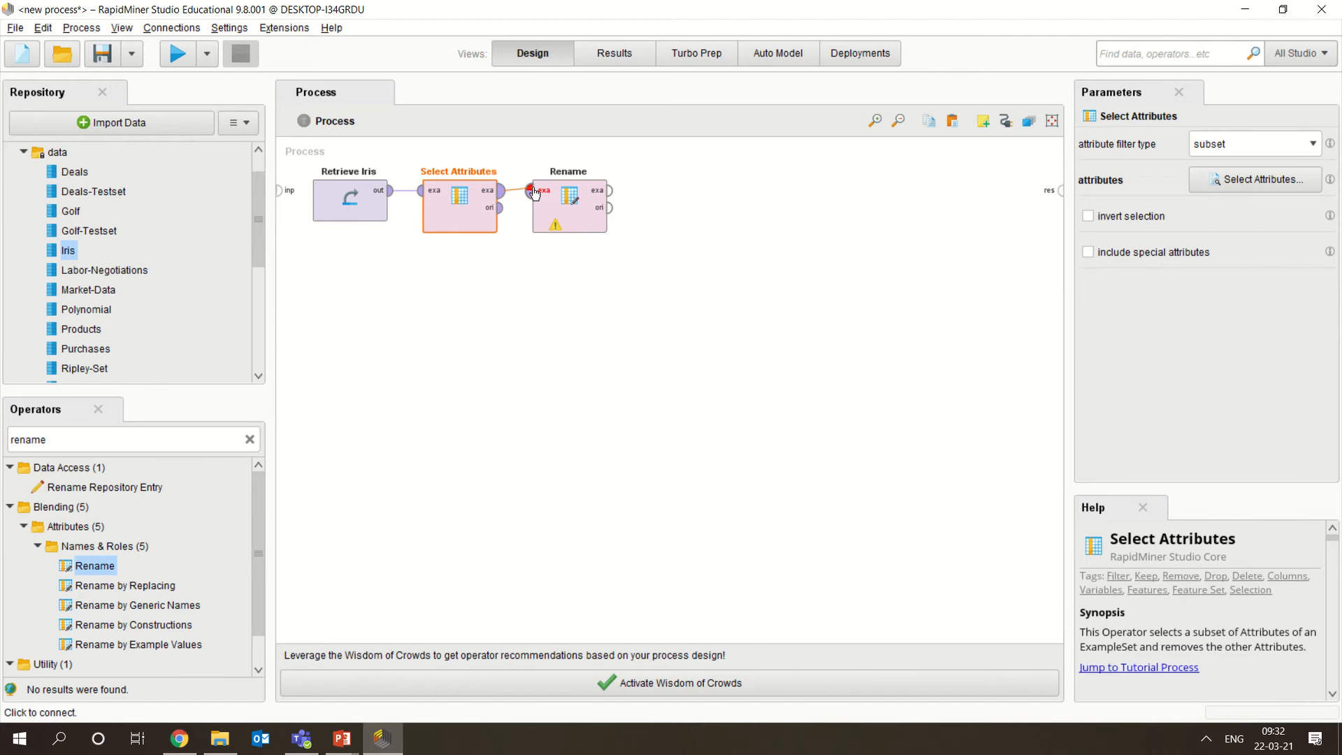
pyautogui.click(529, 190)
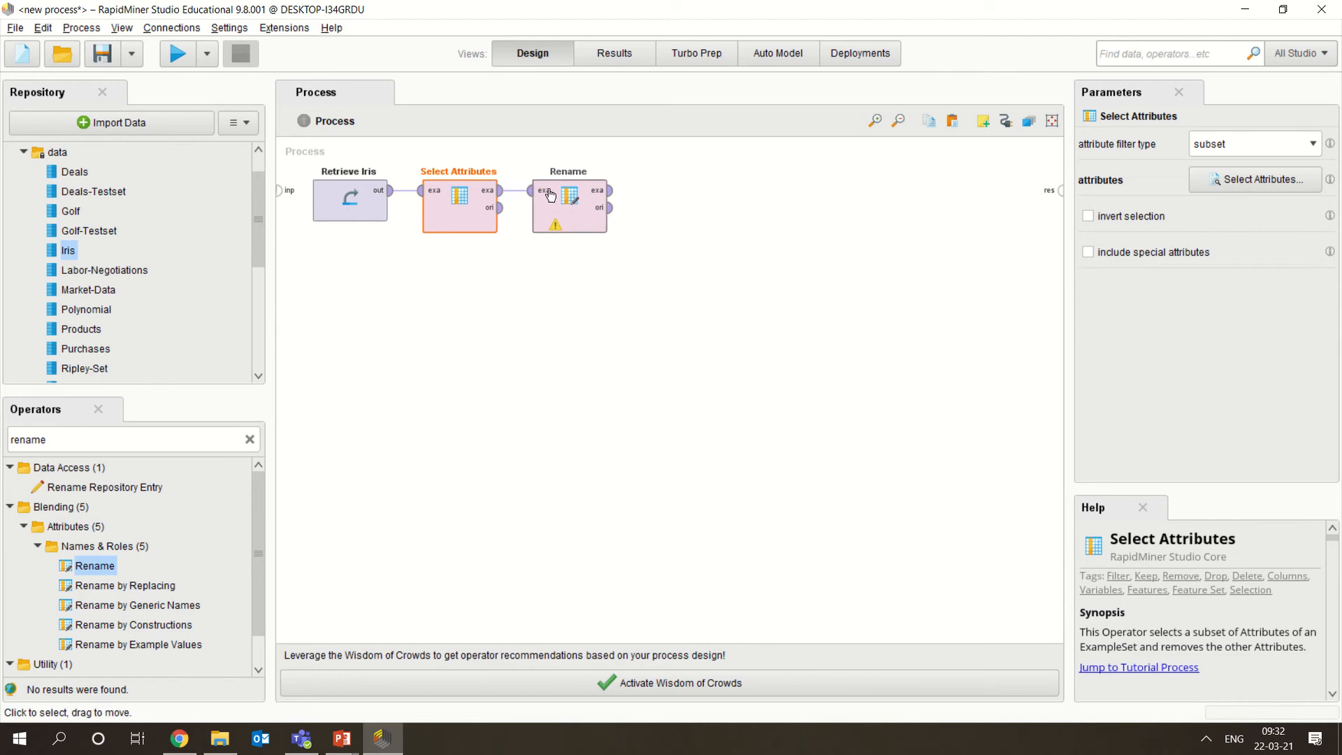
# Configure the Rename operator to rename attribute a3 to Petal Length.
pyautogui.click(575, 221)
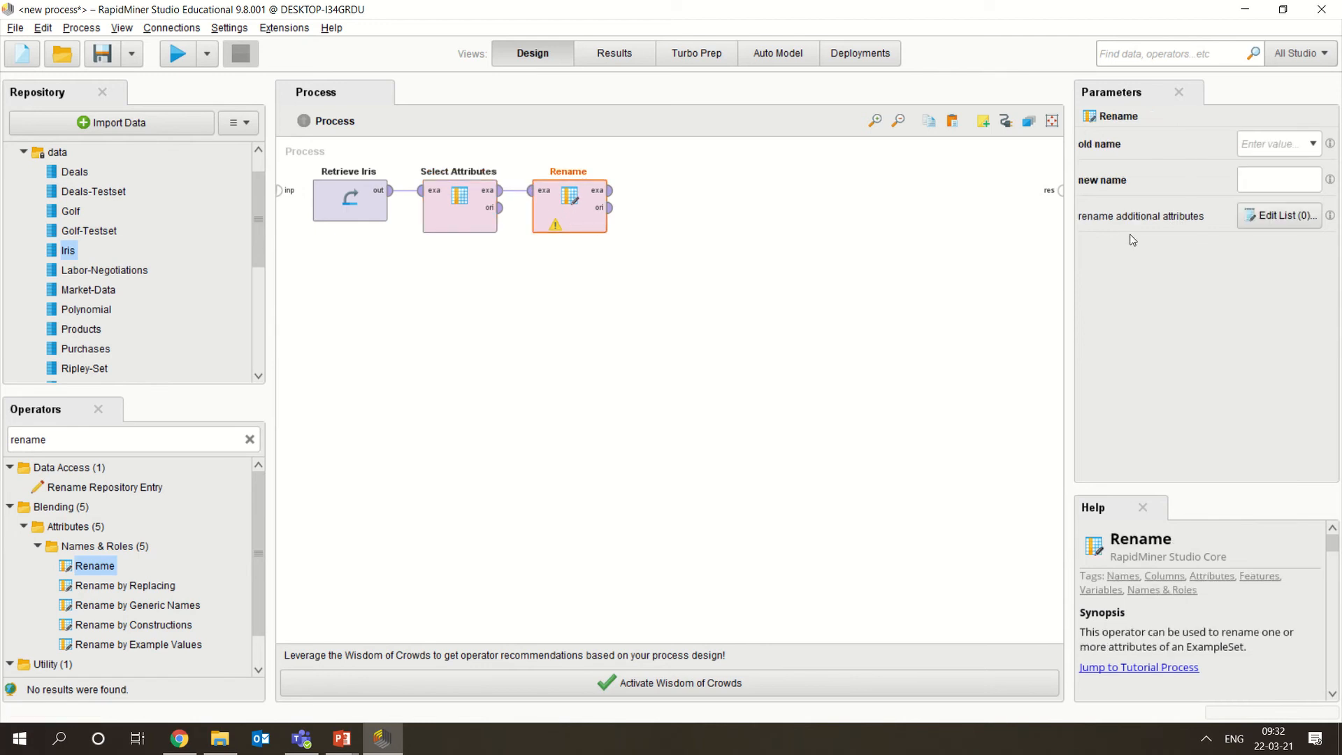
pyautogui.click(1312, 144)
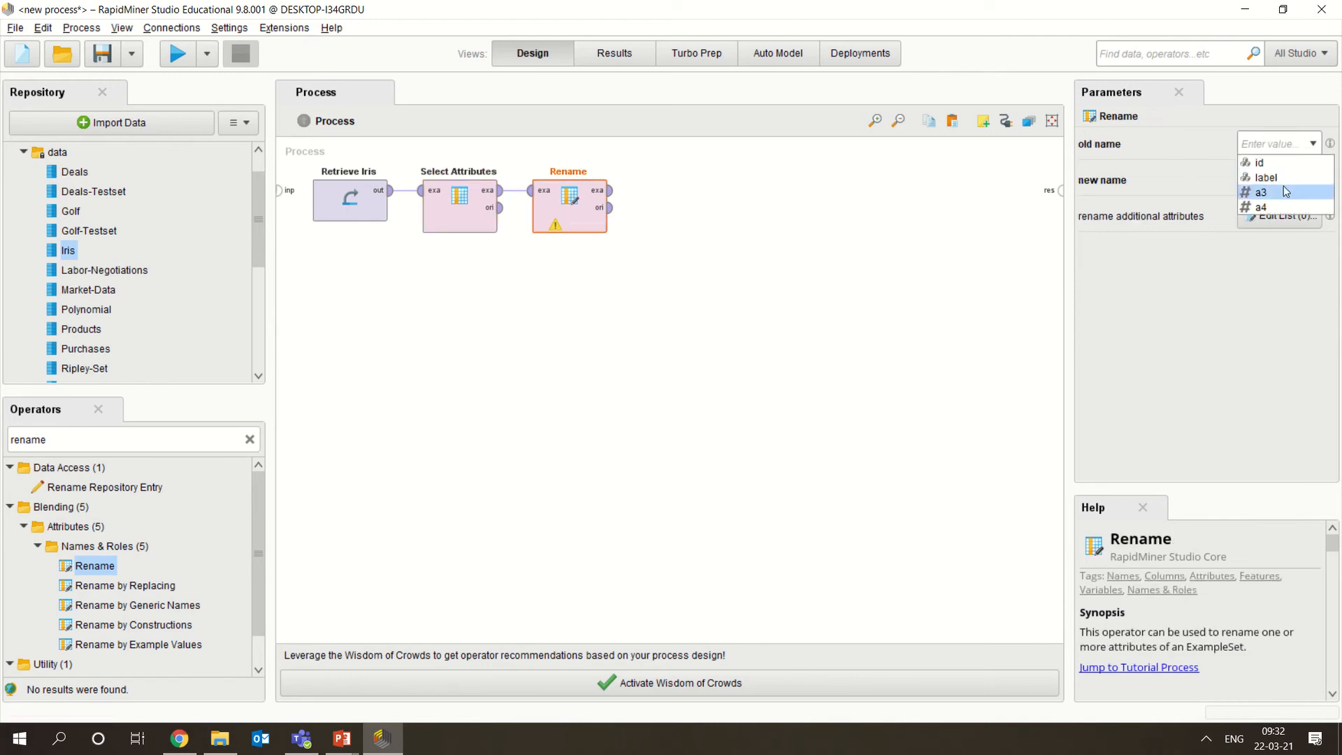
pyautogui.click(1265, 192)
pyautogui.click(1297, 182)
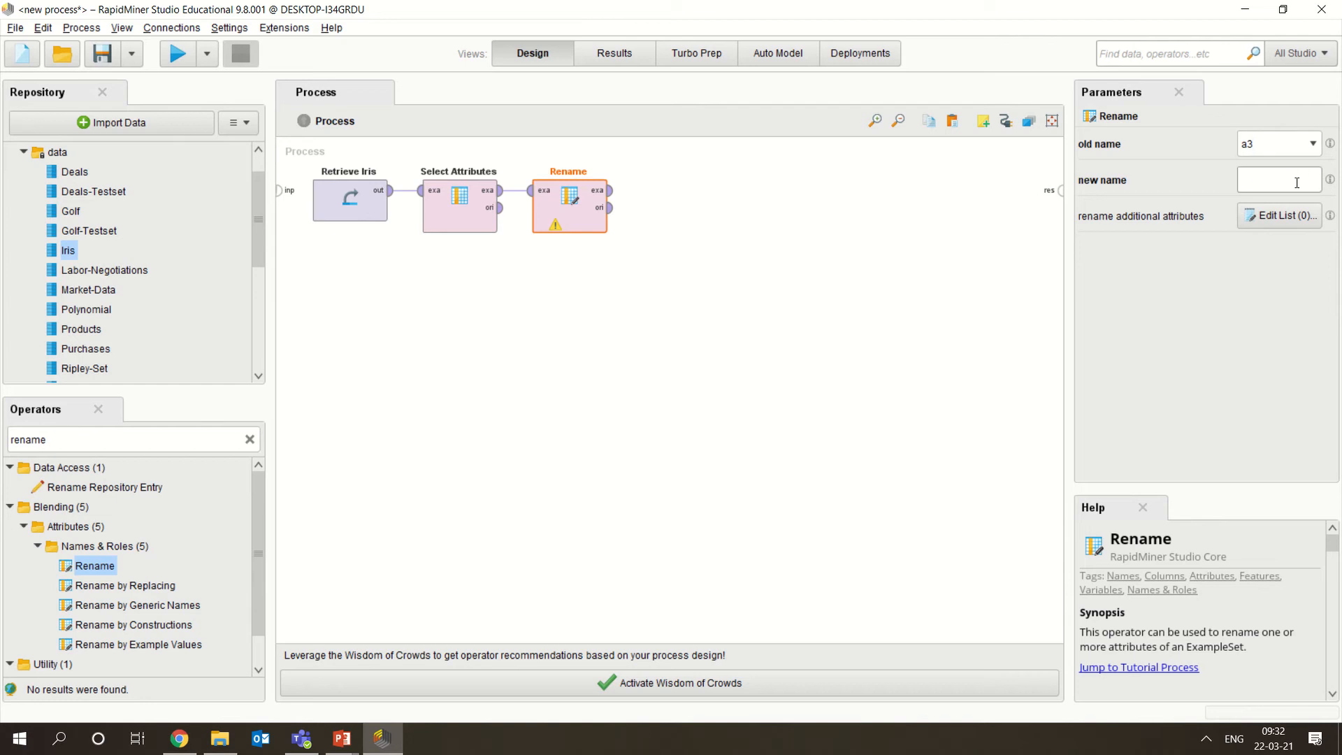
pyautogui.write('Petal Length')
# Add an additional rename entry that changes attribute a4 to Petal Width.
pyautogui.click(1279, 216)
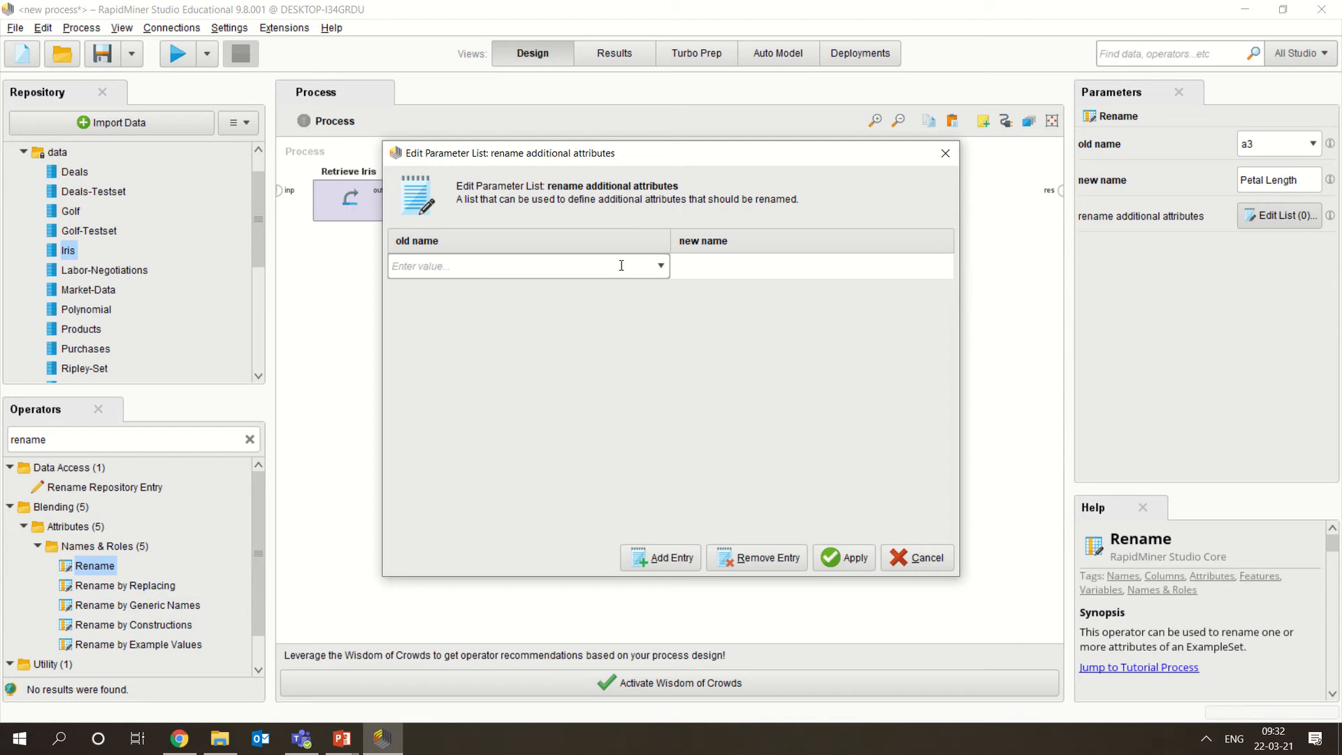
pyautogui.click(660, 266)
pyautogui.click(535, 328)
pyautogui.click(754, 258)
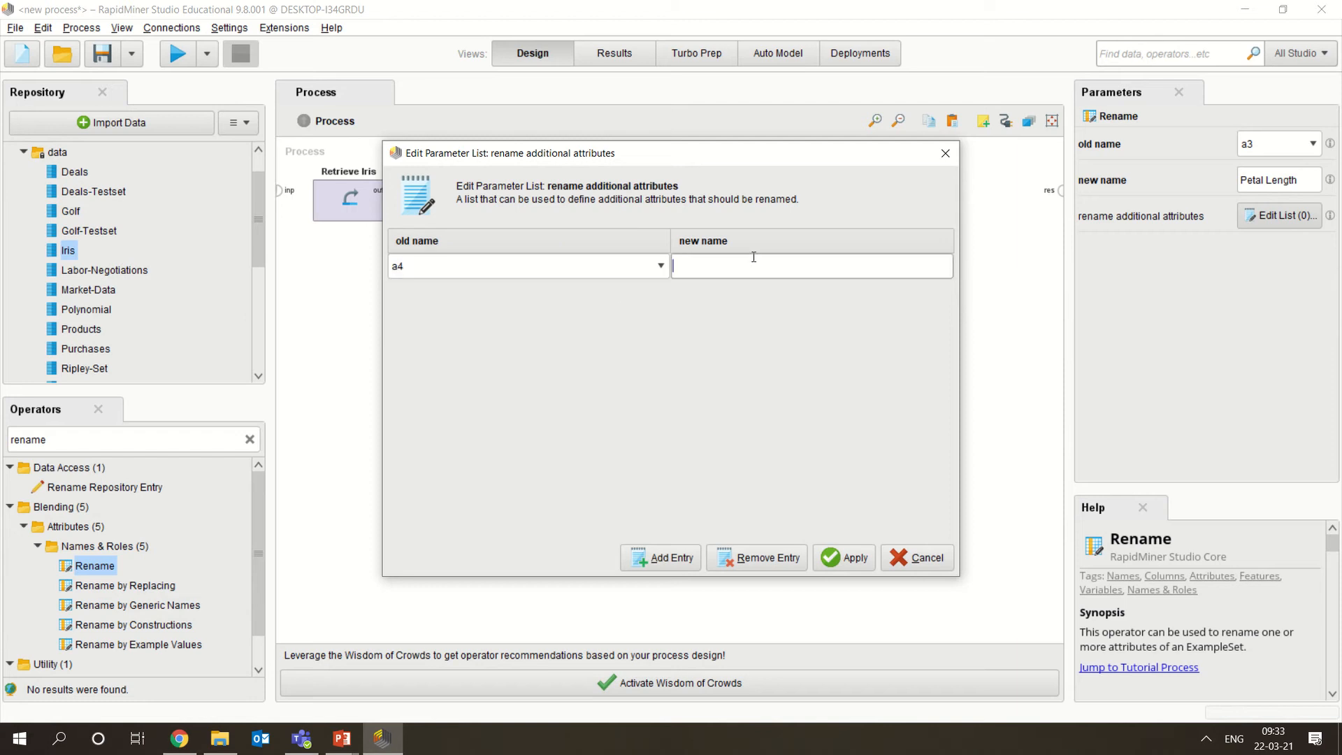
pyautogui.write('Petak')
pyautogui.write(' Width')
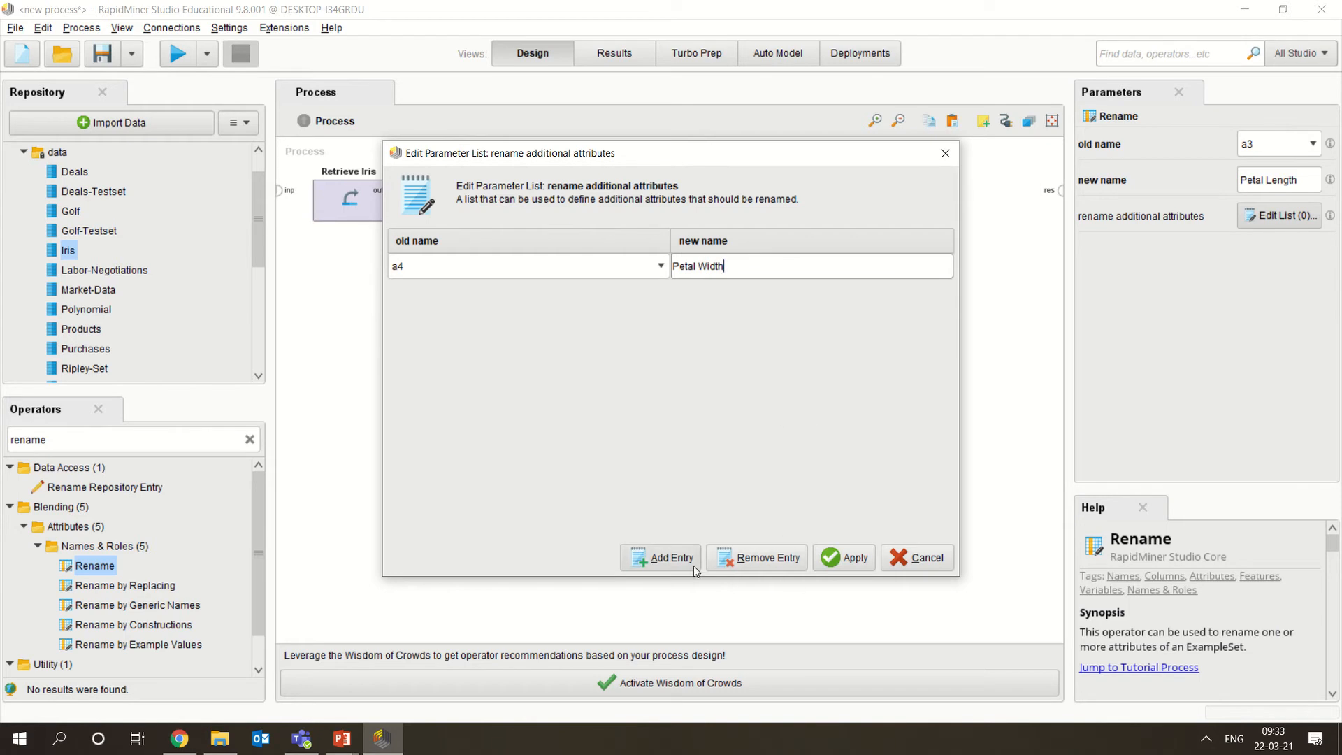
pyautogui.click(843, 557)
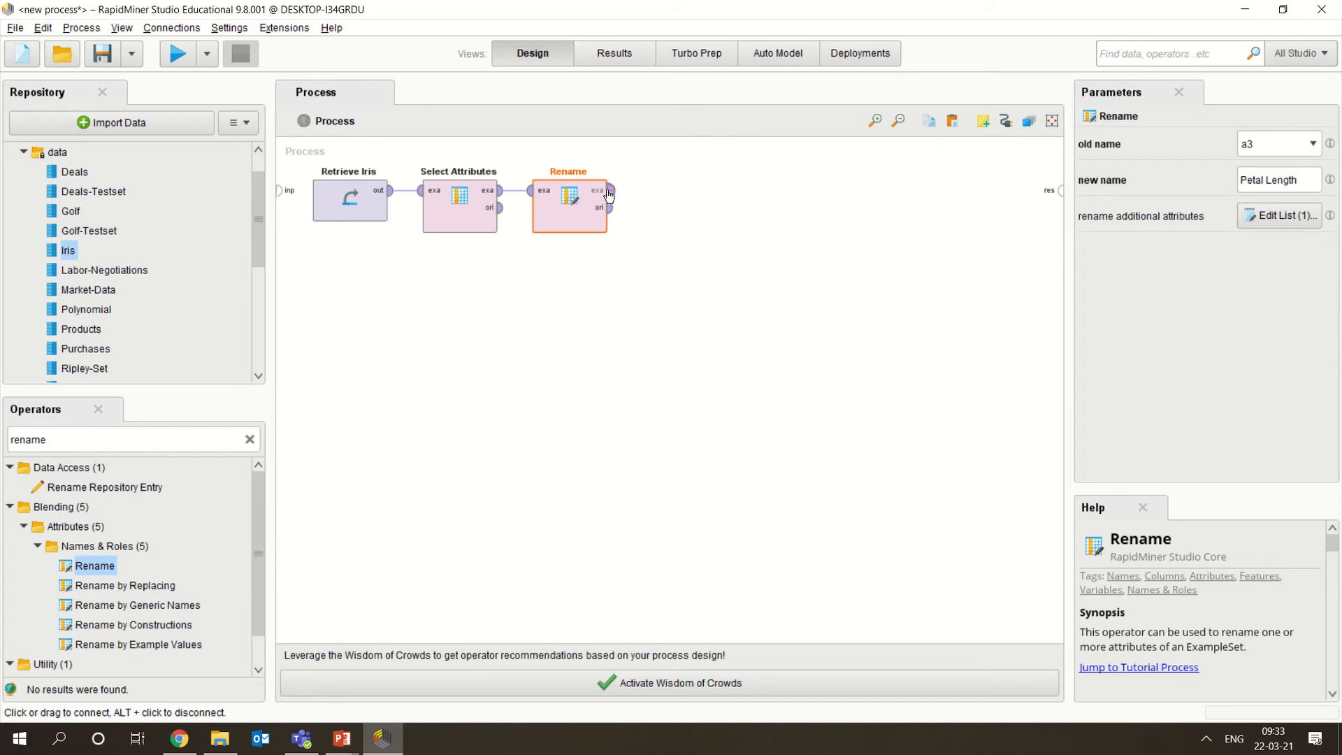
# Add the k-Means clustering operator below Rename, feed it with the renamed example set and shift it clear of the connection.
pyautogui.click(247, 440)
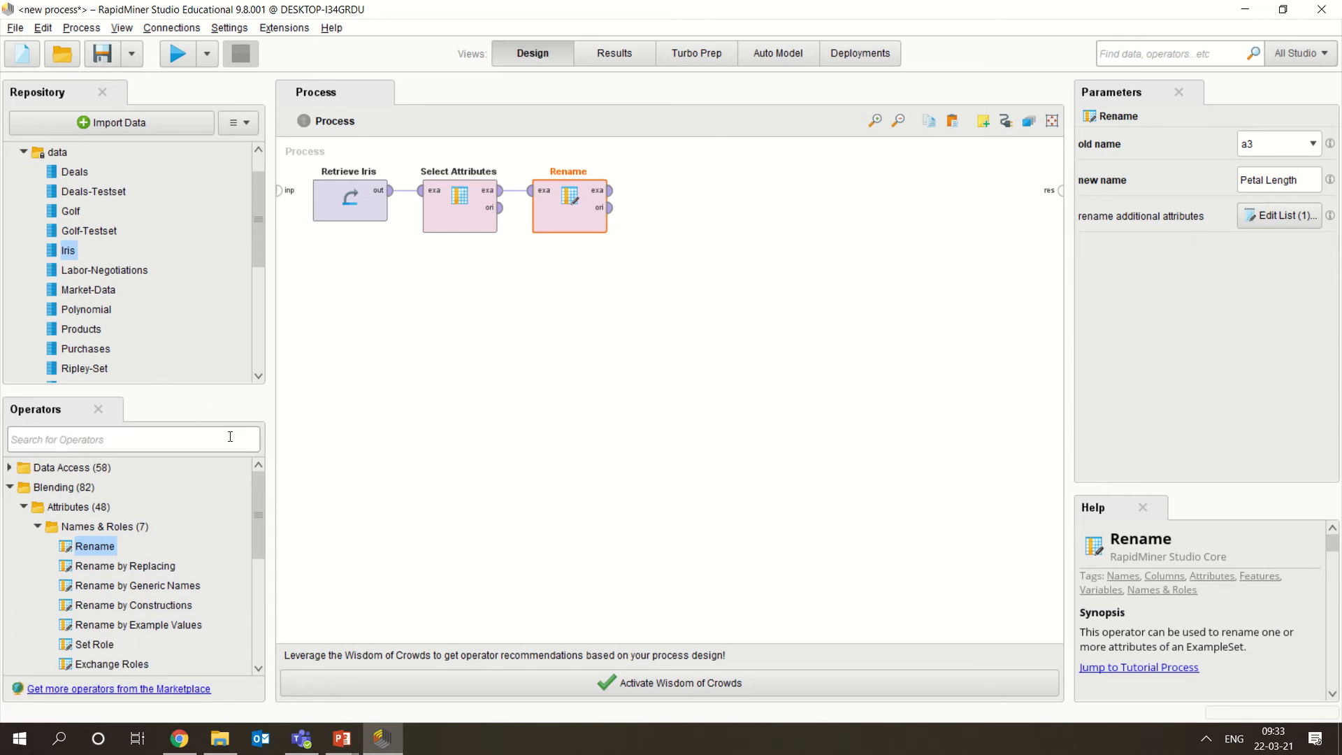
pyautogui.write('clustering')
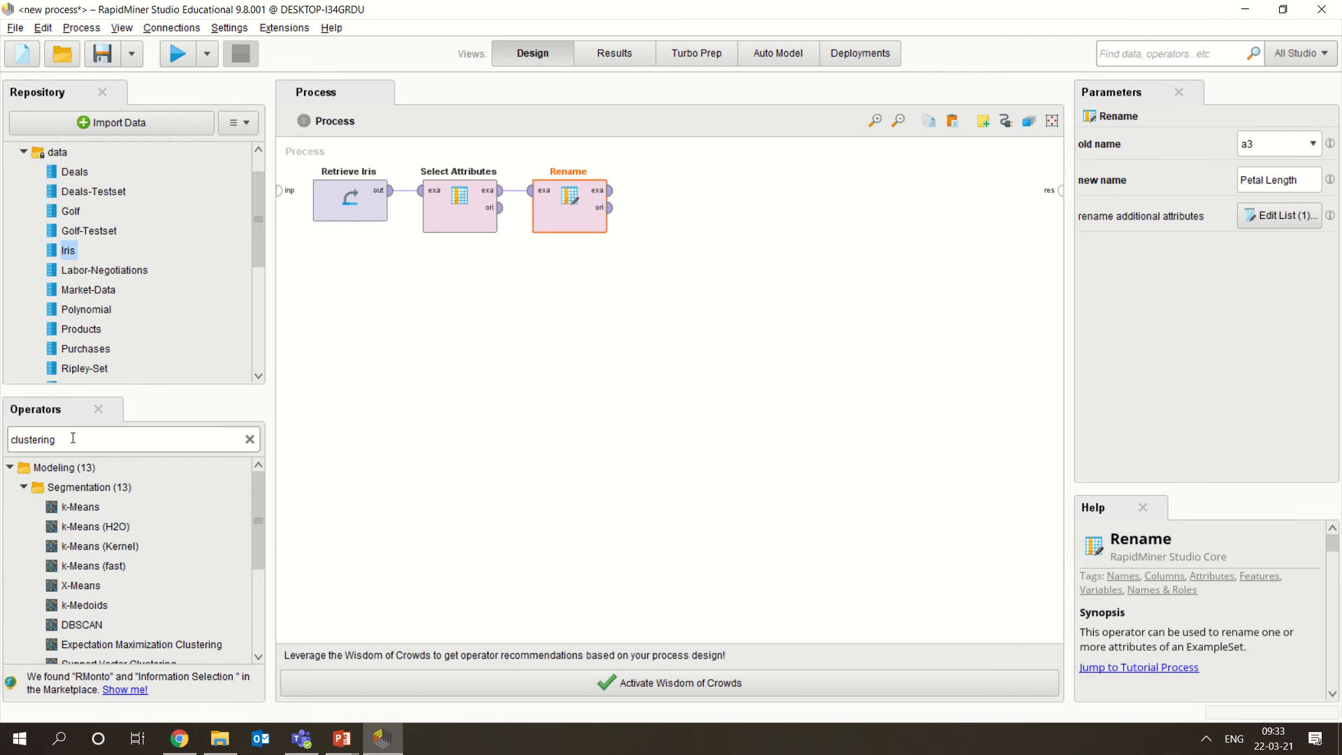
pyautogui.moveTo(258, 508)
pyautogui.mouseDown()
pyautogui.moveTo(253, 601)
pyautogui.moveTo(241, 522)
pyautogui.moveTo(232, 566)
pyautogui.moveTo(234, 592)
pyautogui.moveTo(252, 478)
pyautogui.moveTo(230, 542)
pyautogui.moveTo(251, 488)
pyautogui.mouseUp()
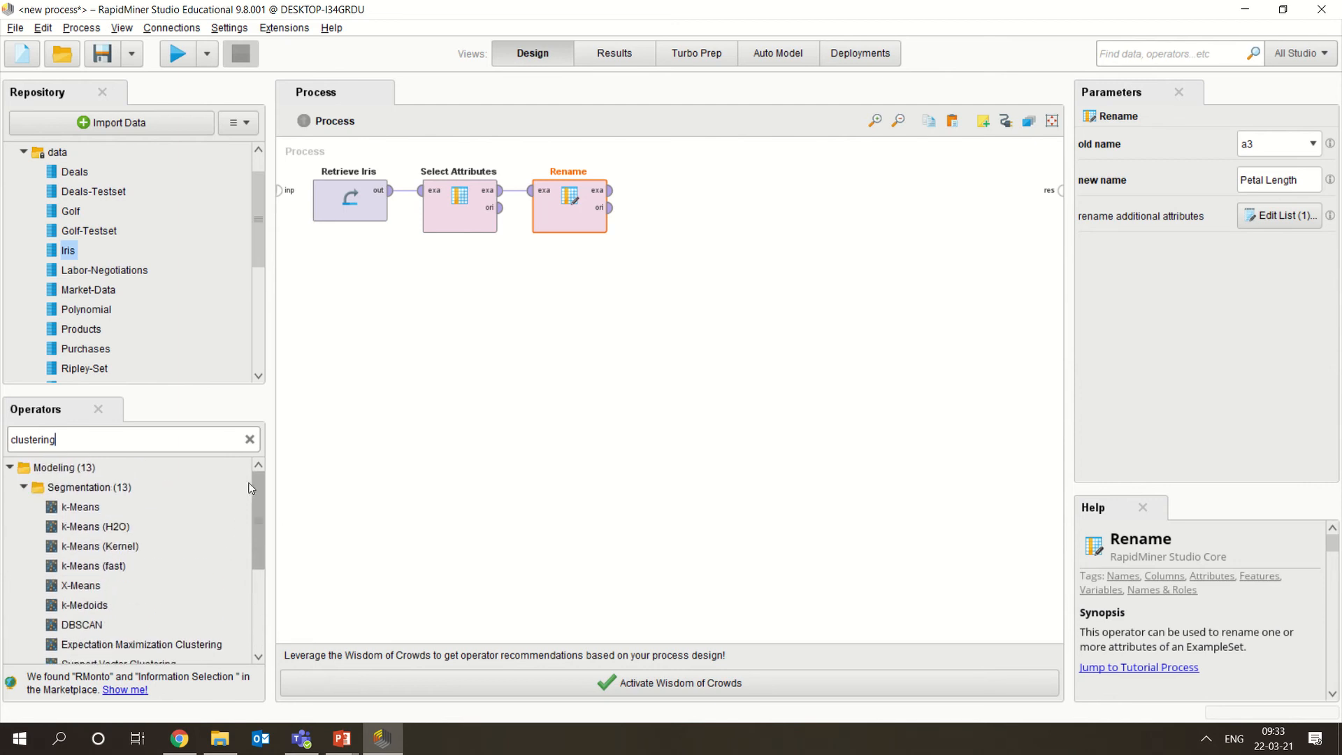
pyautogui.click(73, 507)
pyautogui.moveTo(73, 507); pyautogui.dragTo(624, 295)
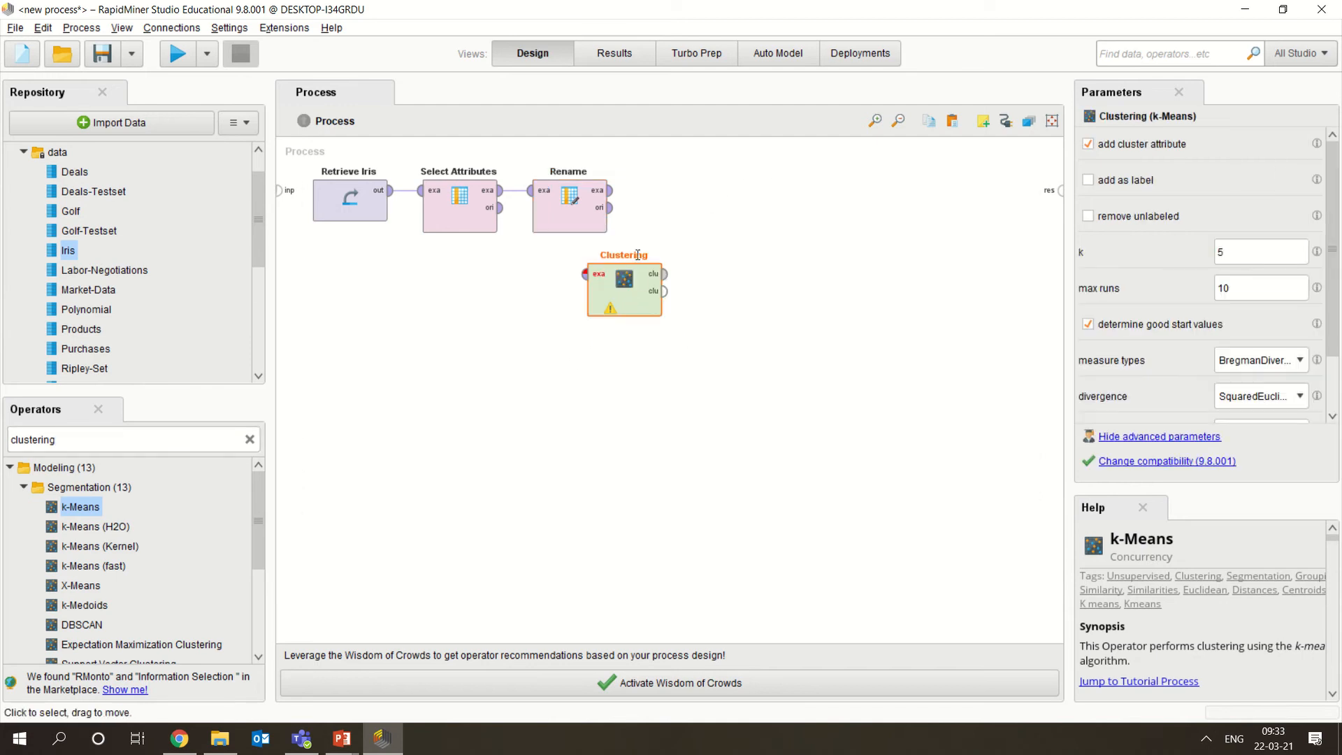
pyautogui.click(610, 190)
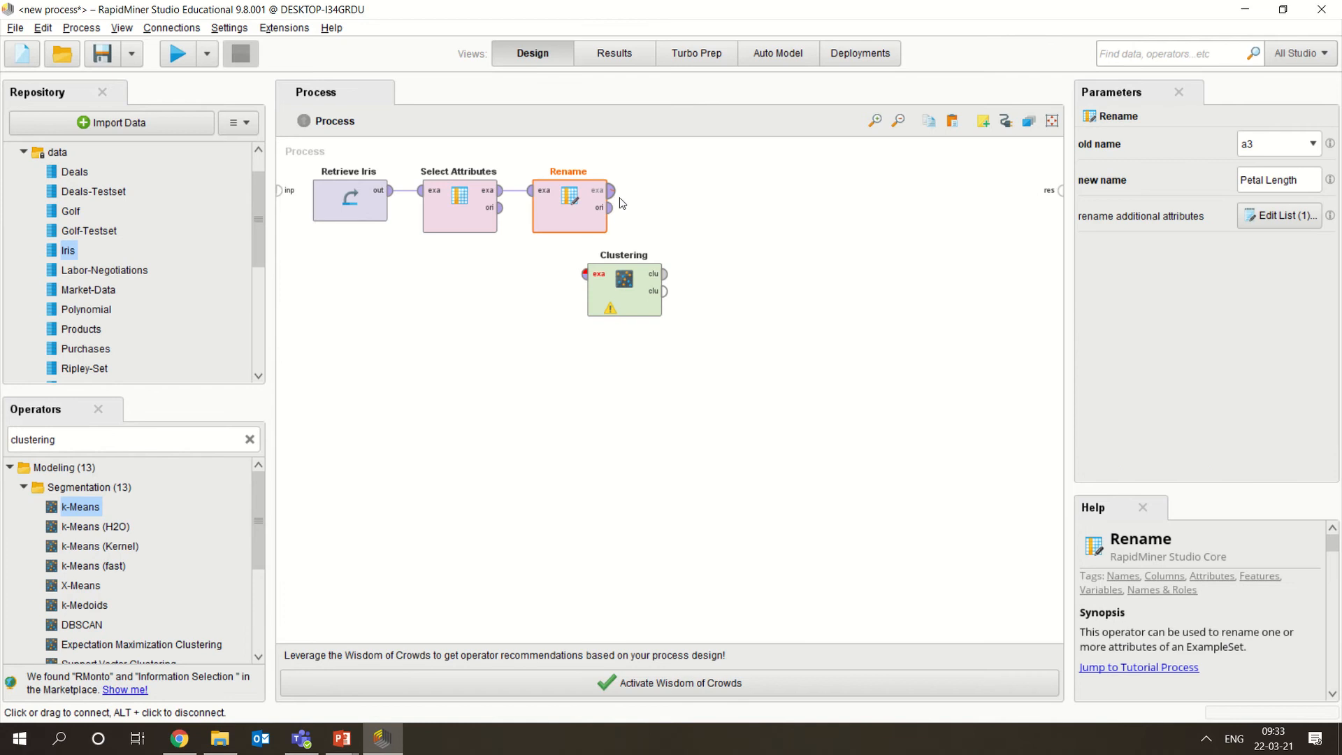
pyautogui.click(586, 275)
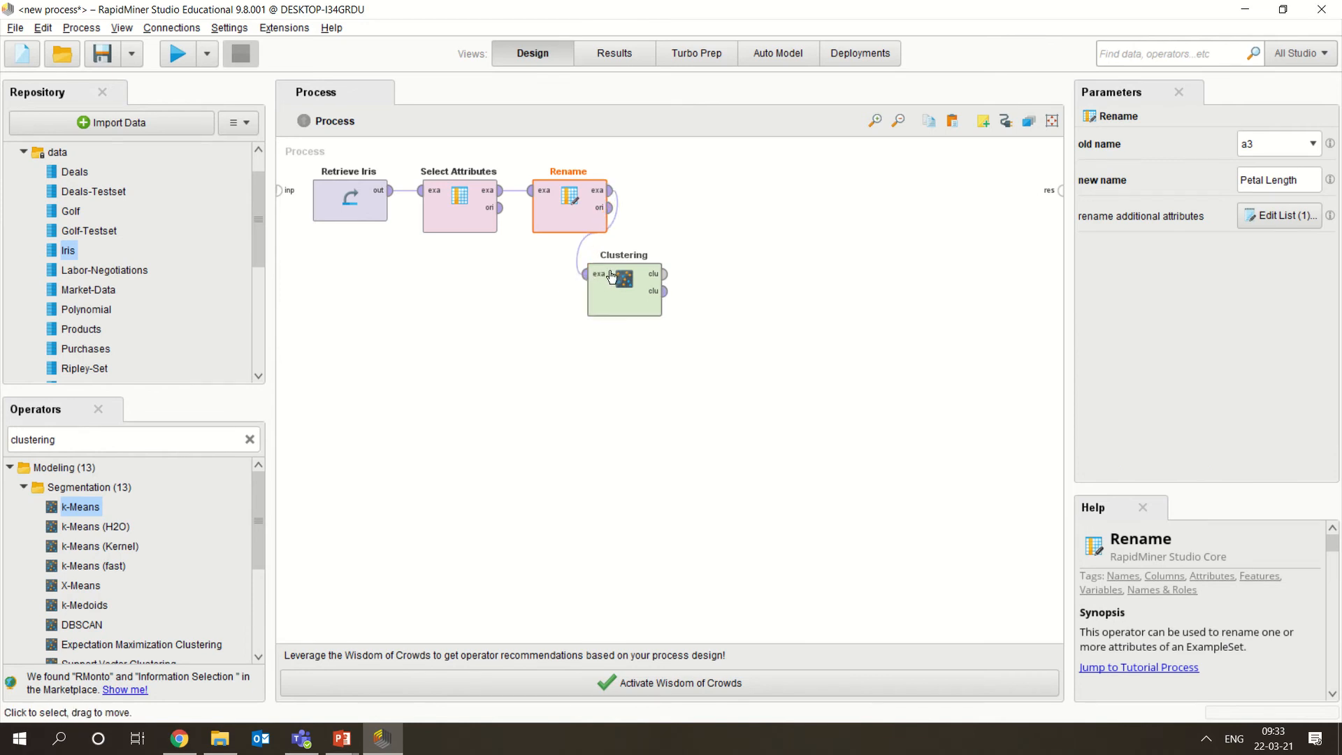
pyautogui.moveTo(602, 266); pyautogui.dragTo(656, 264)
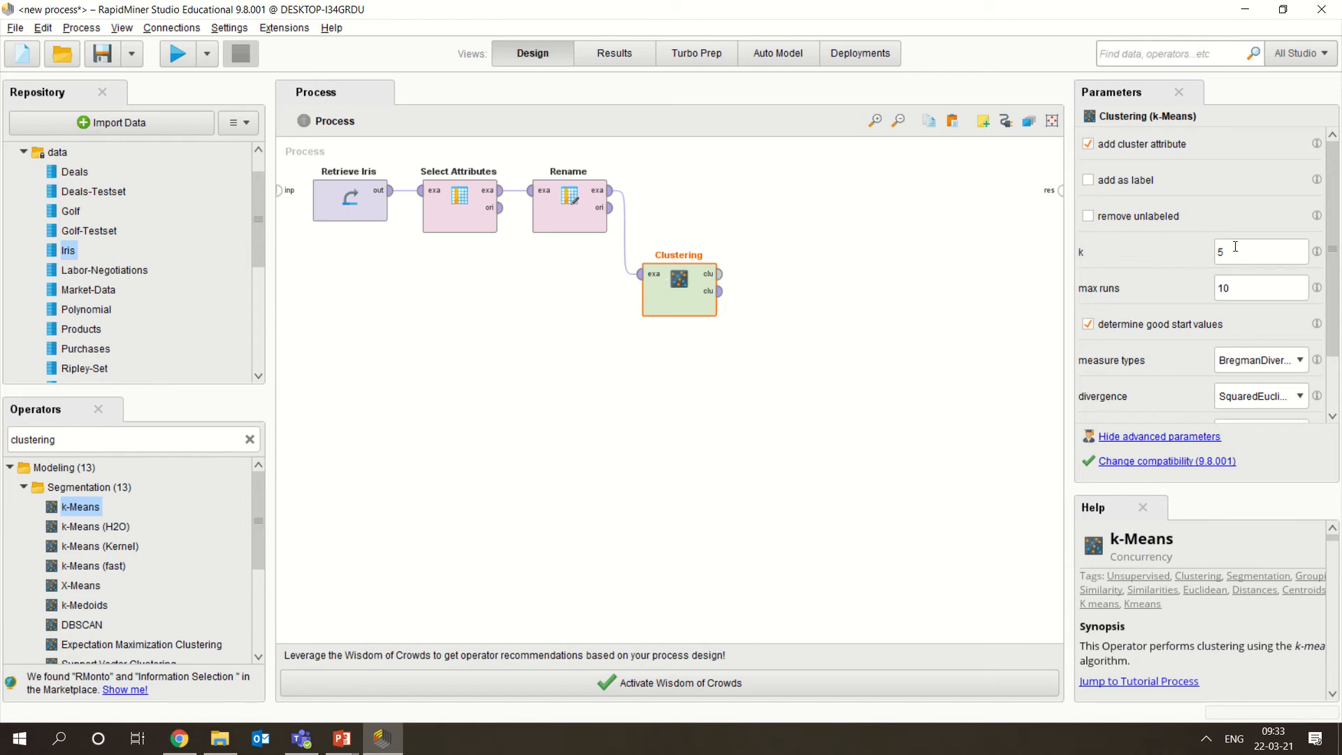
# Configure the k-Means operator with k set to 2, numerical measures as measure type and EuclideanDistance as numerical measure.
pyautogui.moveTo(1235, 246); pyautogui.dragTo(1208, 250)
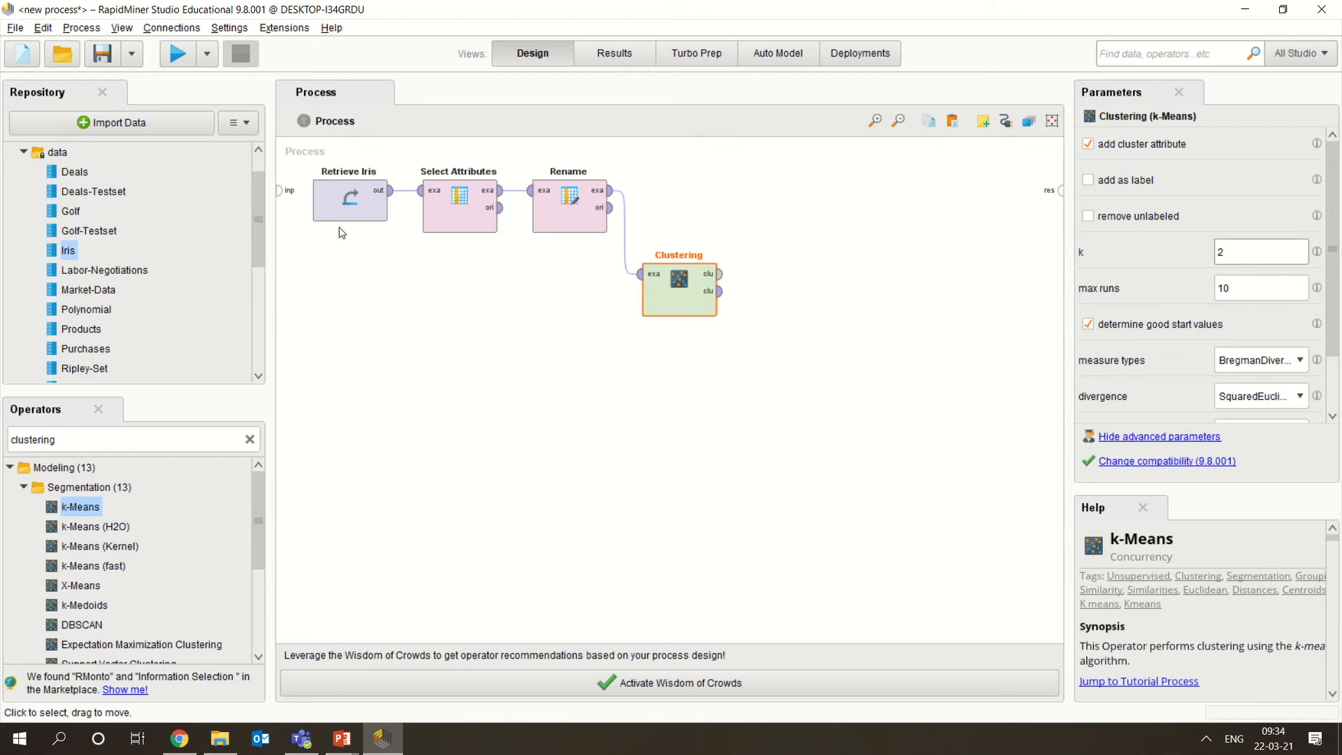
pyautogui.click(615, 49)
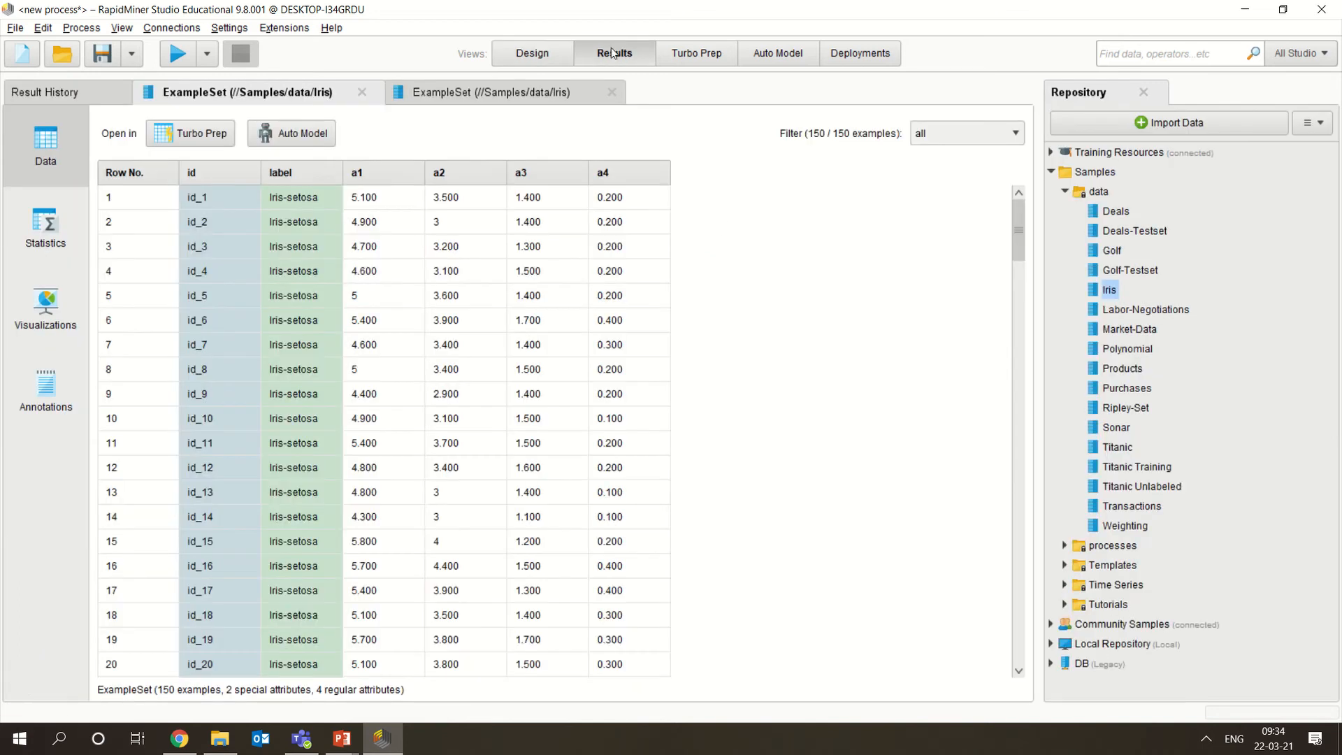
pyautogui.click(538, 44)
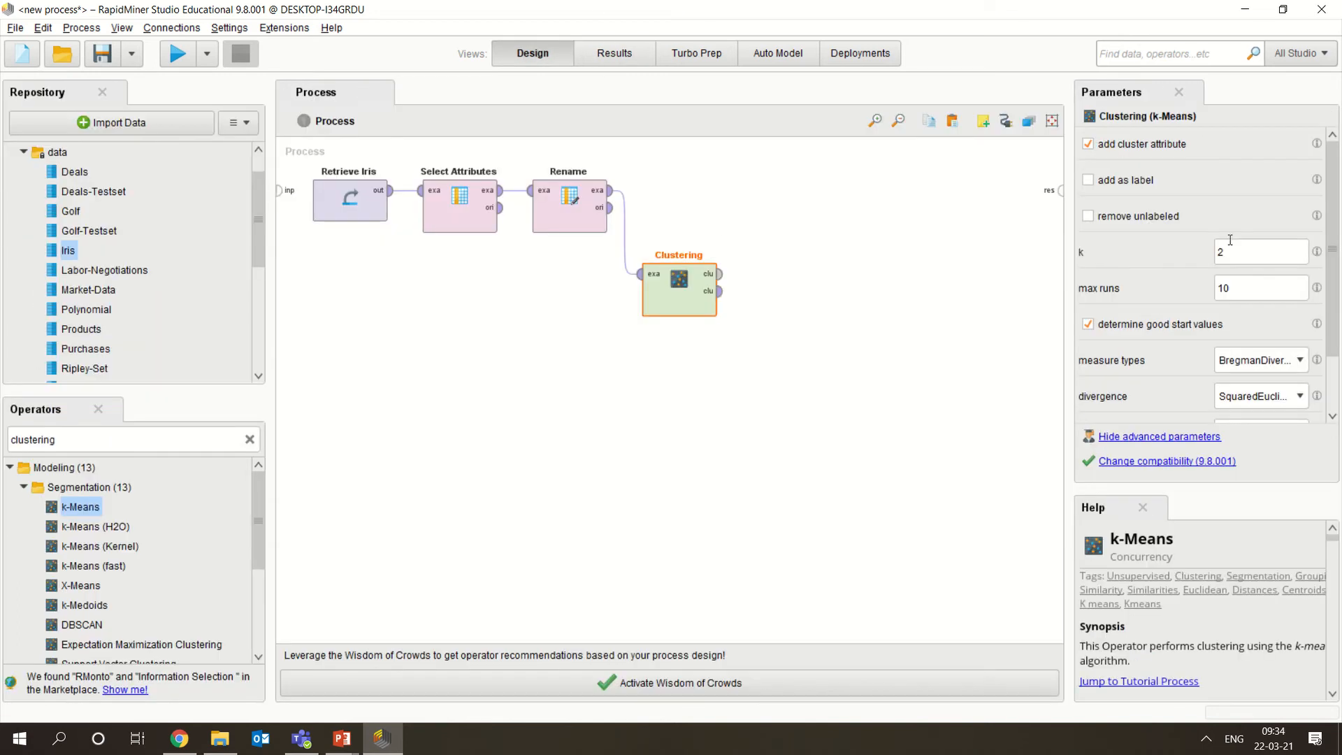
pyautogui.click(1270, 362)
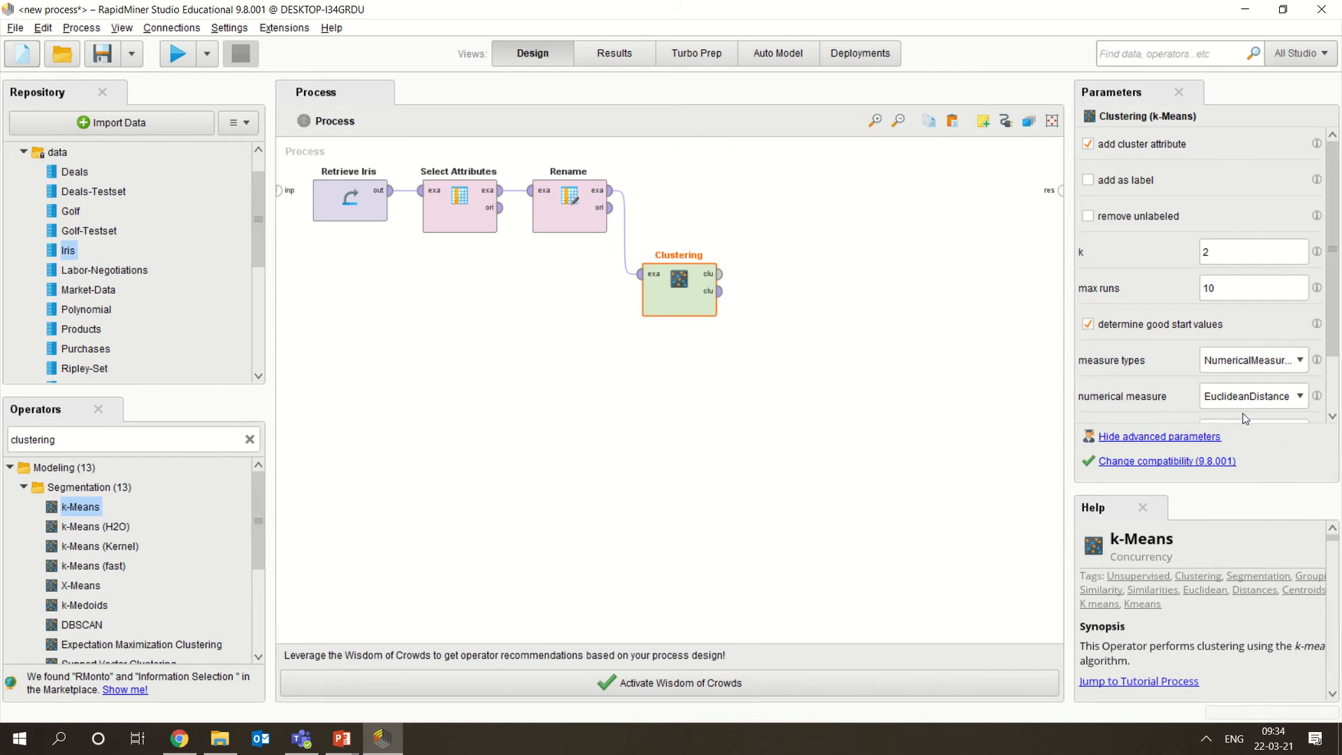
pyautogui.click(1298, 397)
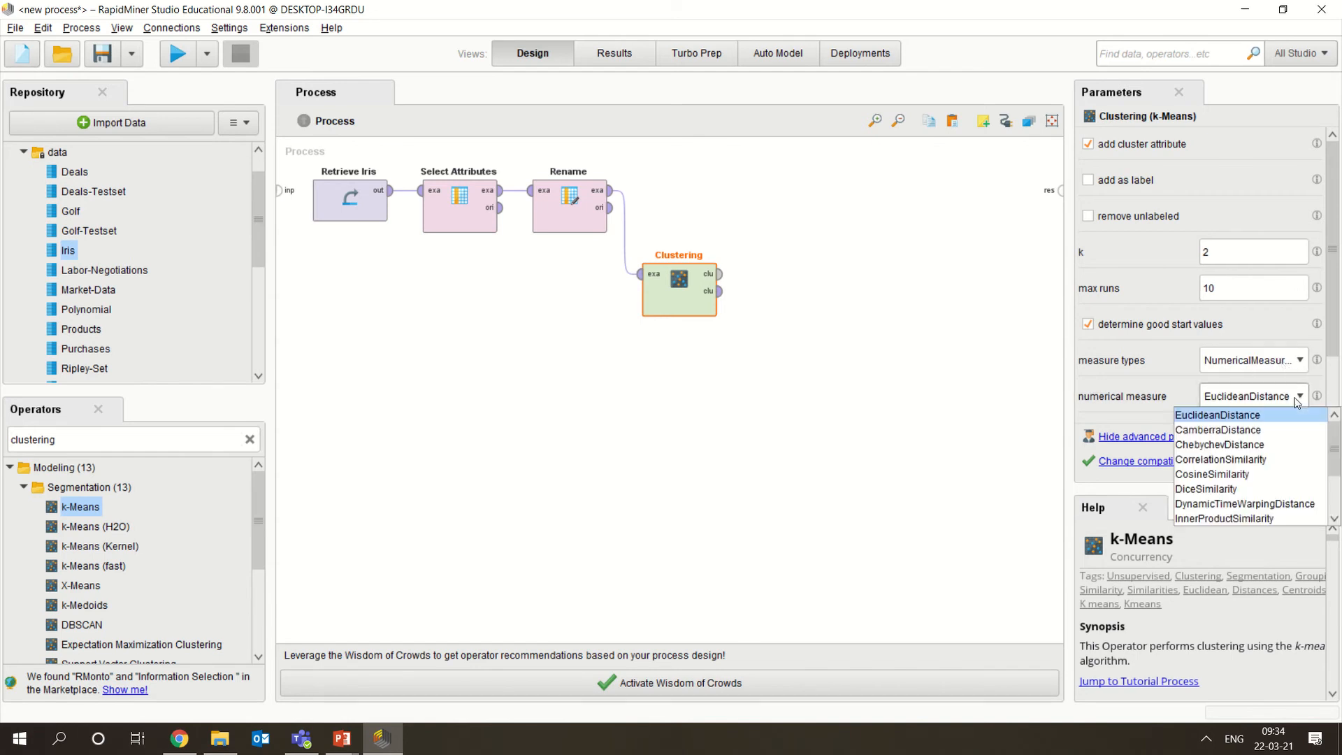
pyautogui.click(1213, 416)
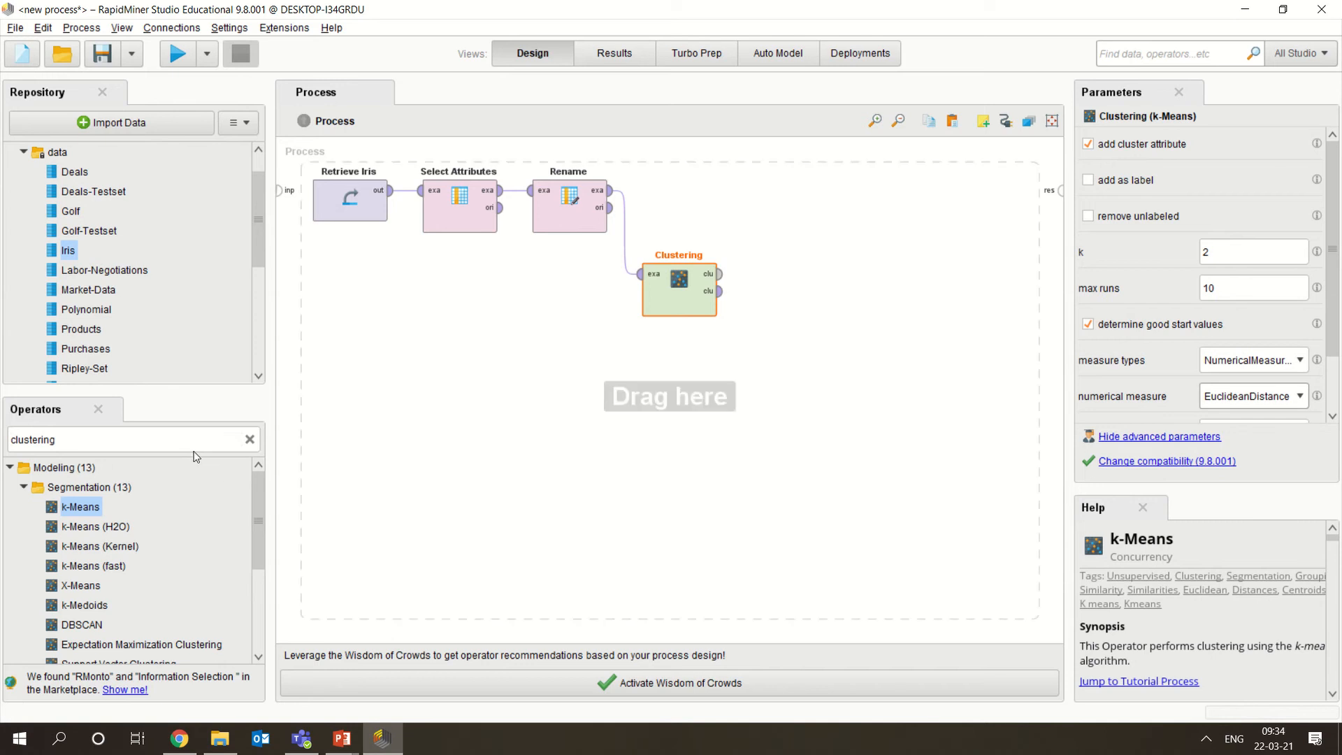
# Search the operators for "perfor" and add Cluster Distance Performance to the process, beside the Clustering operator.
pyautogui.click(718, 282)
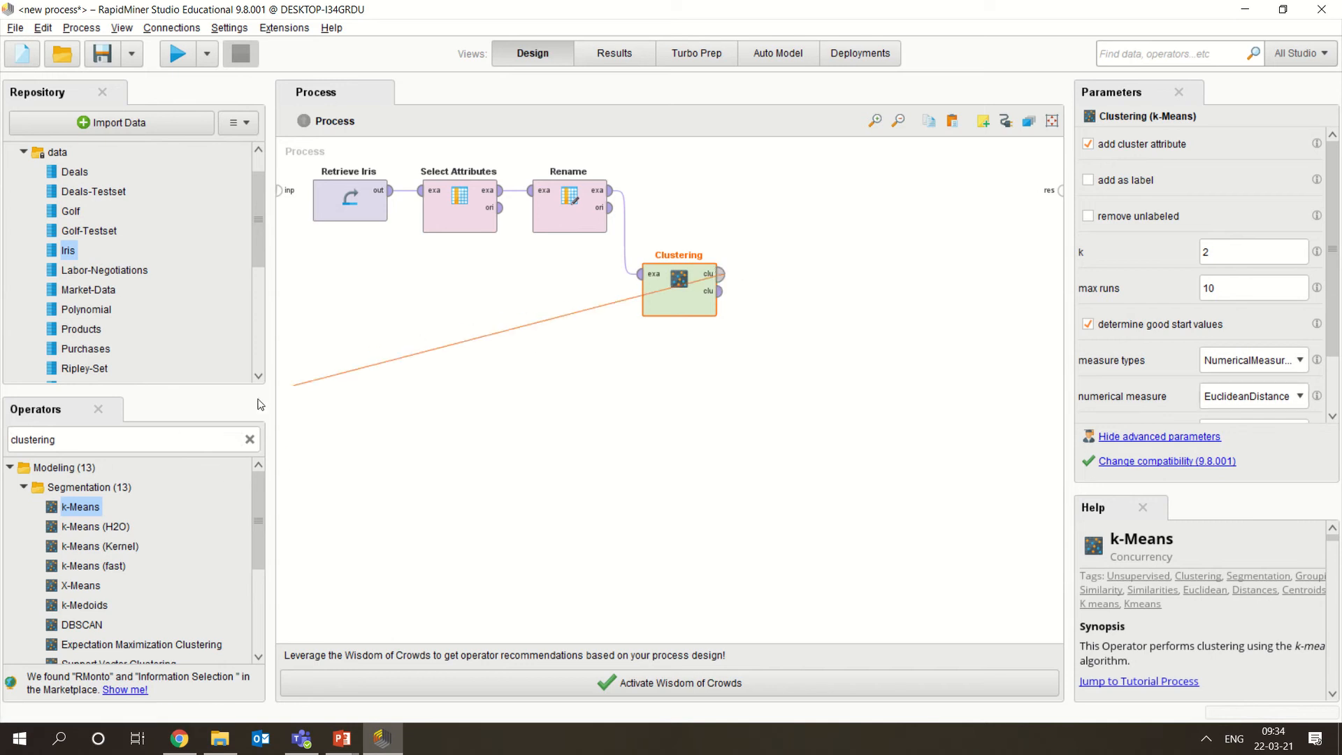
pyautogui.click(249, 439)
pyautogui.write('perfor')
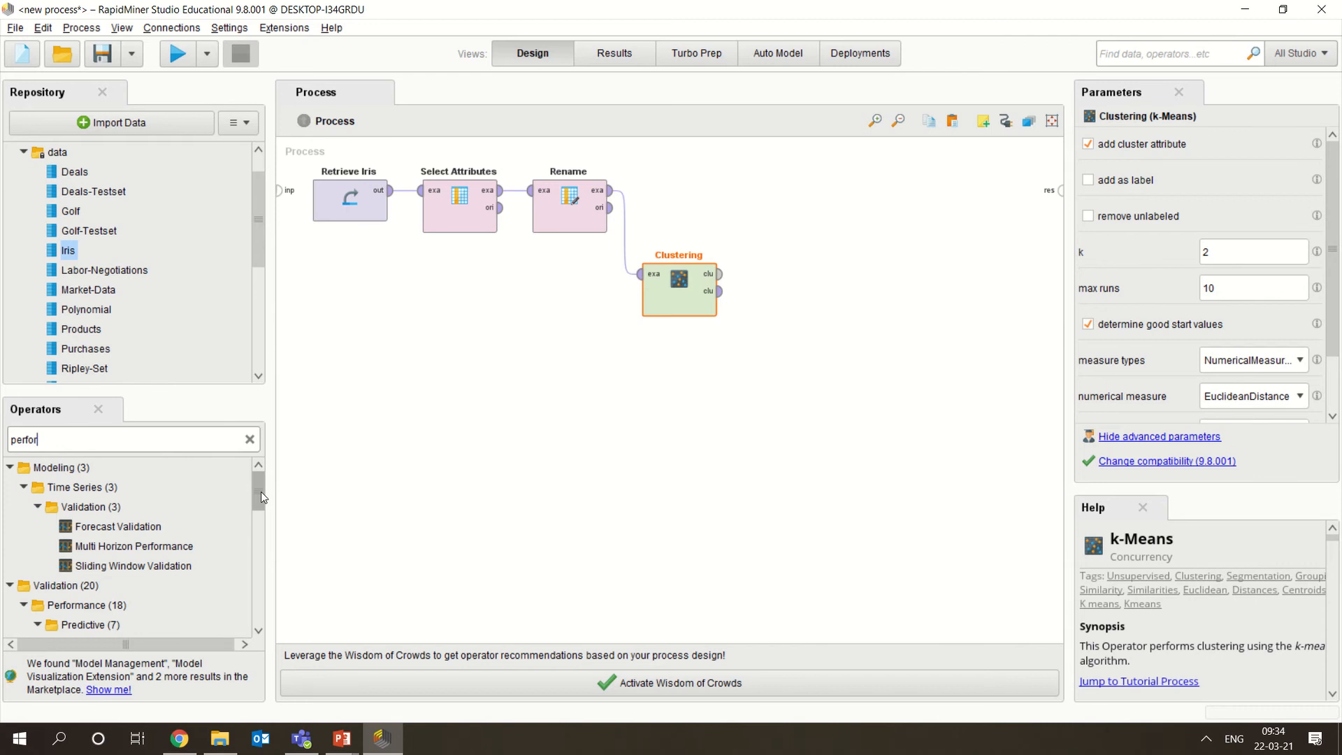
pyautogui.moveTo(261, 492); pyautogui.dragTo(268, 561)
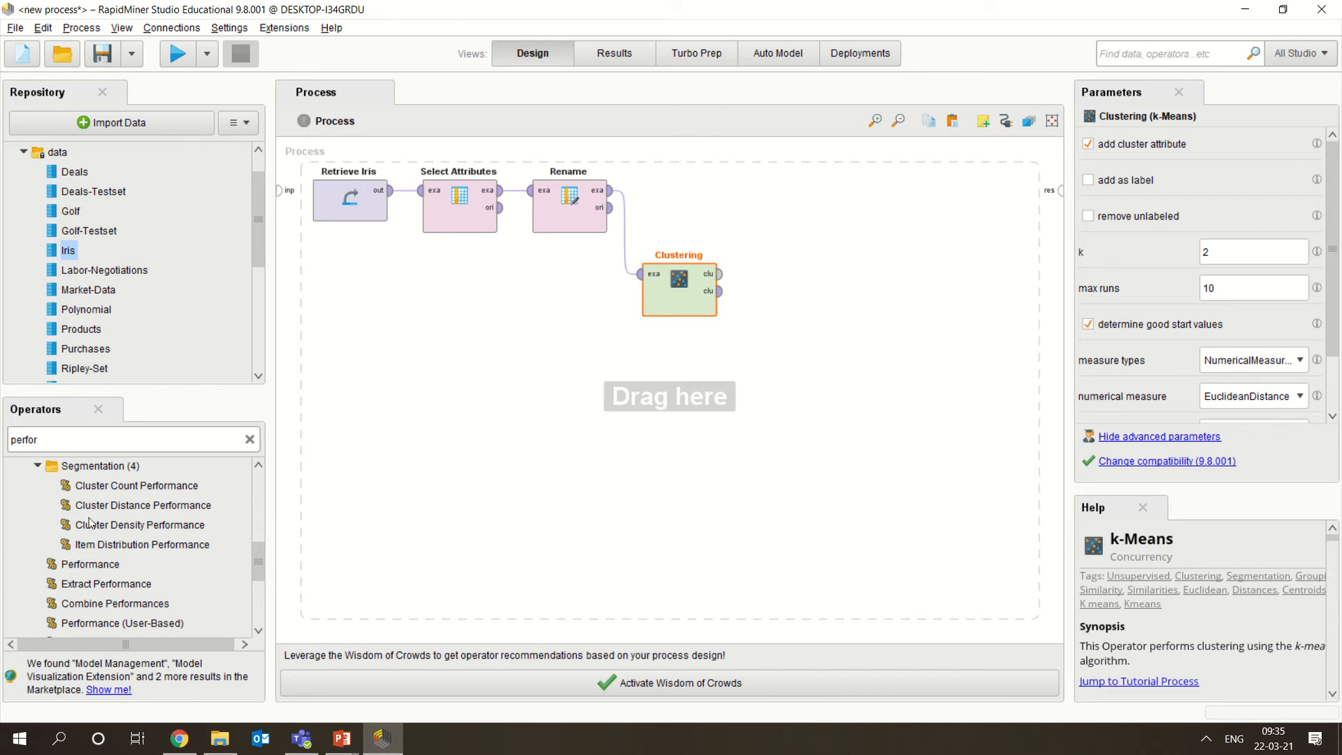
pyautogui.moveTo(116, 510); pyautogui.dragTo(839, 272)
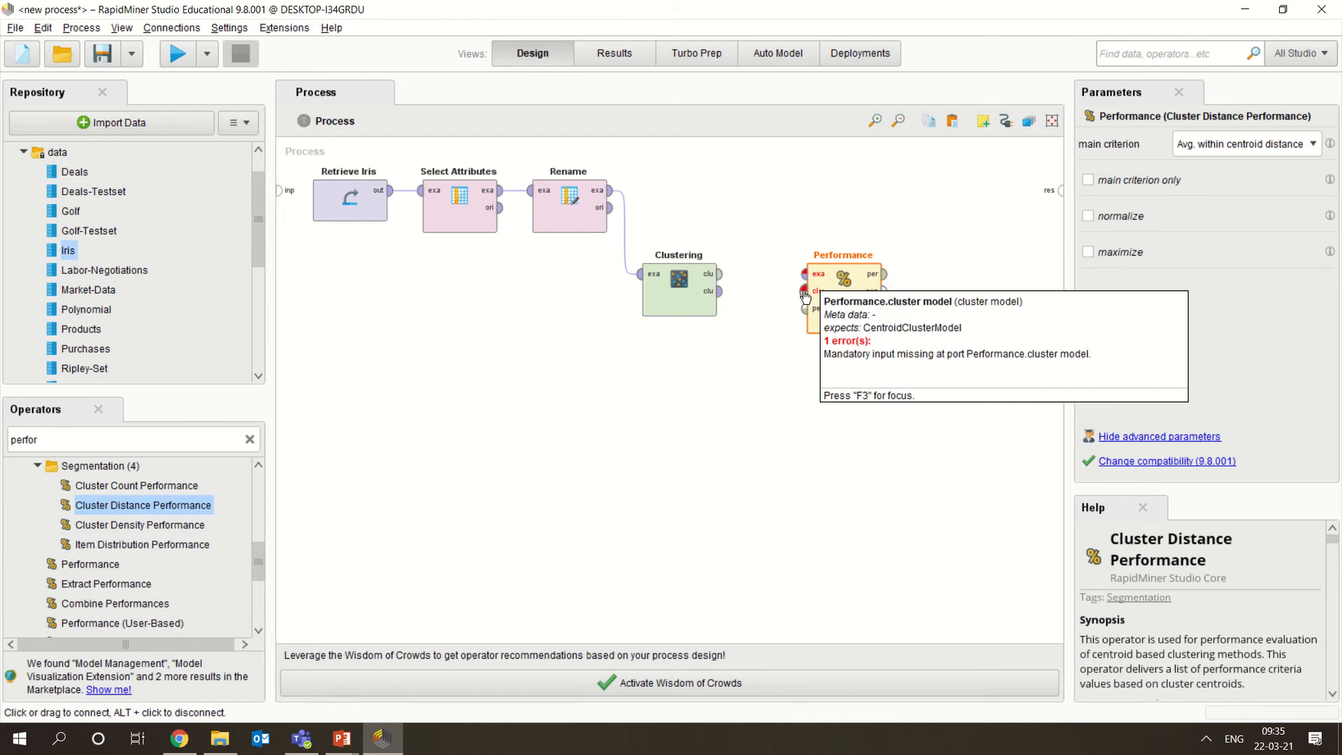
# Connect Clustering's cluster model and clustered set outputs to the cluster model and example set inputs of Performance.
pyautogui.click(720, 274)
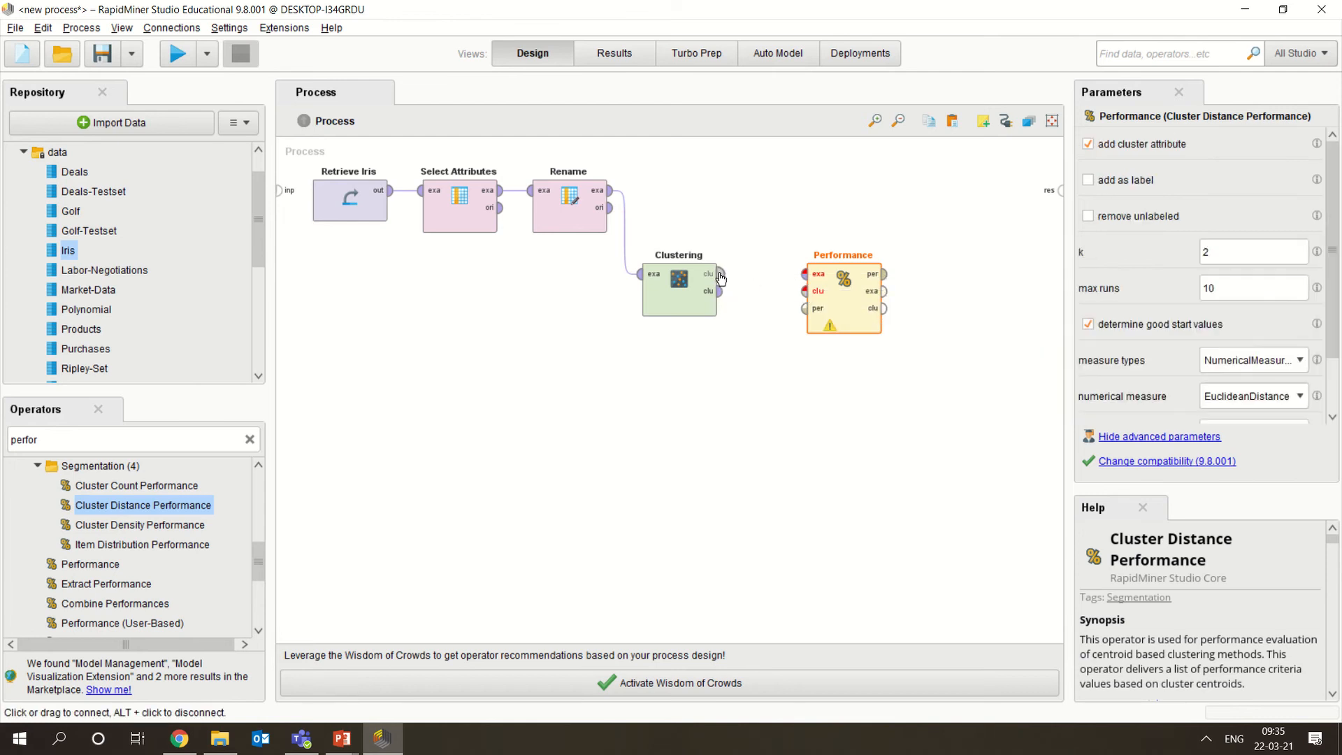
pyautogui.click(803, 291)
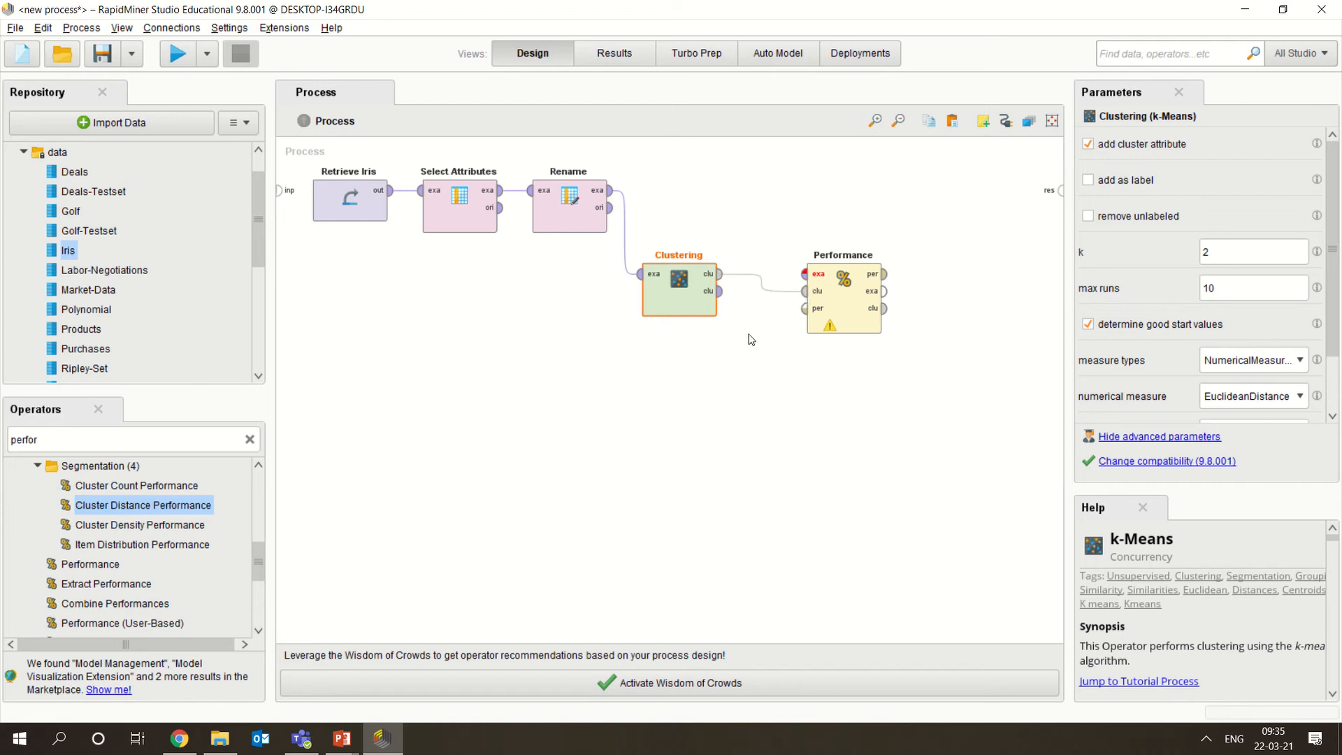
pyautogui.moveTo(721, 299)
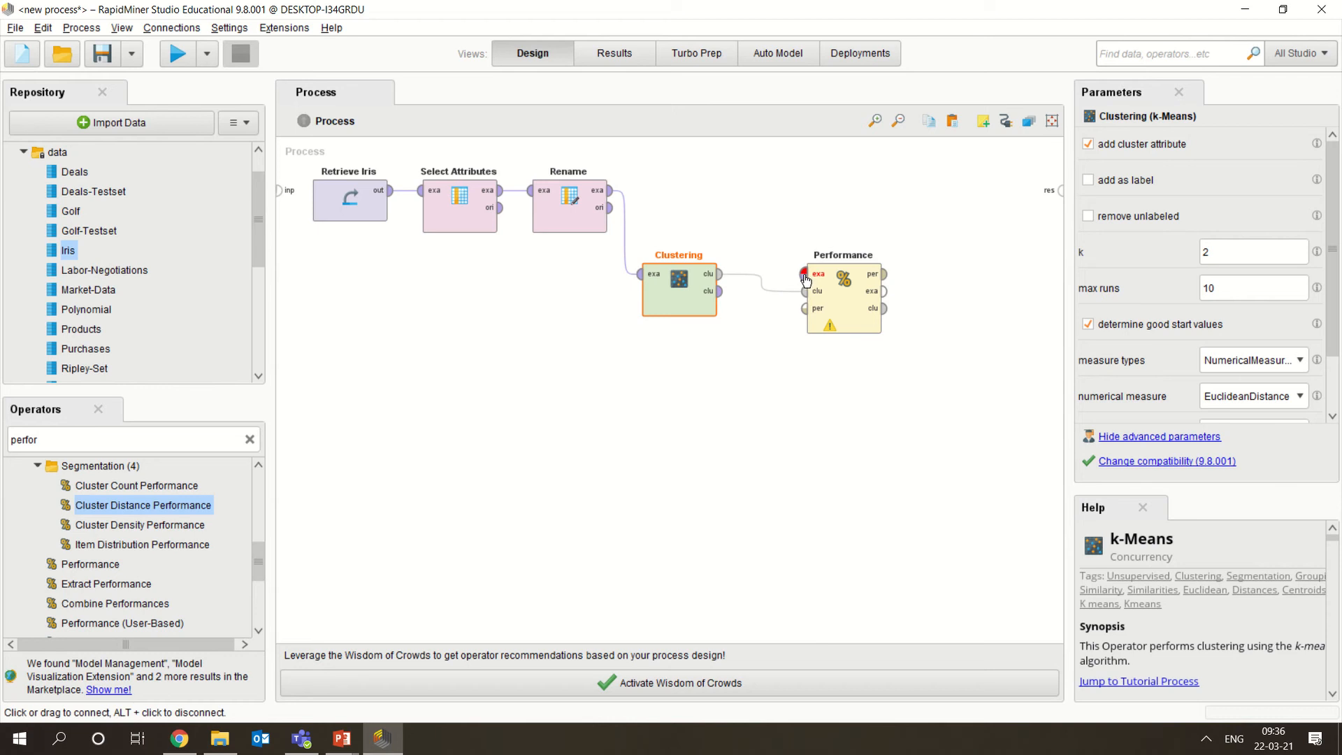
pyautogui.moveTo(805, 279)
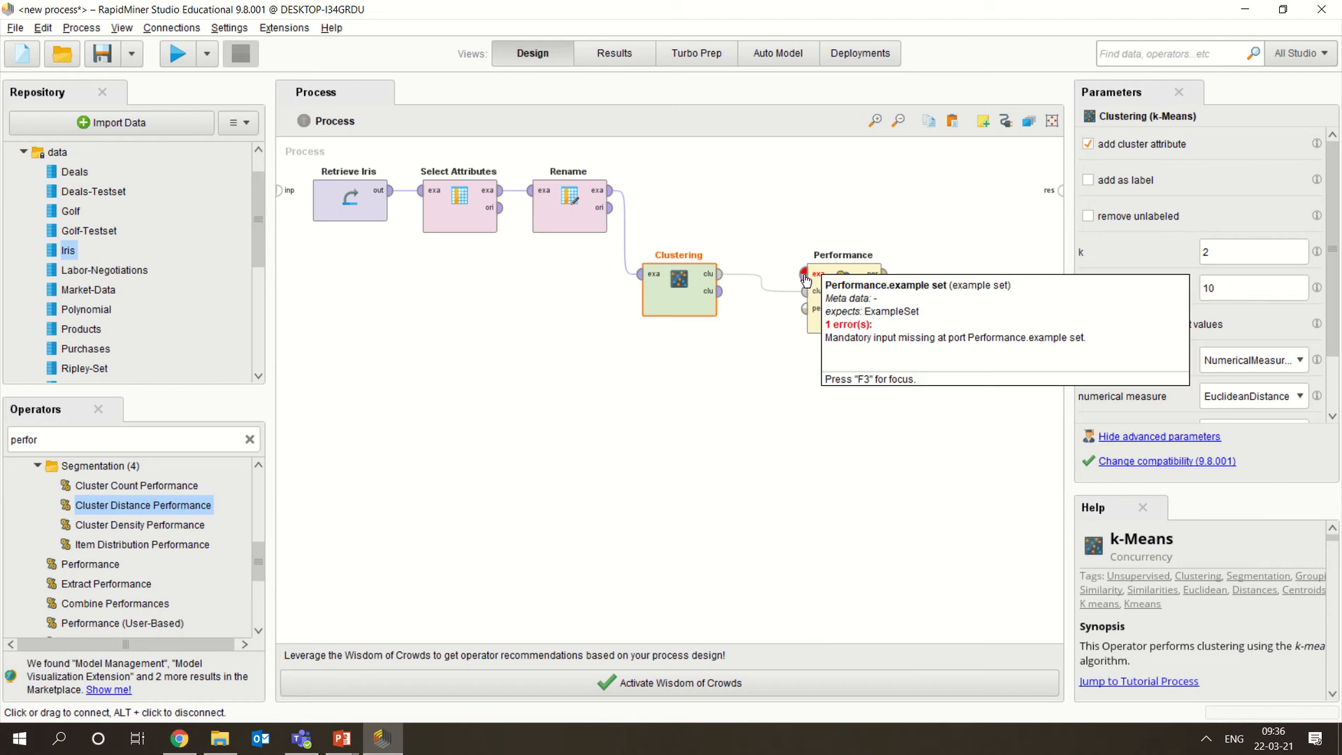
pyautogui.click(721, 297)
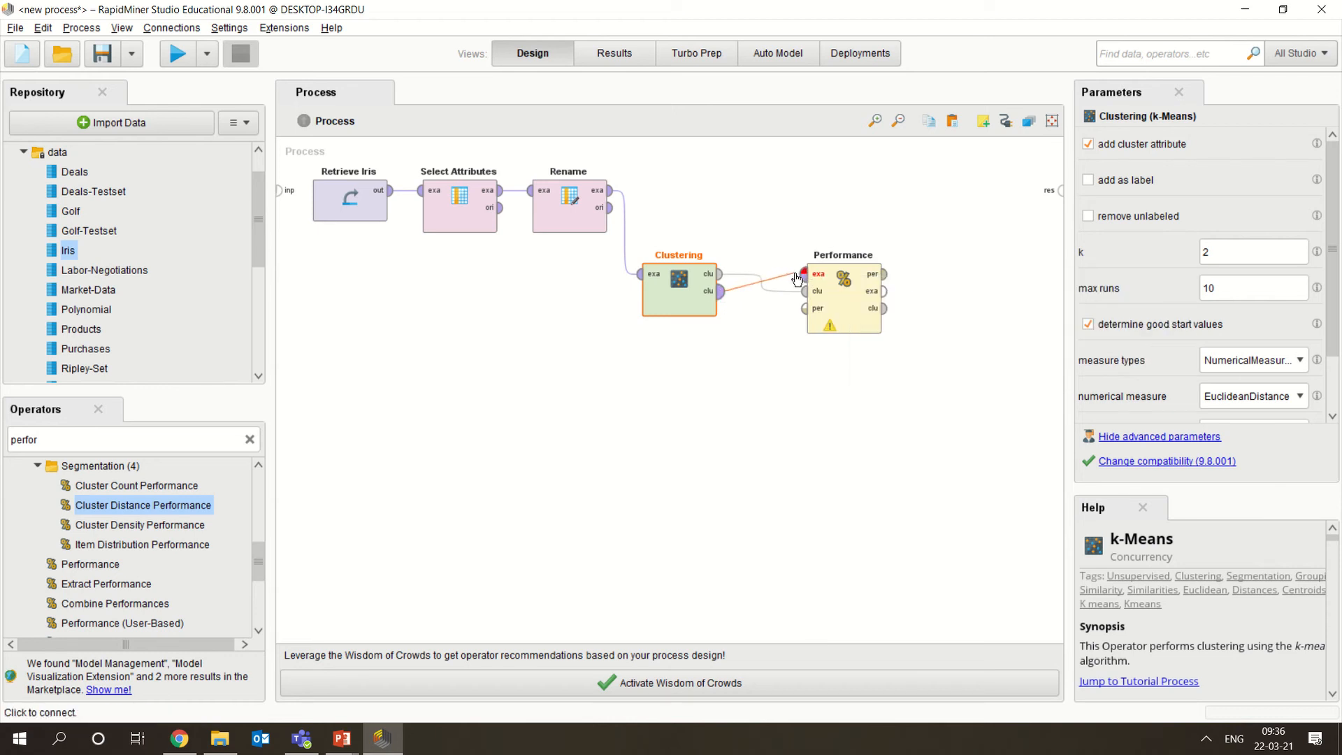
pyautogui.click(804, 280)
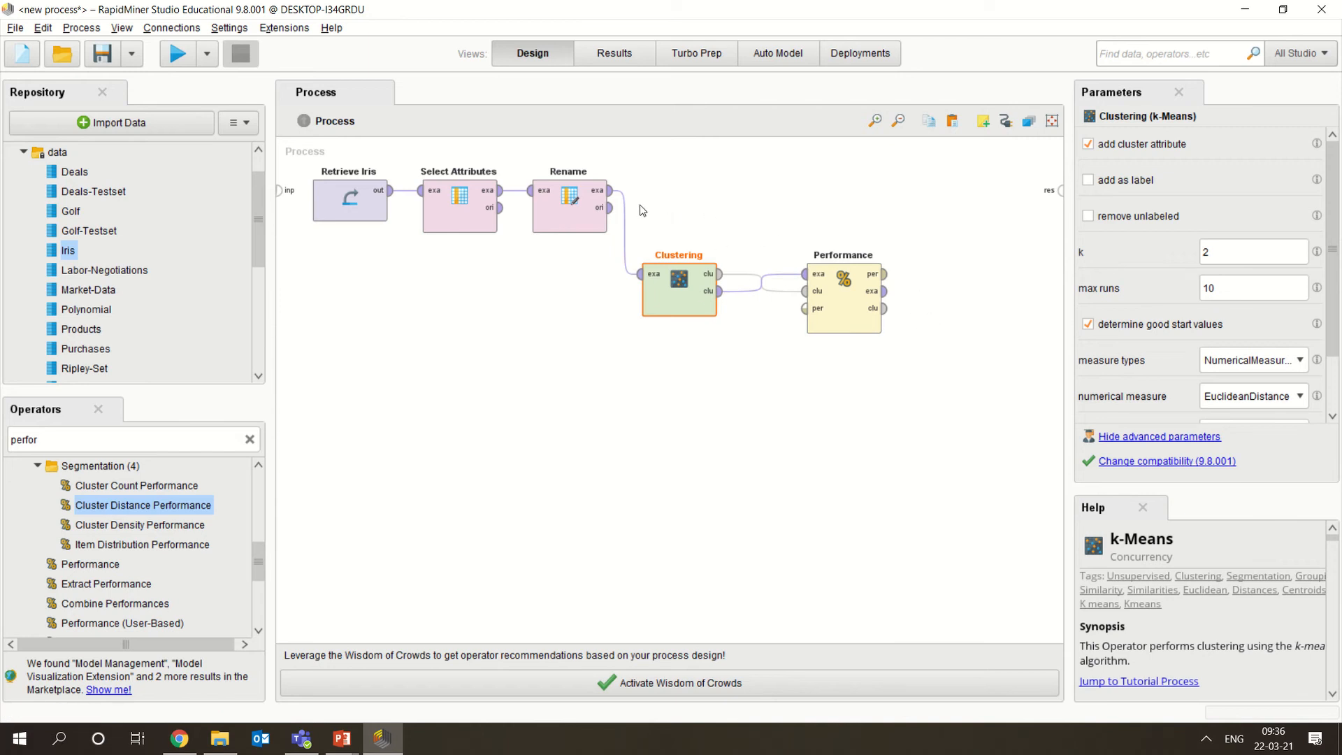
# Connect Rename's original output and Performance's performance, example set and cluster model outputs to the process results, in that order.
pyautogui.click(611, 218)
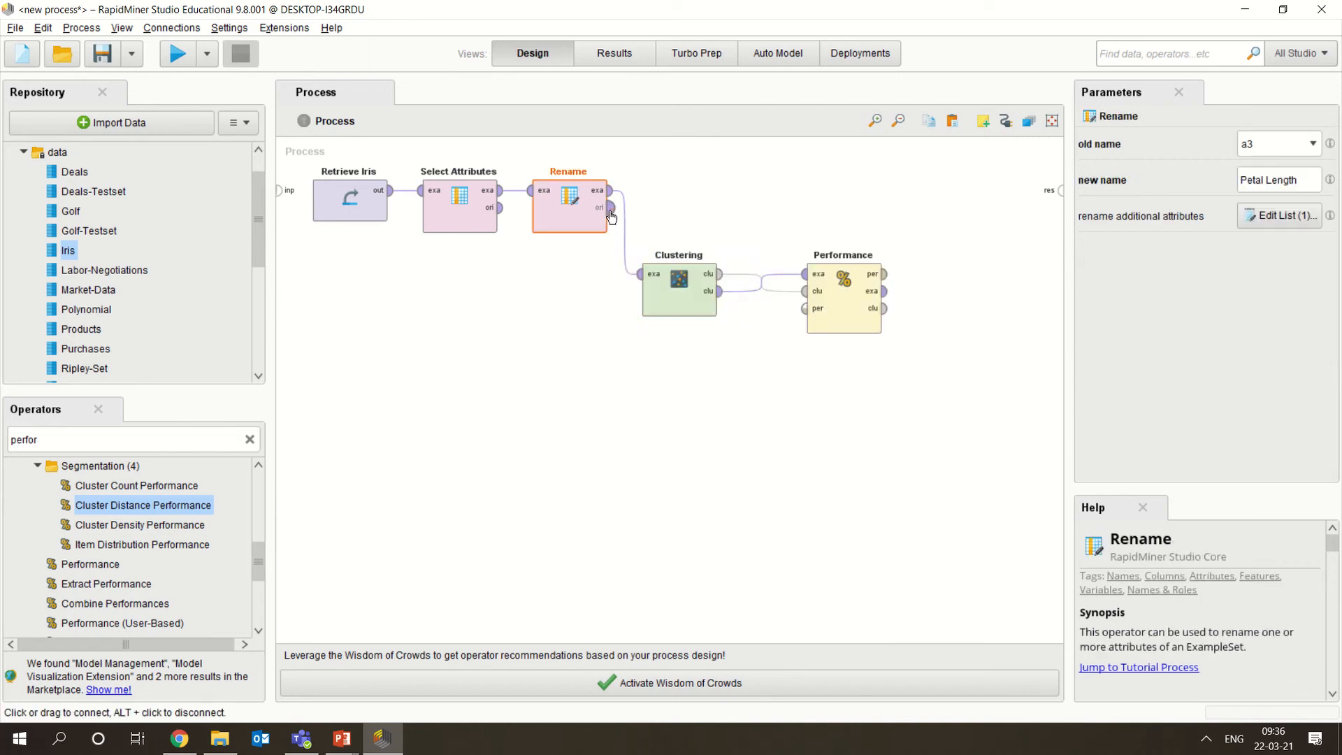
pyautogui.click(1061, 189)
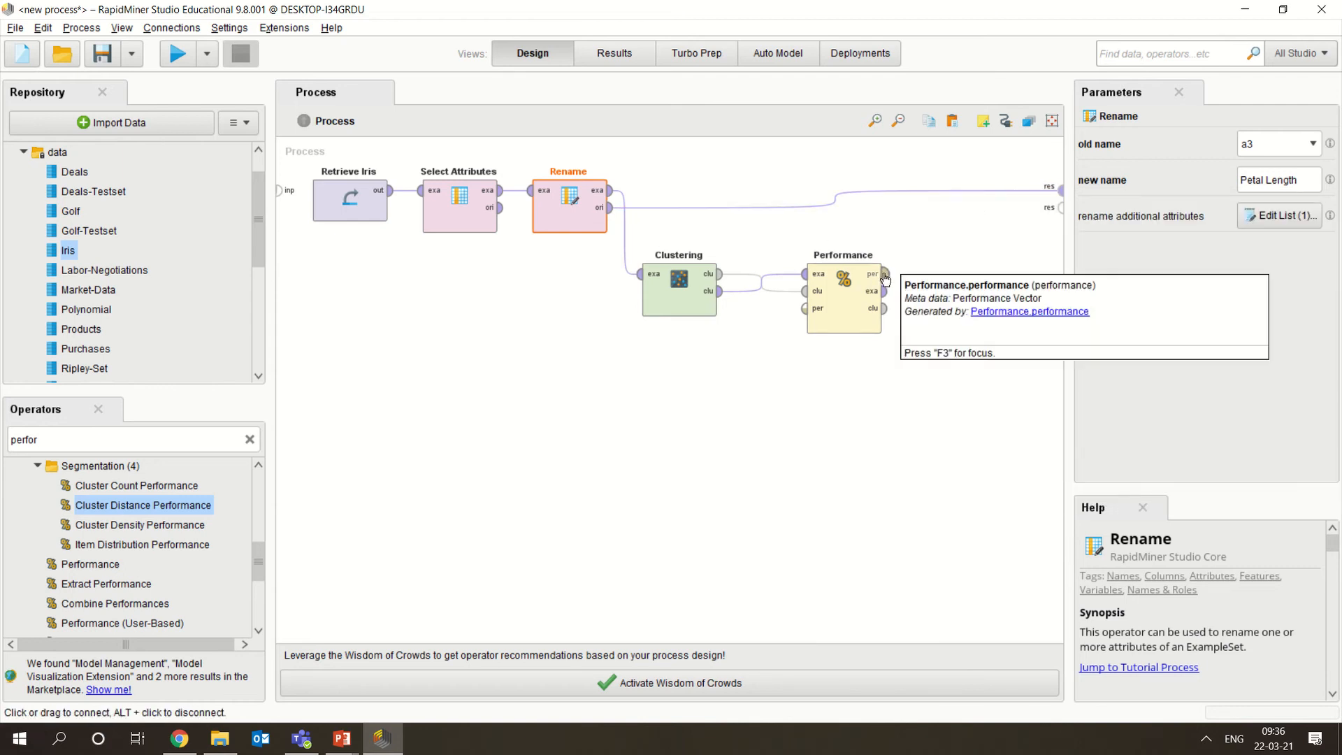
pyautogui.click(884, 280)
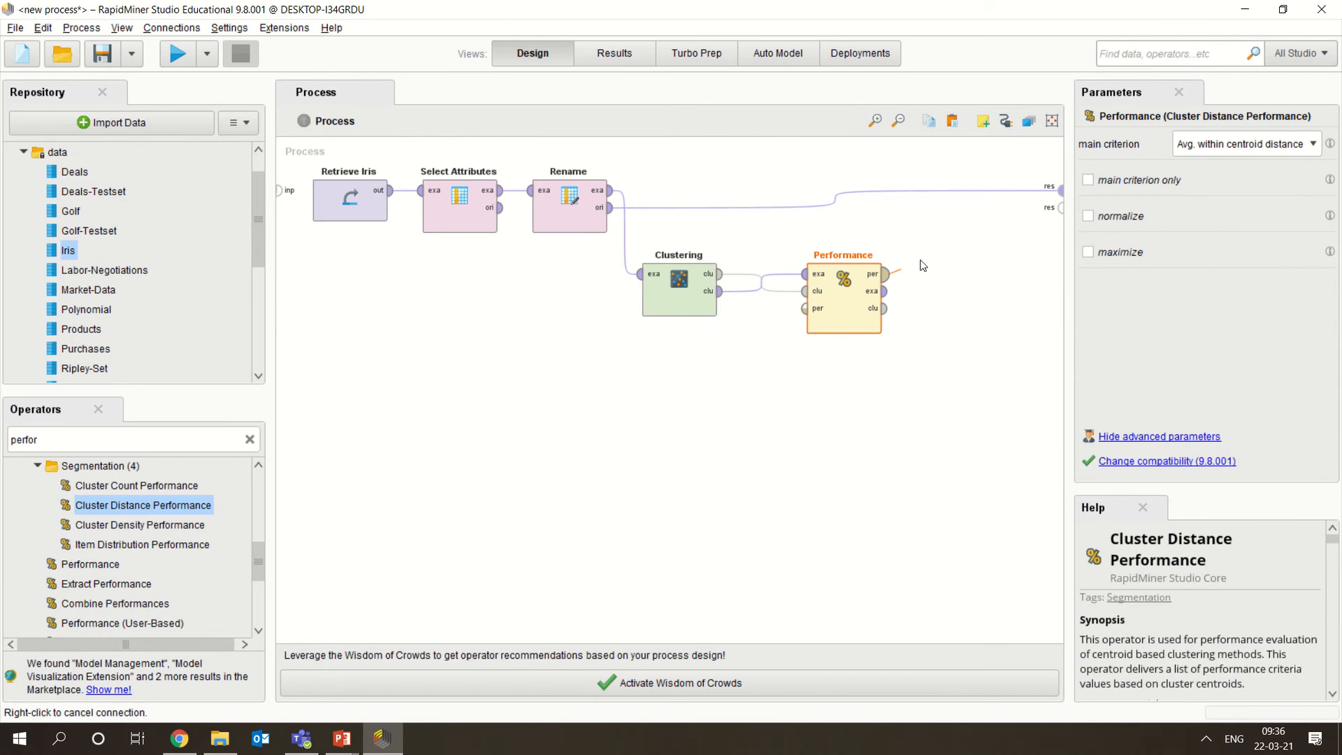
pyautogui.click(1061, 208)
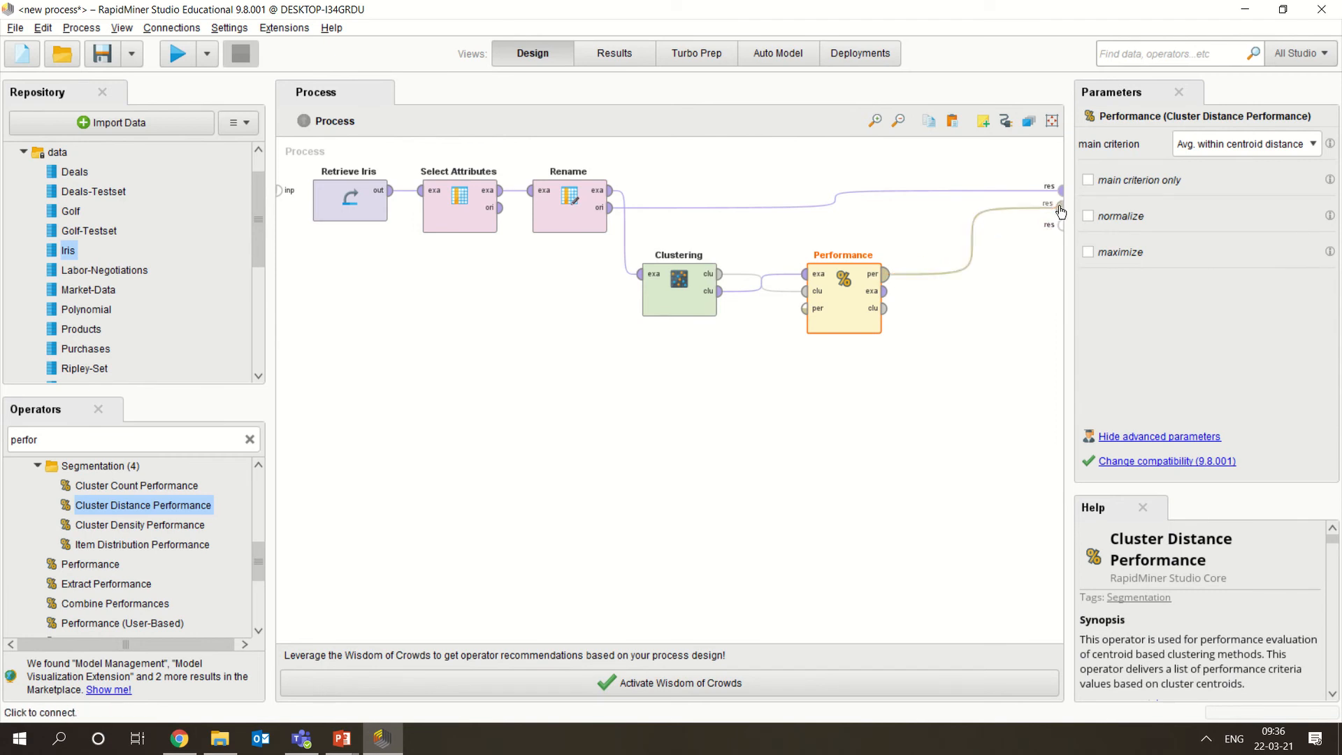
pyautogui.click(881, 292)
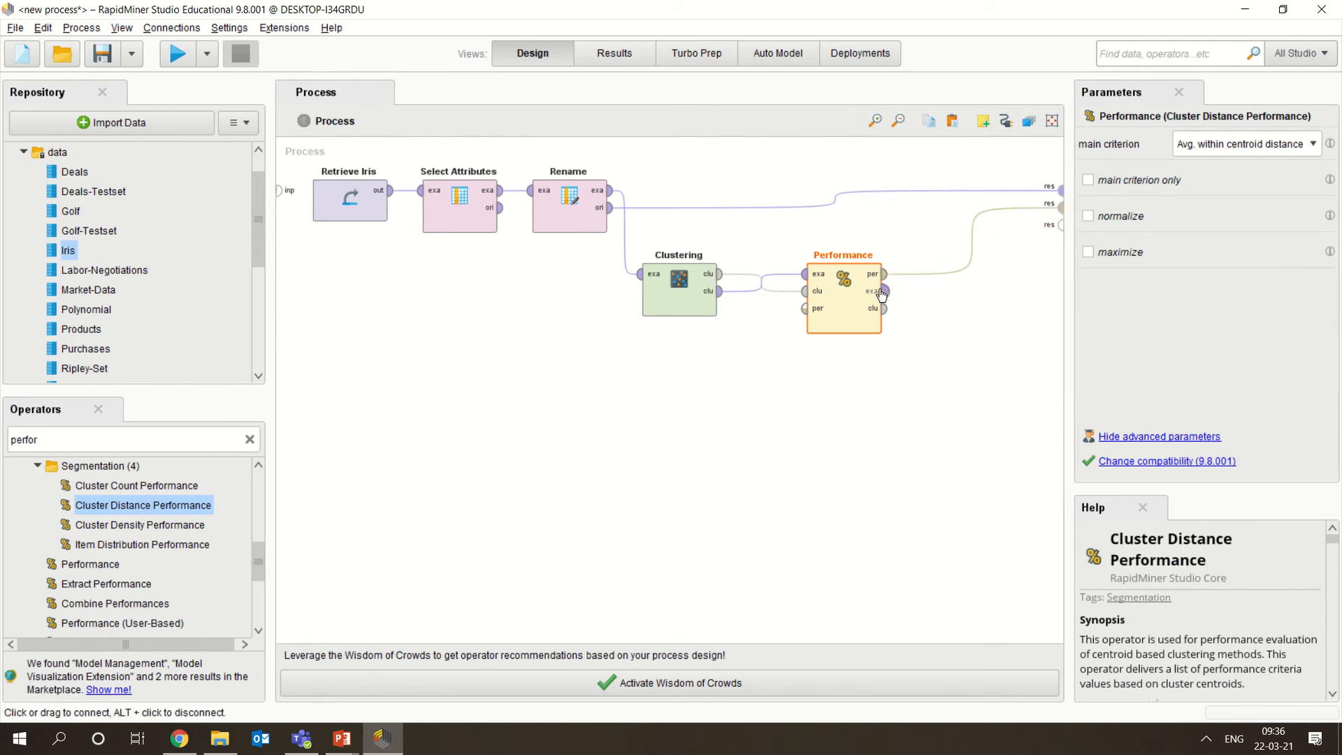
pyautogui.click(1061, 224)
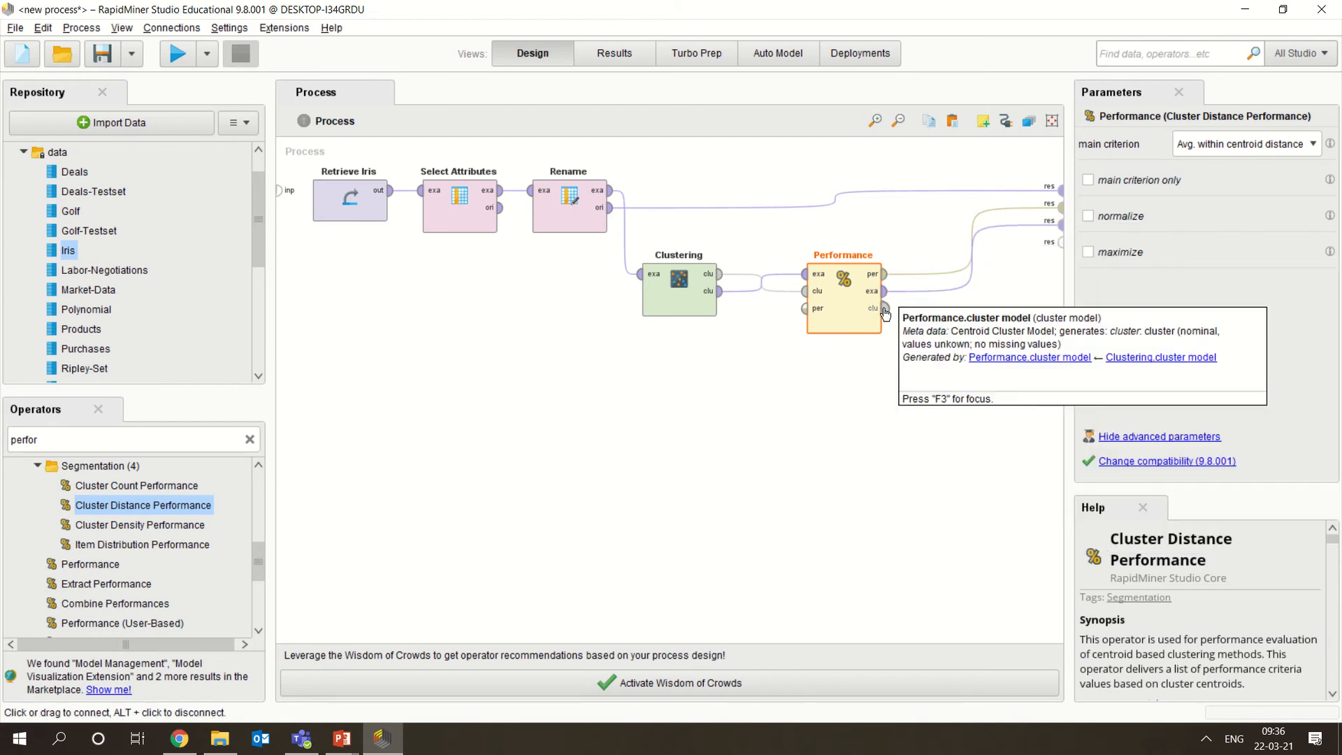
pyautogui.click(885, 310)
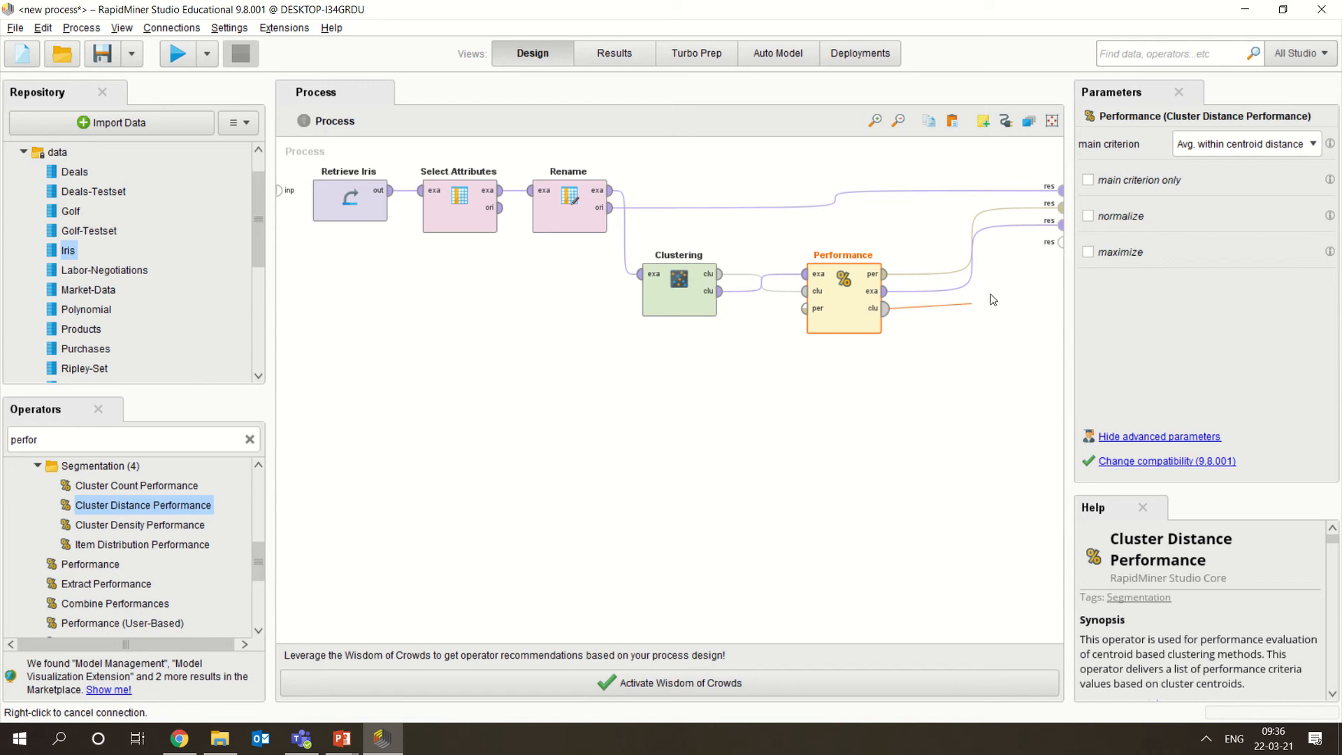
pyautogui.click(1060, 243)
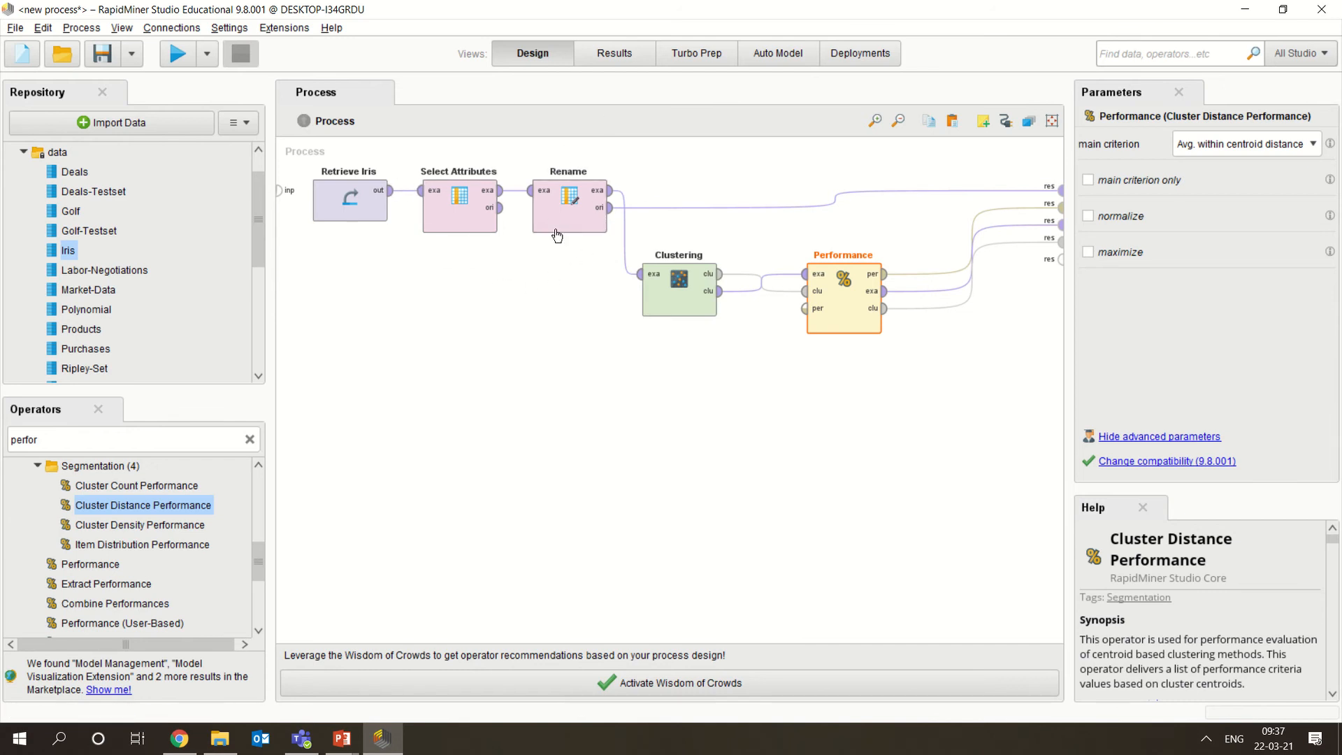
# Run the process, check the executed operators in the design and return to the results.
pyautogui.click(178, 54)
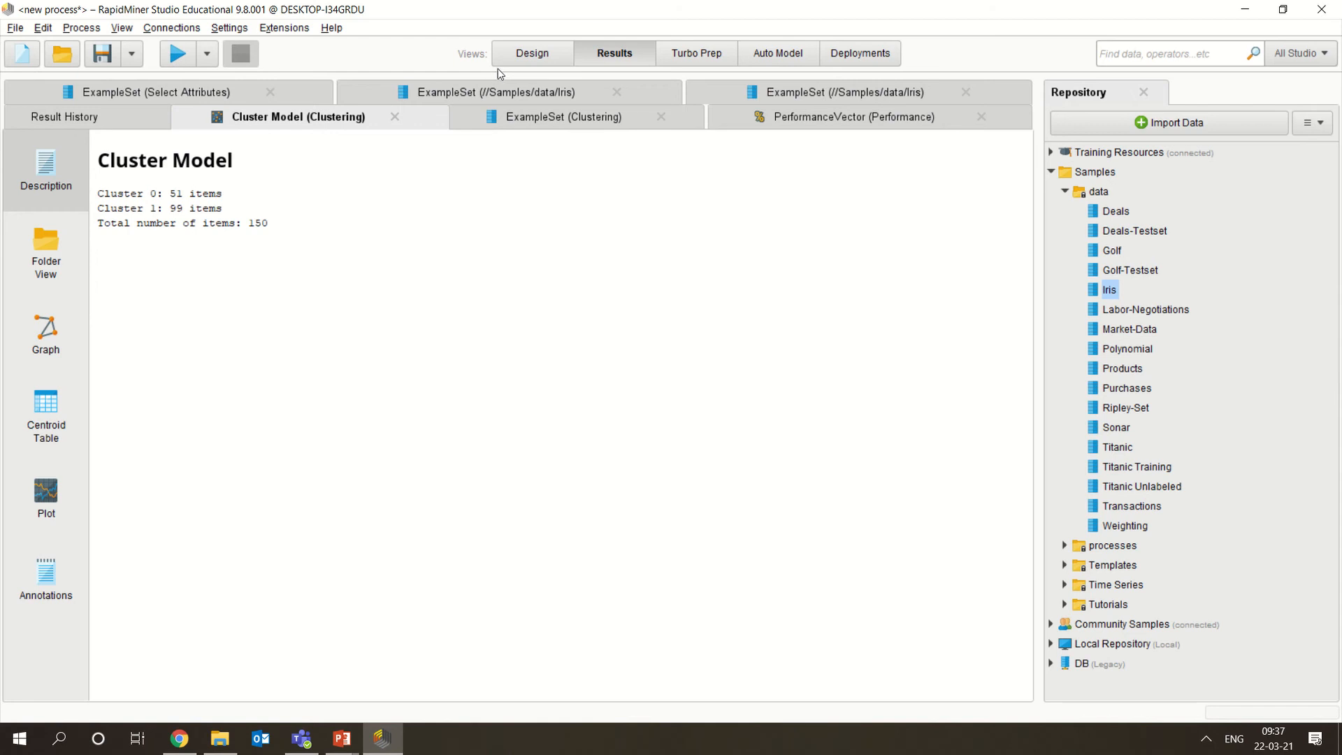
pyautogui.click(514, 56)
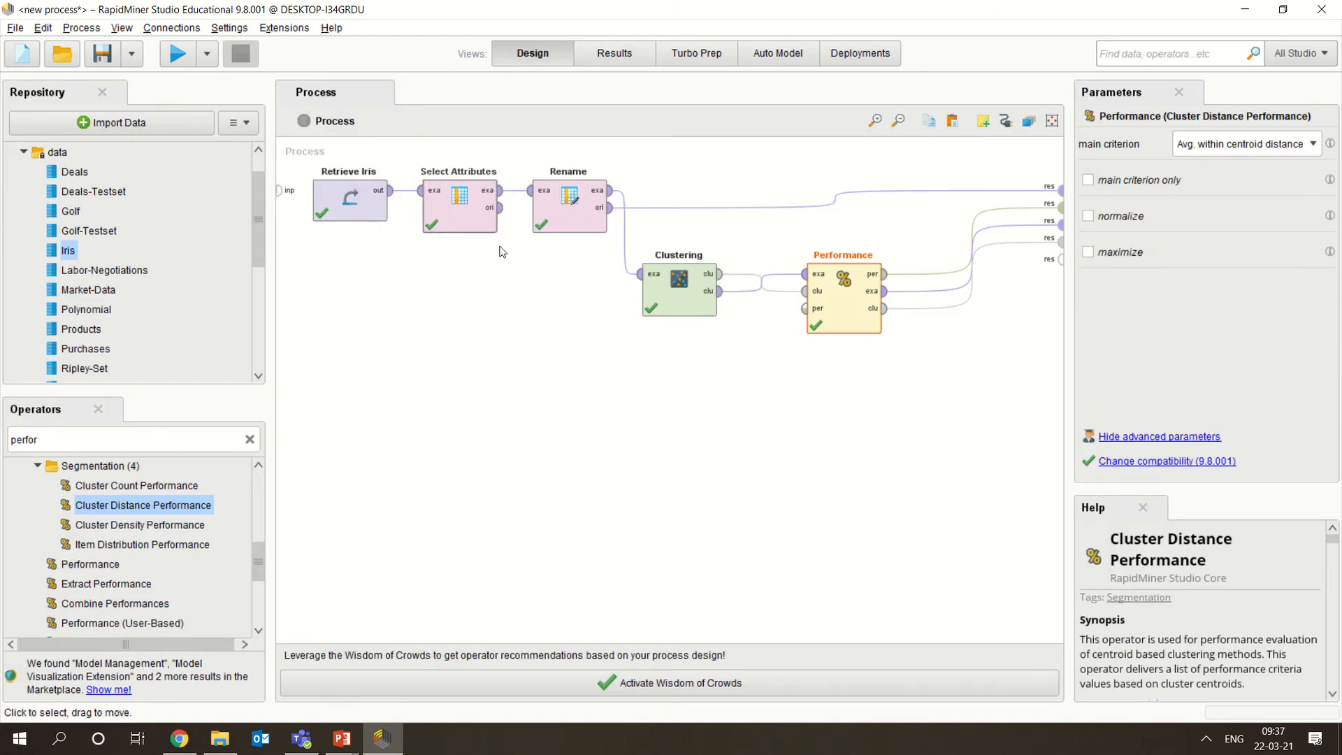
pyautogui.click(614, 53)
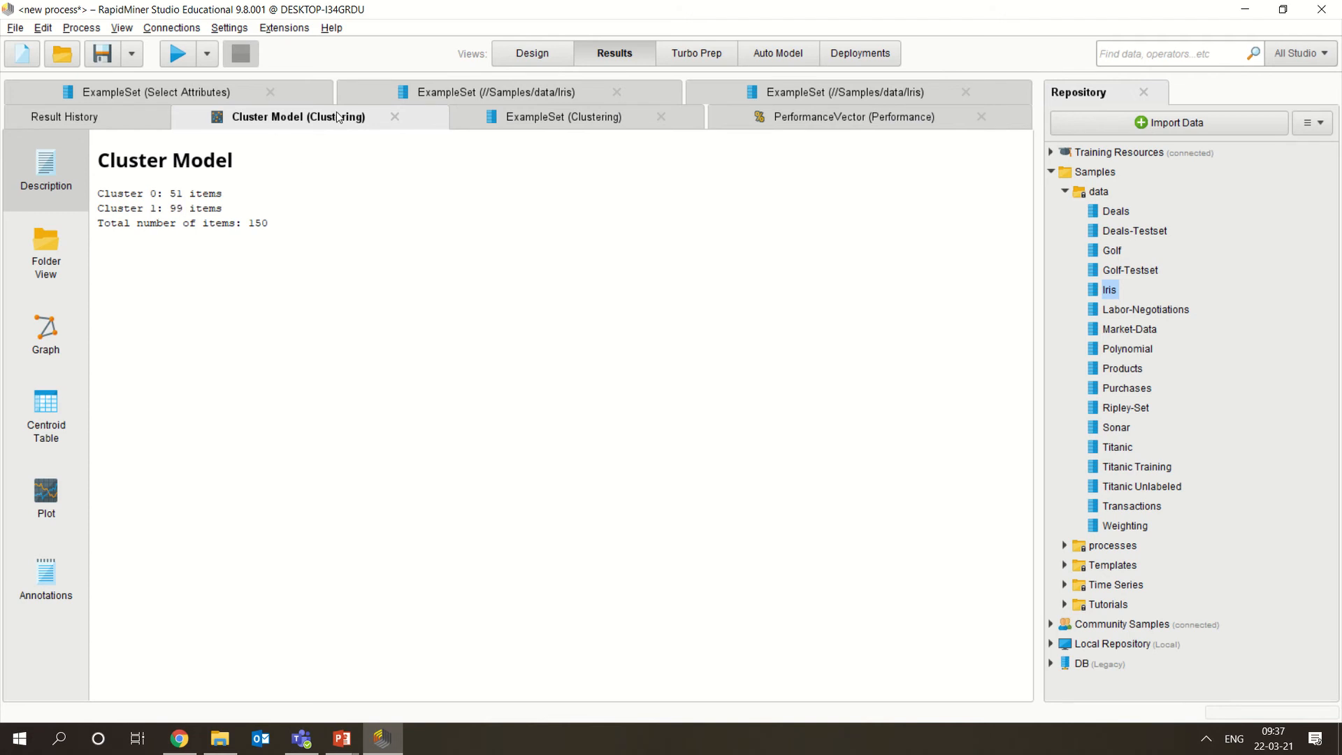
# Look through the Select Attributes and Iris example sets and close the duplicate Iris result.
pyautogui.click(233, 94)
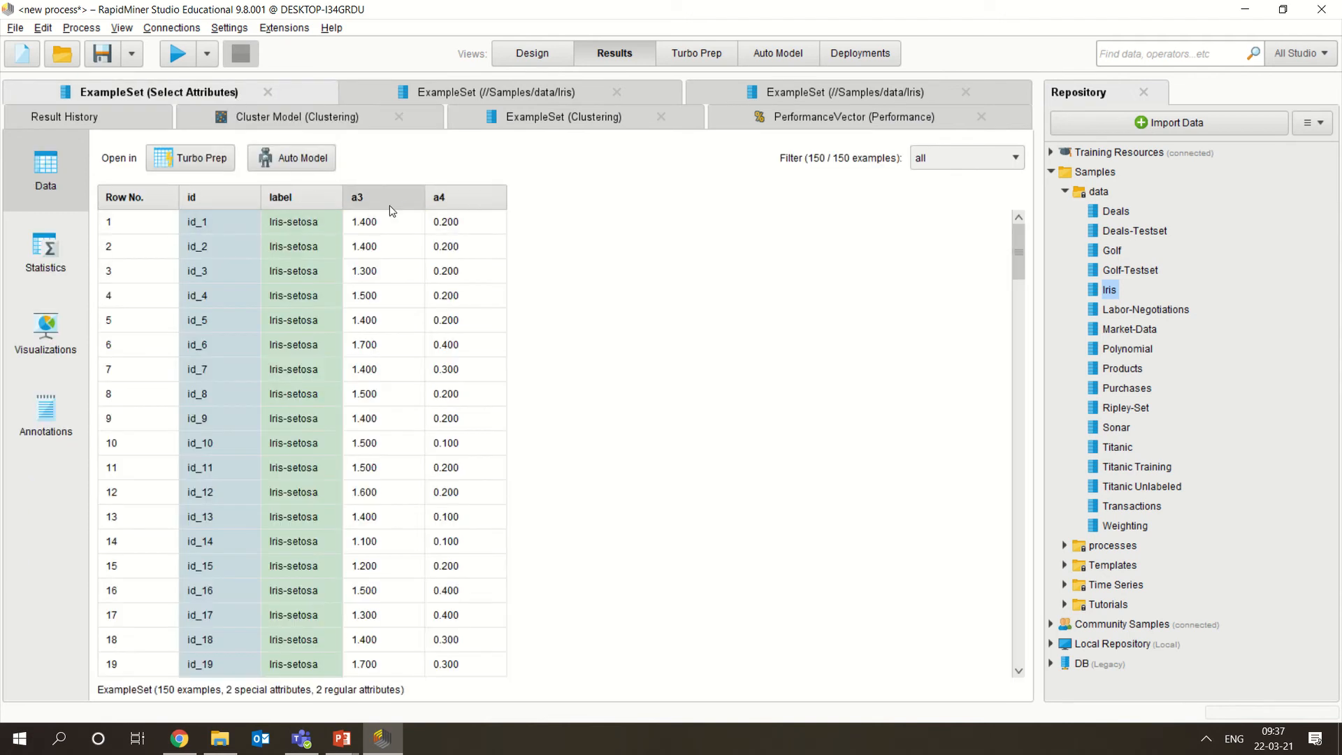
pyautogui.click(569, 94)
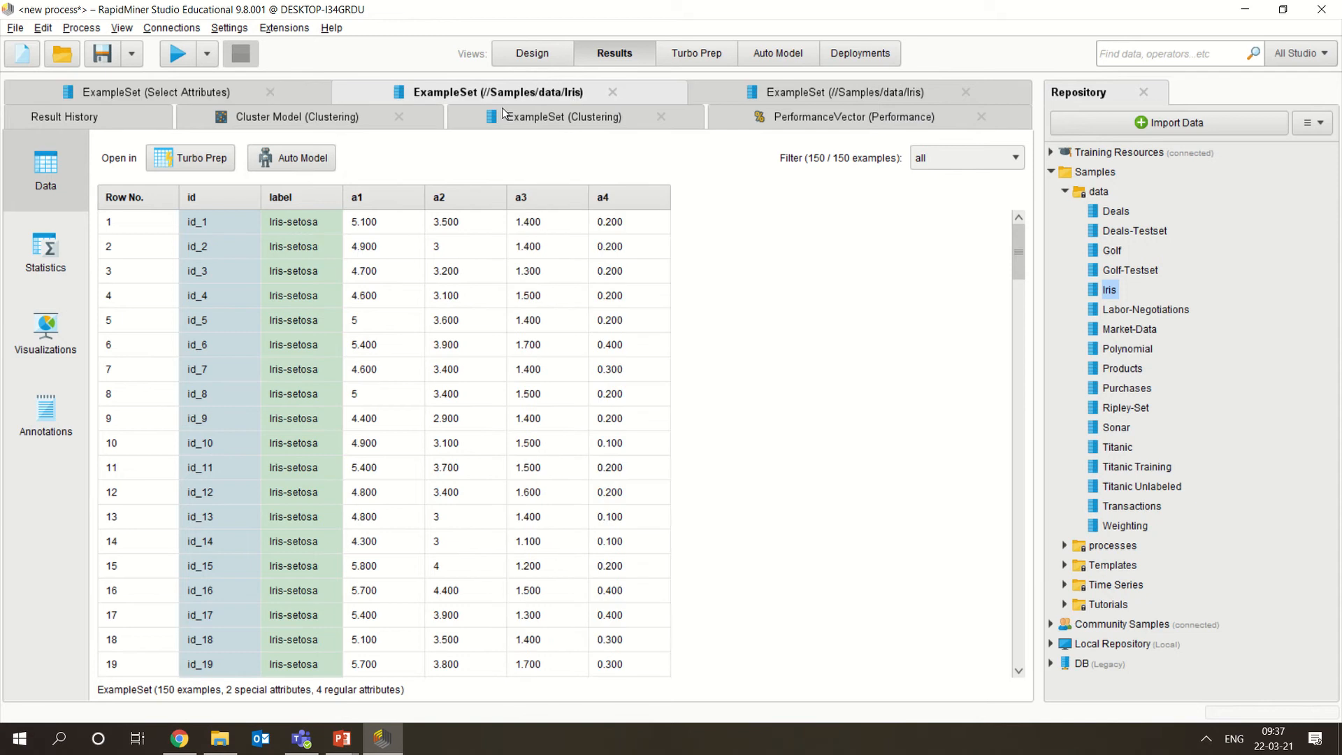
pyautogui.click(776, 92)
pyautogui.click(961, 92)
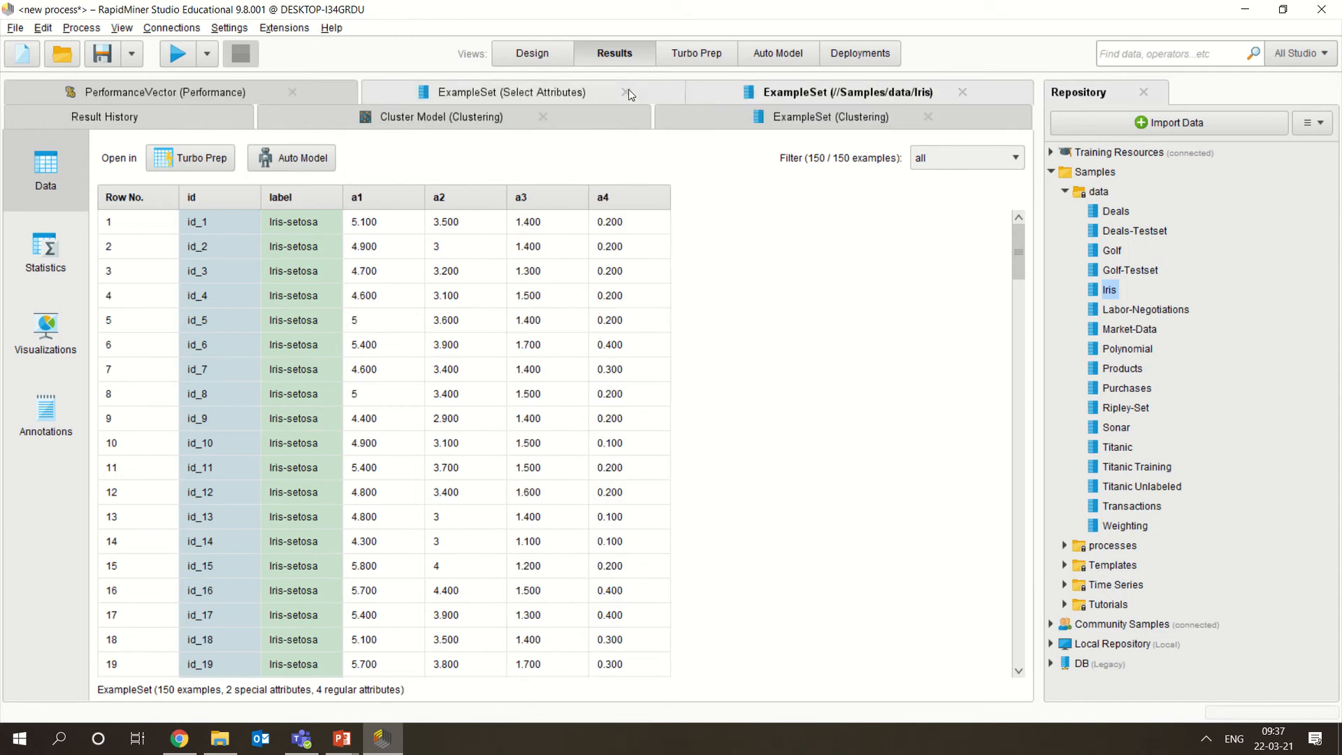
# Examine the rows and the attribute statistics of the clustered example set.
pyautogui.click(795, 118)
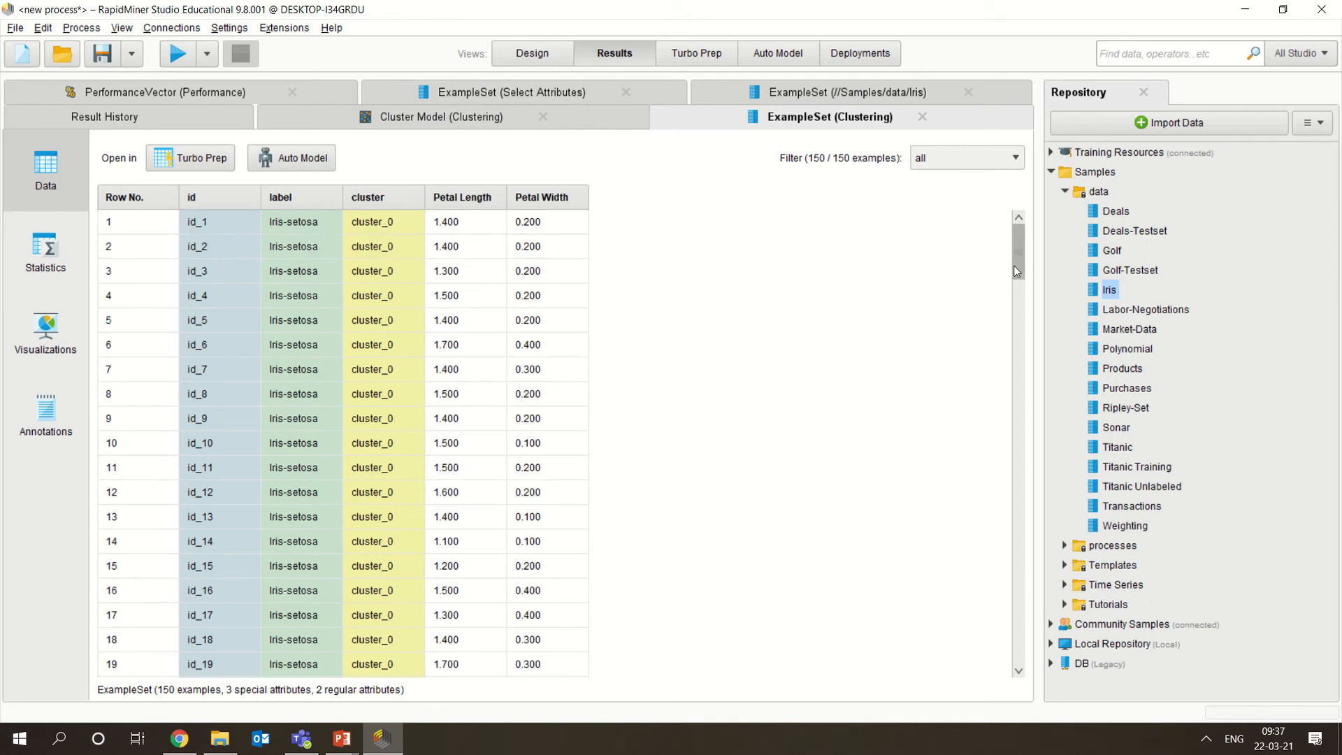
pyautogui.moveTo(1015, 271)
pyautogui.mouseDown()
pyautogui.moveTo(1044, 701)
pyautogui.moveTo(1019, 252)
pyautogui.mouseUp()
pyautogui.click(47, 250)
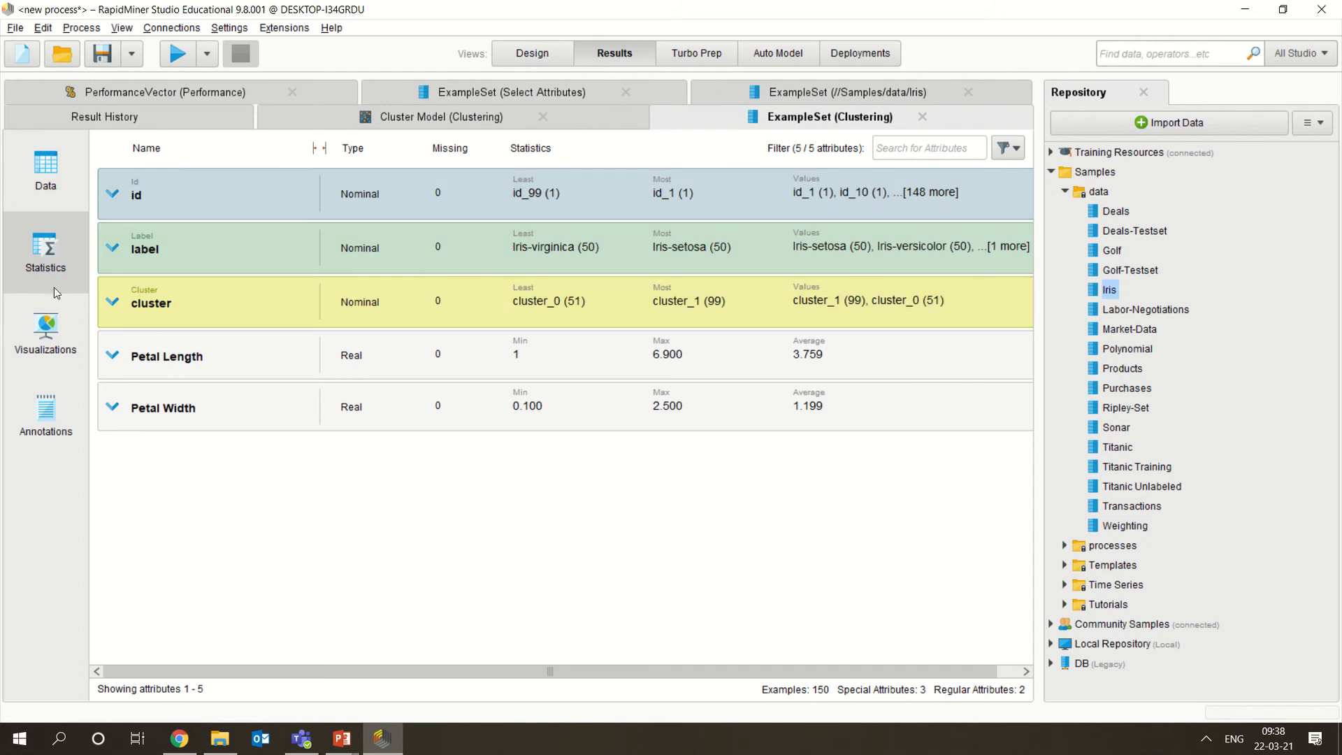
# Visualize the clustered example set with the plot type set to Scatter / Bubble.
pyautogui.click(48, 344)
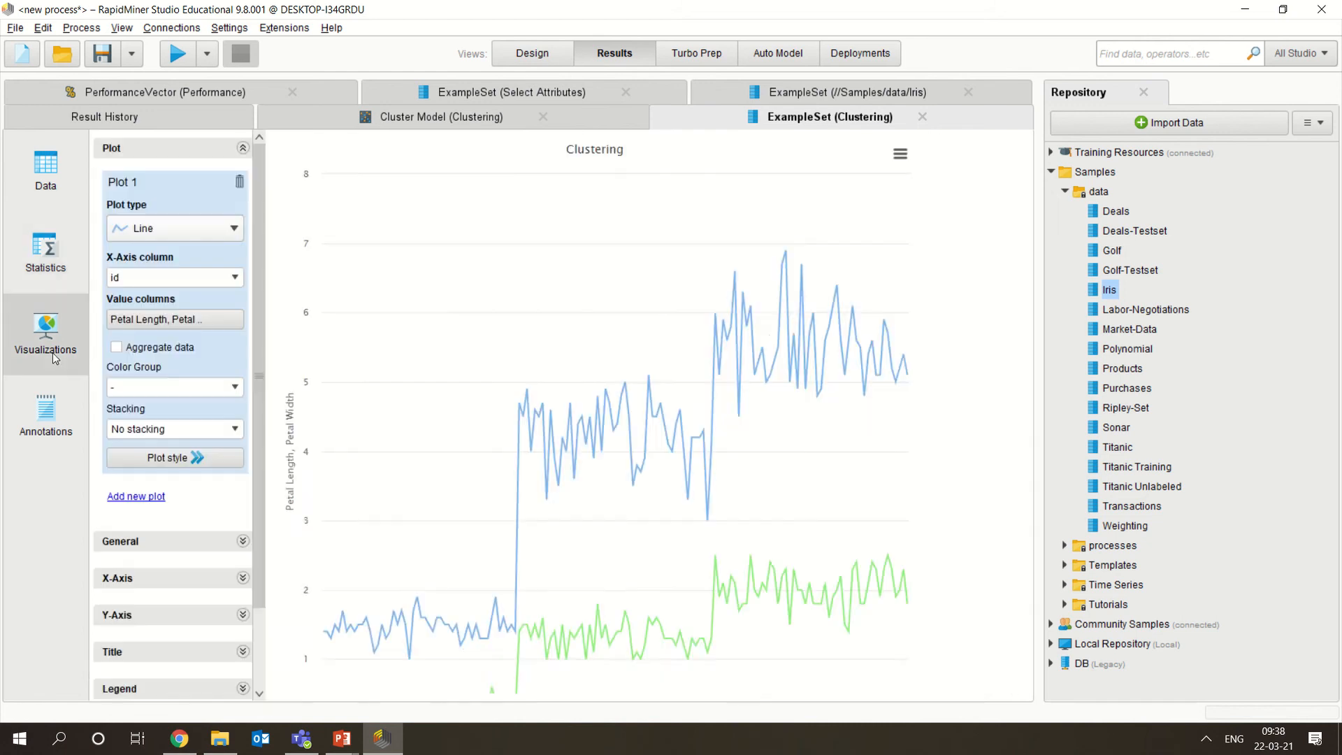
pyautogui.click(213, 234)
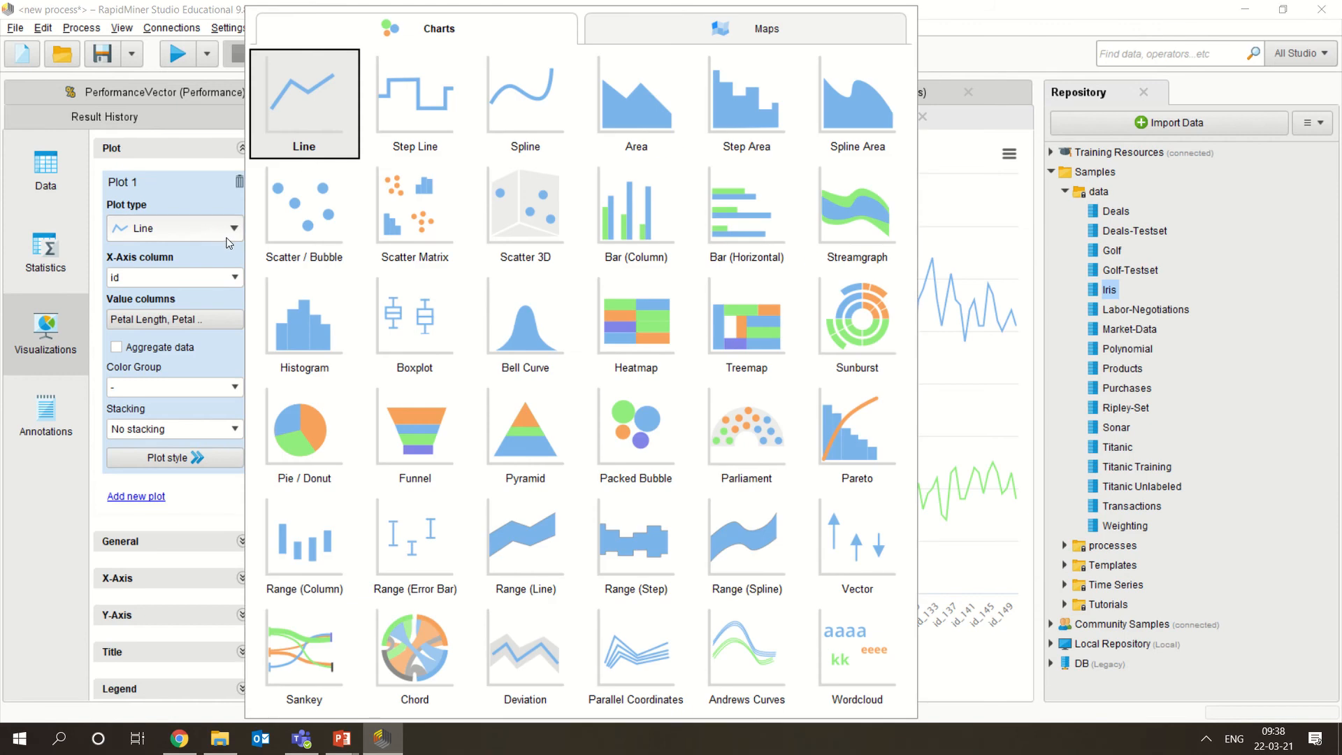
pyautogui.click(329, 217)
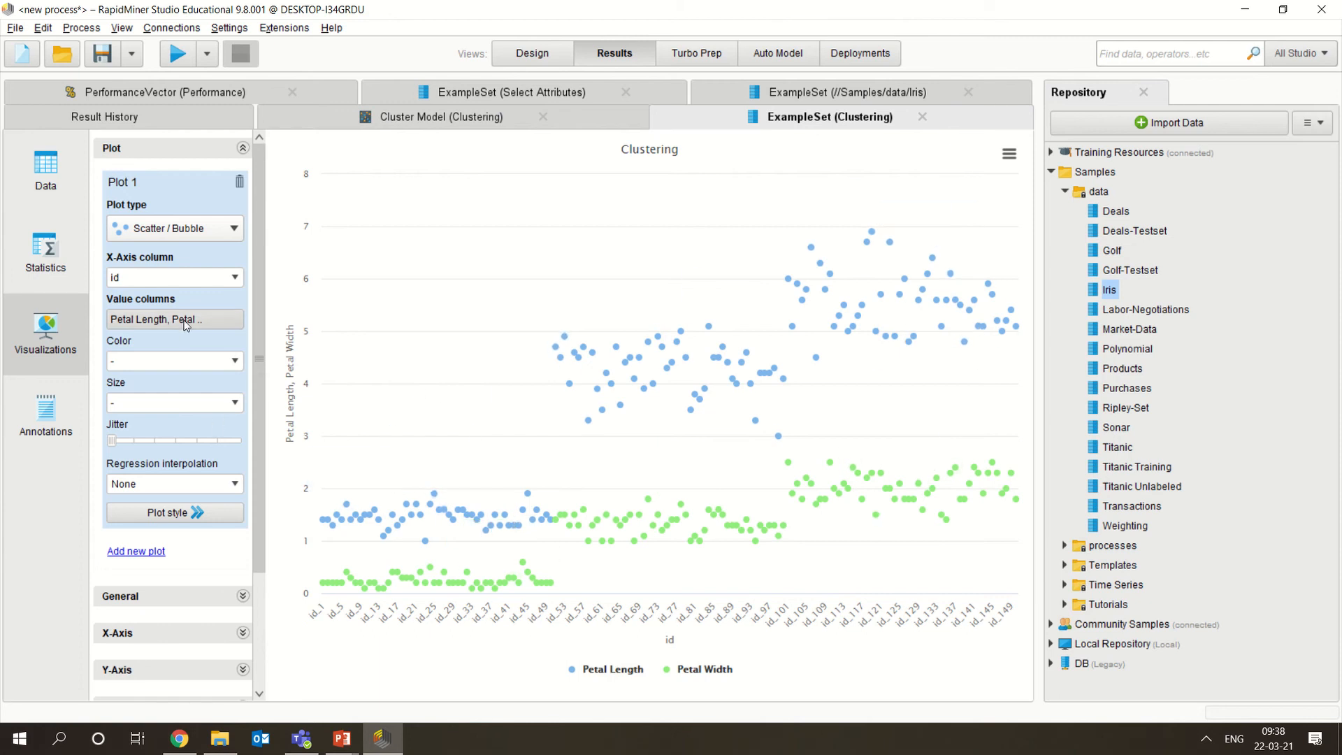
# Plot the clustered example set as a Scatter Matrix and a Histogram, ending with the Scatter 3D plot type.
pyautogui.click(230, 235)
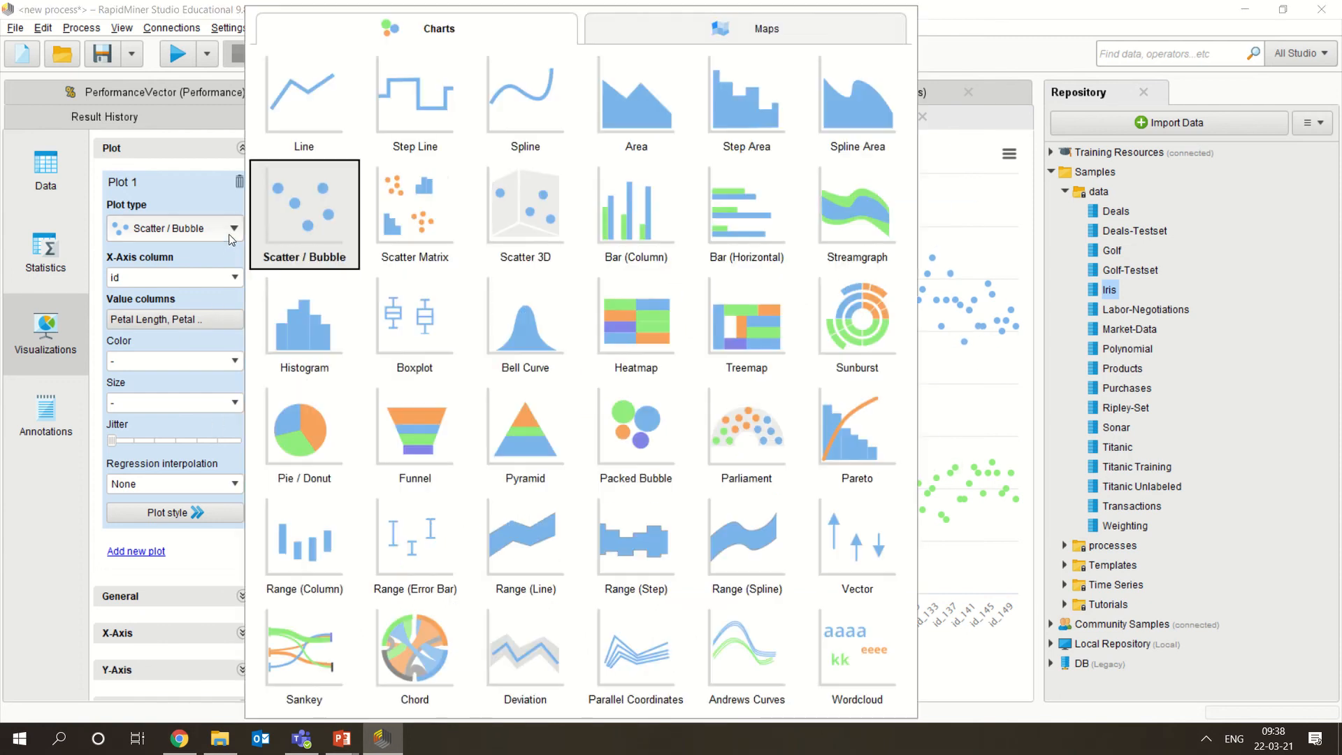
pyautogui.click(438, 226)
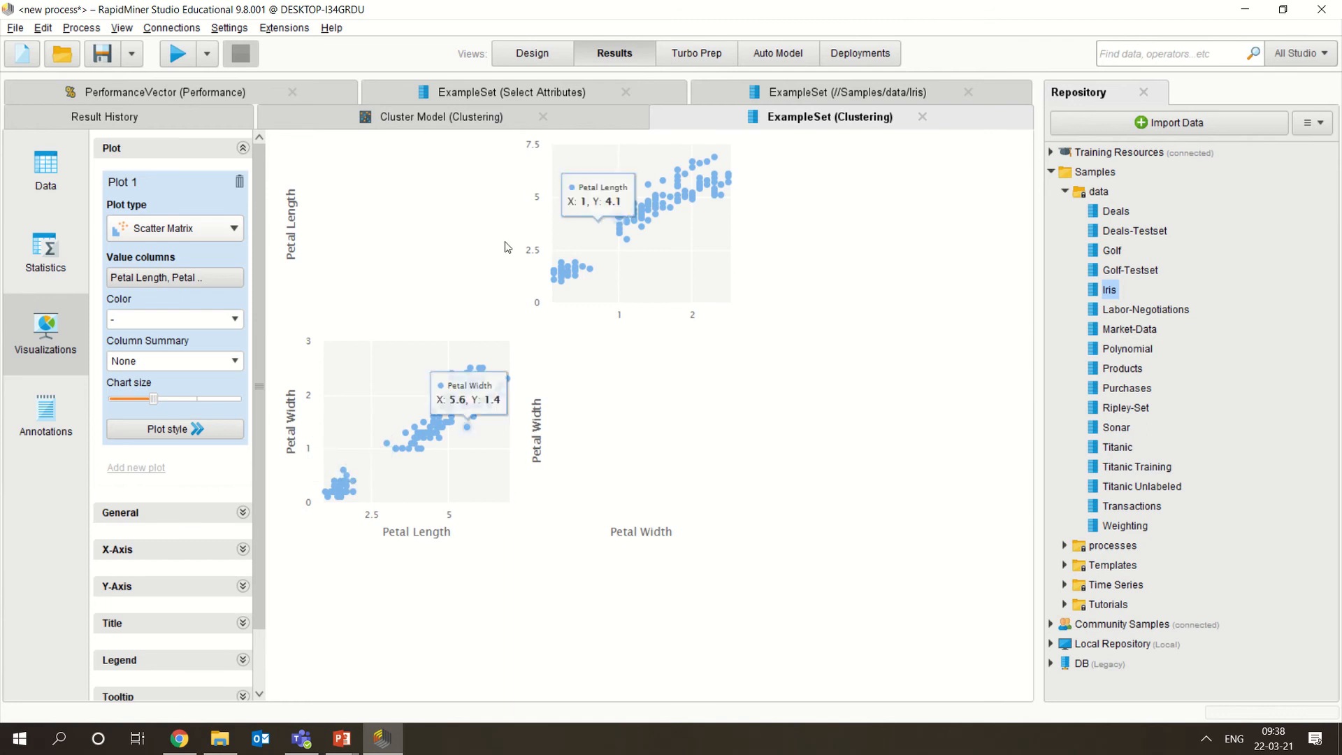
pyautogui.click(213, 229)
pyautogui.click(324, 320)
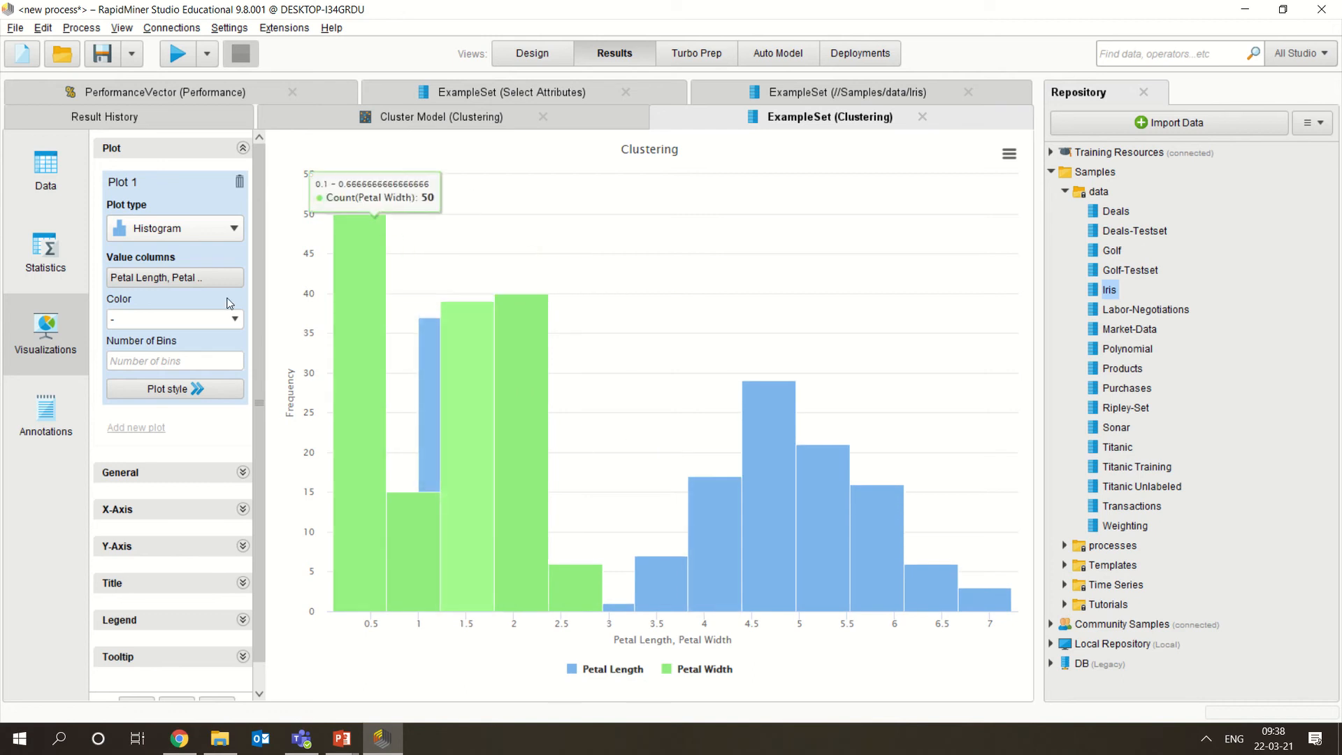
pyautogui.click(214, 236)
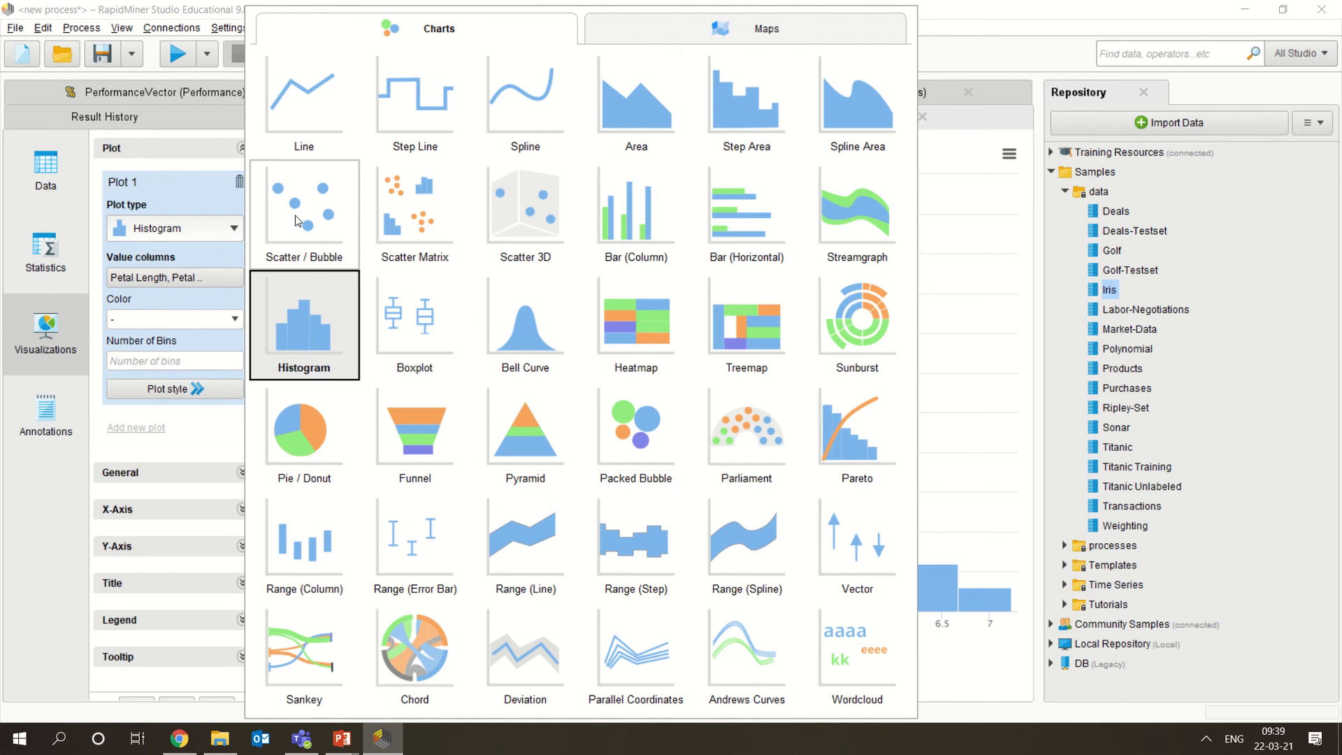
pyautogui.click(568, 231)
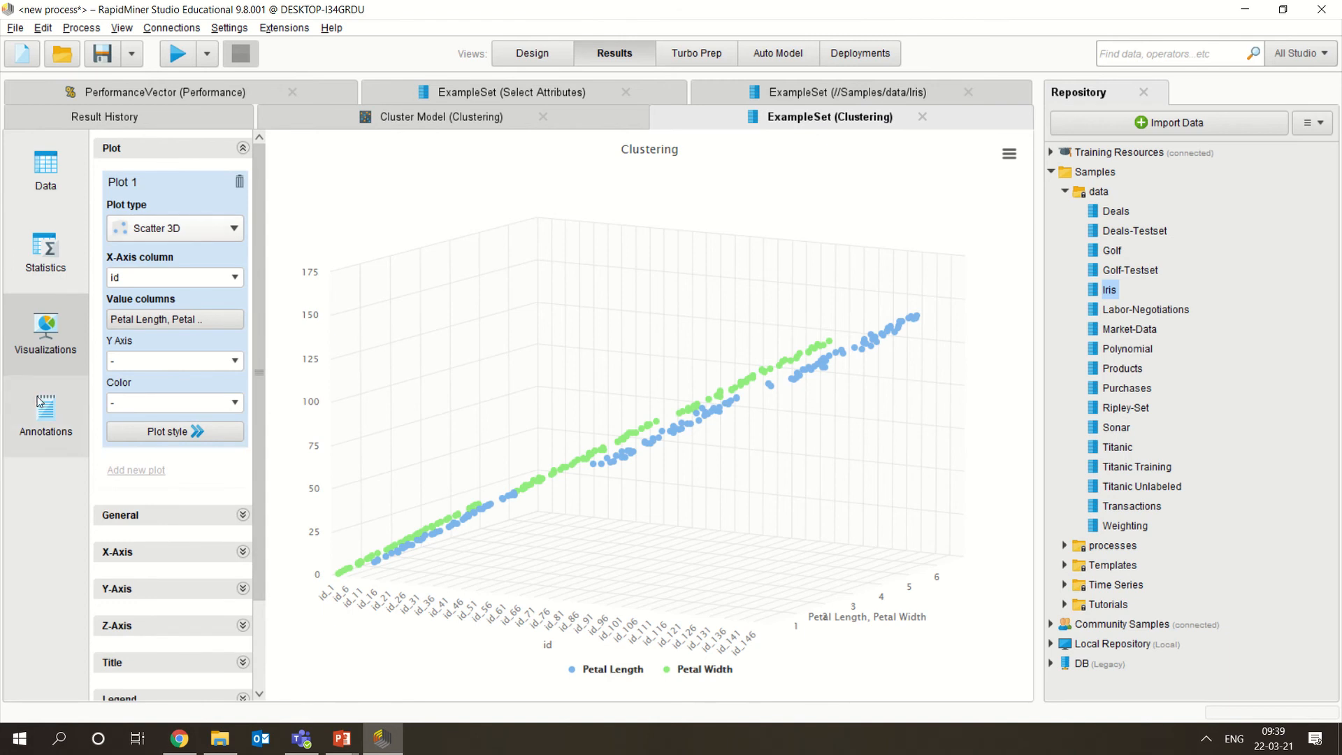
# Look at the rows of the clustered example set and open the cluster model's description.
pyautogui.click(46, 193)
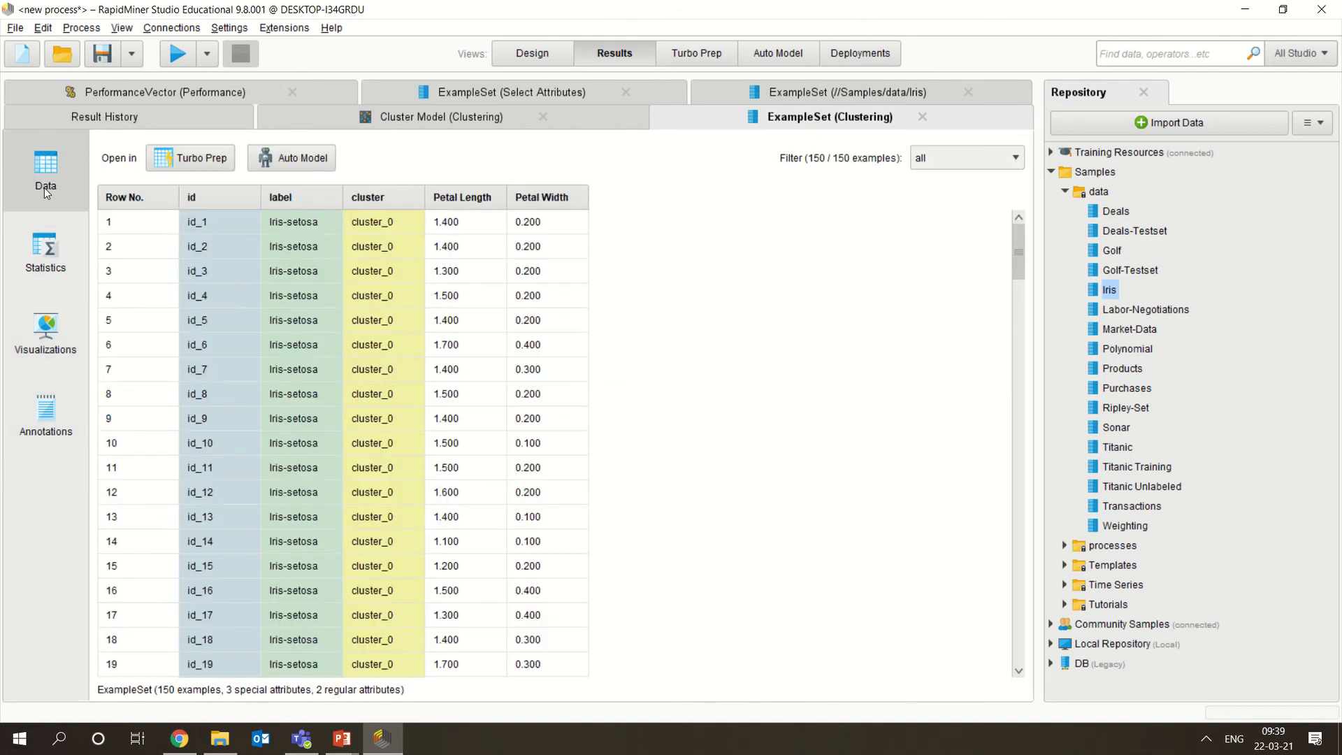
pyautogui.click(380, 121)
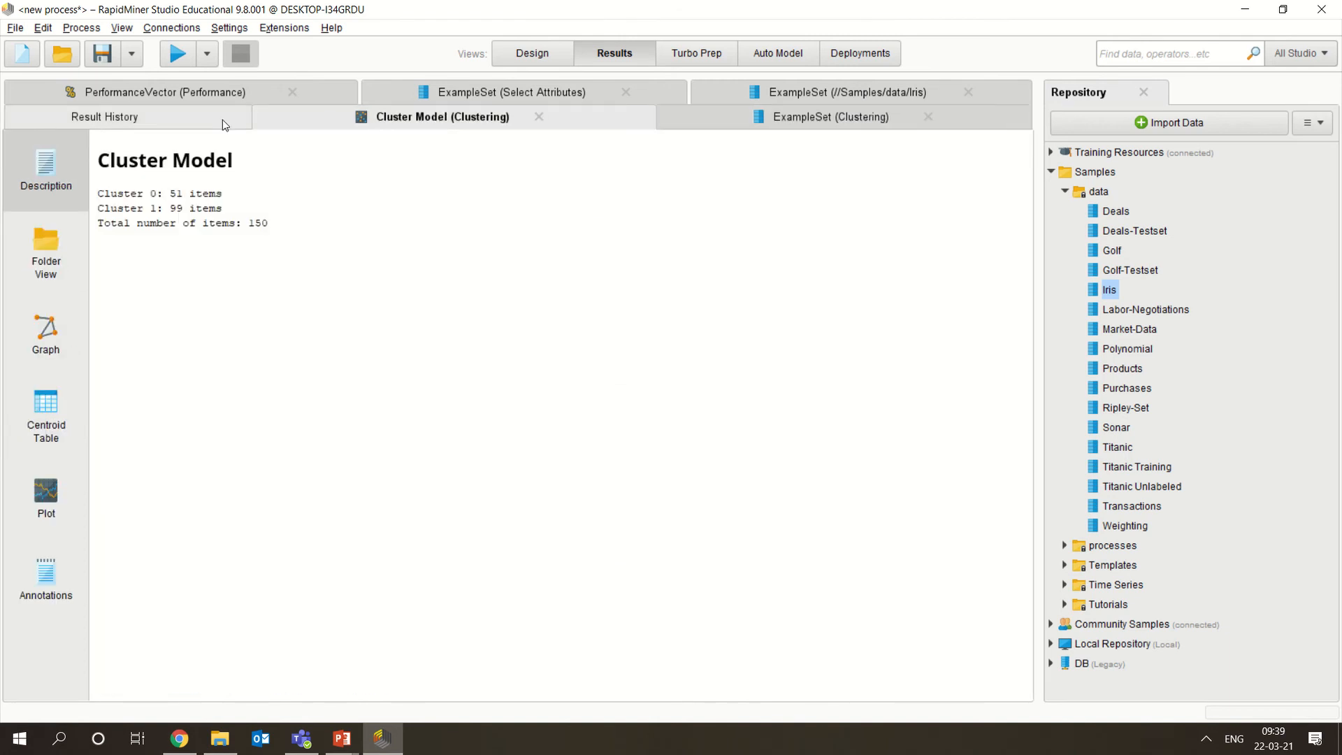
pyautogui.click(179, 114)
pyautogui.click(480, 121)
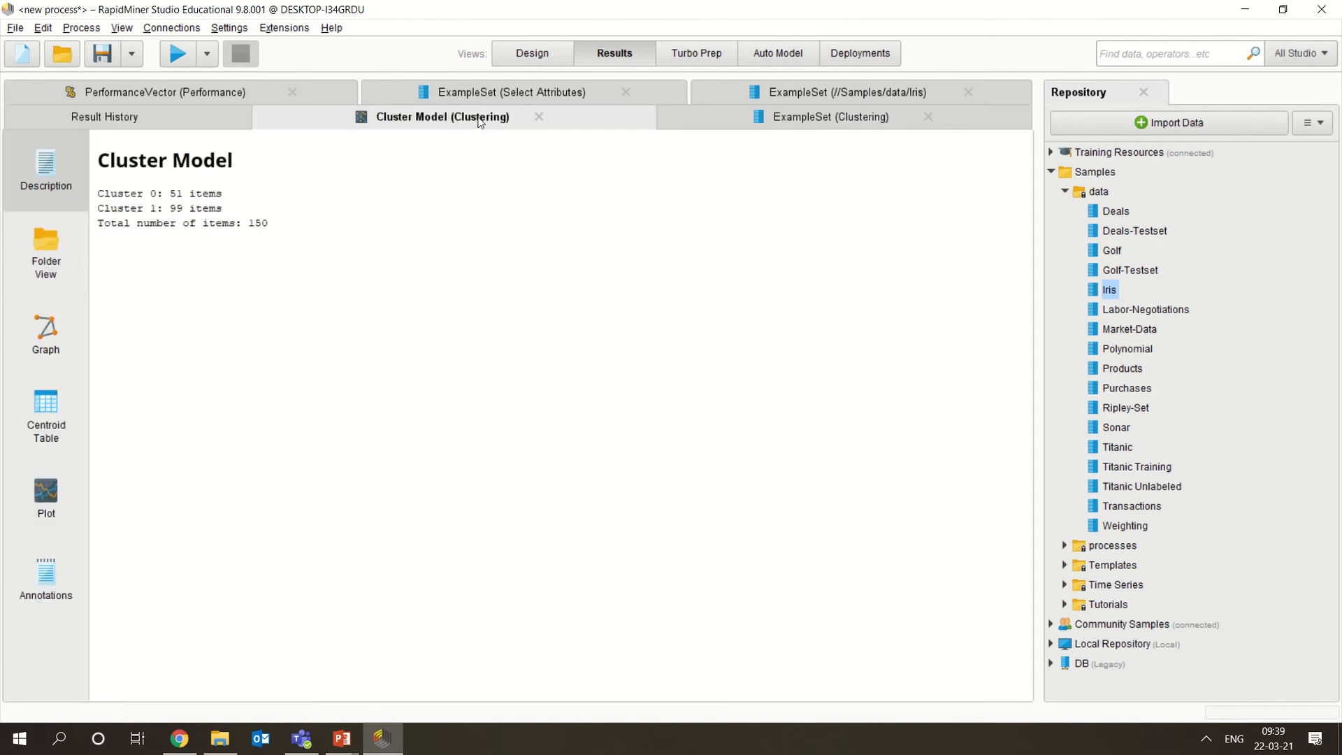
# Inspect the members of cluster_0 in the cluster model's folder view and check the centroid table.
pyautogui.click(51, 258)
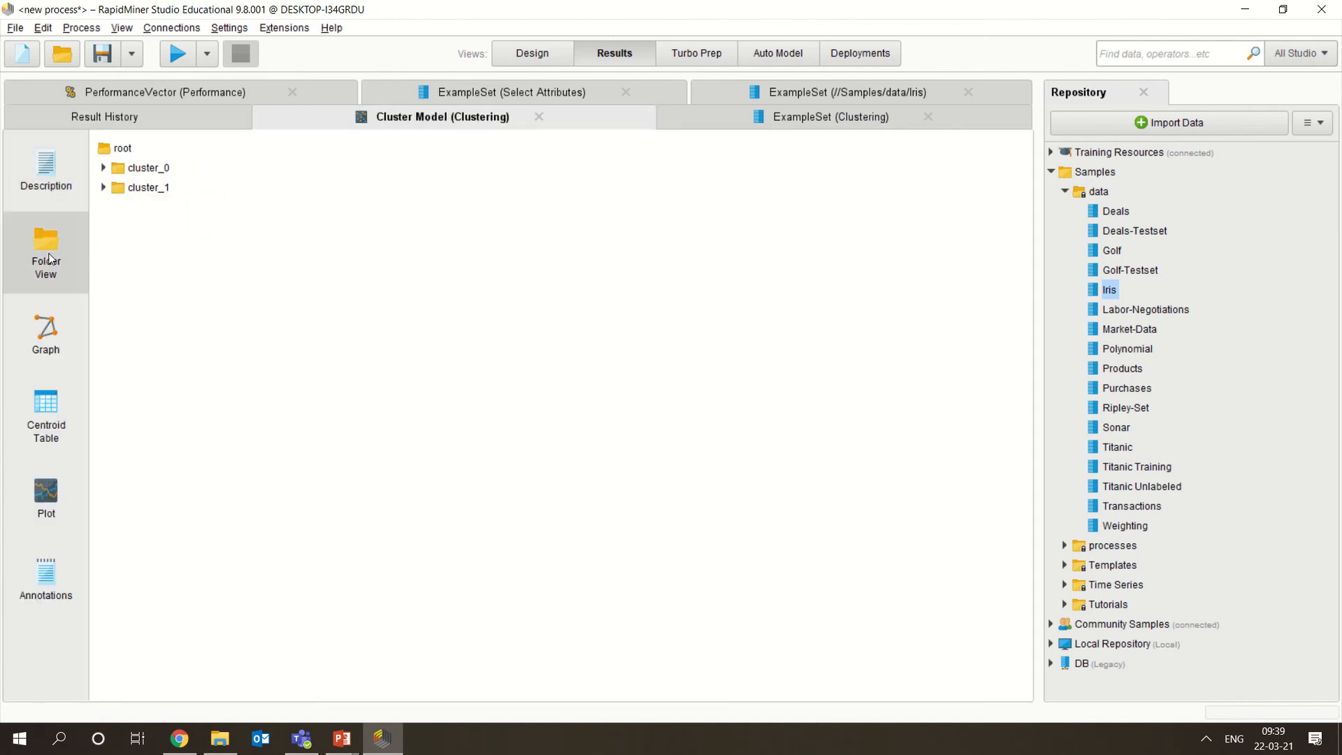
pyautogui.click(104, 168)
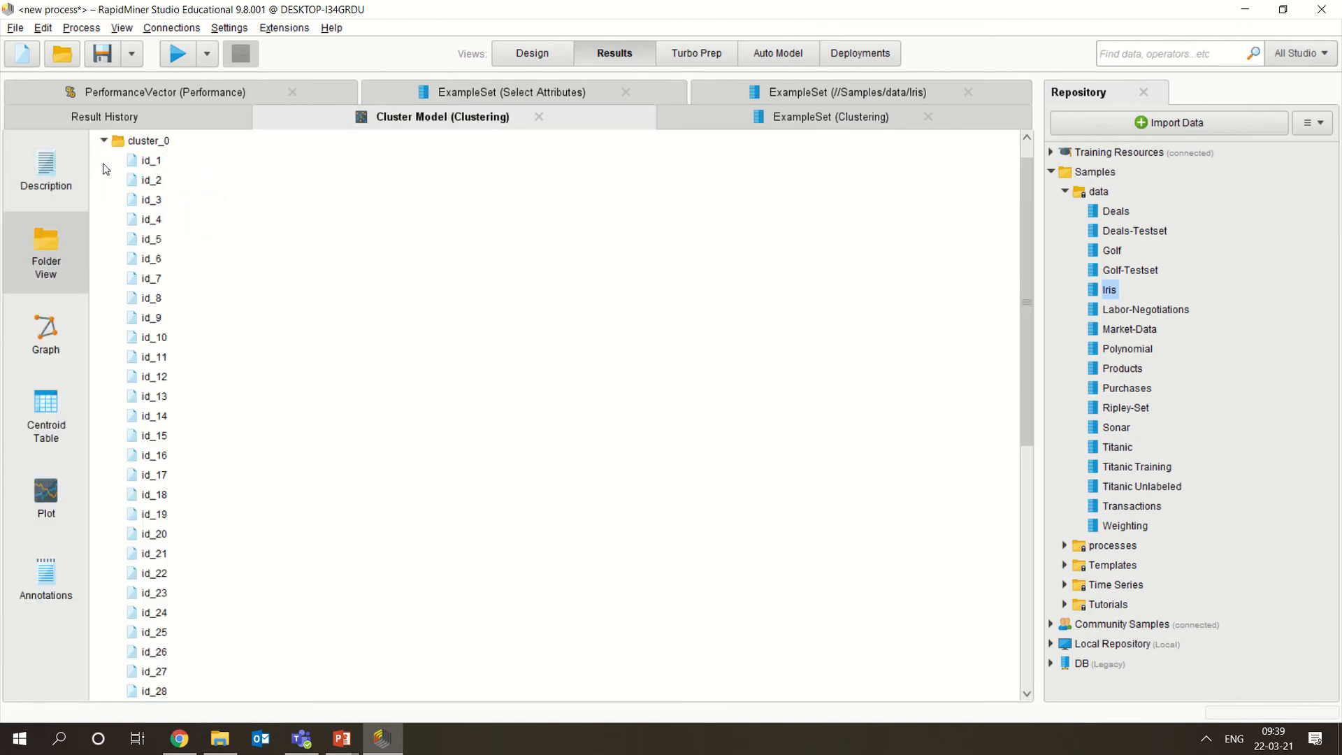
pyautogui.click(105, 140)
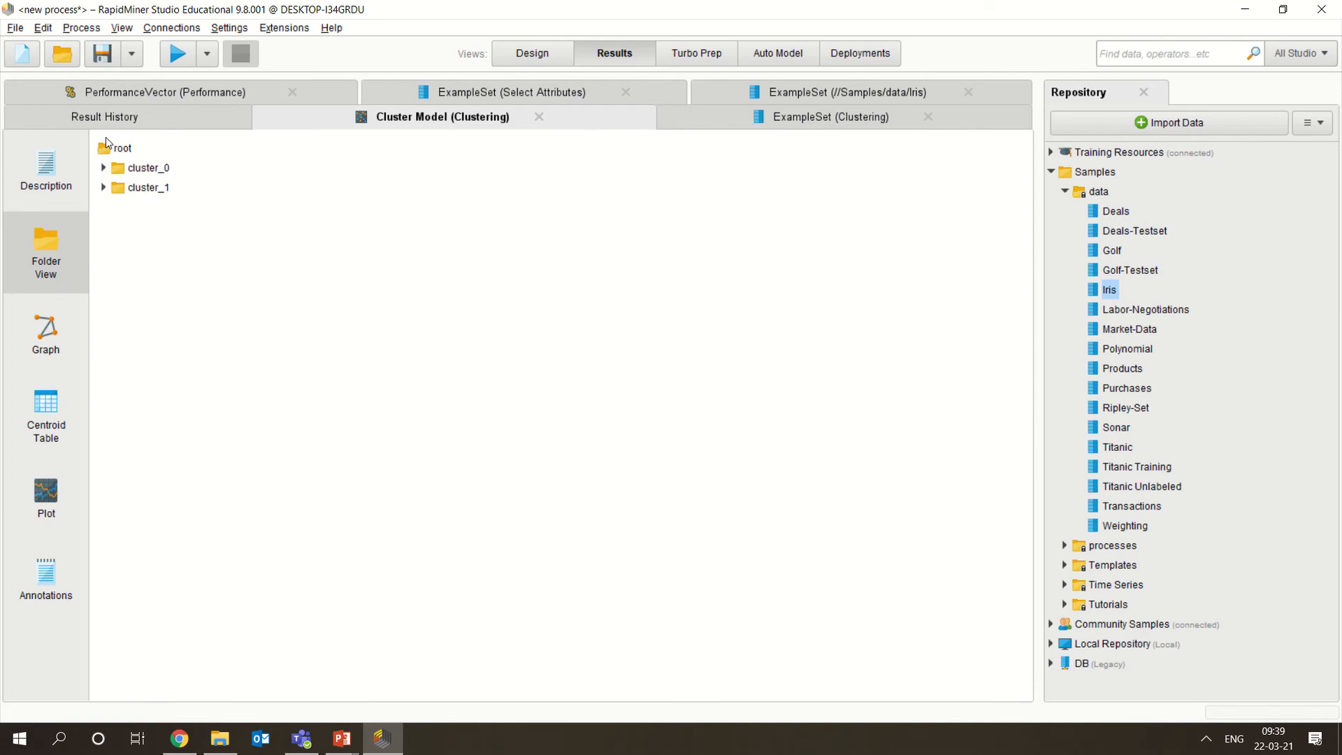
pyautogui.click(41, 401)
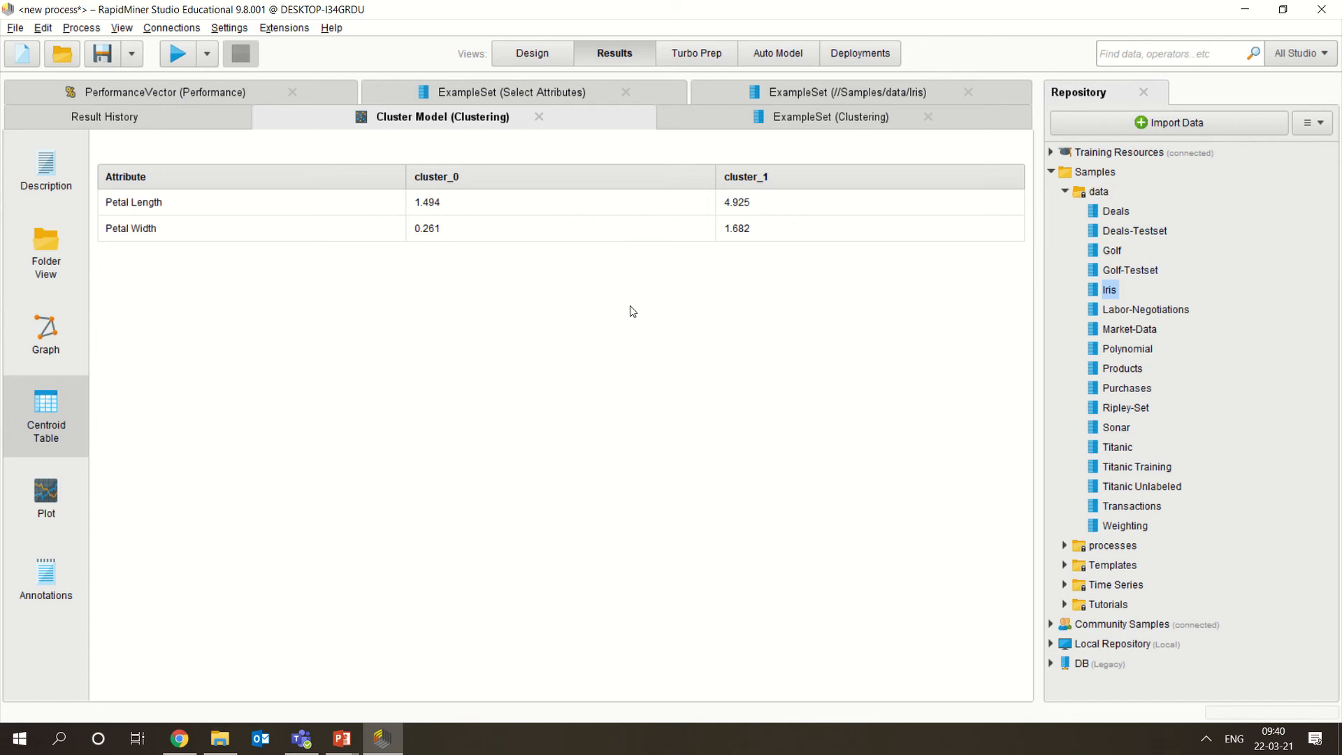
# Show the cluster model as a graph, trying the Balloon layout before setting it to Circle.
pyautogui.click(49, 345)
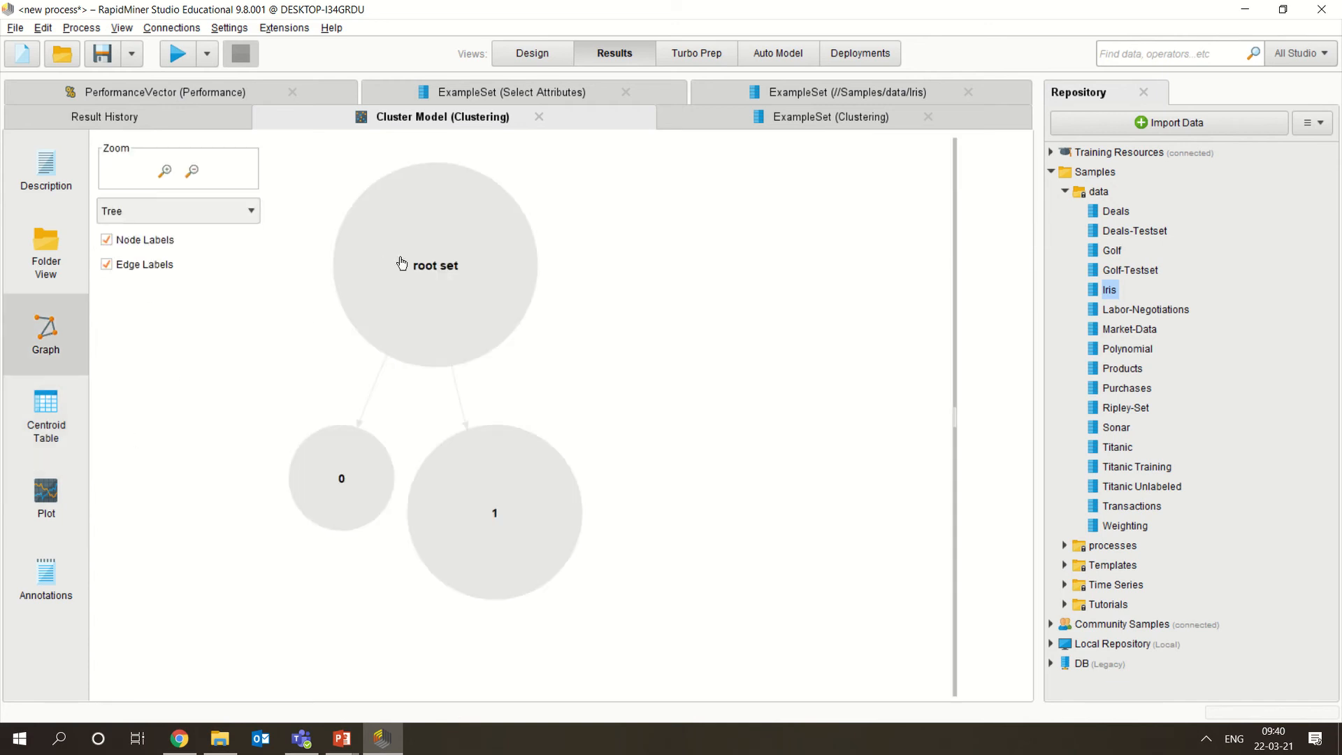
pyautogui.click(241, 216)
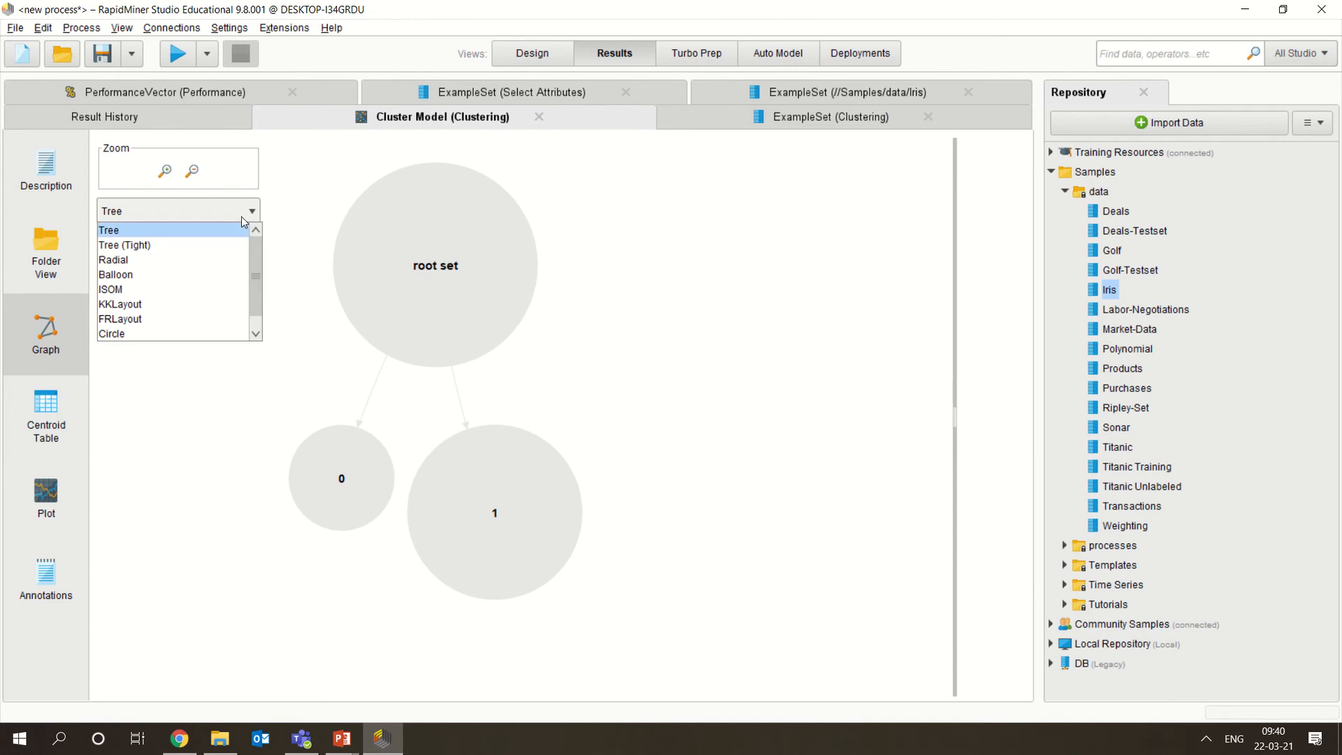
pyautogui.click(215, 273)
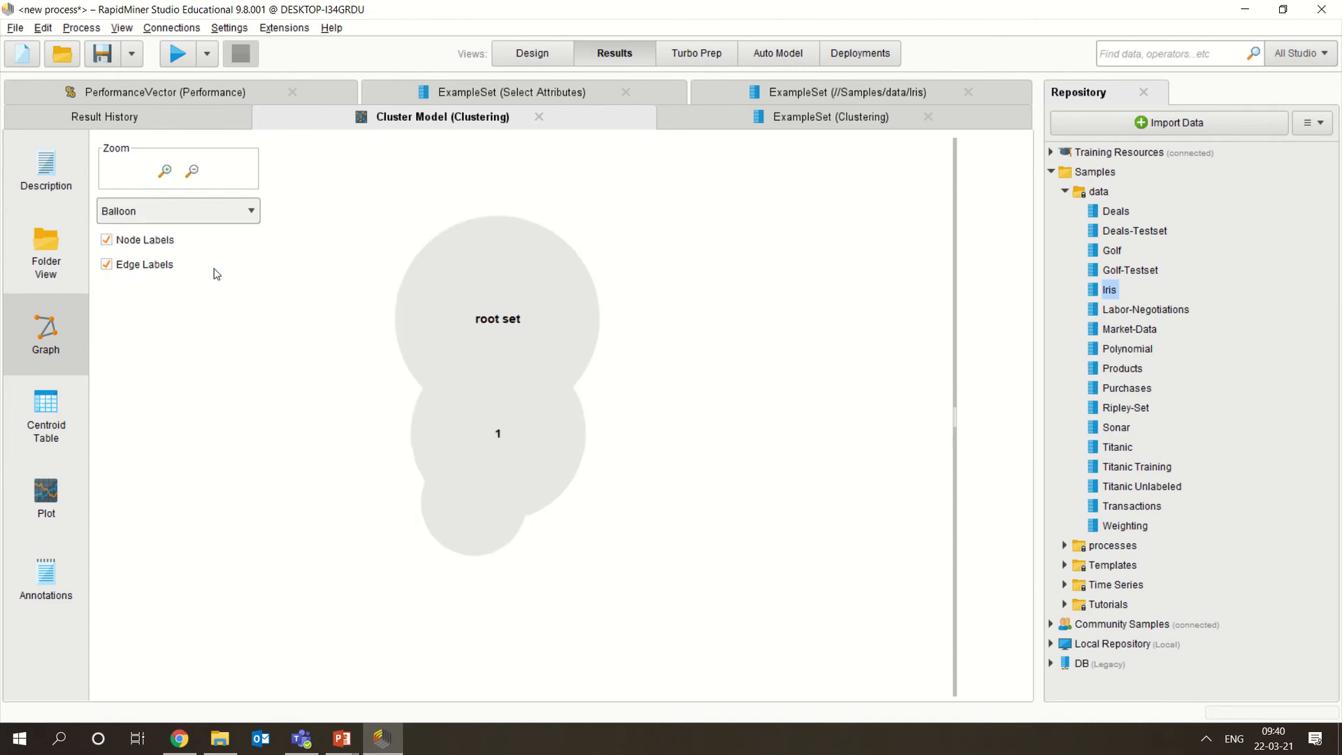
pyautogui.click(207, 220)
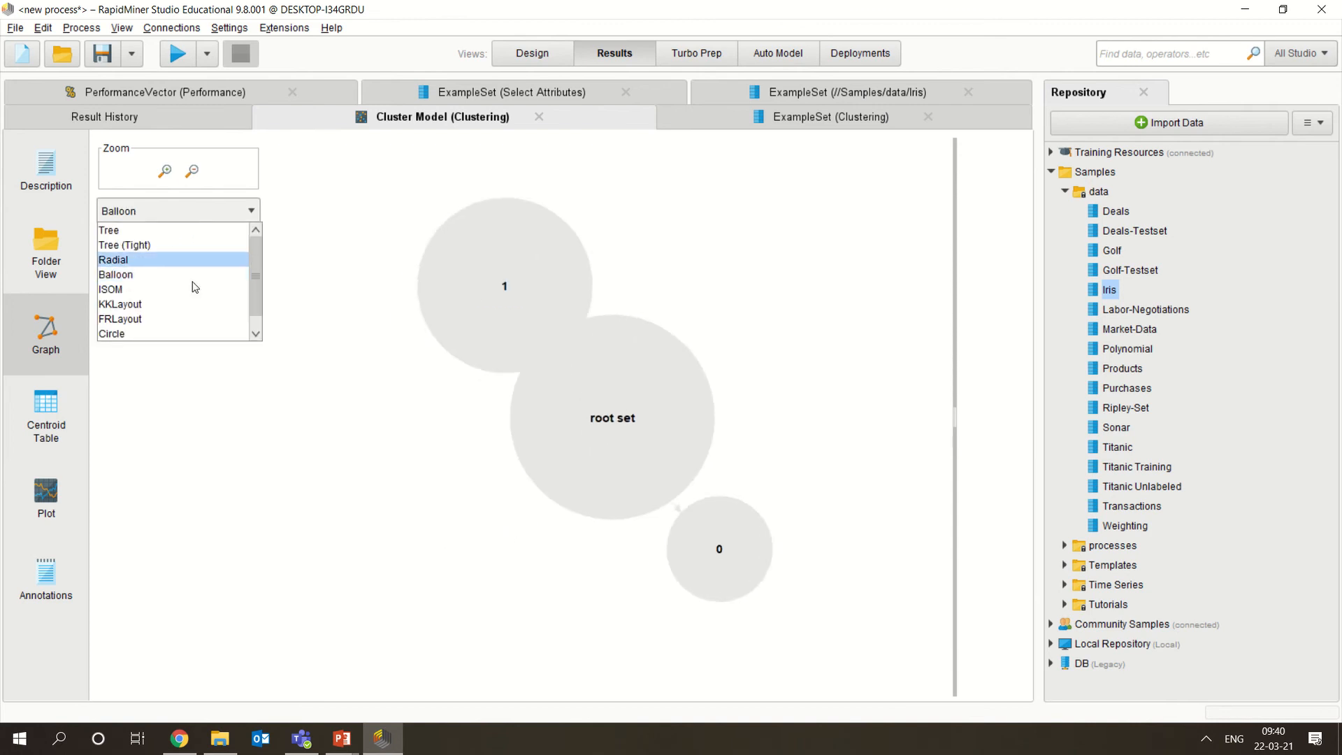
pyautogui.click(186, 334)
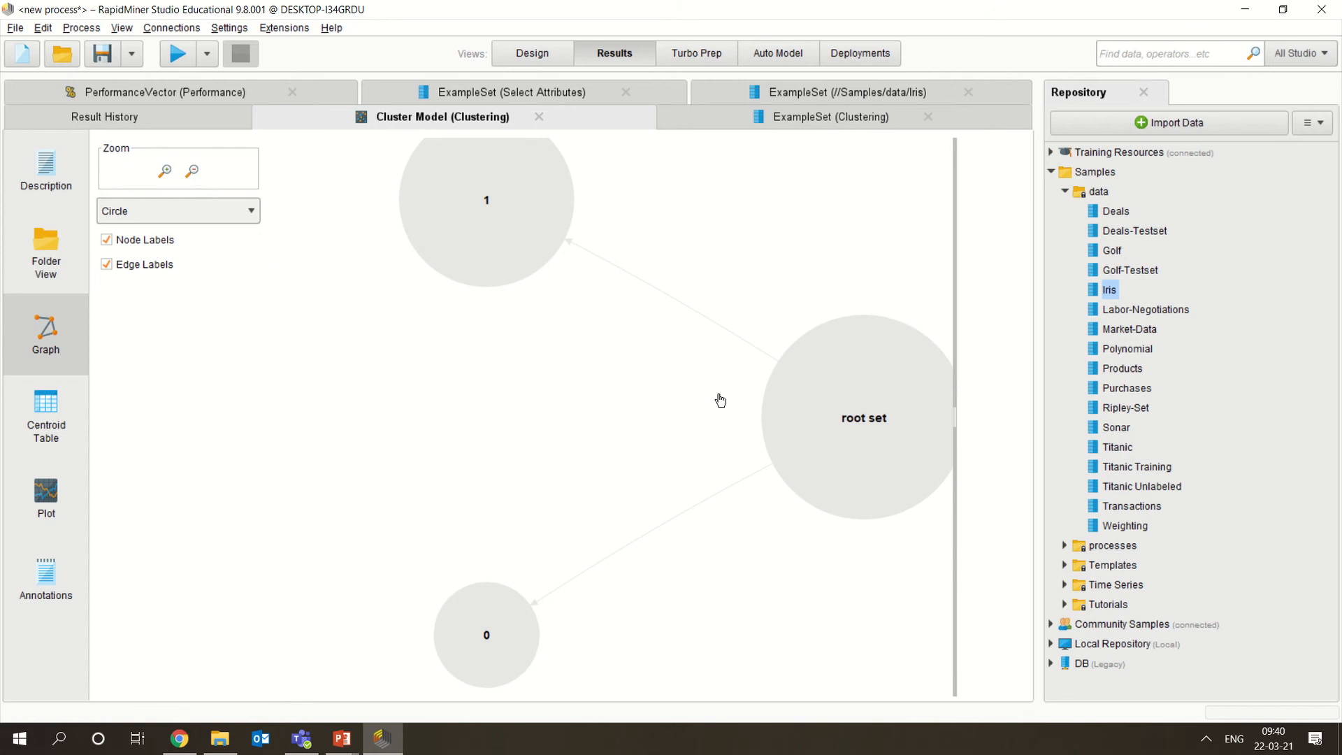
# Review the items in cluster_0 and cluster_1 in the folder view and return to the cluster model's description.
pyautogui.click(36, 262)
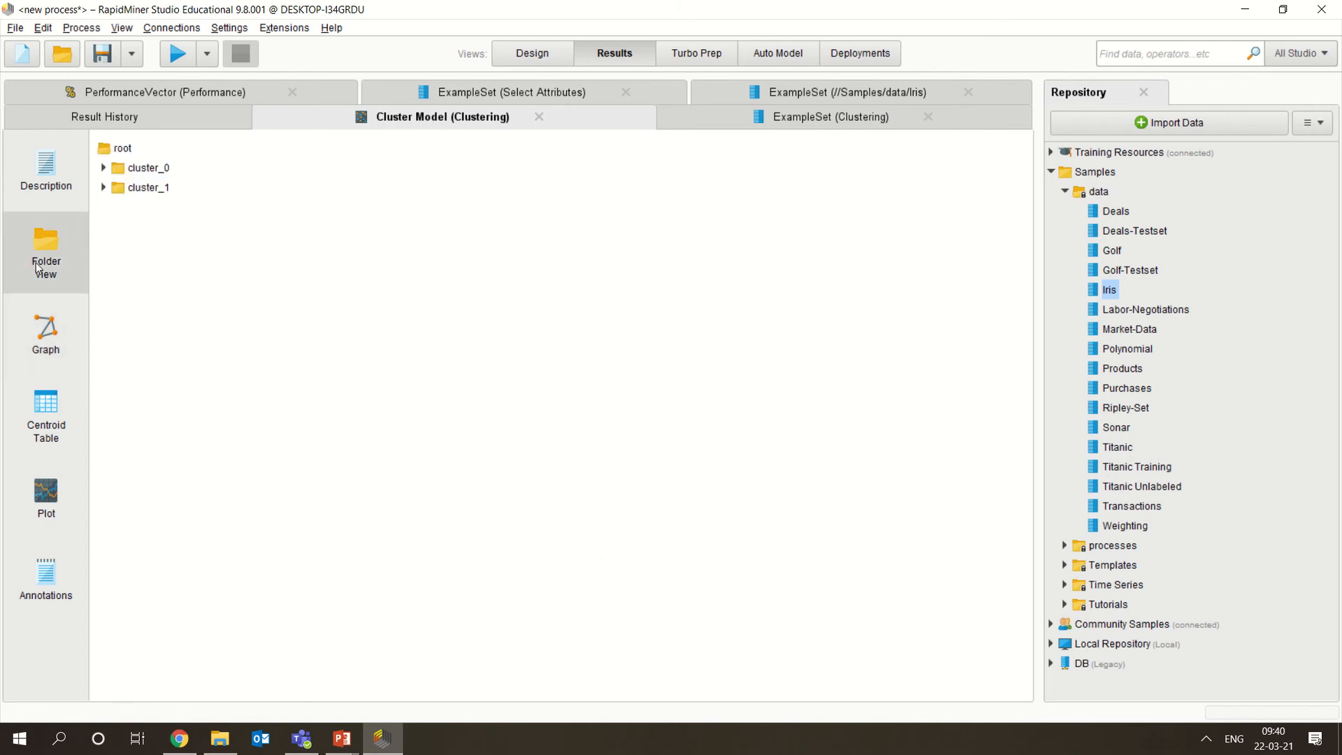
pyautogui.click(104, 168)
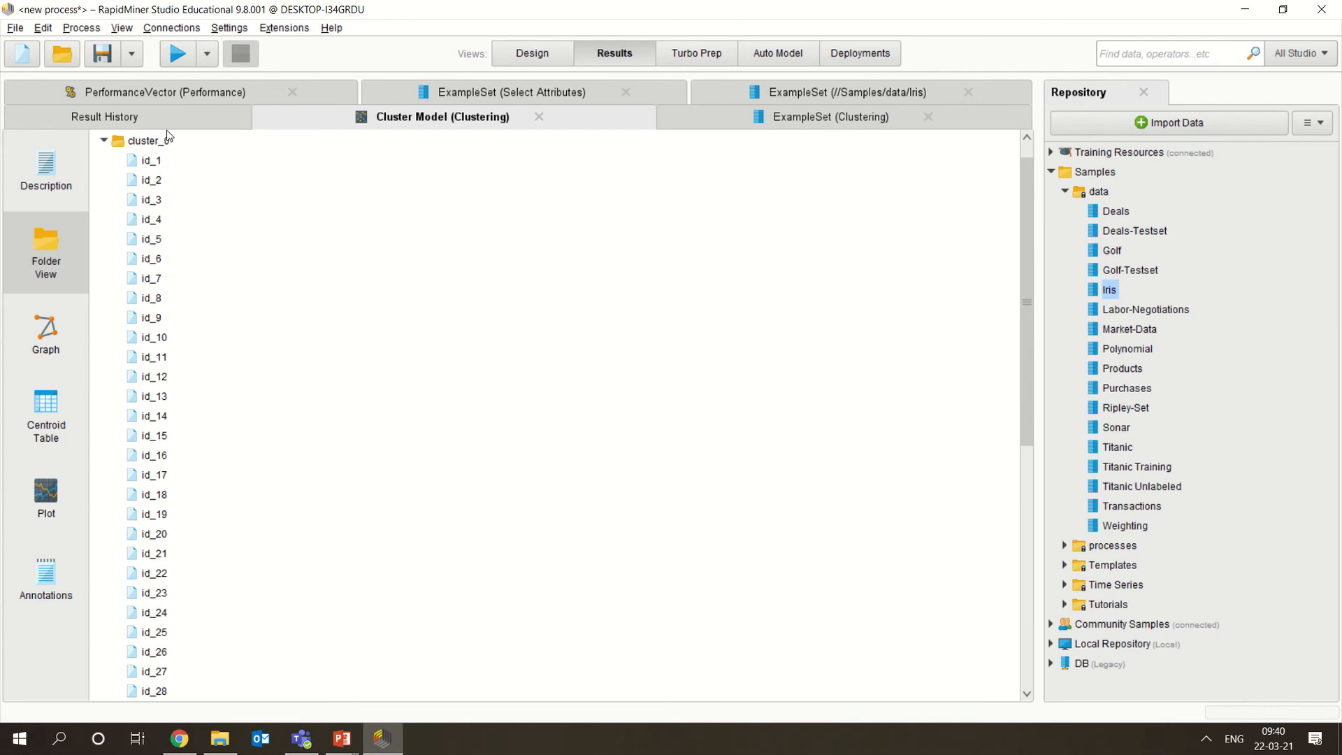
pyautogui.click(103, 142)
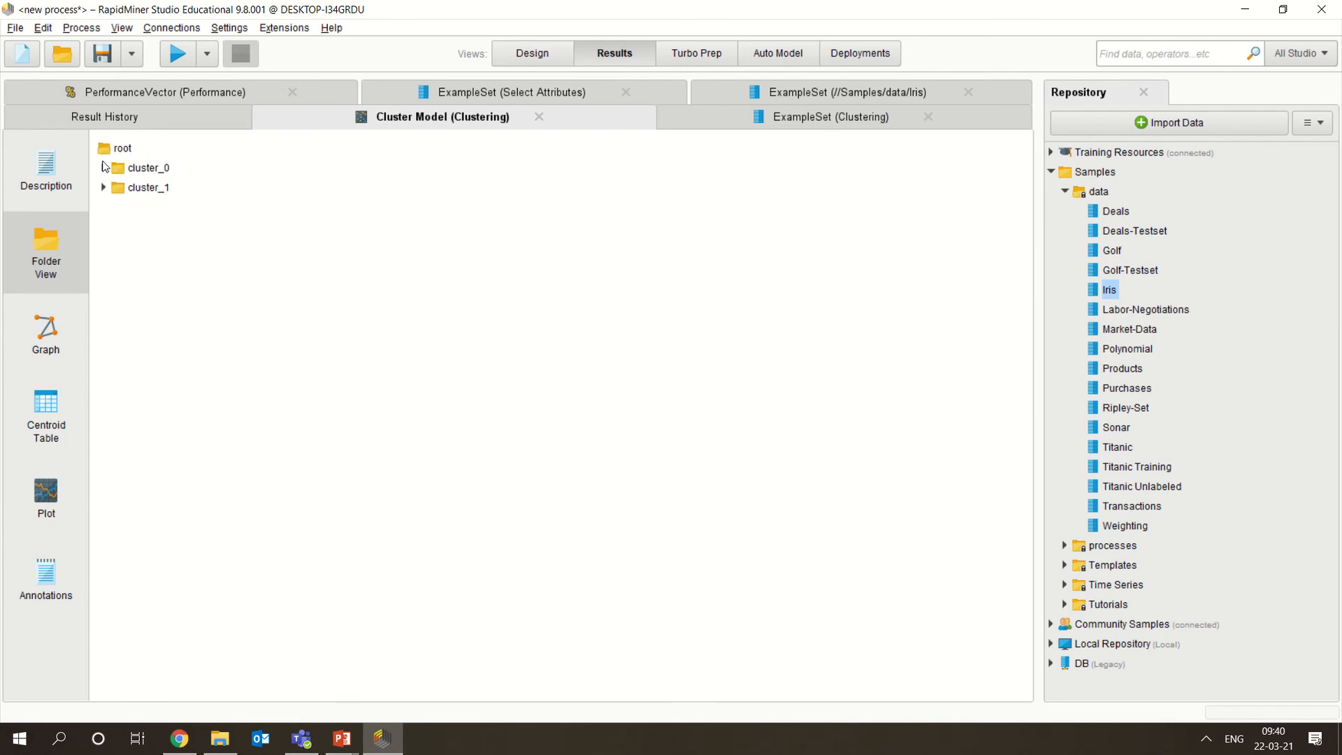
pyautogui.click(104, 188)
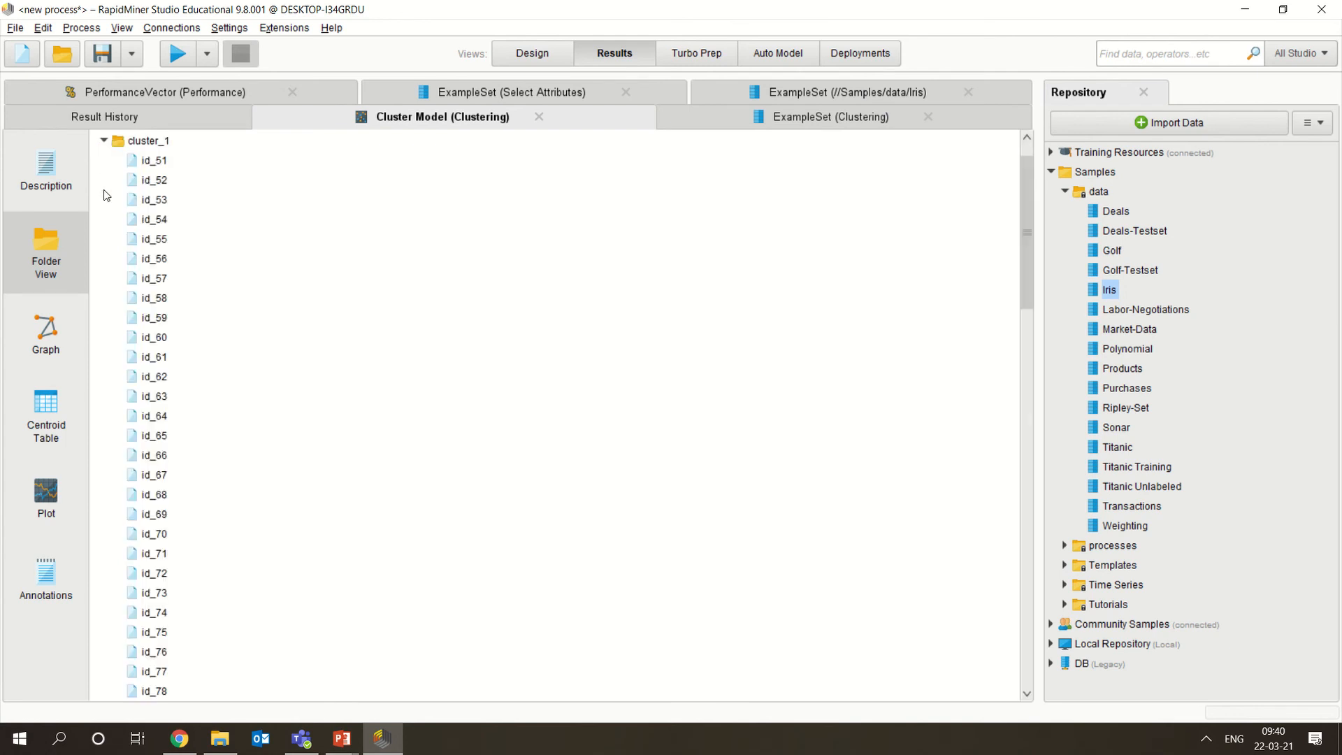
pyautogui.click(106, 137)
pyautogui.click(49, 180)
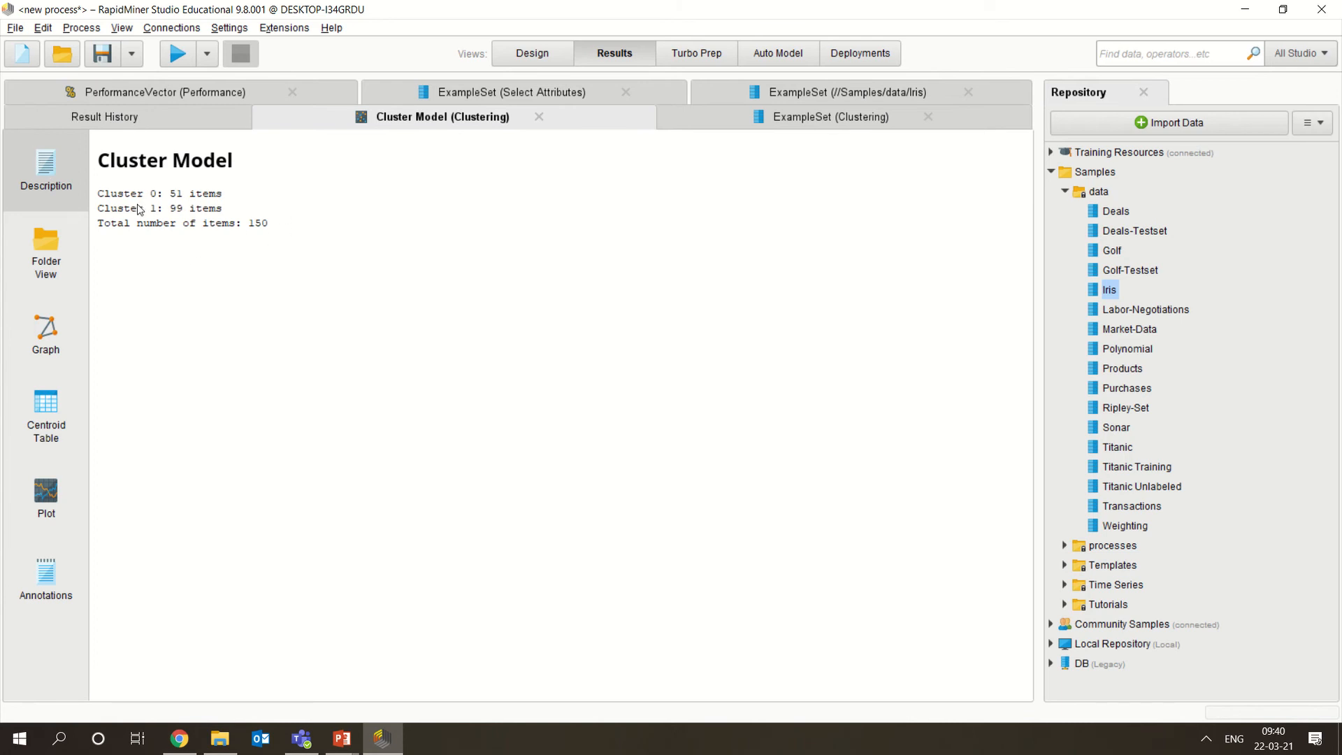
# Examine the centroid table and the centroid plot of the cluster model and go back to its description.
pyautogui.click(44, 410)
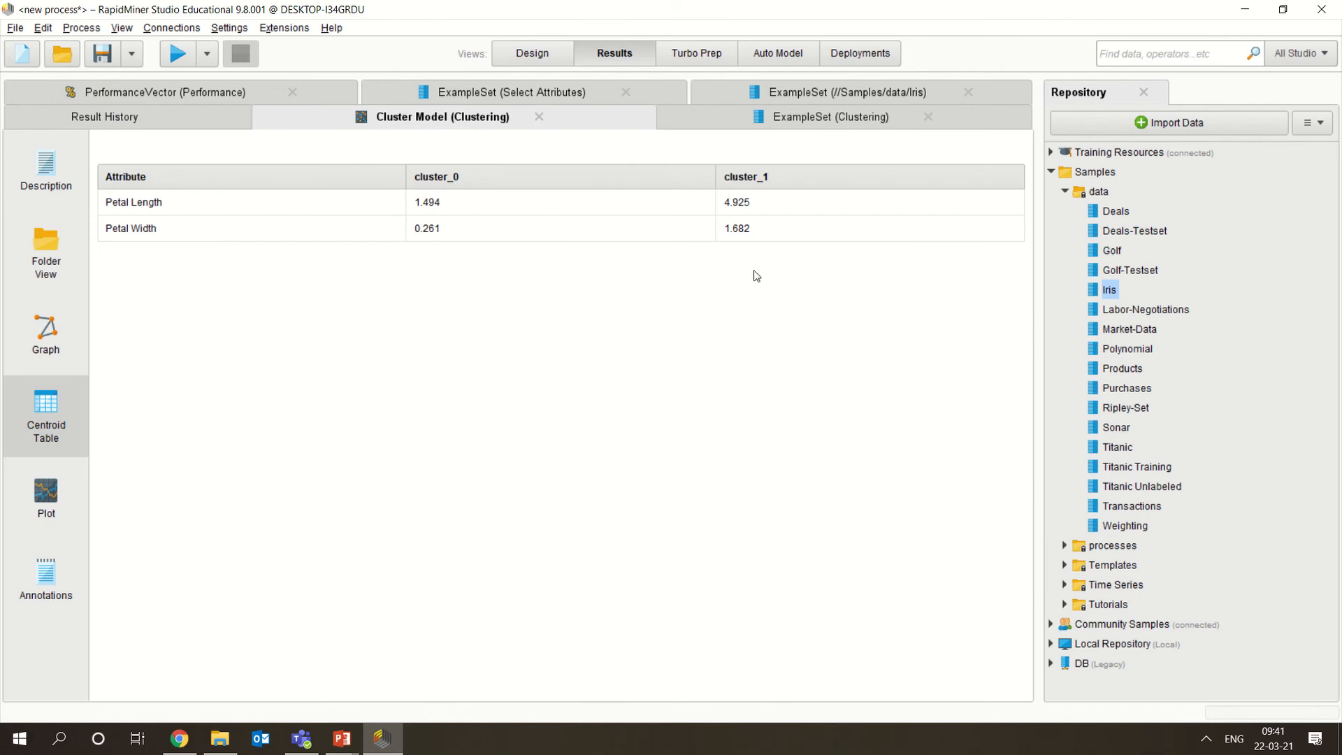
pyautogui.click(49, 505)
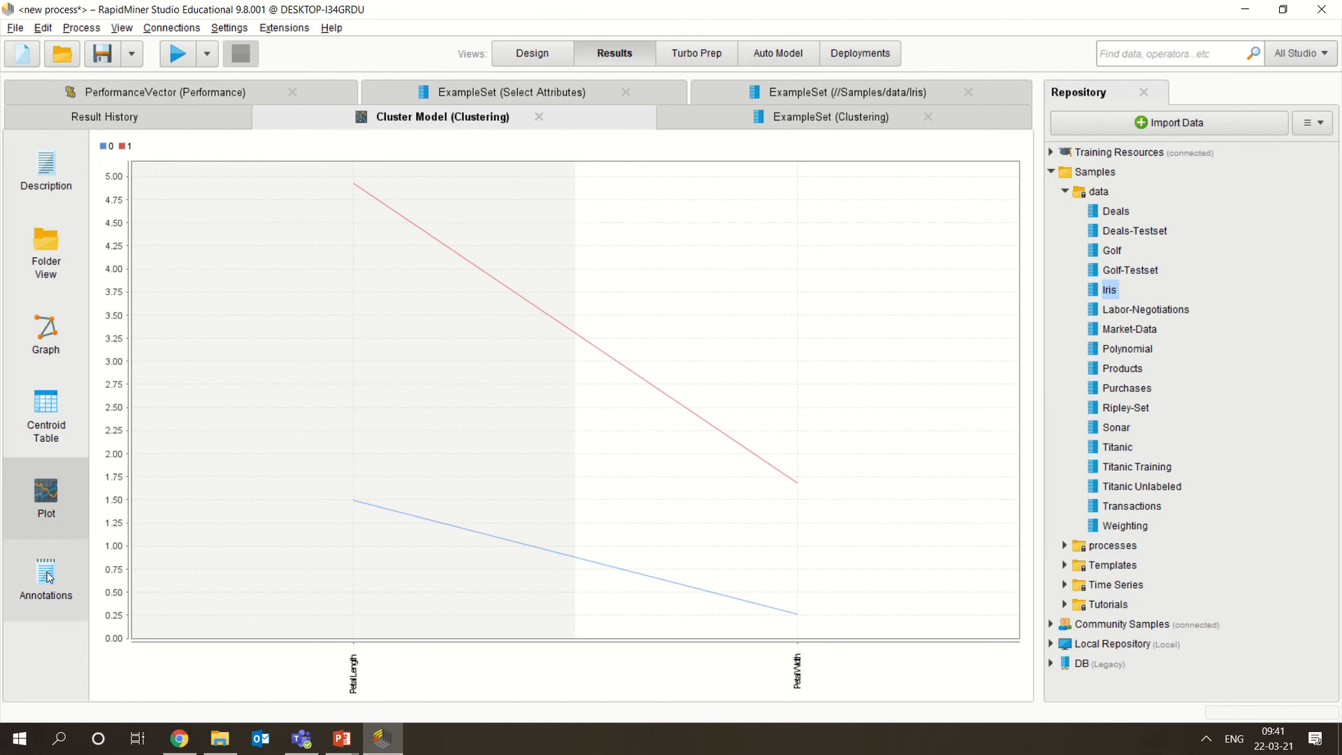
pyautogui.click(32, 179)
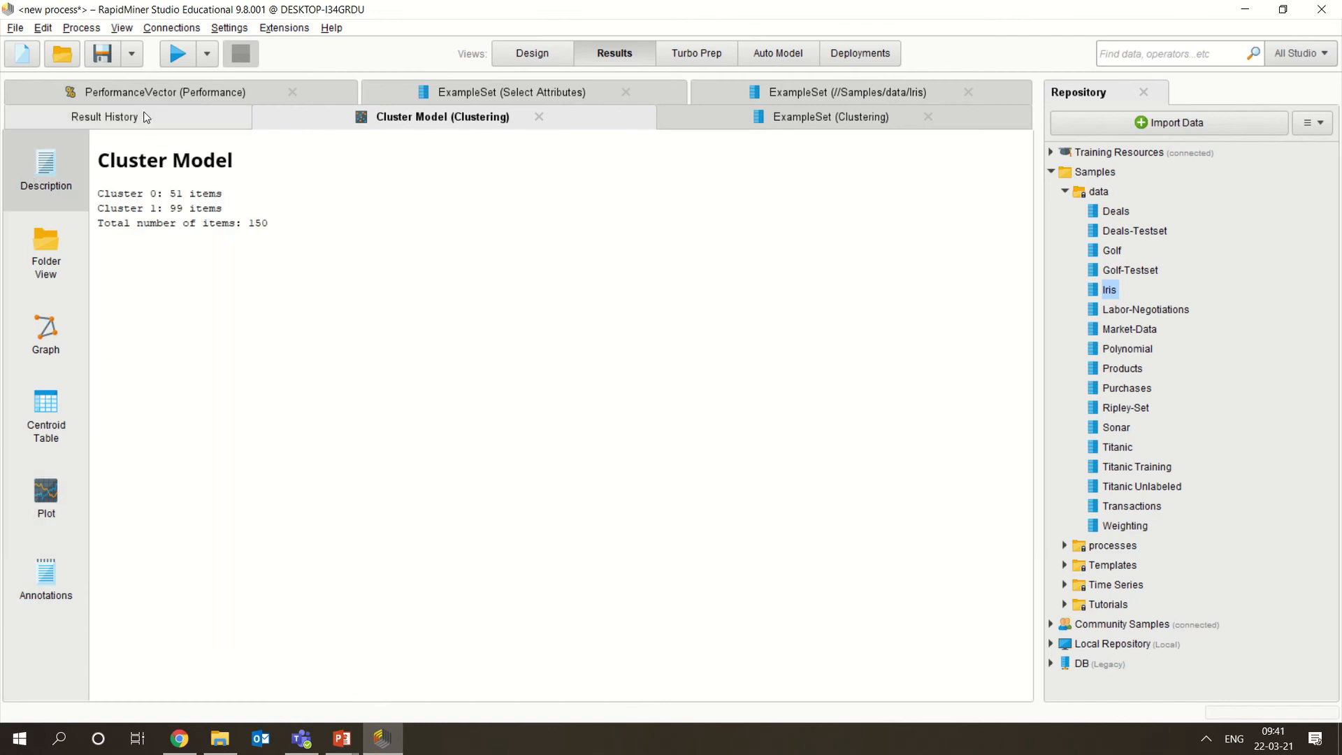
# Look through the Clustering, Iris and Select Attributes example sets.
pyautogui.click(722, 121)
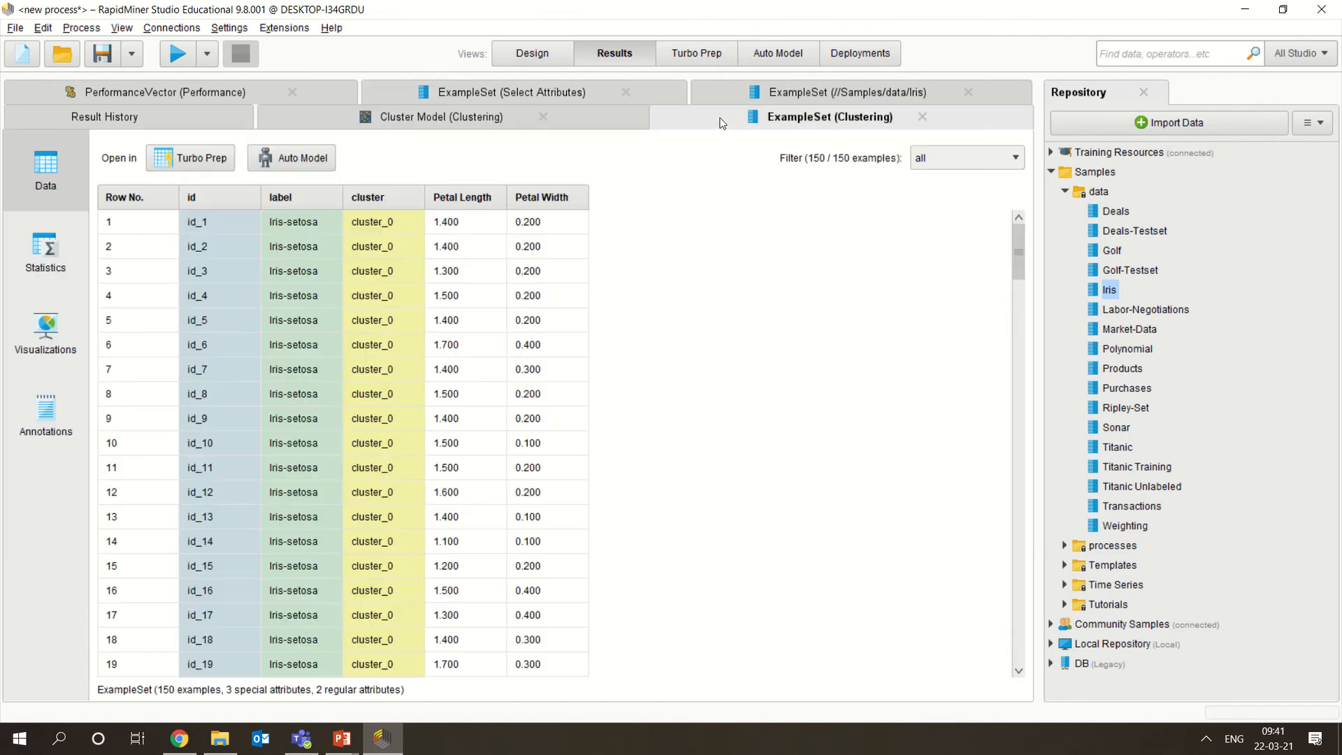
pyautogui.click(769, 93)
pyautogui.click(606, 90)
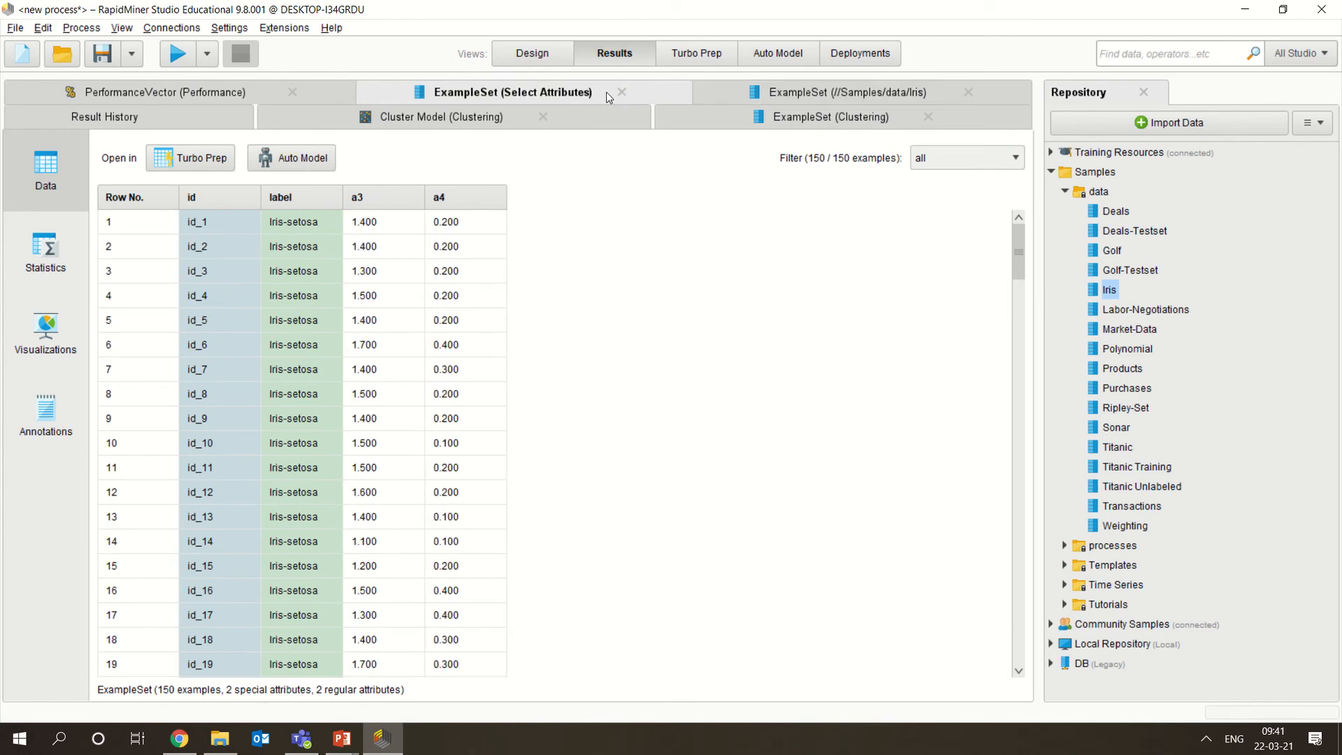
# Examine the centroid distance and Davies Bouldin criteria, read the performance vector's description and open the result history.
pyautogui.click(250, 90)
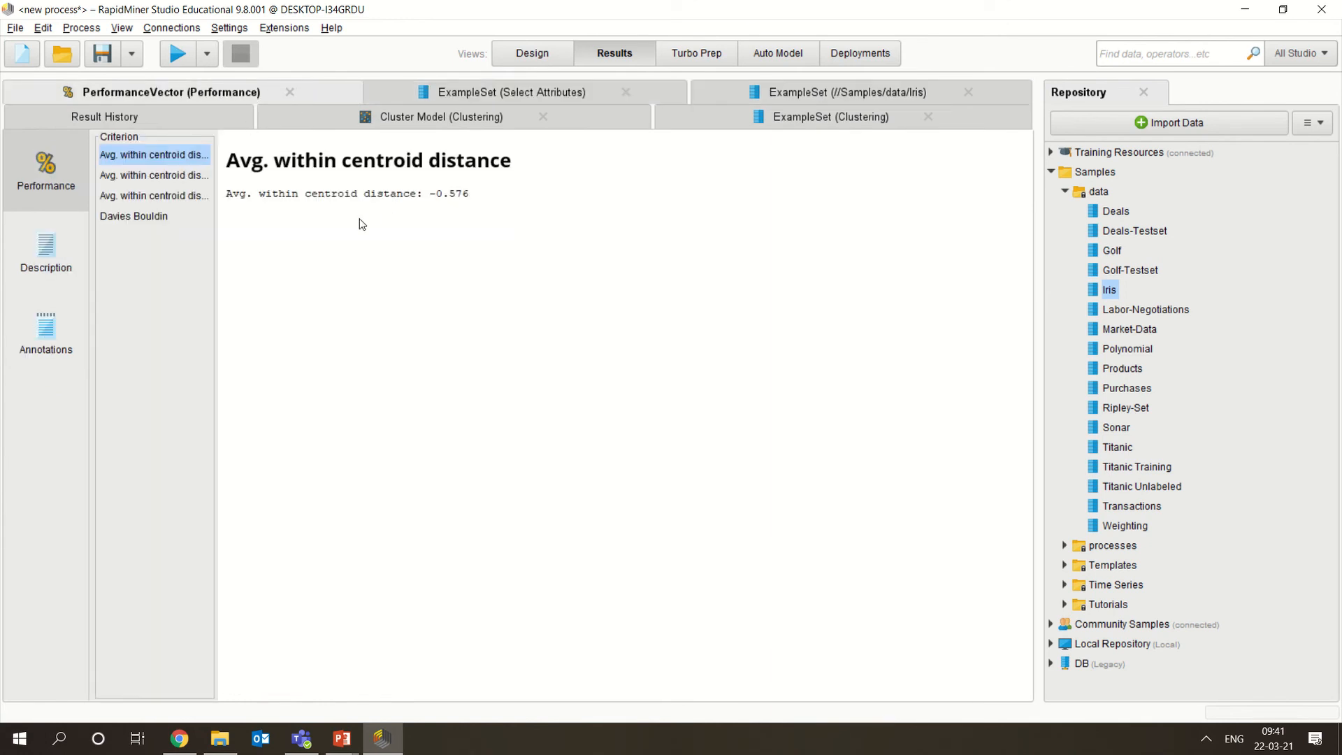
pyautogui.click(189, 177)
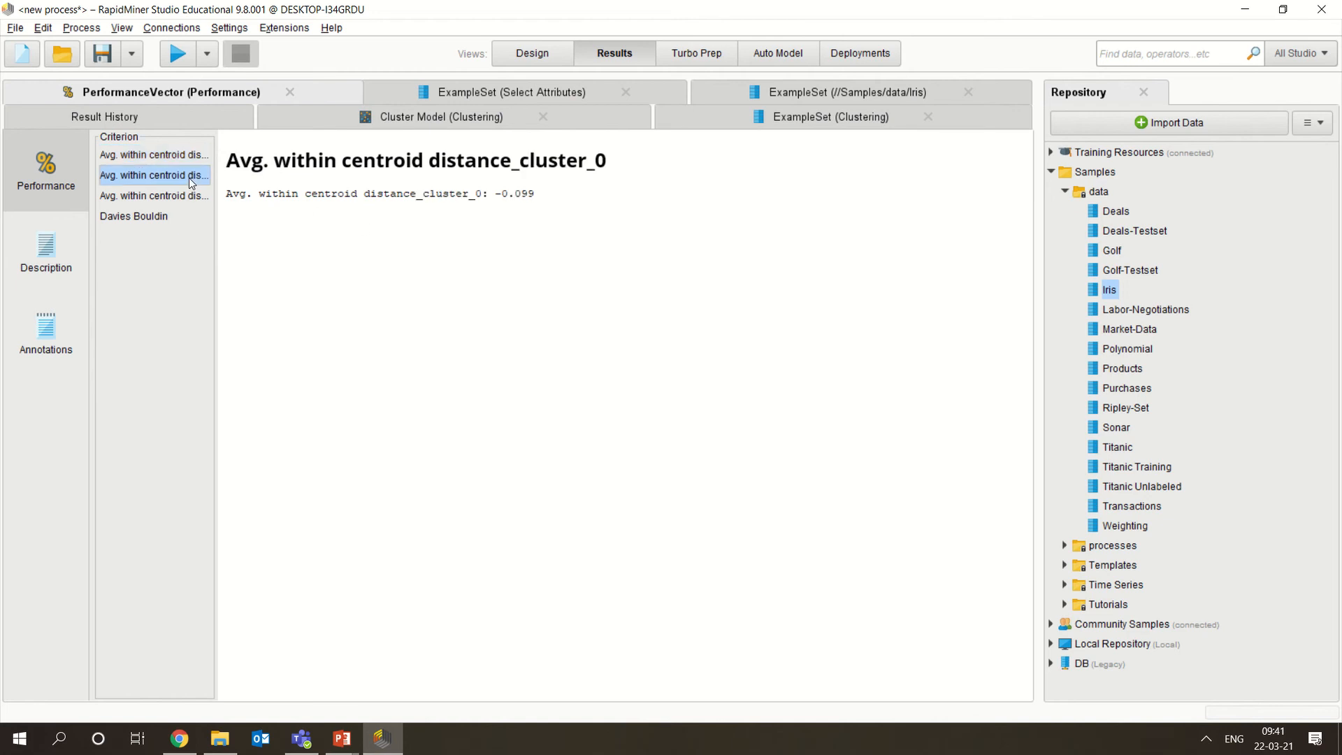
pyautogui.click(157, 157)
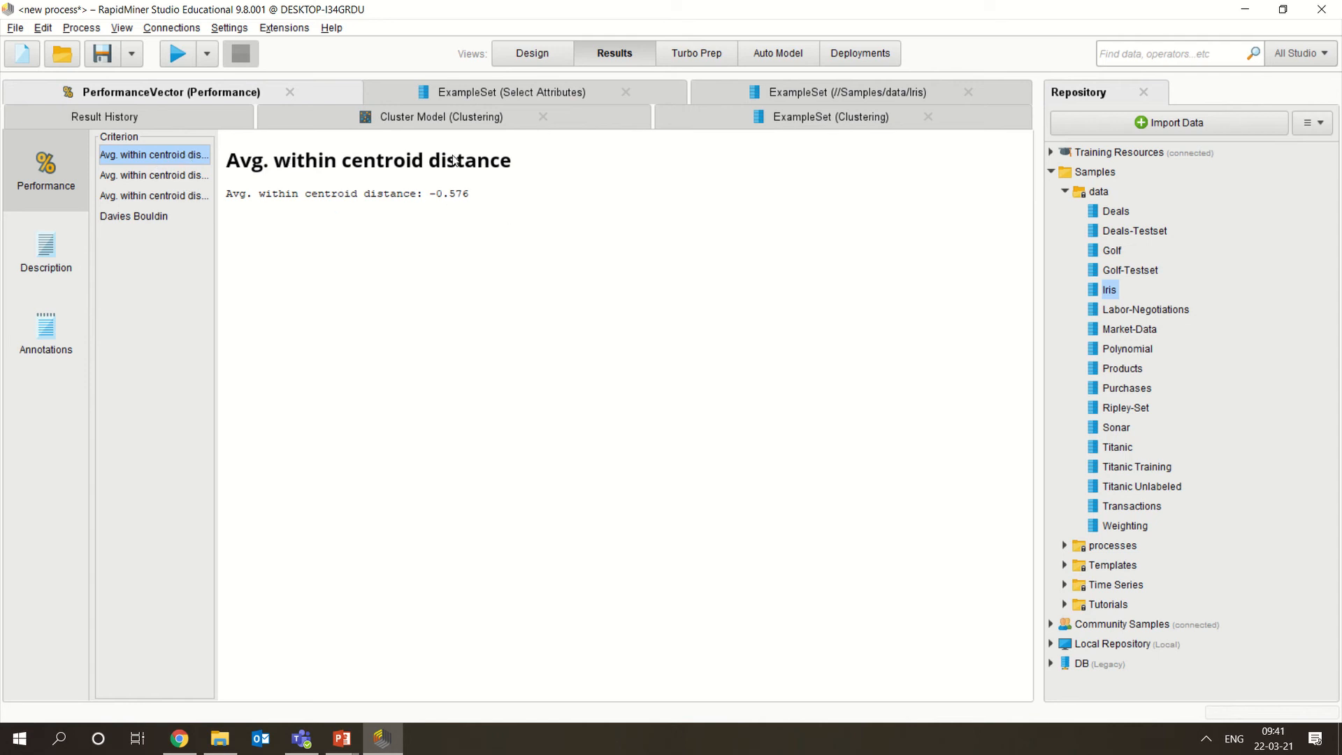
pyautogui.click(169, 178)
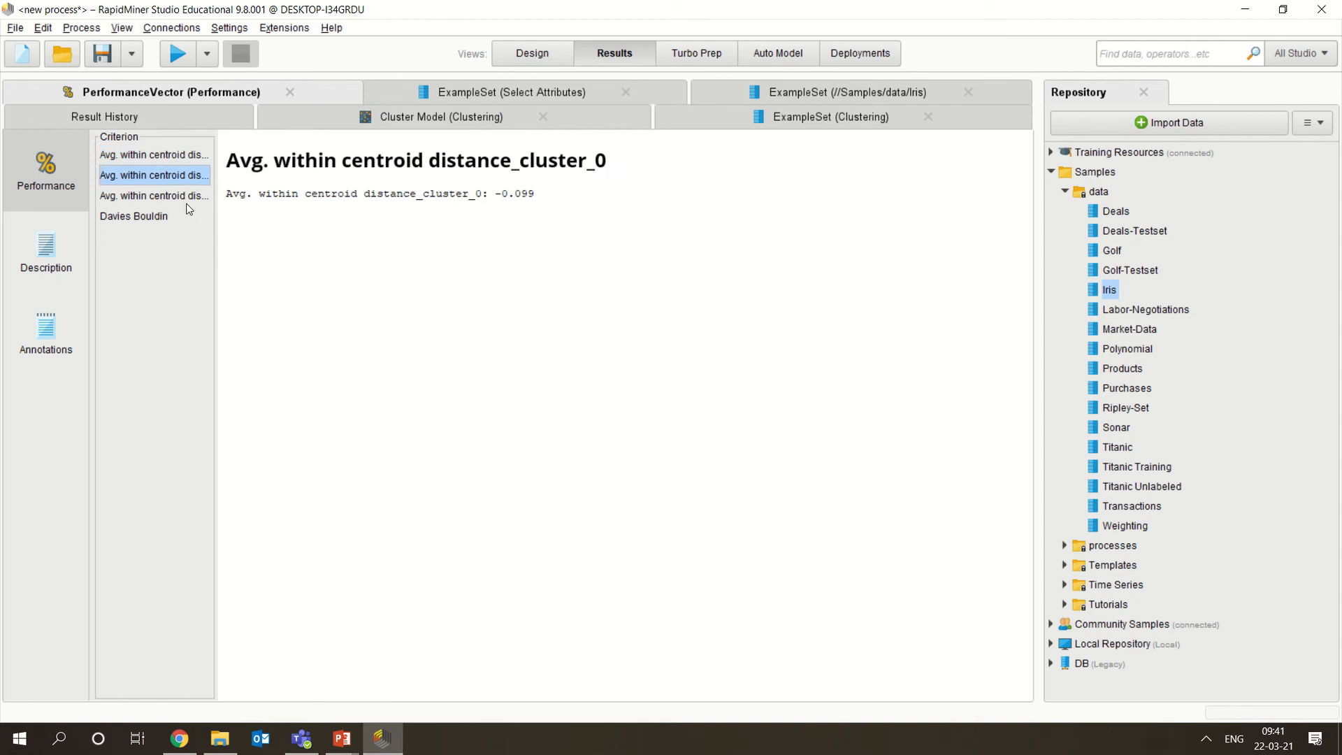
pyautogui.click(160, 217)
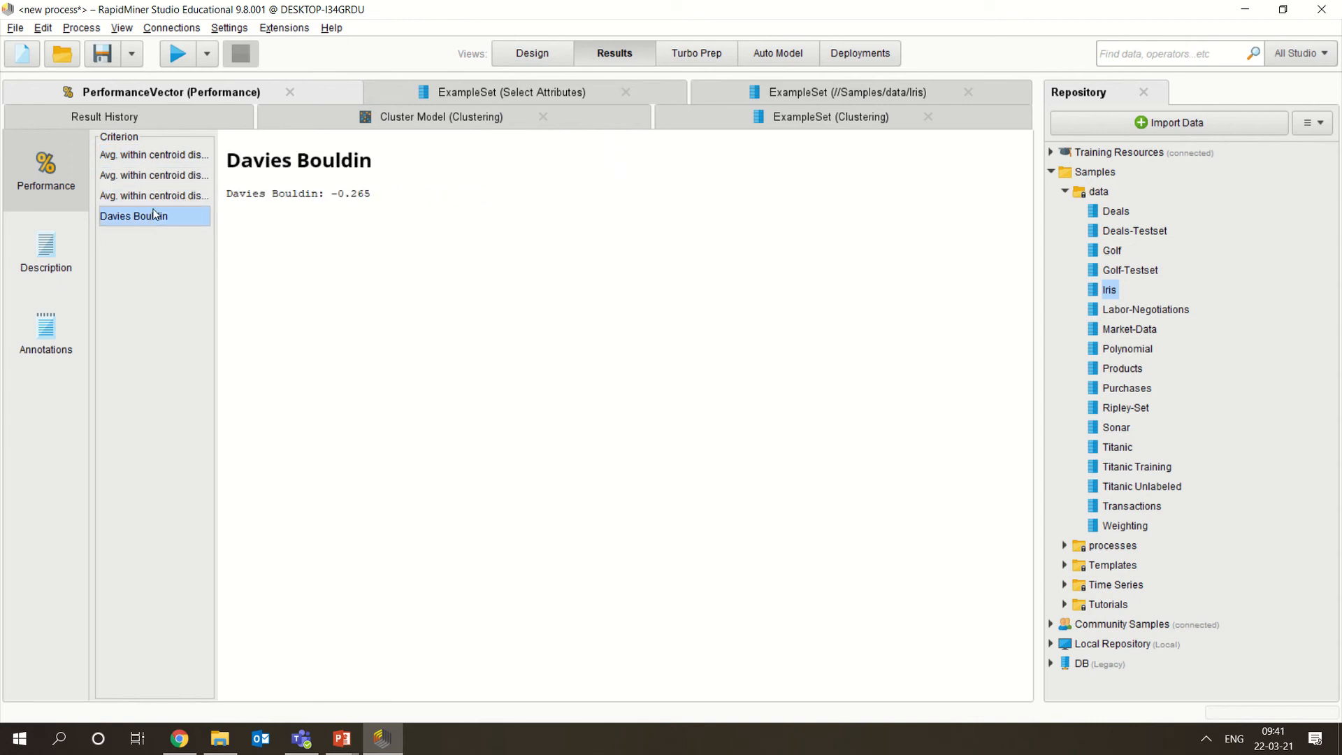
pyautogui.click(157, 198)
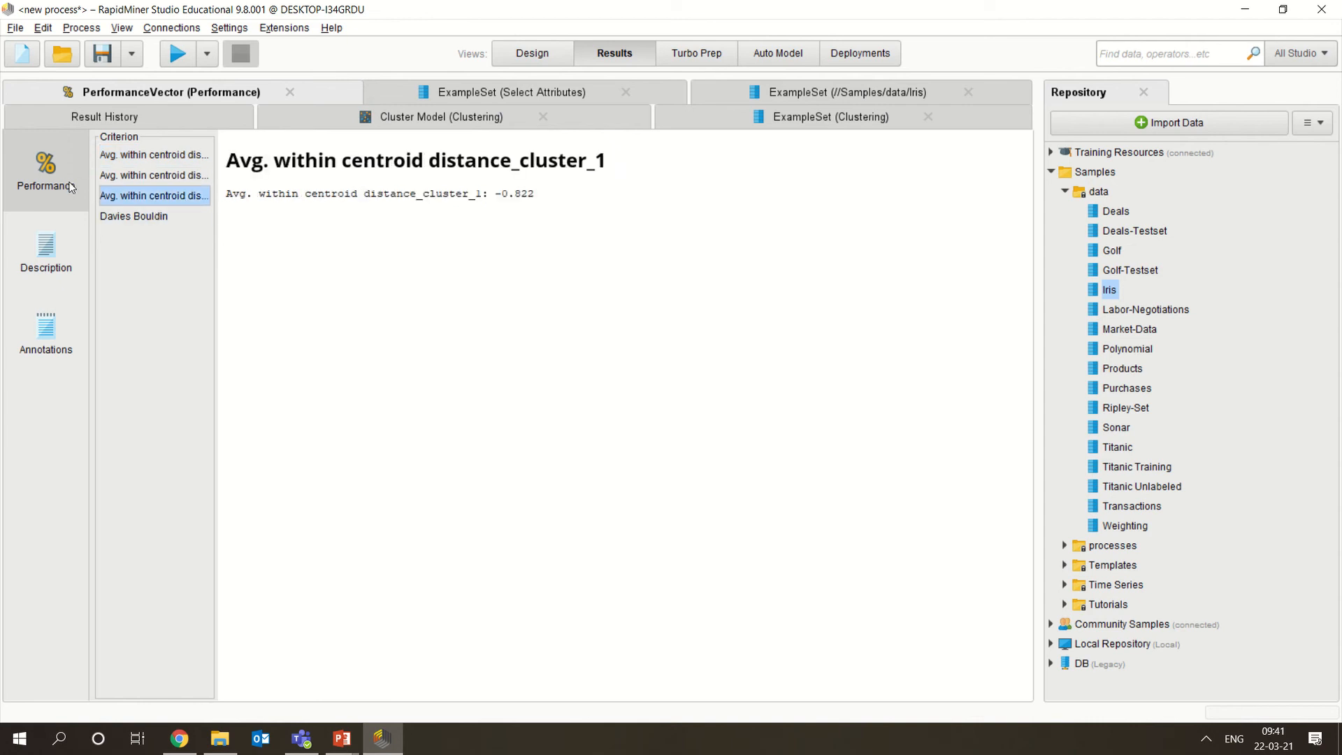
pyautogui.click(47, 248)
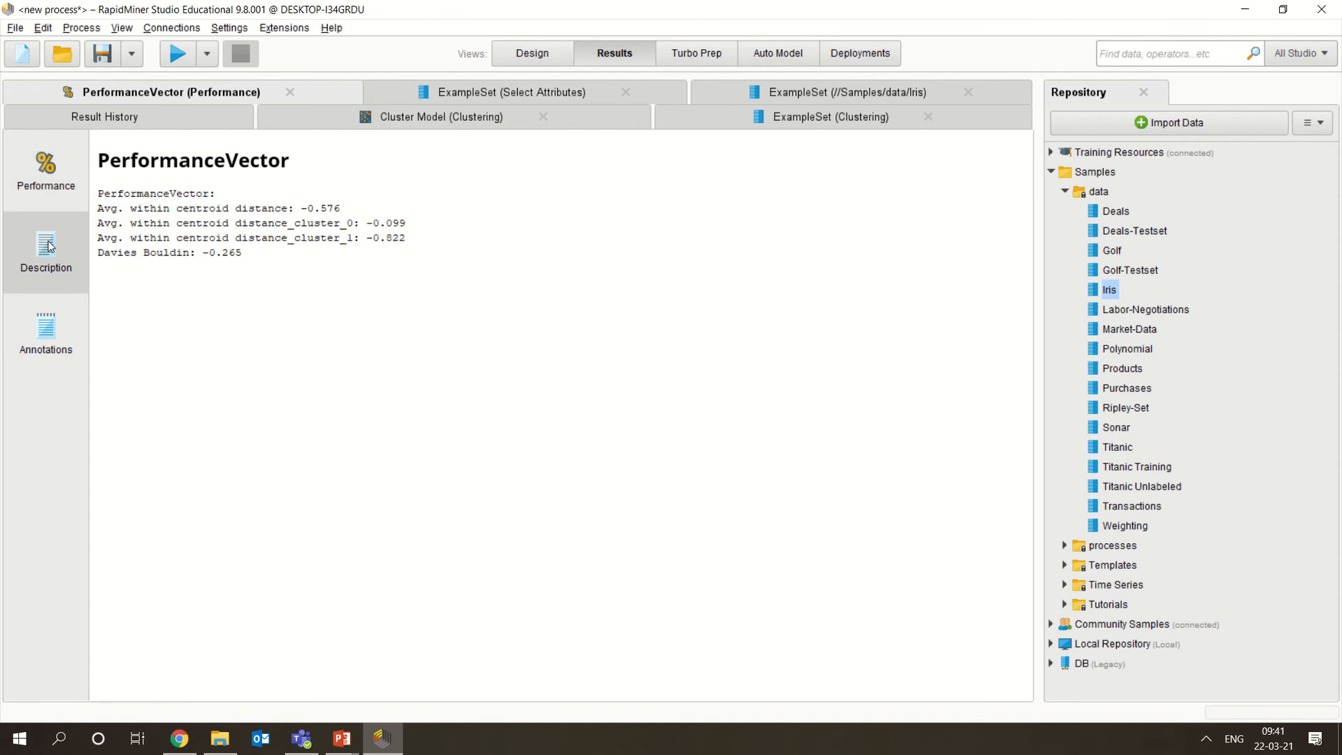
pyautogui.click(200, 116)
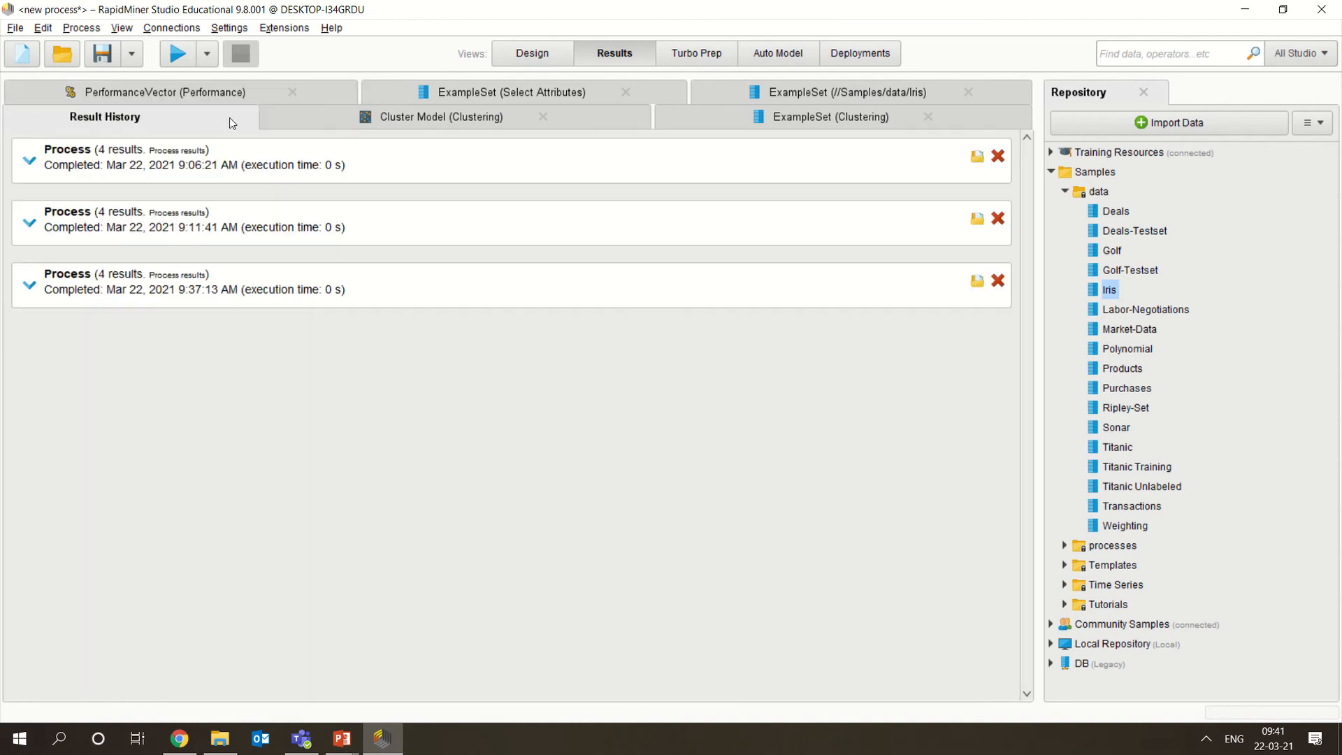
# Check the cluster model's description and return to the process design.
pyautogui.click(425, 118)
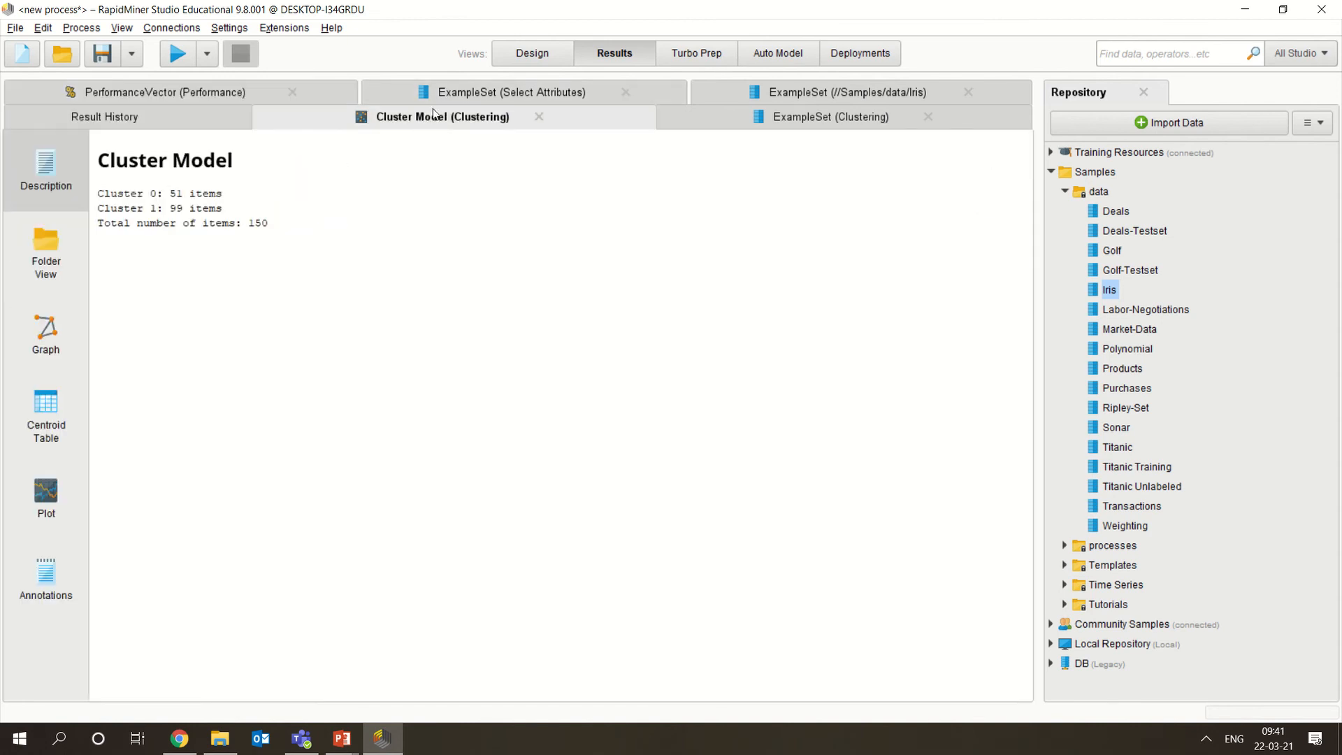
pyautogui.click(531, 55)
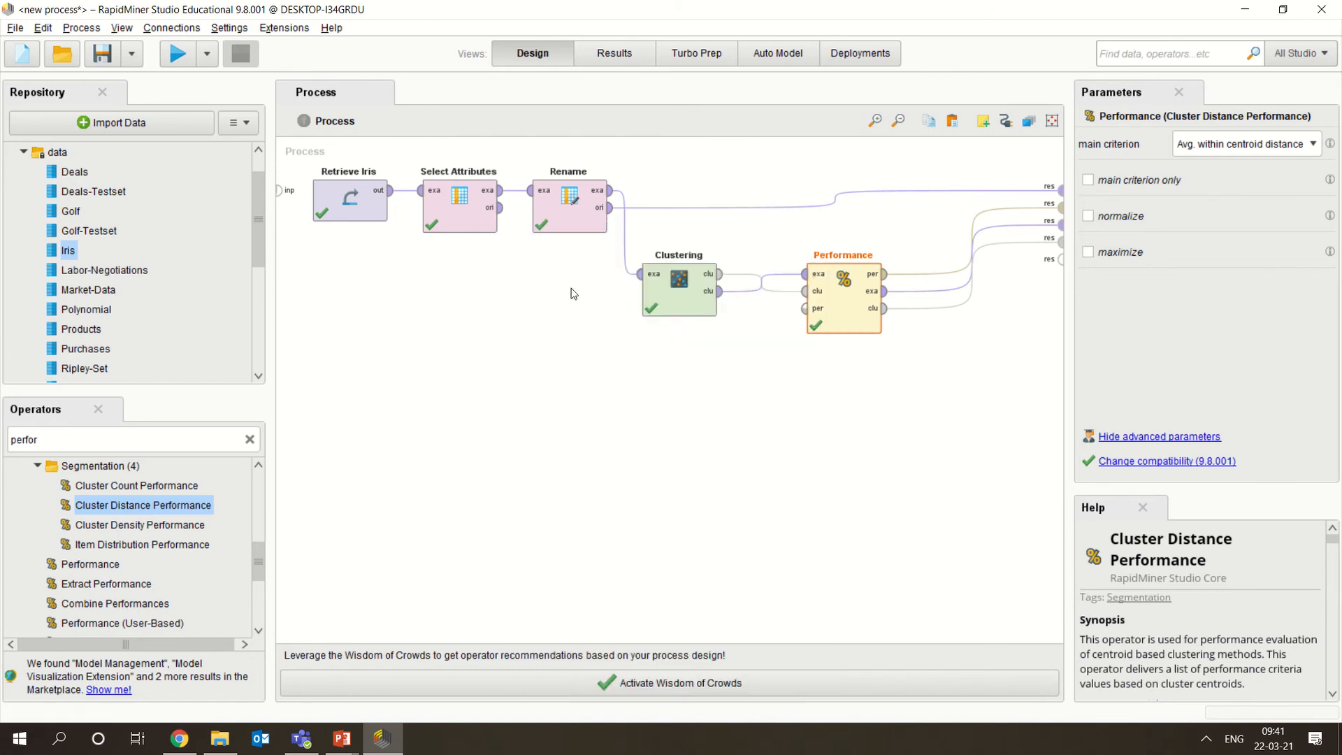
pyautogui.moveTo(584, 6)
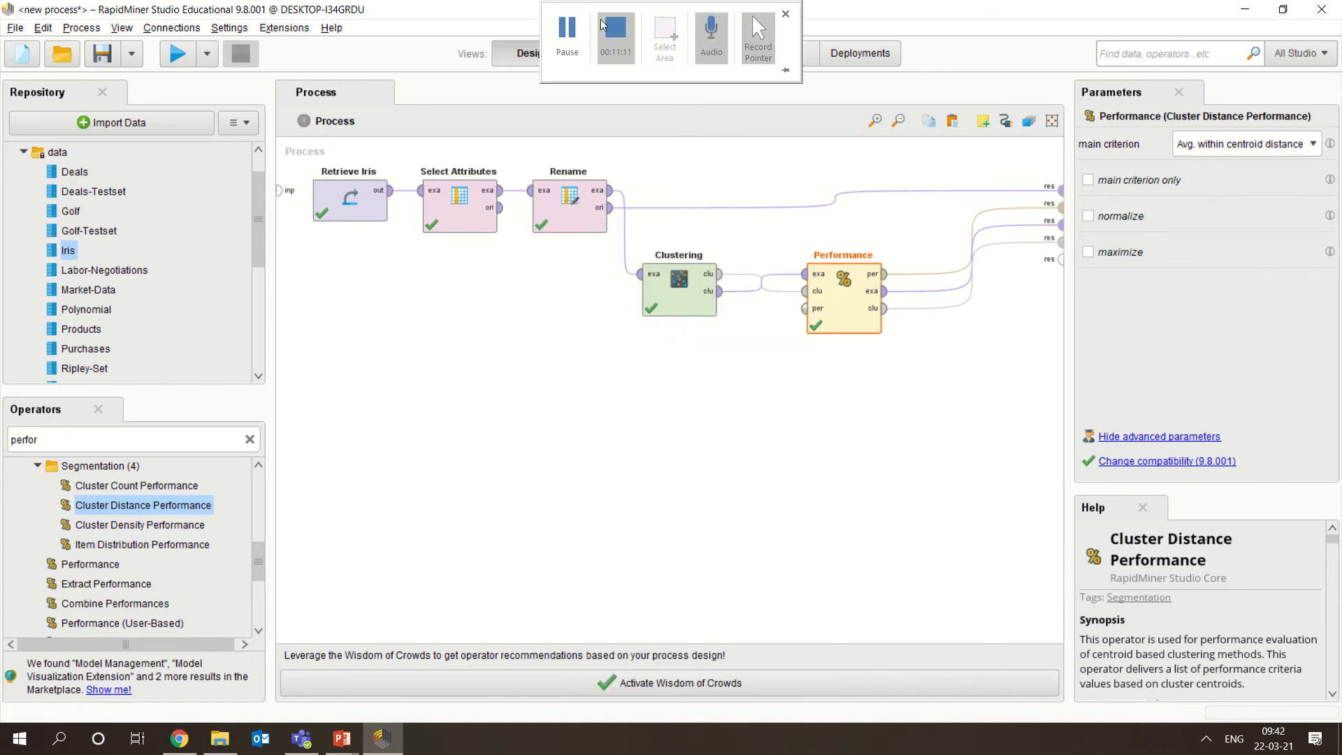
pyautogui.click(604, 26)
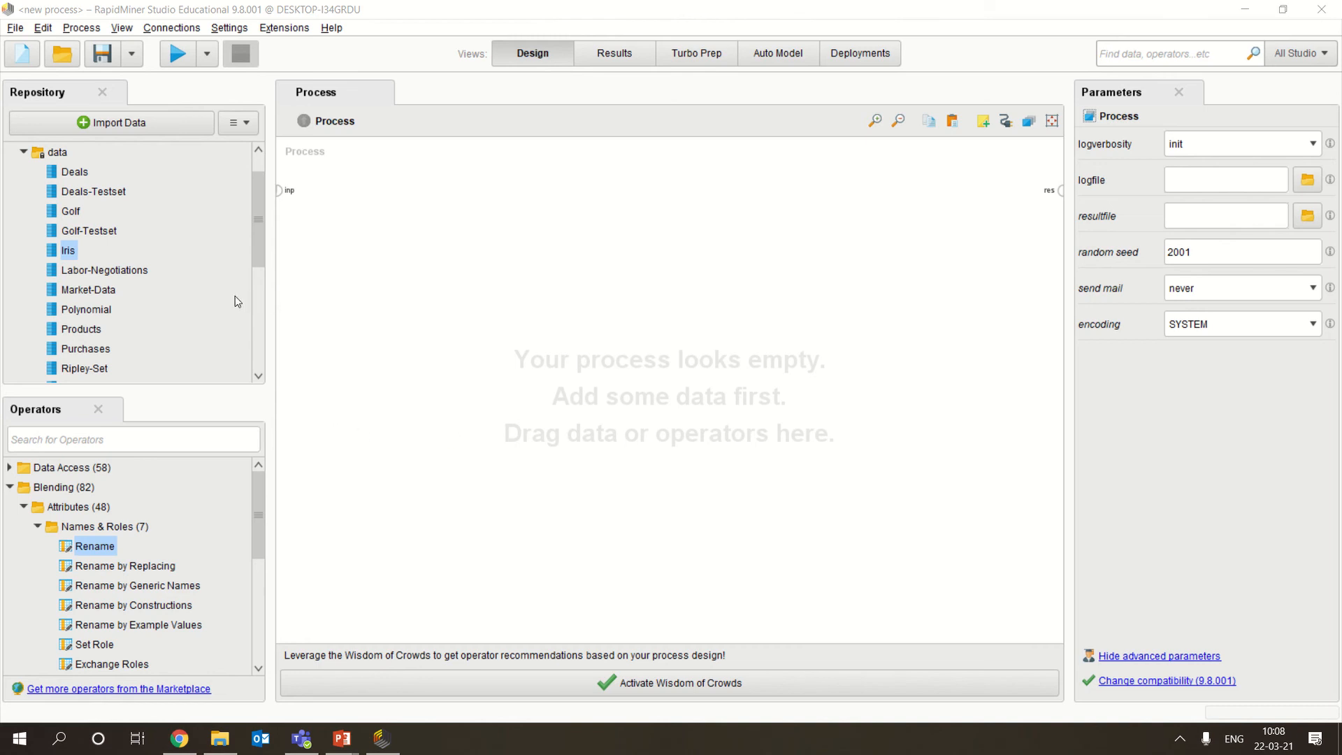
# Look through the Iris sample data and its attributes a1 to a4, and return to the empty process.
pyautogui.doubleClick(68, 251)
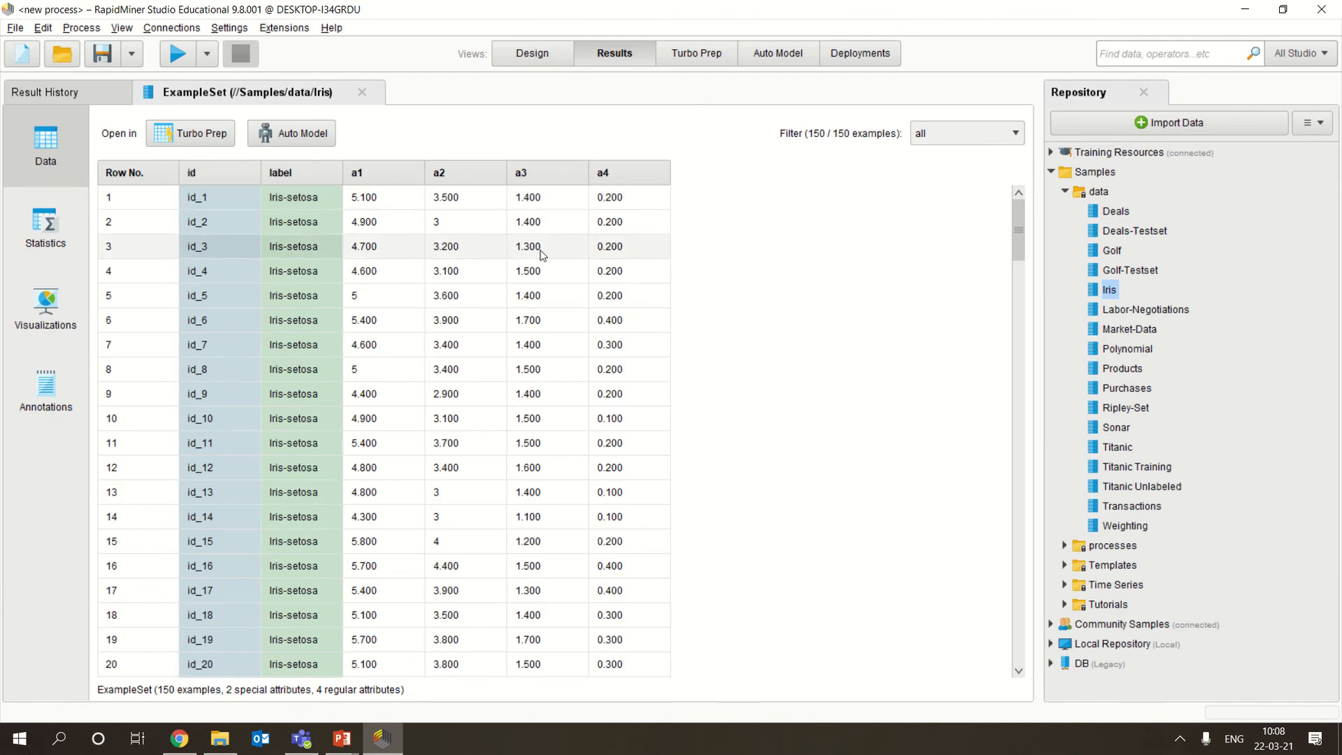
pyautogui.moveTo(1021, 232); pyautogui.dragTo(1059, 208)
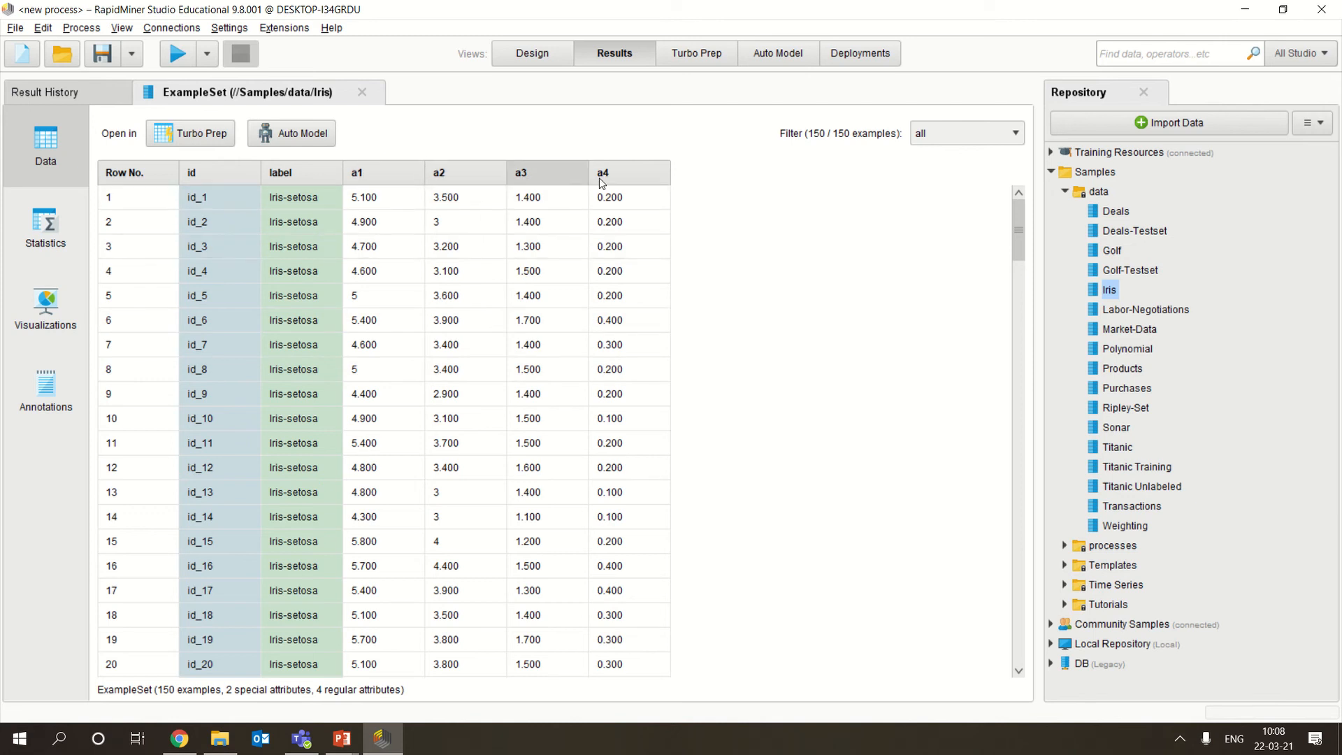
pyautogui.click(551, 56)
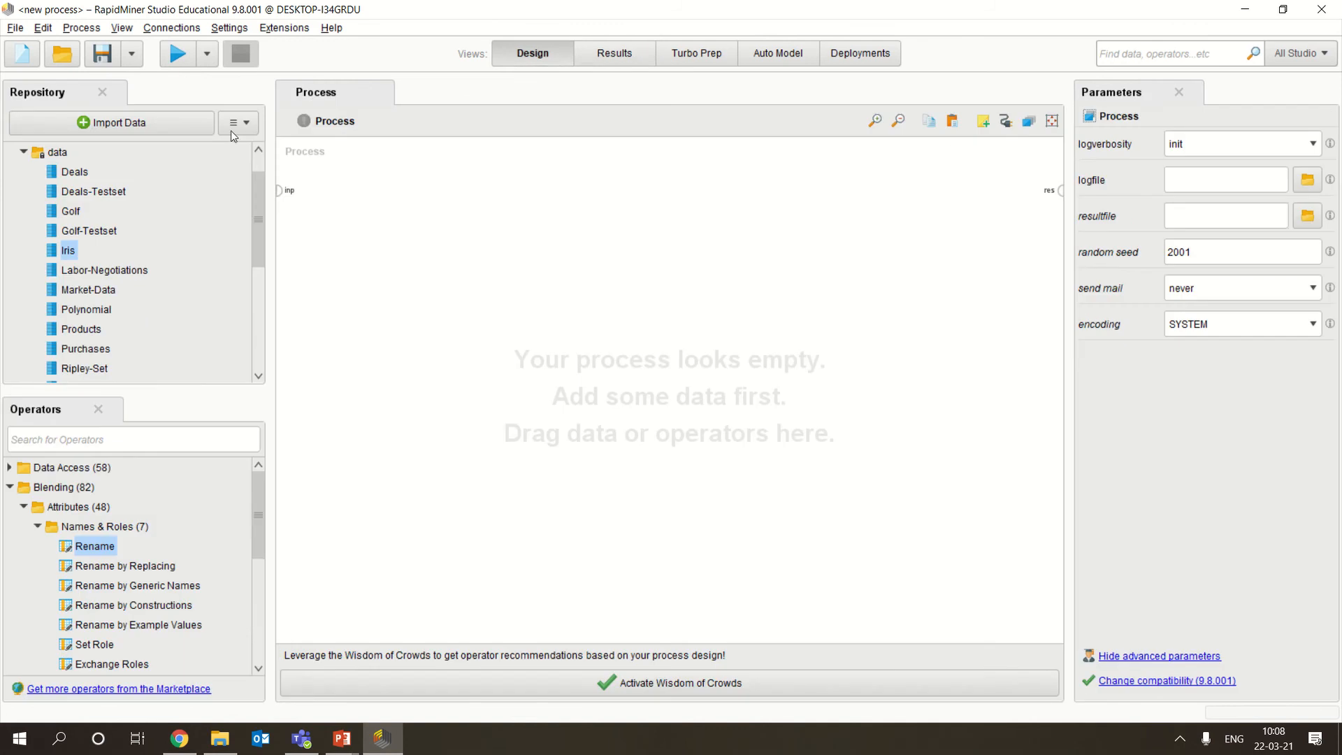
# Add the Iris sample data to the process and place a k-Means operator connected to its output.
pyautogui.moveTo(70, 250); pyautogui.dragTo(344, 203)
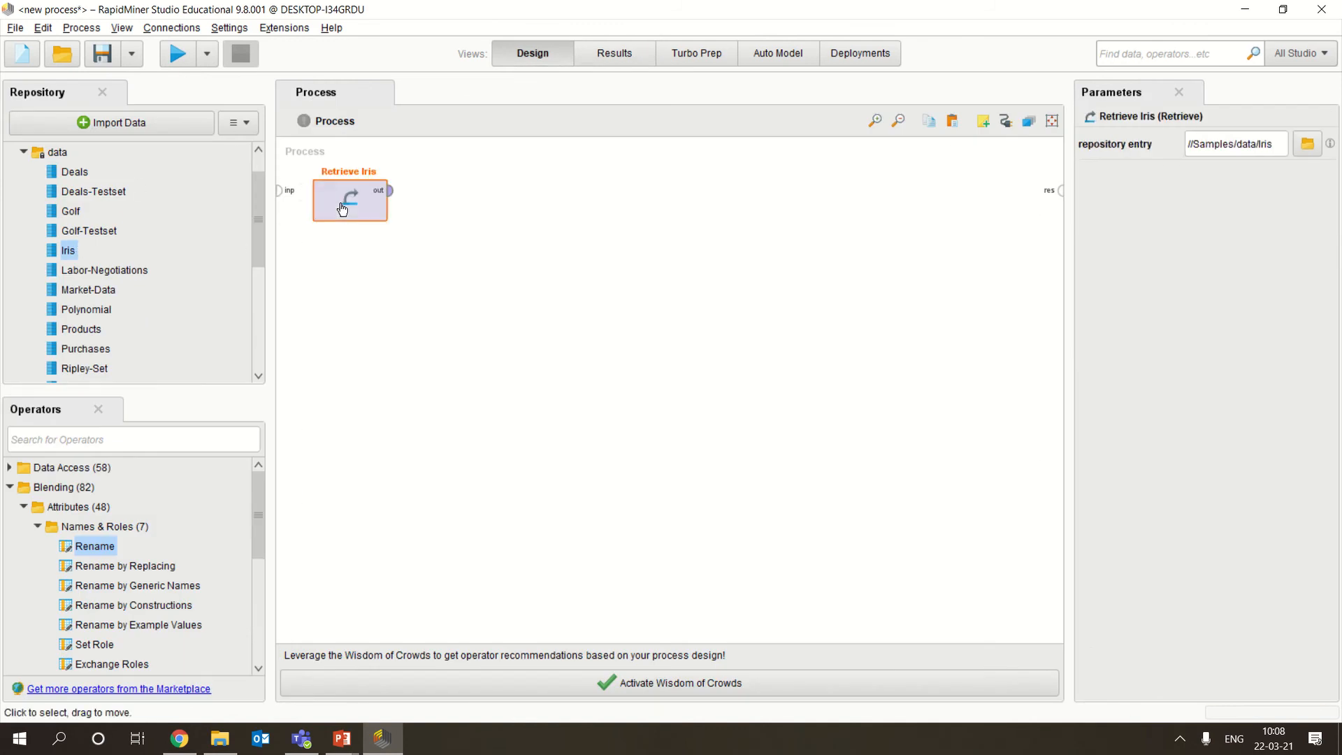
pyautogui.click(167, 445)
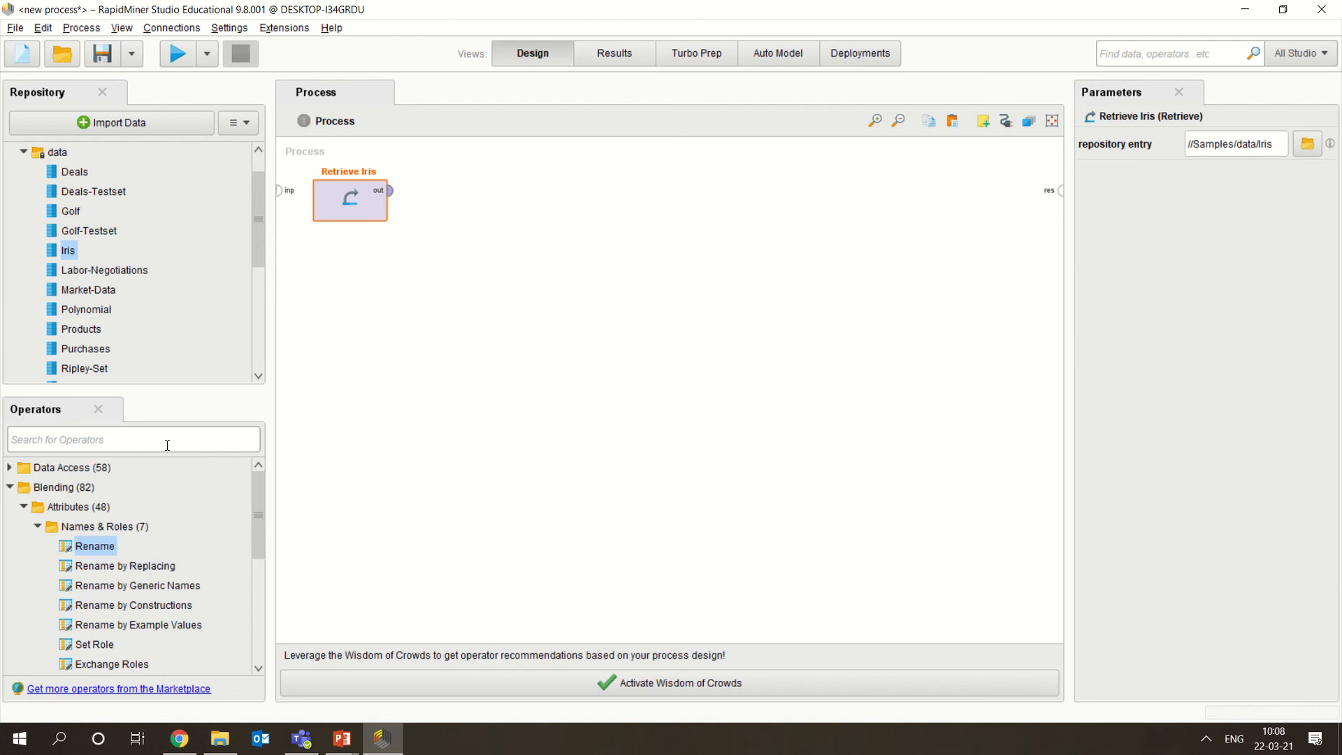
pyautogui.write('k mean')
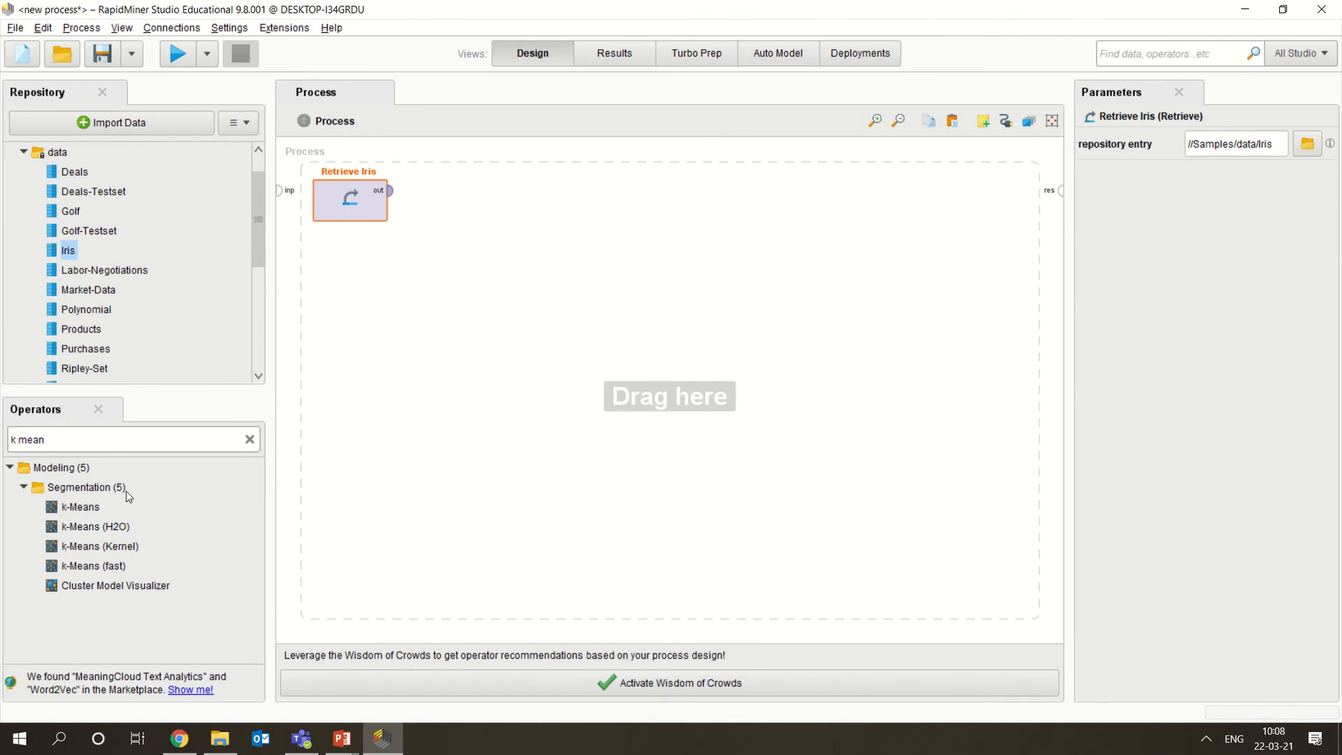
pyautogui.moveTo(104, 507); pyautogui.dragTo(420, 192)
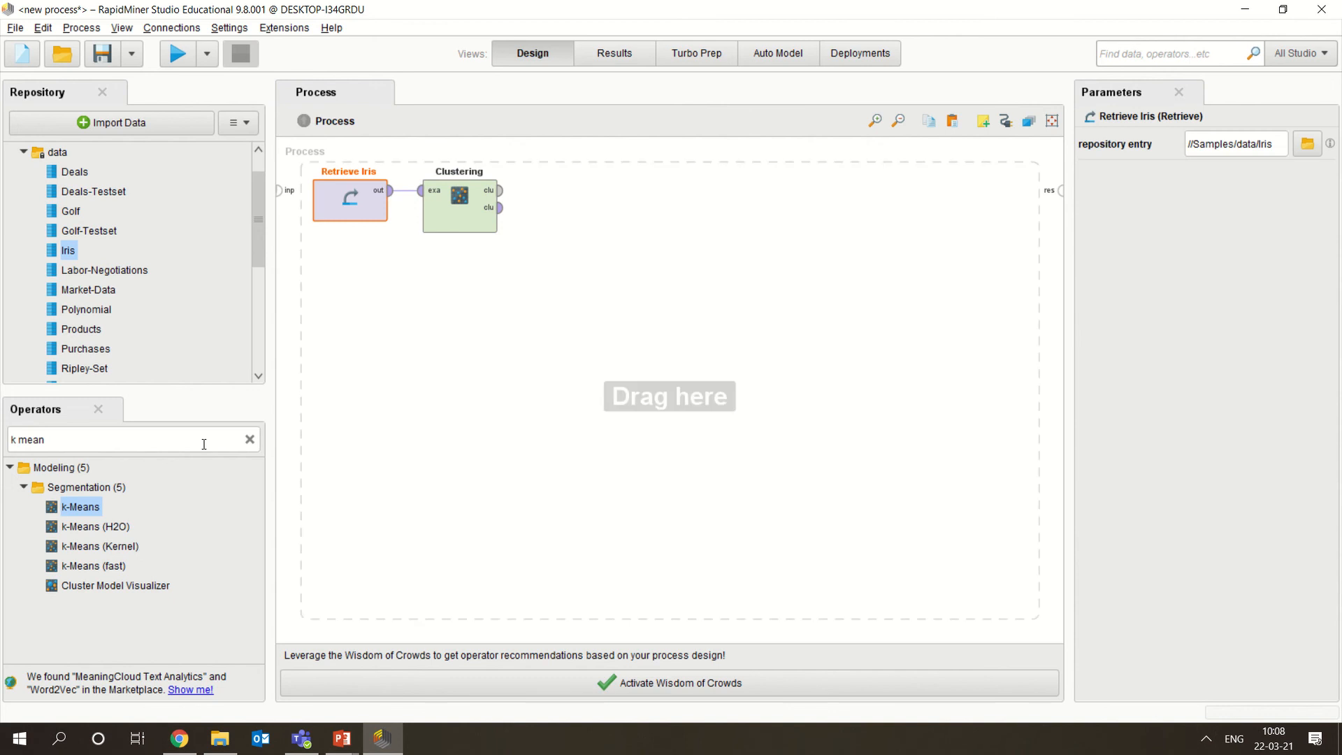
# Find the Aggregate operator and place it in the process beside the Clustering operator.
pyautogui.click(250, 439)
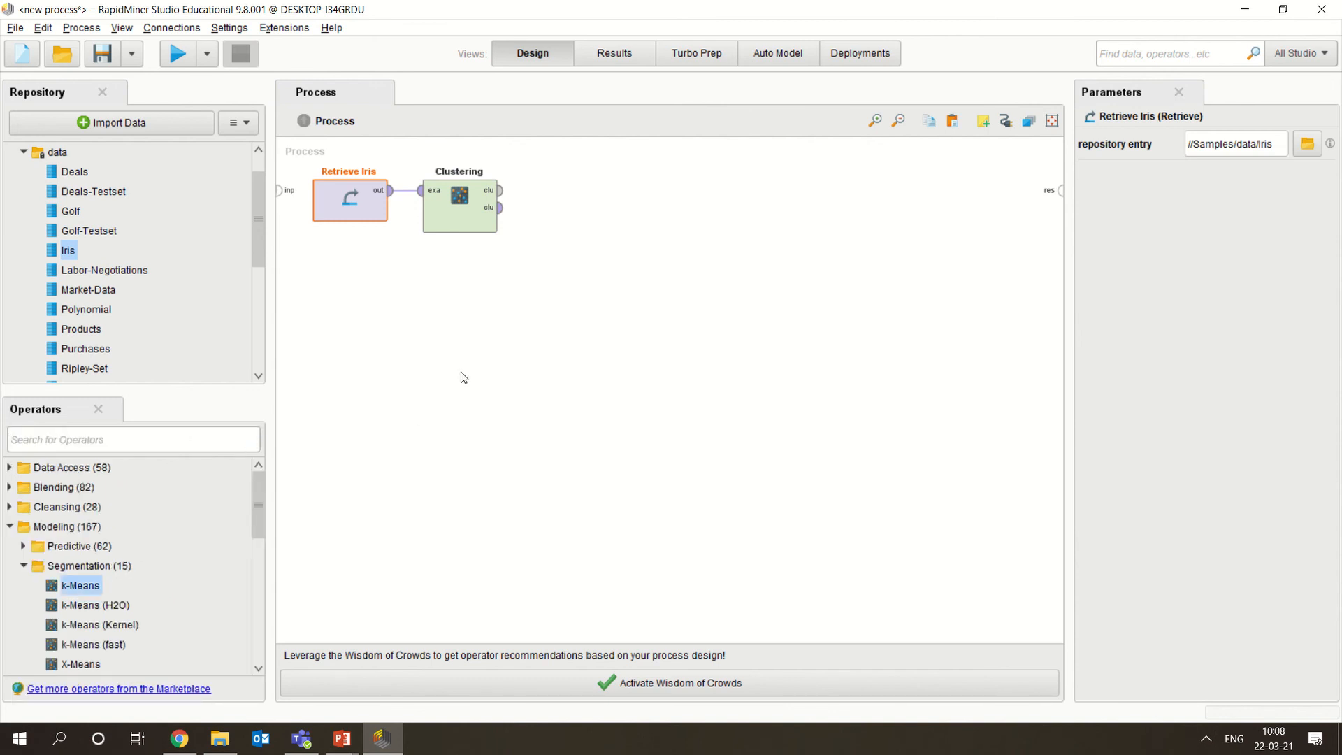
pyautogui.click(241, 433)
pyautogui.write('ag')
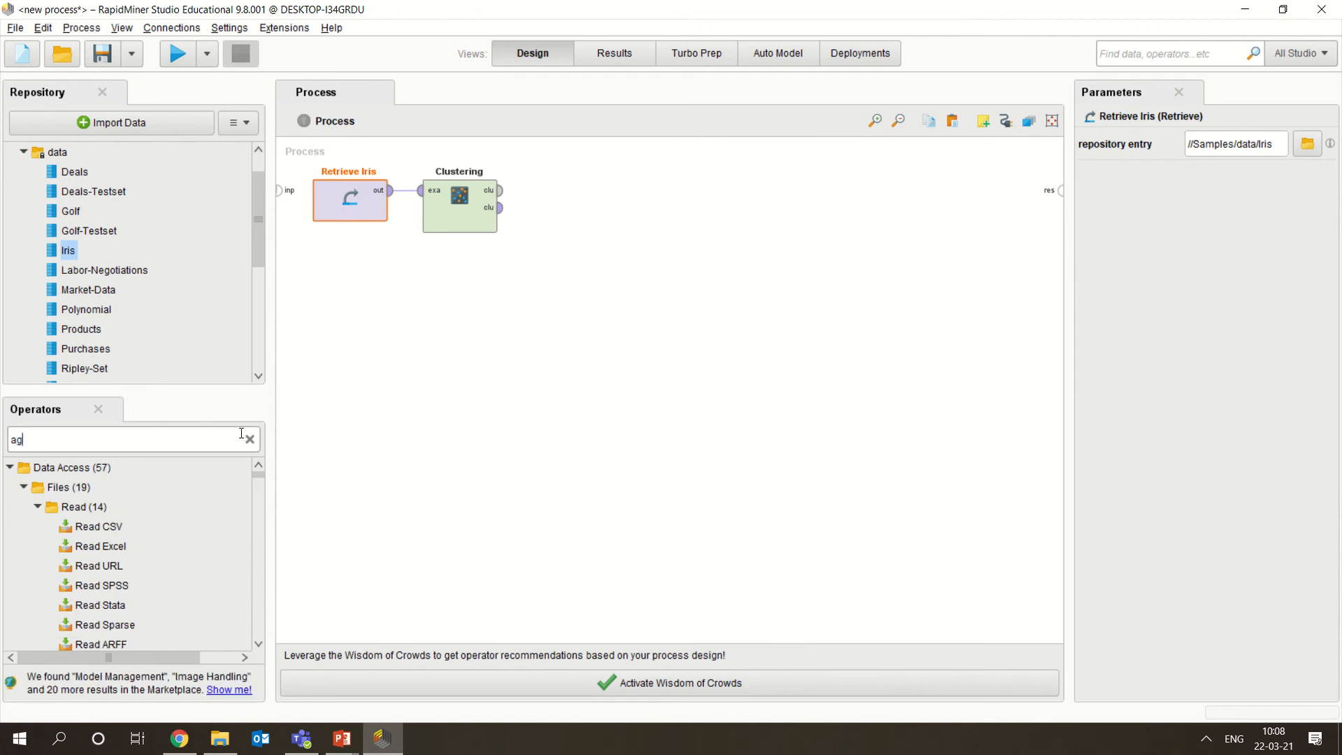
pyautogui.write('gre')
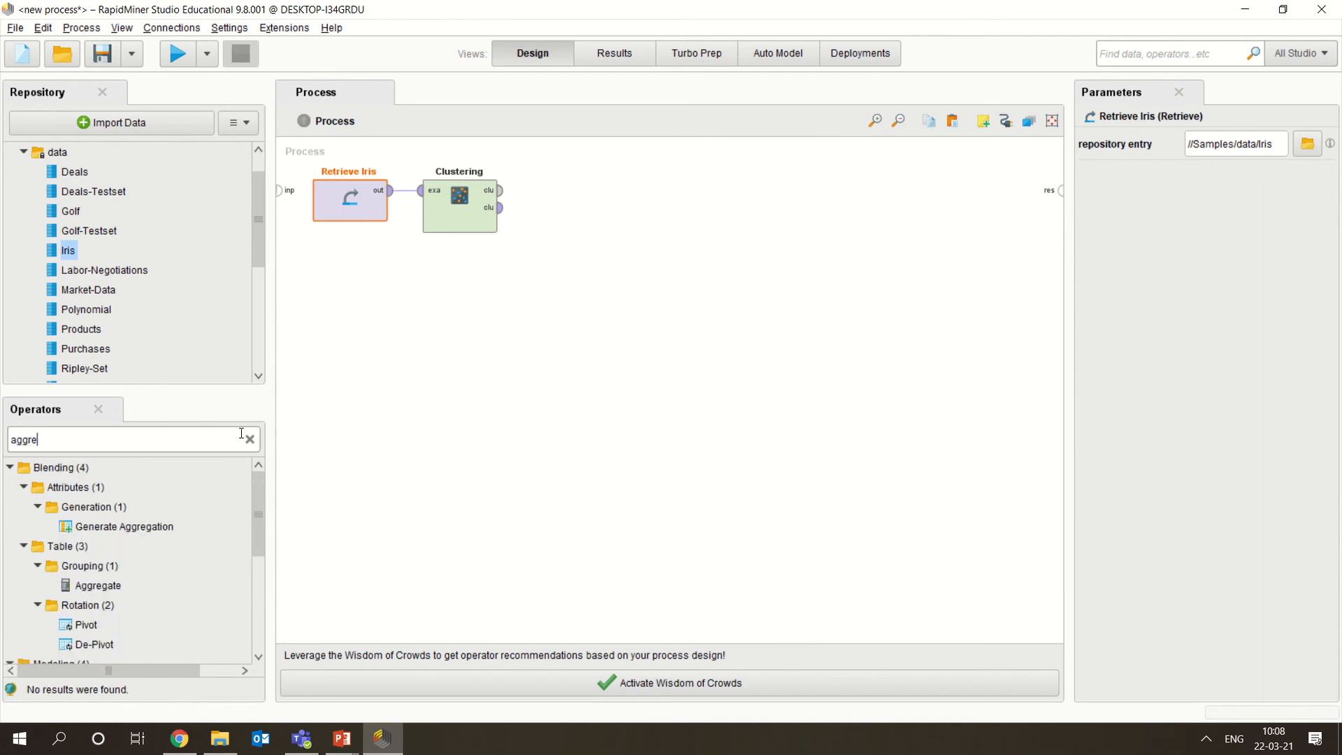
pyautogui.moveTo(91, 586); pyautogui.dragTo(567, 272)
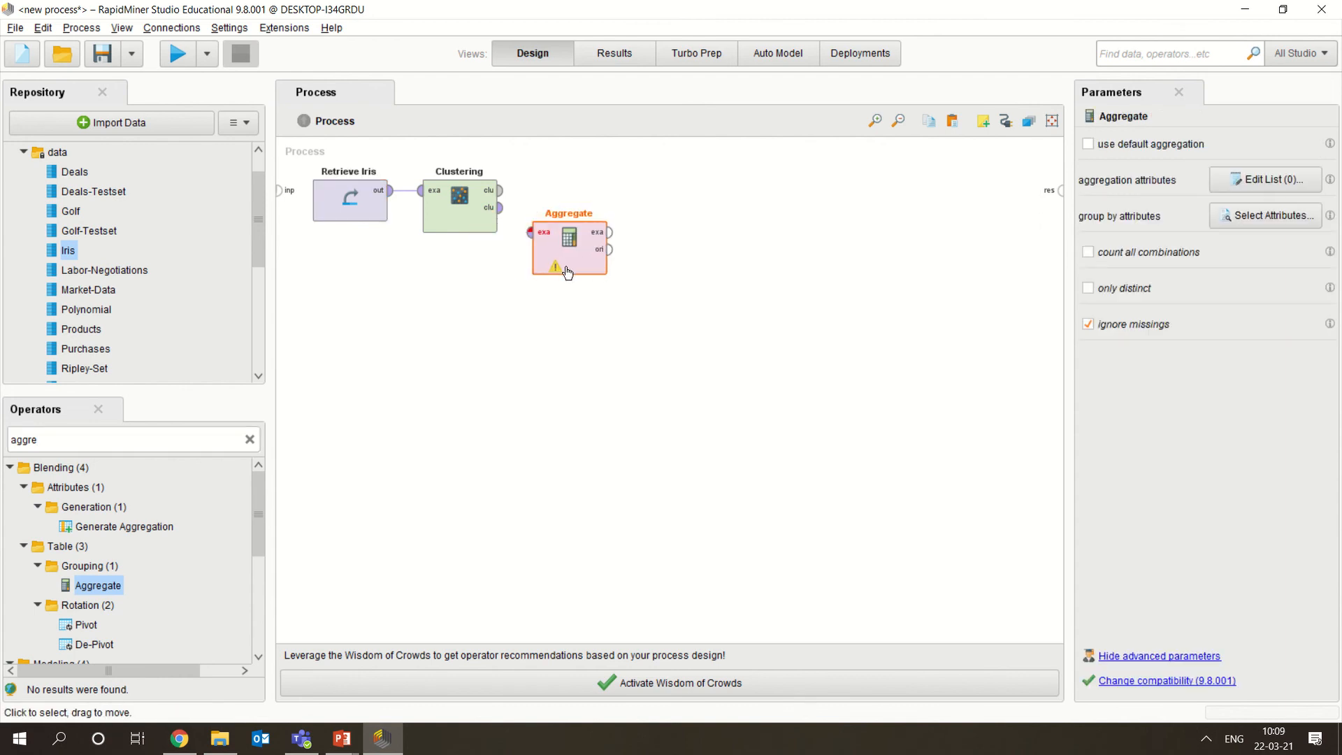
# Connect the clustered set output of Clustering to the example set input of Aggregate.
pyautogui.click(499, 190)
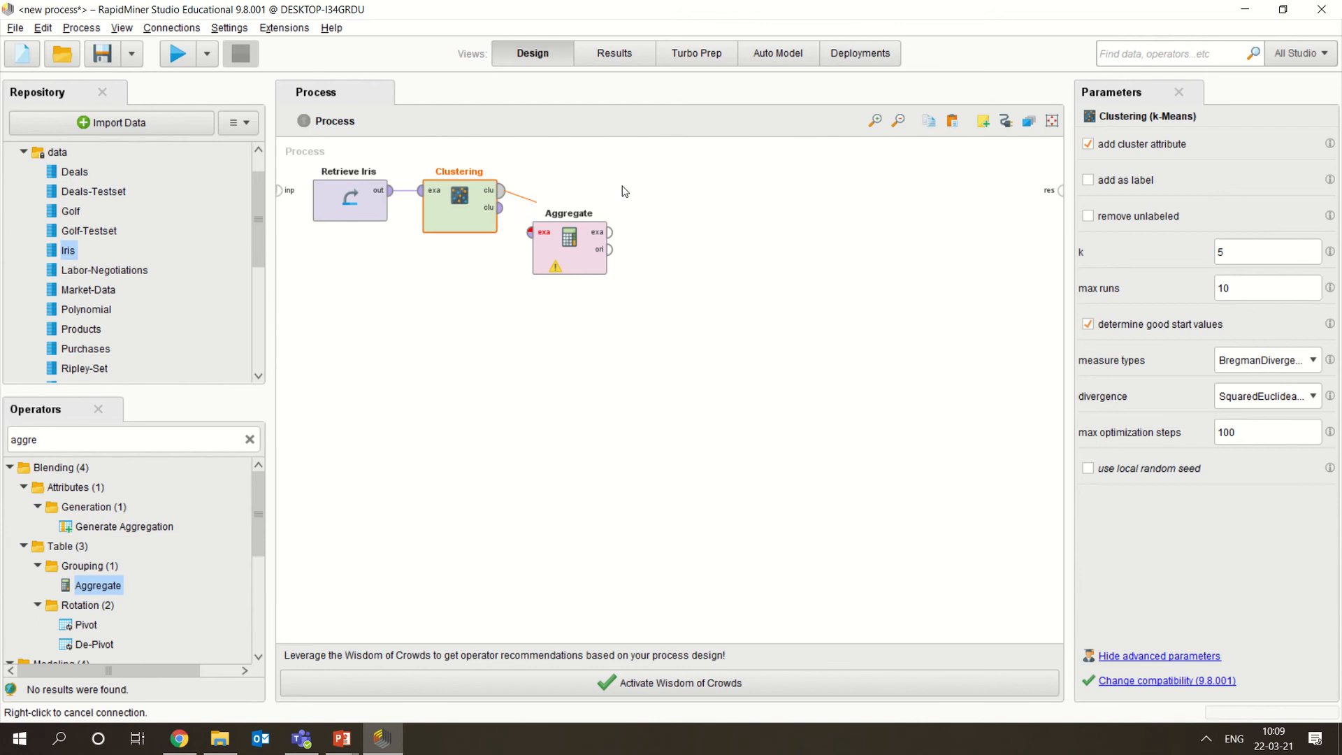
pyautogui.rightClick(817, 173)
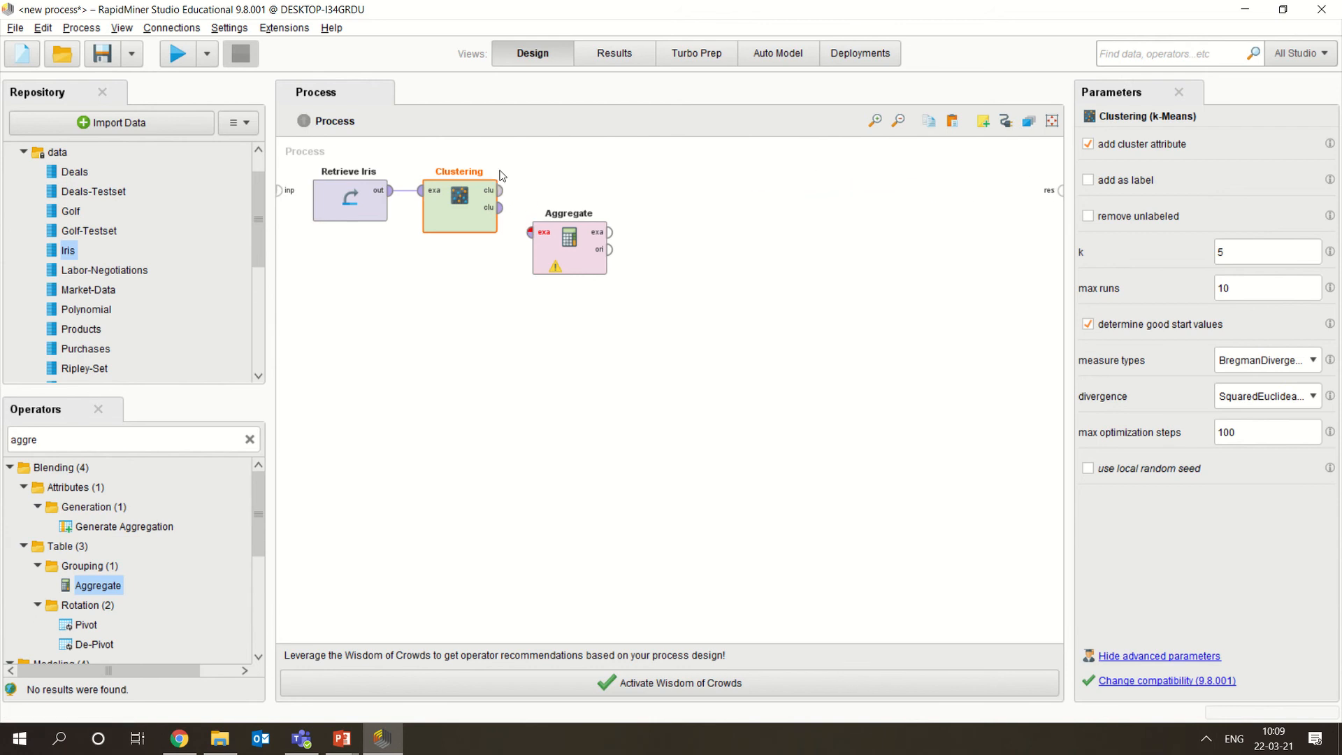
pyautogui.moveTo(498, 195)
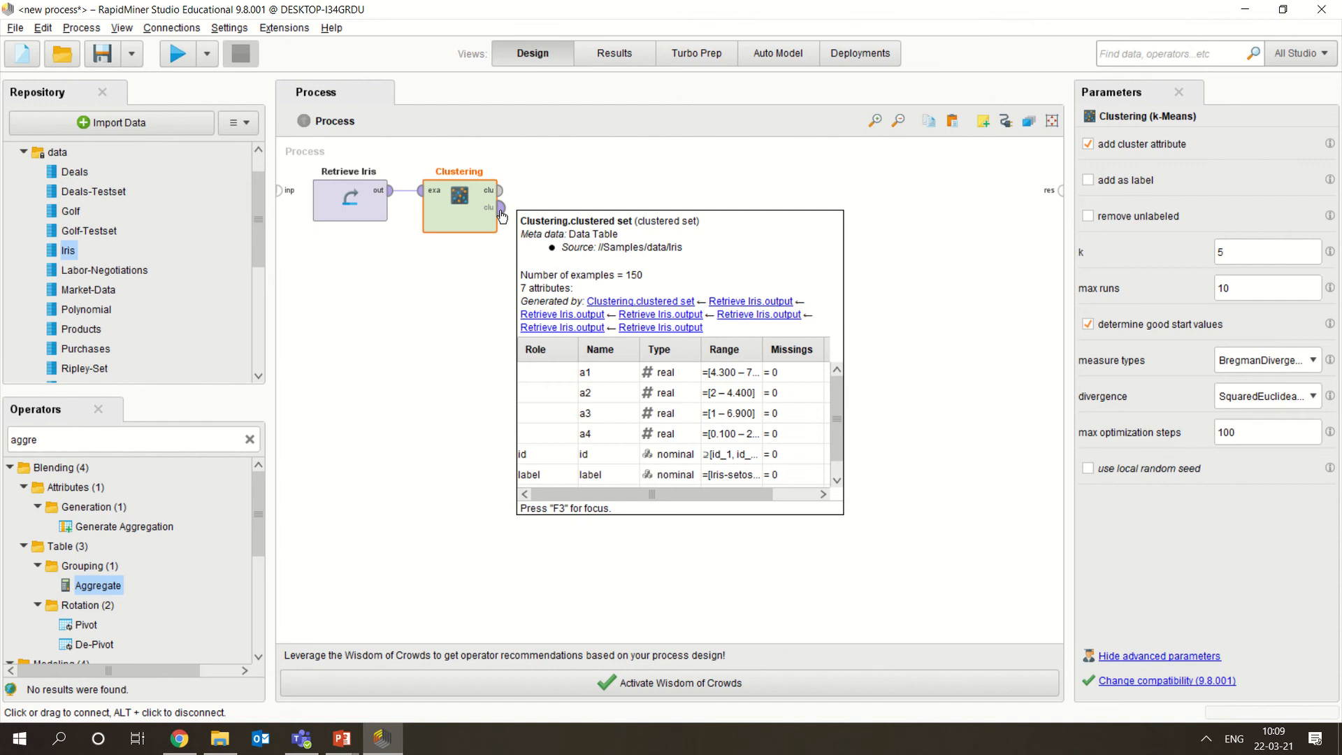
pyautogui.click(501, 209)
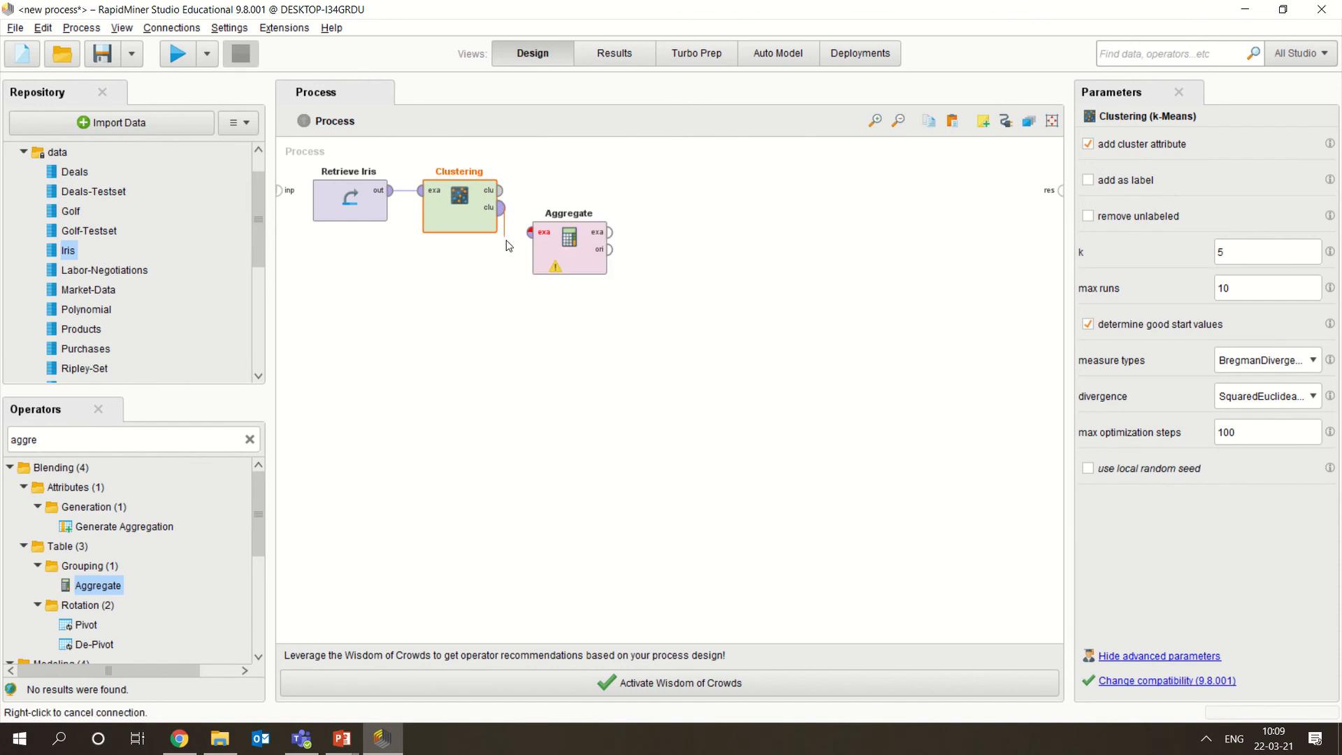
pyautogui.click(529, 237)
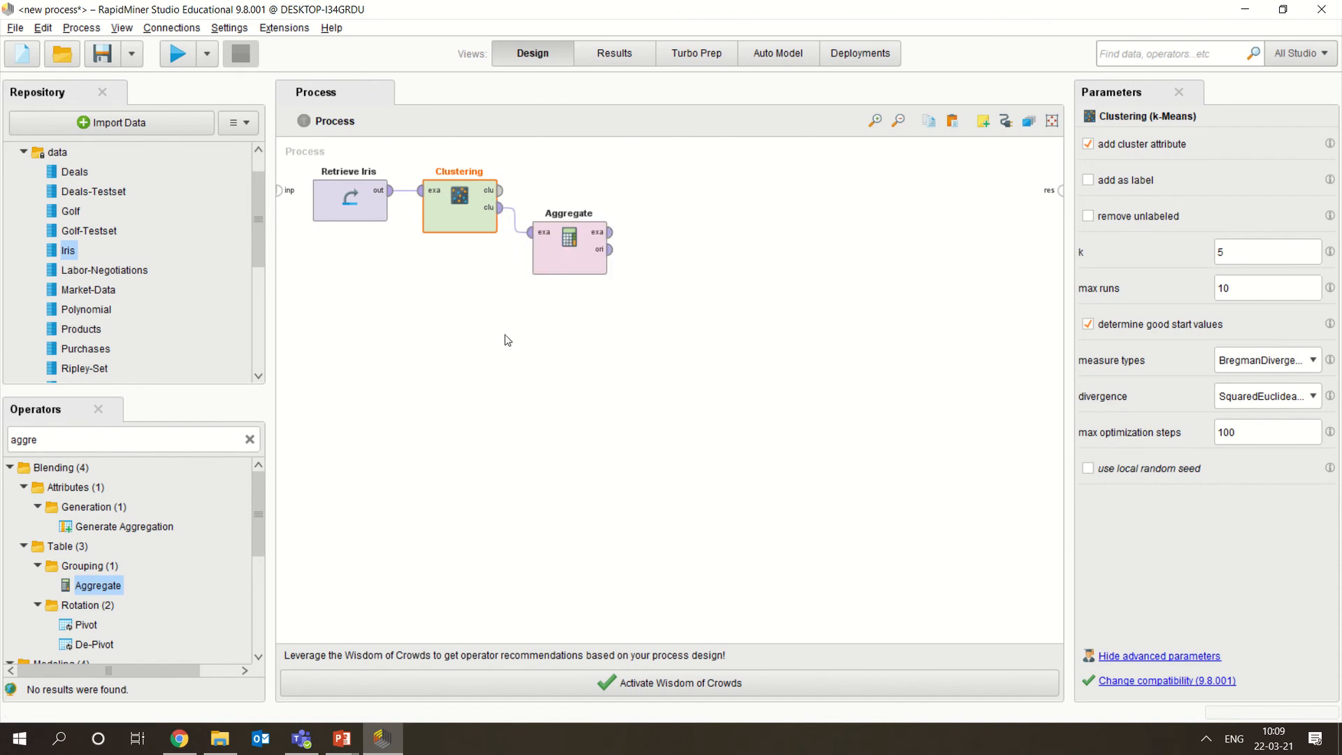
# Set the Aggregate operator's group by attributes to a1, a2, a3 and a4.
pyautogui.click(583, 273)
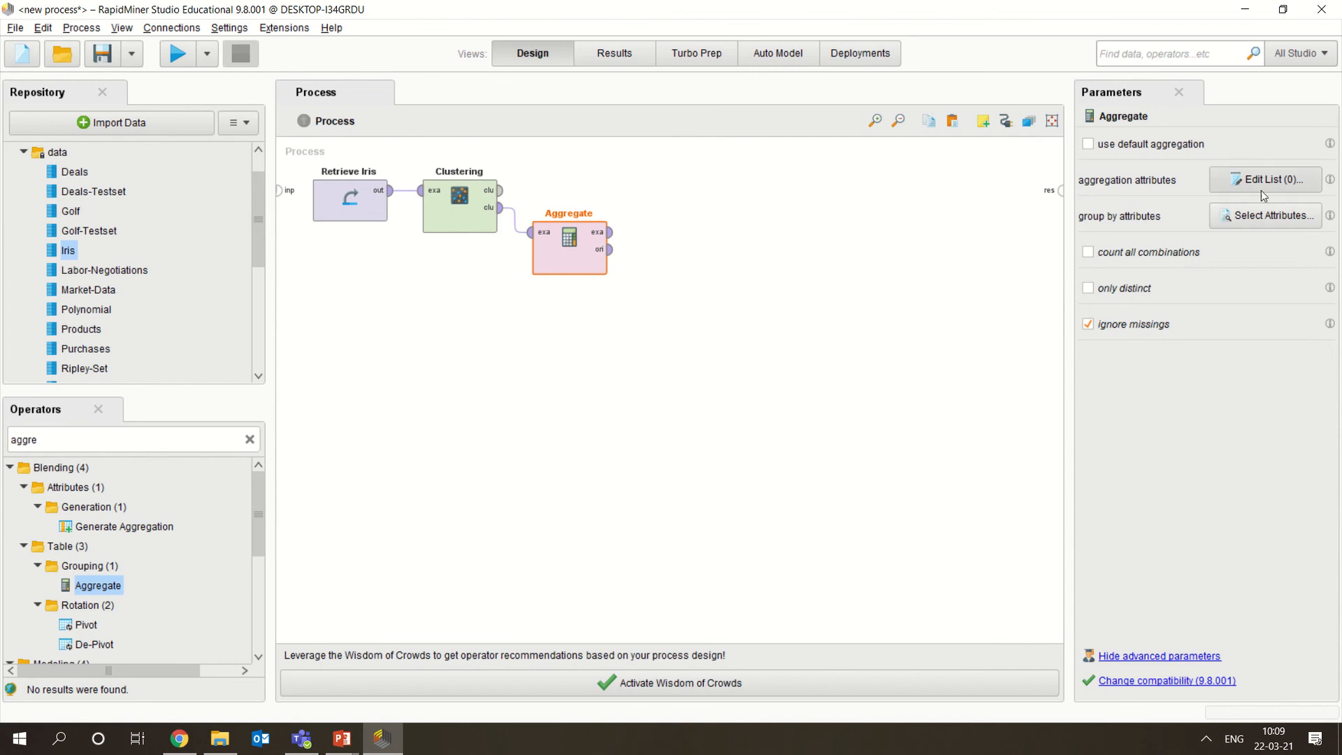
pyautogui.click(1251, 216)
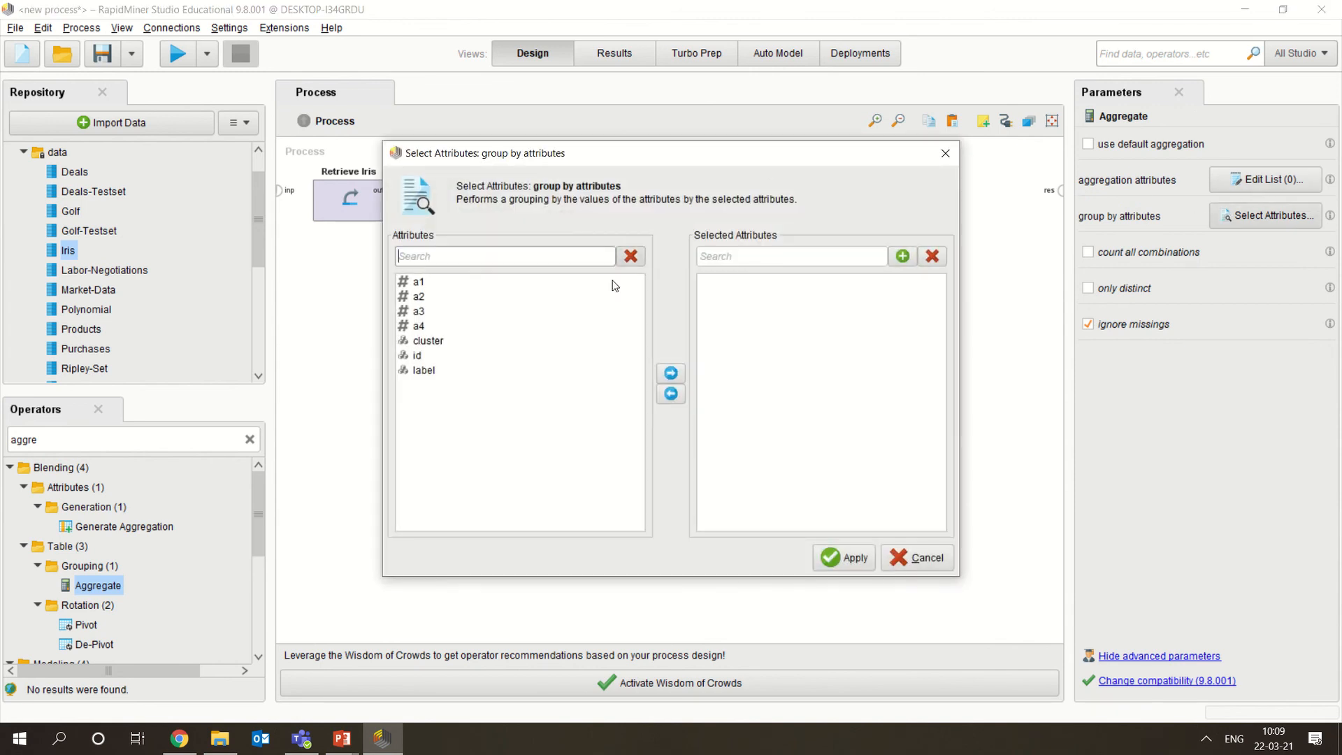
pyautogui.click(408, 285)
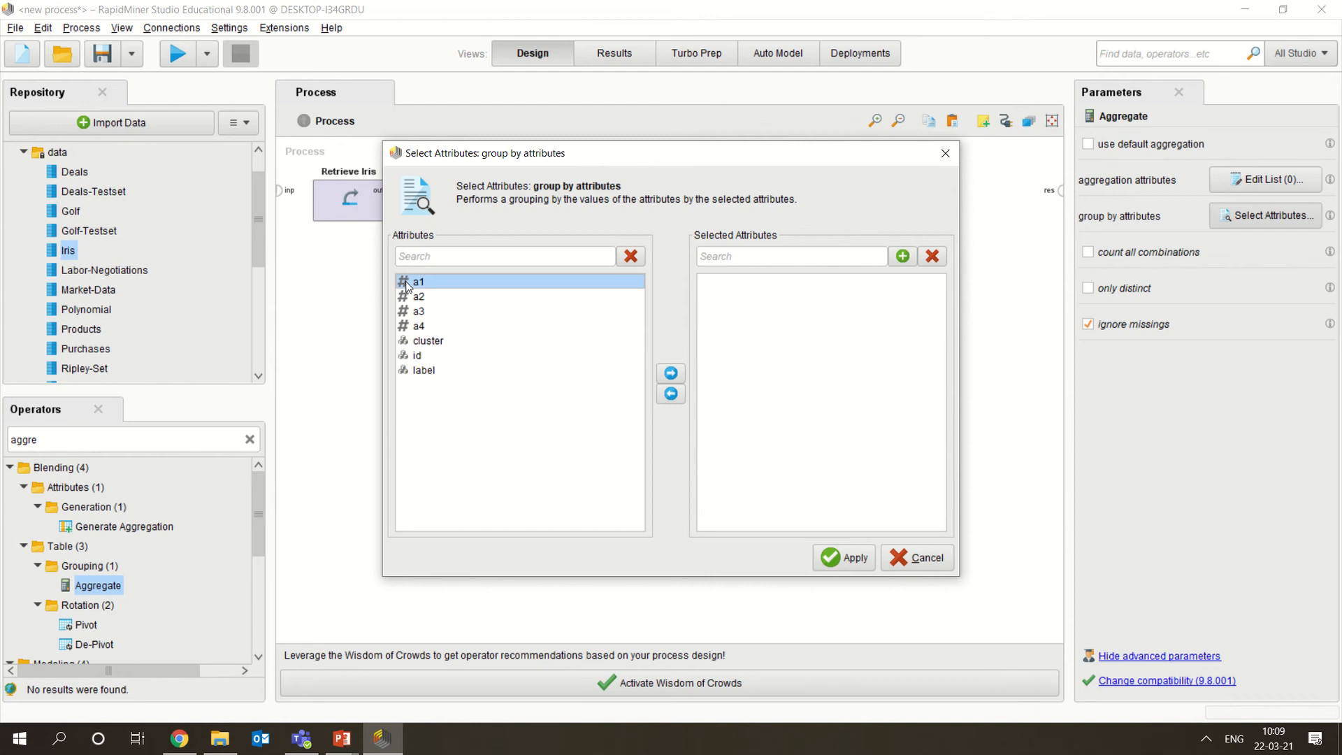
pyautogui.keyDown('ctrl'); pyautogui.click(408, 297); pyautogui.keyUp('ctrl')
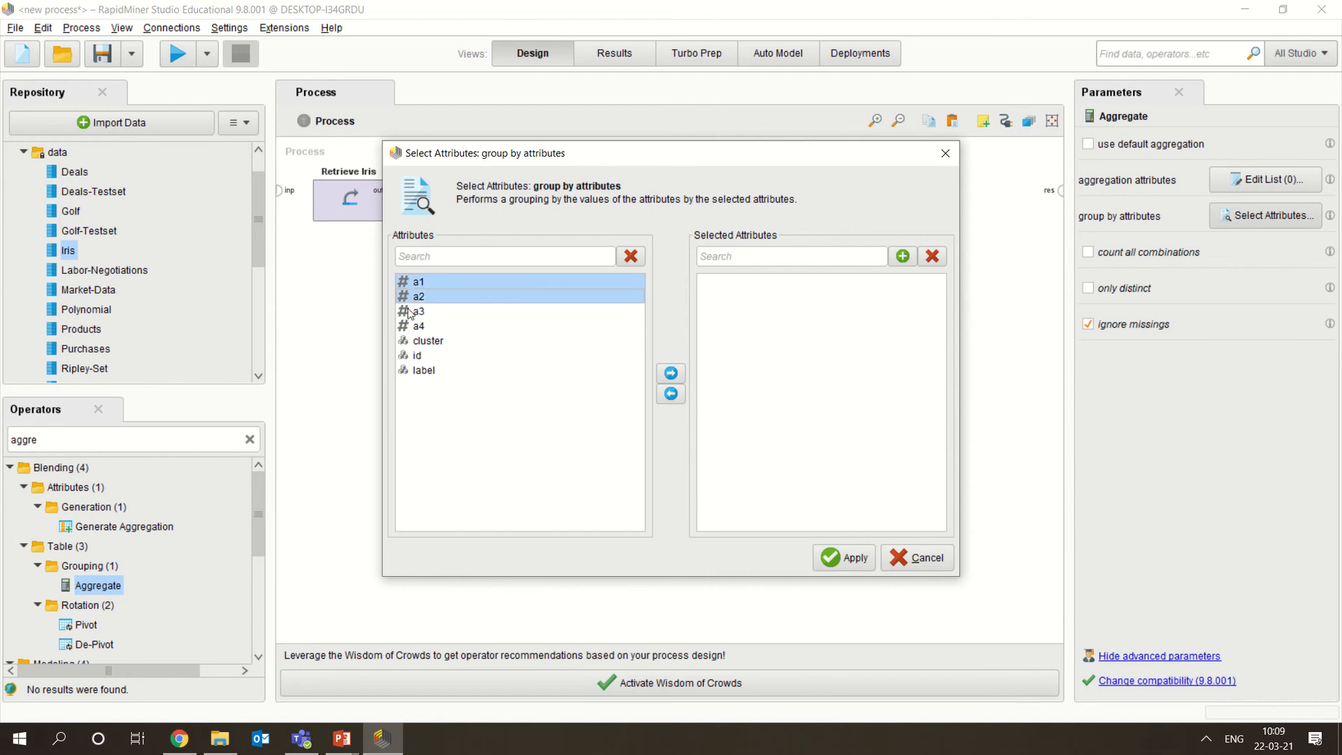
pyautogui.keyDown('ctrl'); pyautogui.click(409, 311); pyautogui.keyUp('ctrl')
pyautogui.keyDown('ctrl'); pyautogui.click(409, 330); pyautogui.keyUp('ctrl')
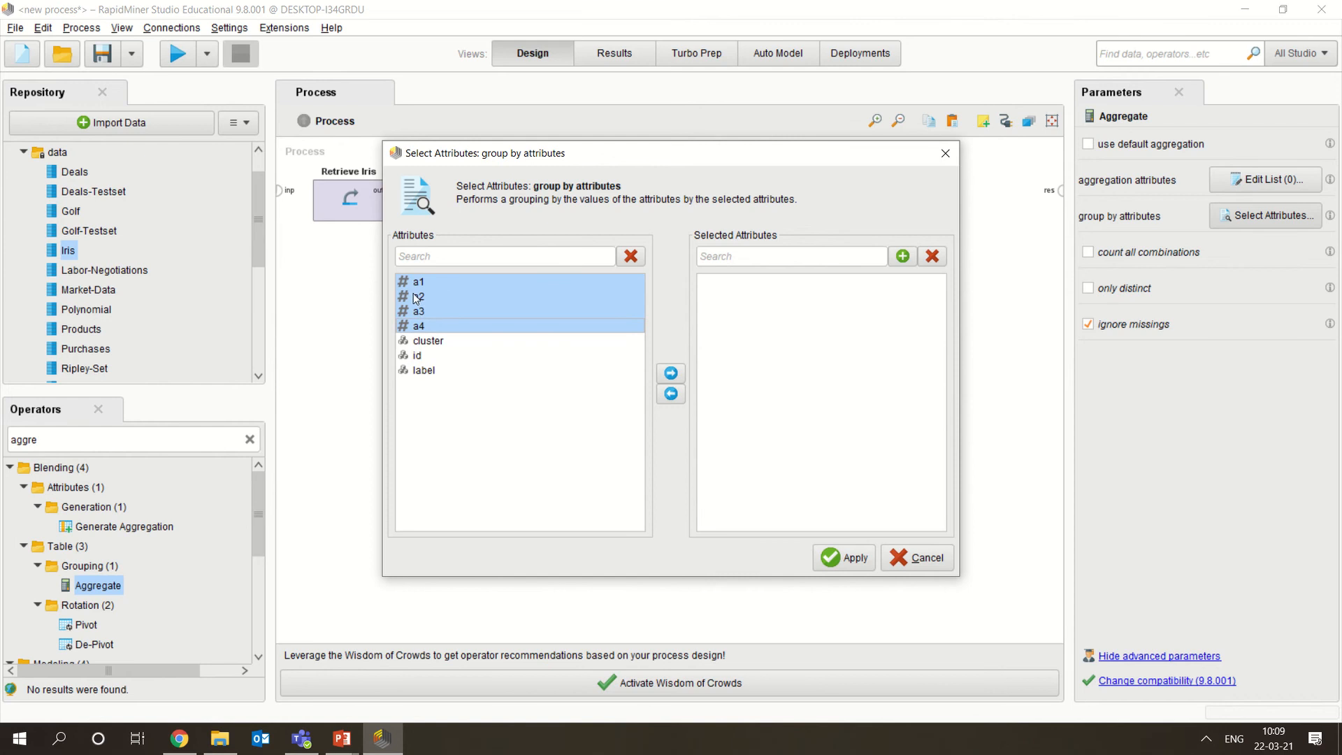
pyautogui.click(670, 372)
pyautogui.click(842, 557)
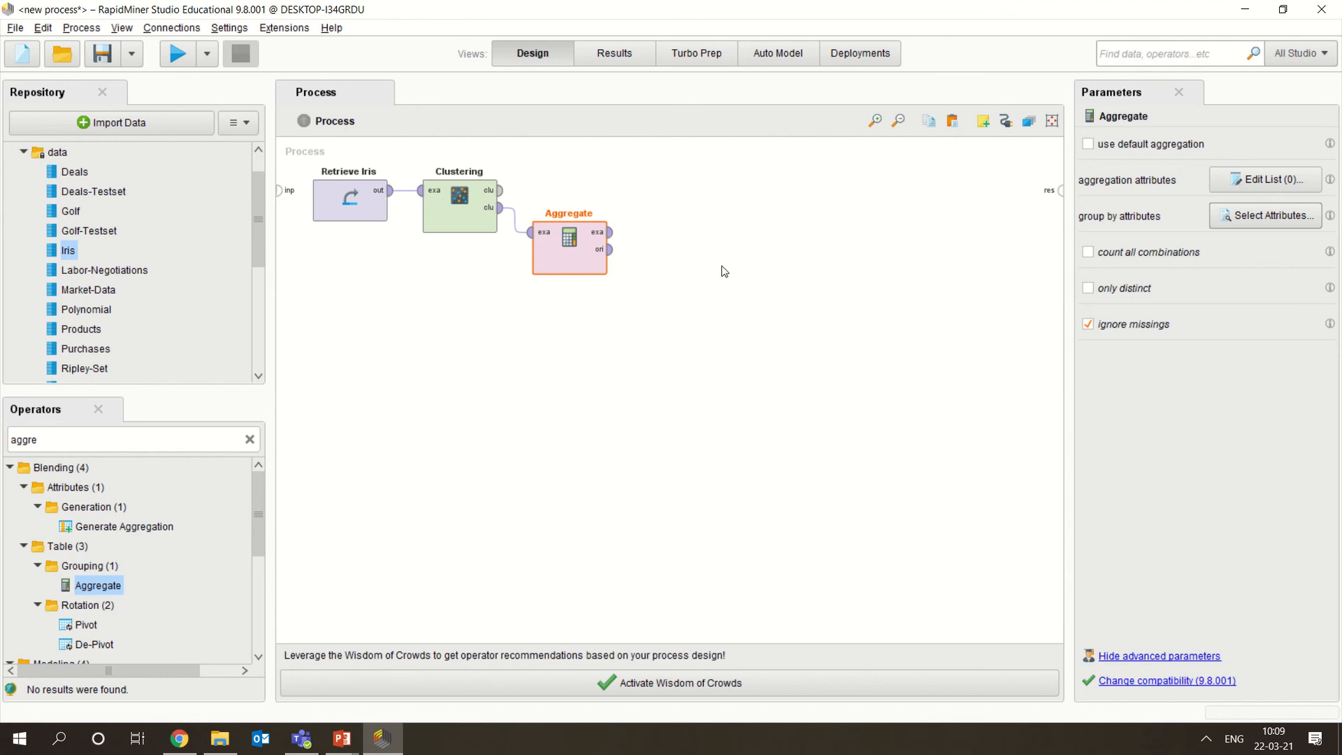
# Find the Reorder Attributes operator and place it in the process after Aggregate.
pyautogui.click(250, 440)
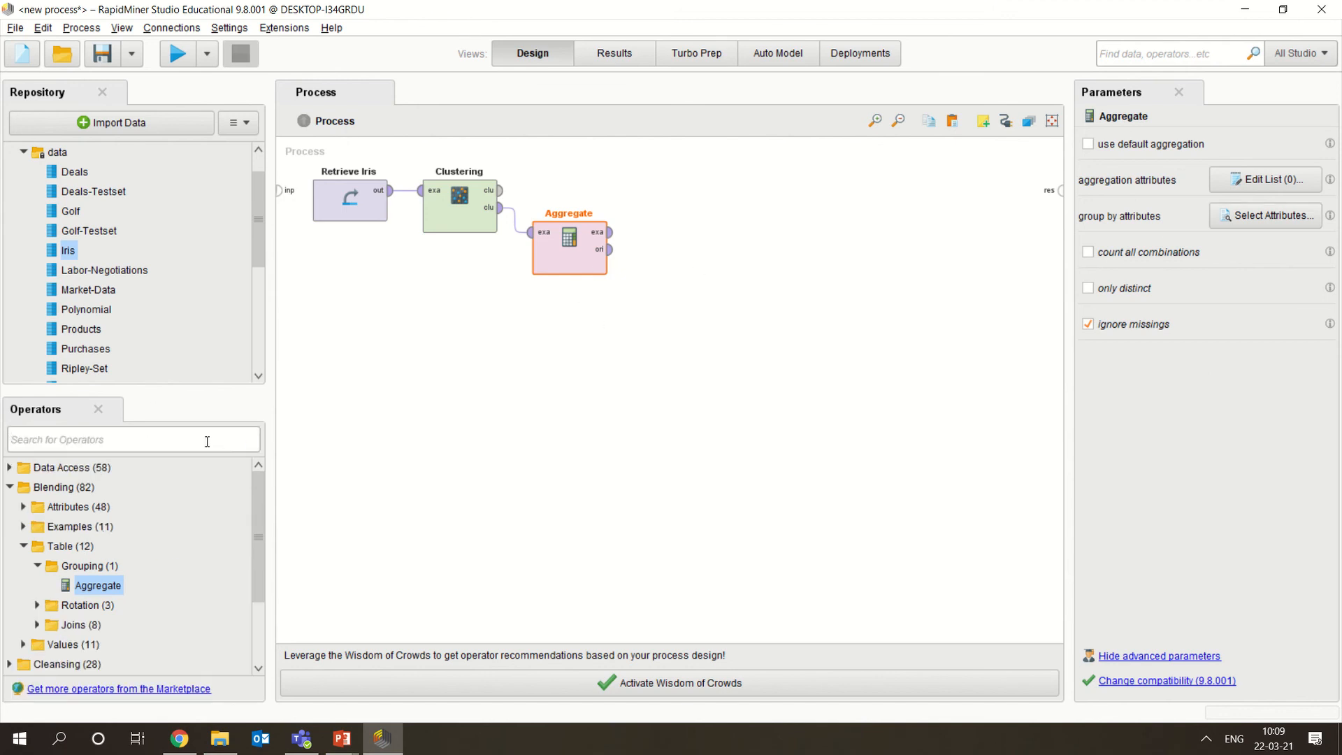
pyautogui.write('re')
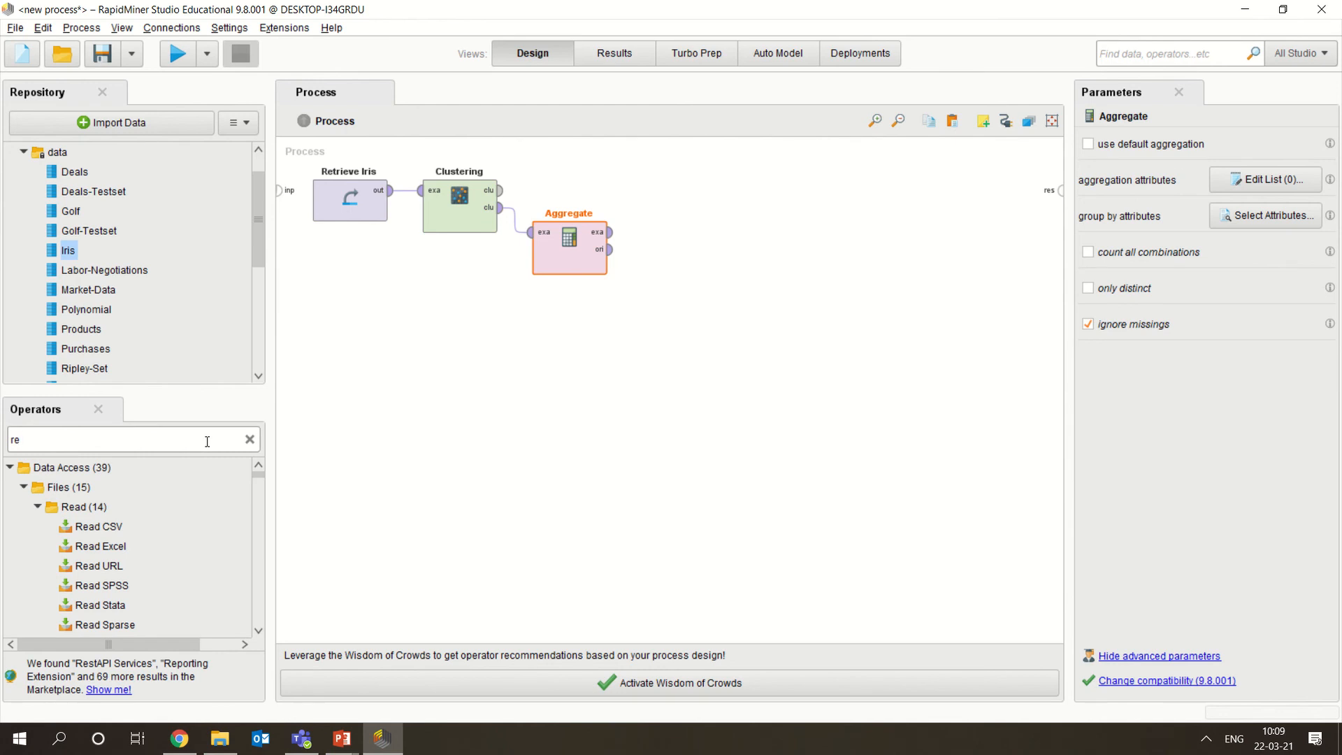
pyautogui.write('order')
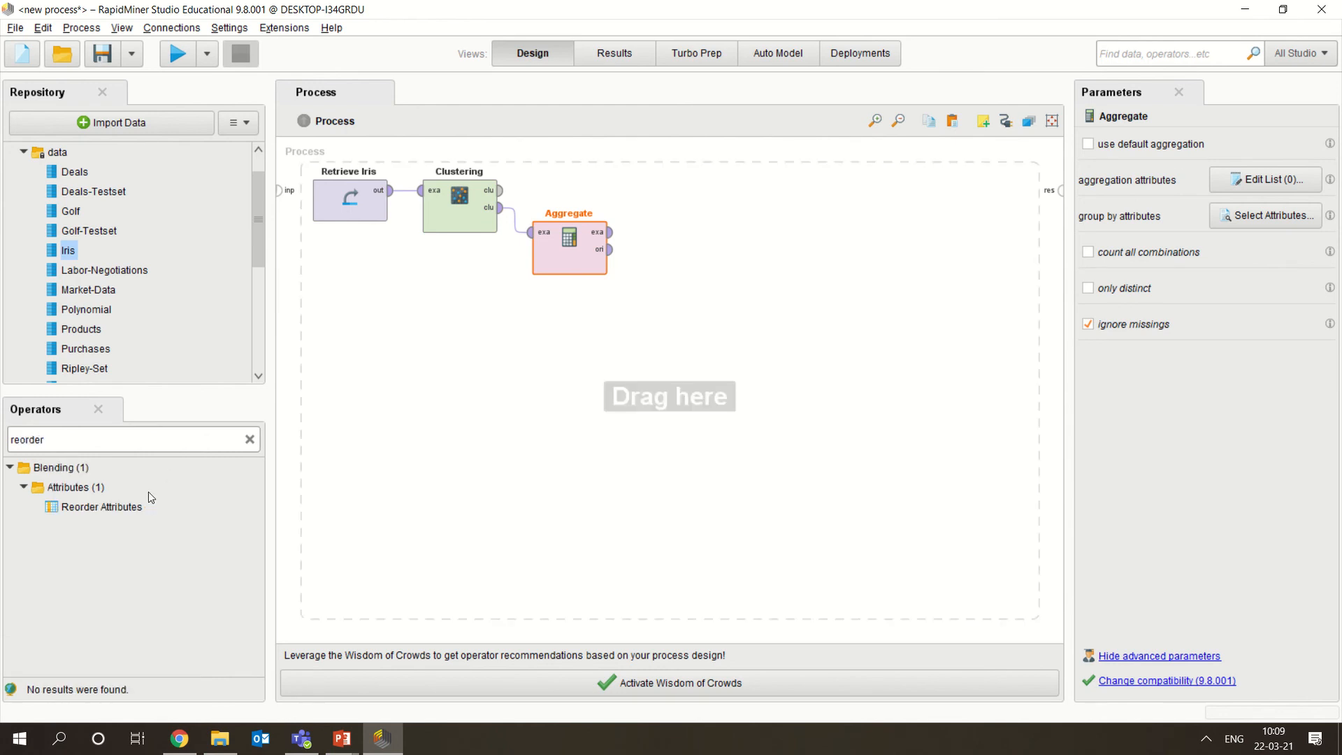
pyautogui.moveTo(143, 508); pyautogui.dragTo(701, 349)
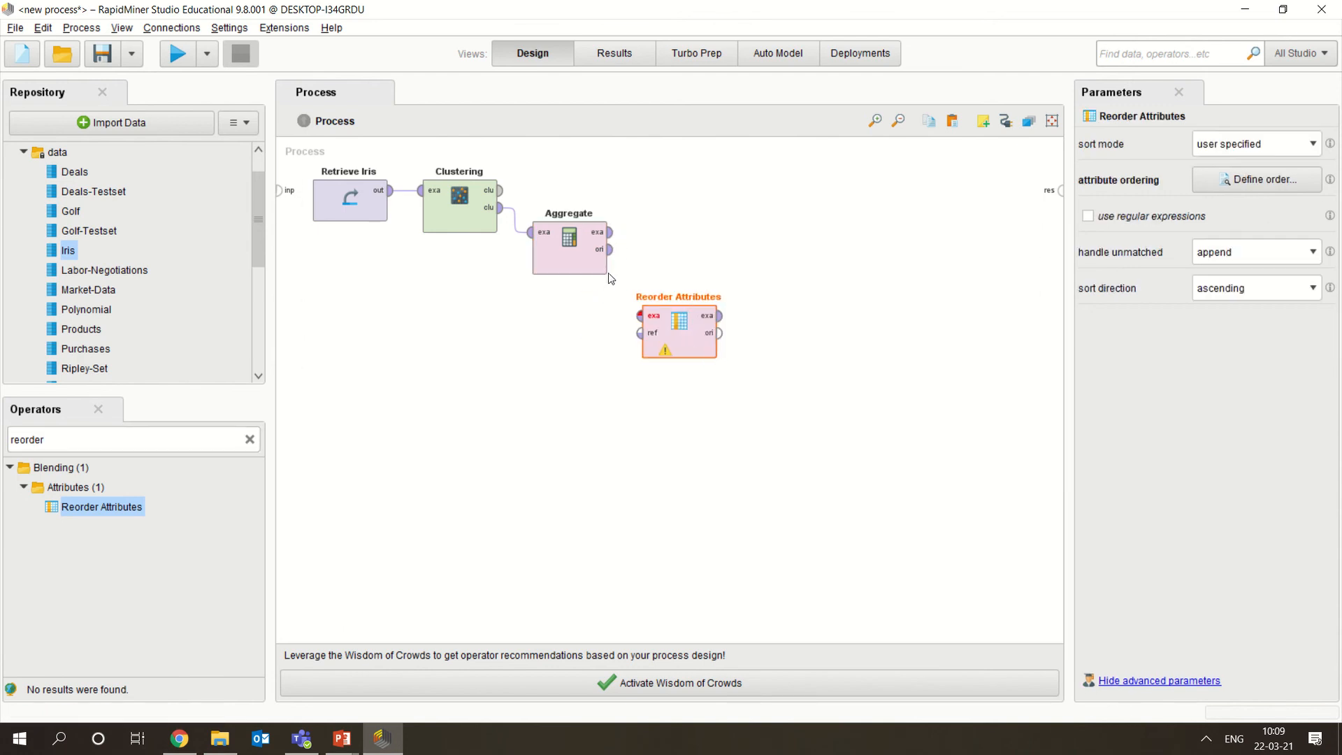
# Connect Aggregate's example set output to the example set input of Reorder Attributes and show the parameters of Reorder Attributes.
pyautogui.moveTo(611, 240)
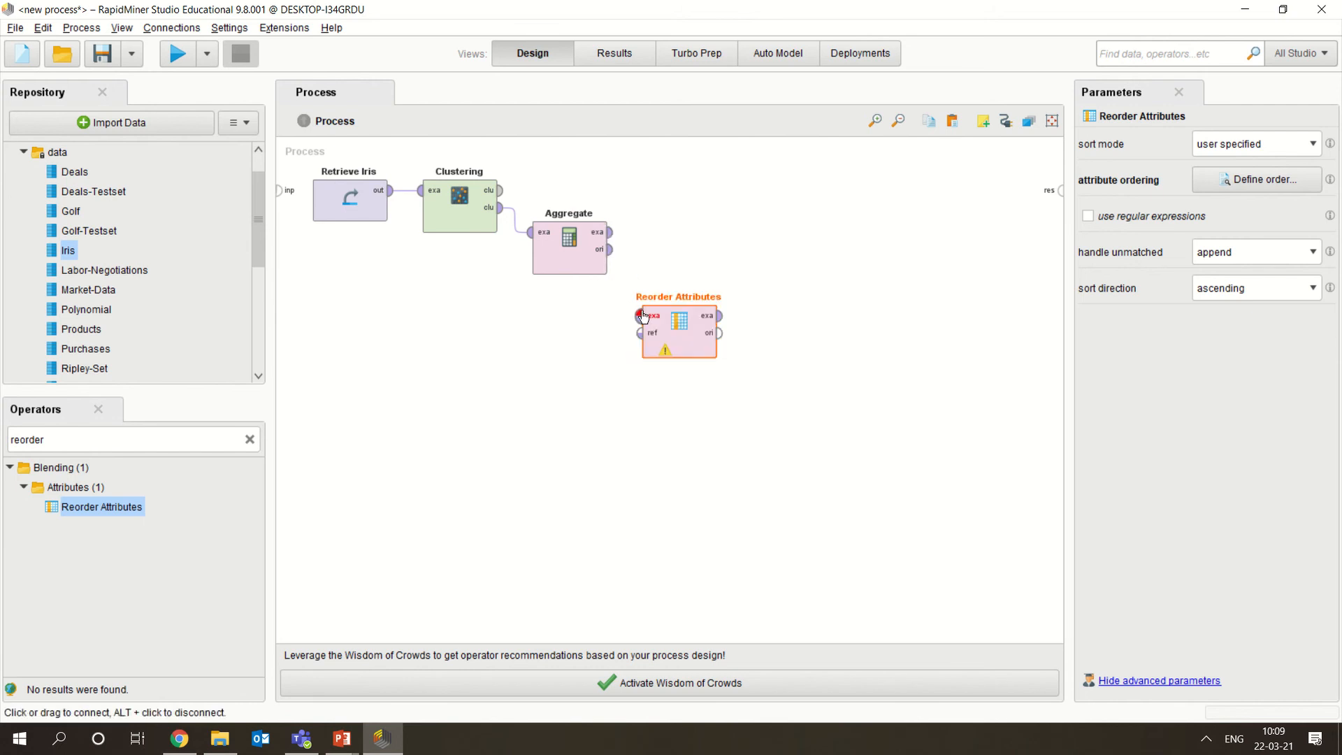
pyautogui.moveTo(643, 316)
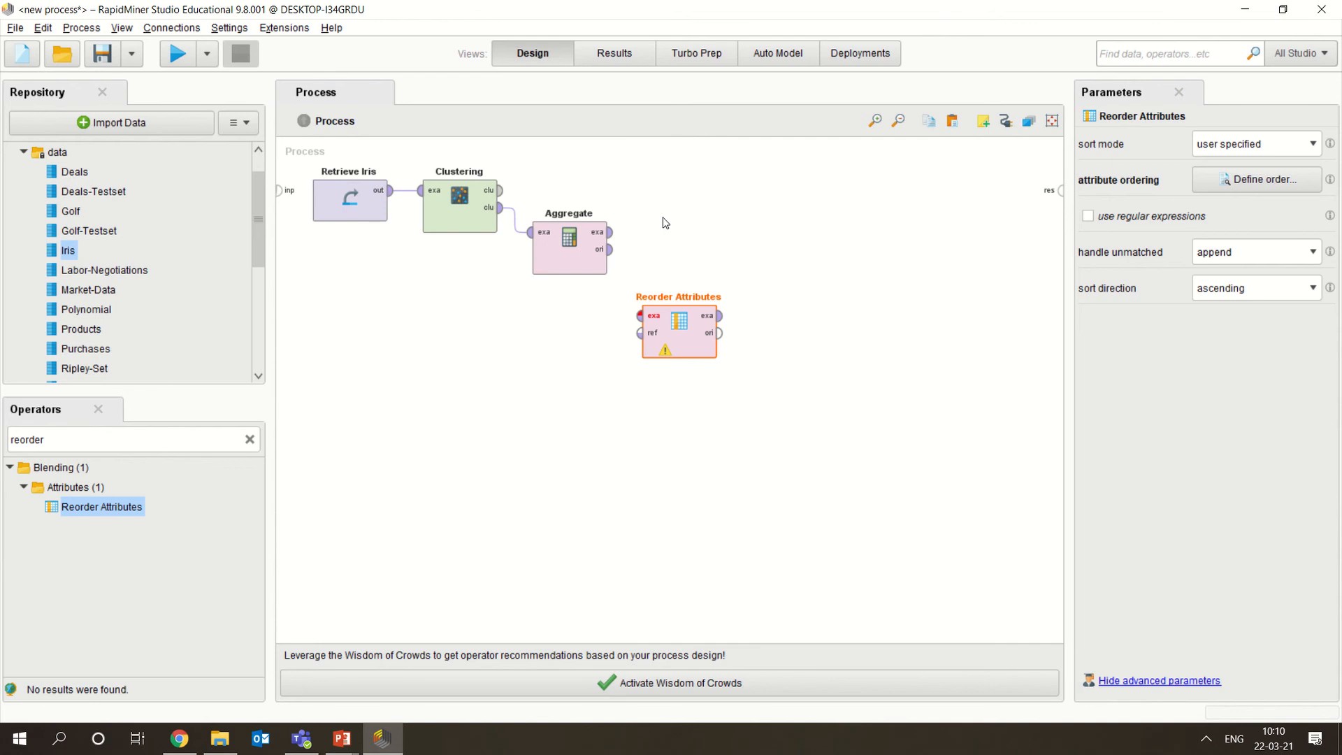
pyautogui.click(610, 232)
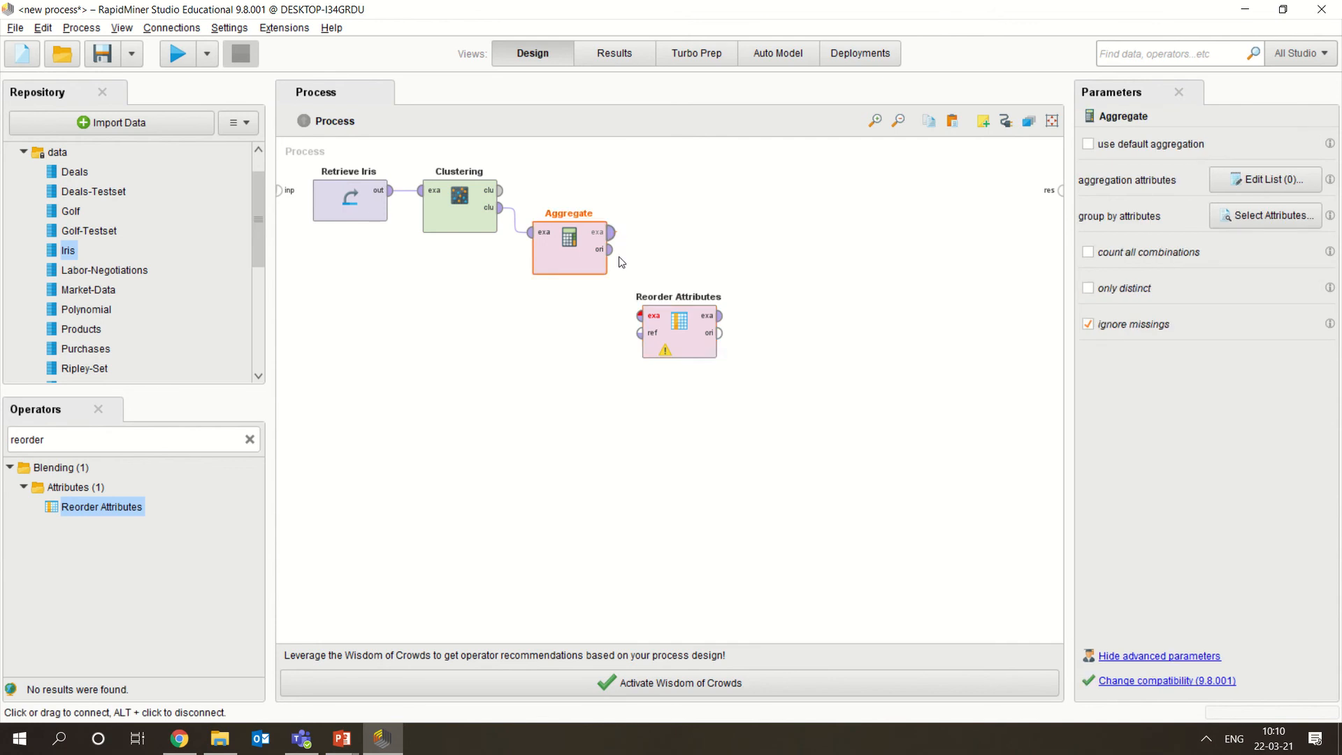
pyautogui.click(639, 316)
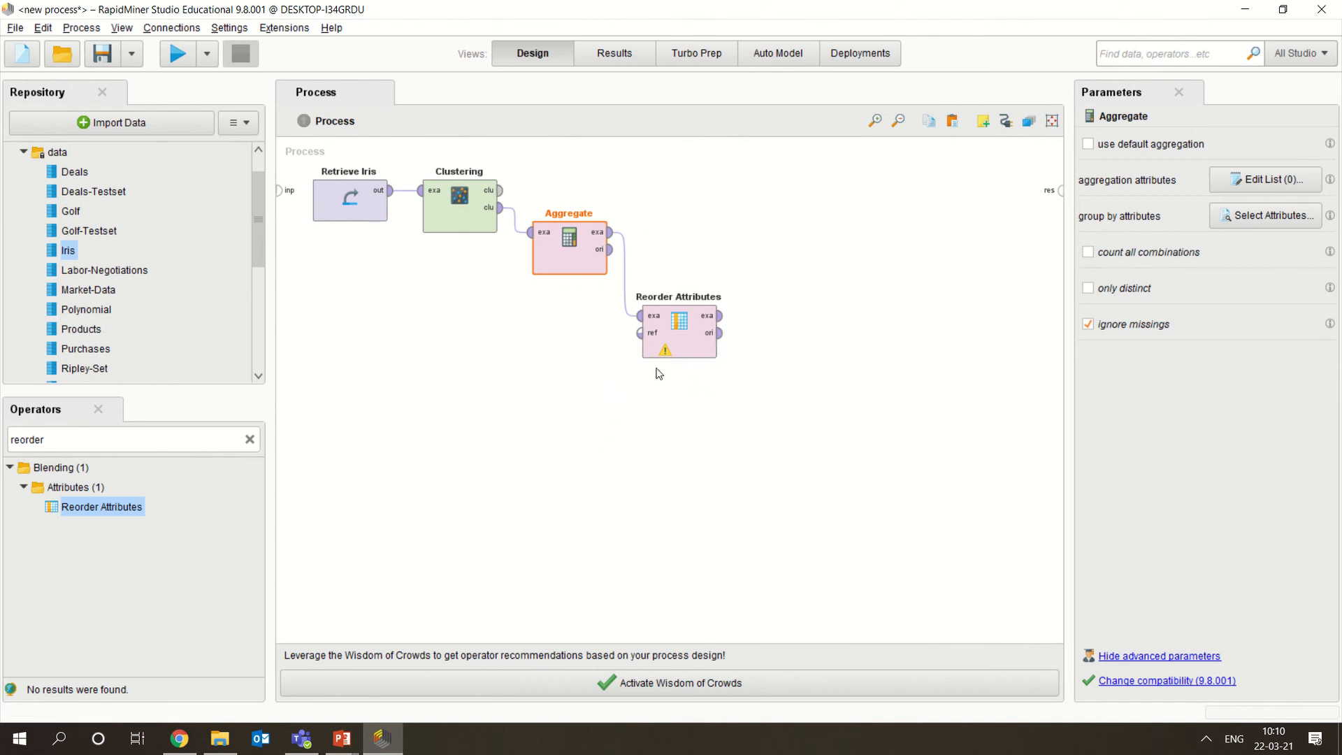
pyautogui.click(673, 353)
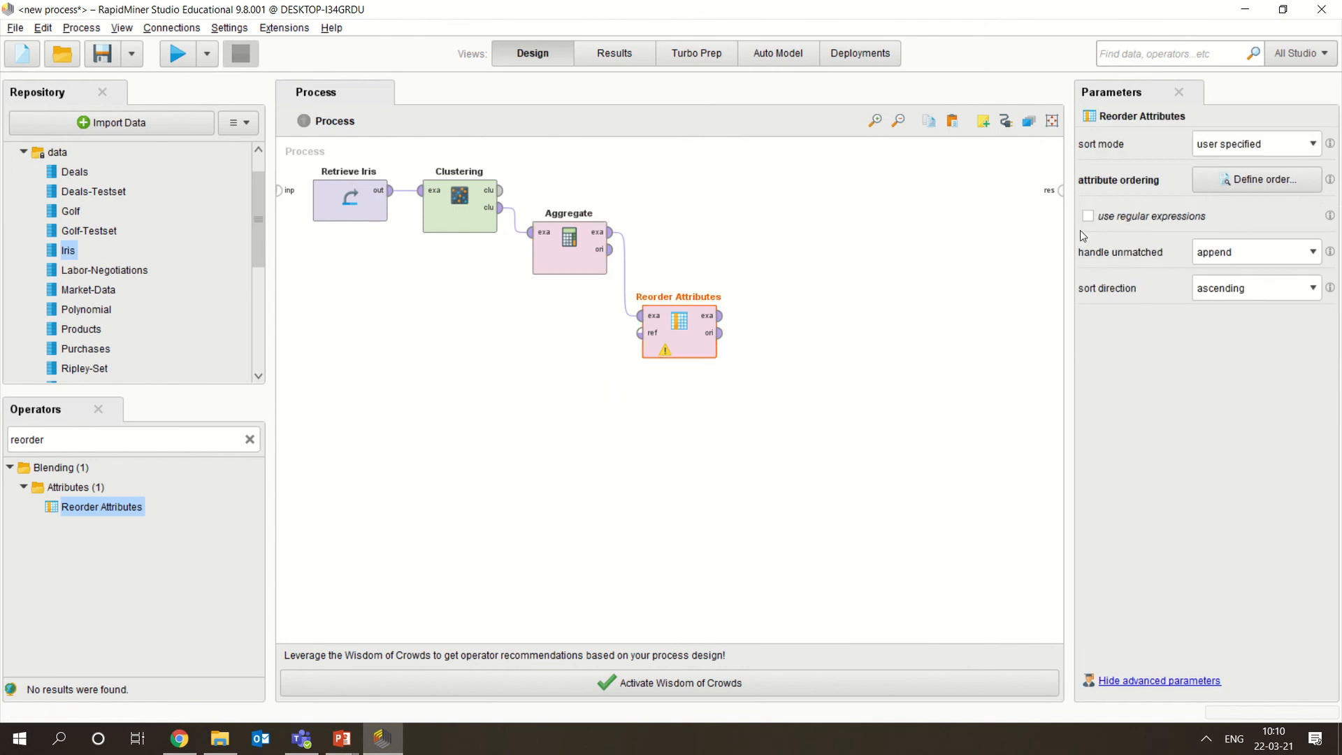
# Define the attribute ordering of Reorder Attributes as a4, a3, a2, a1.
pyautogui.click(1237, 176)
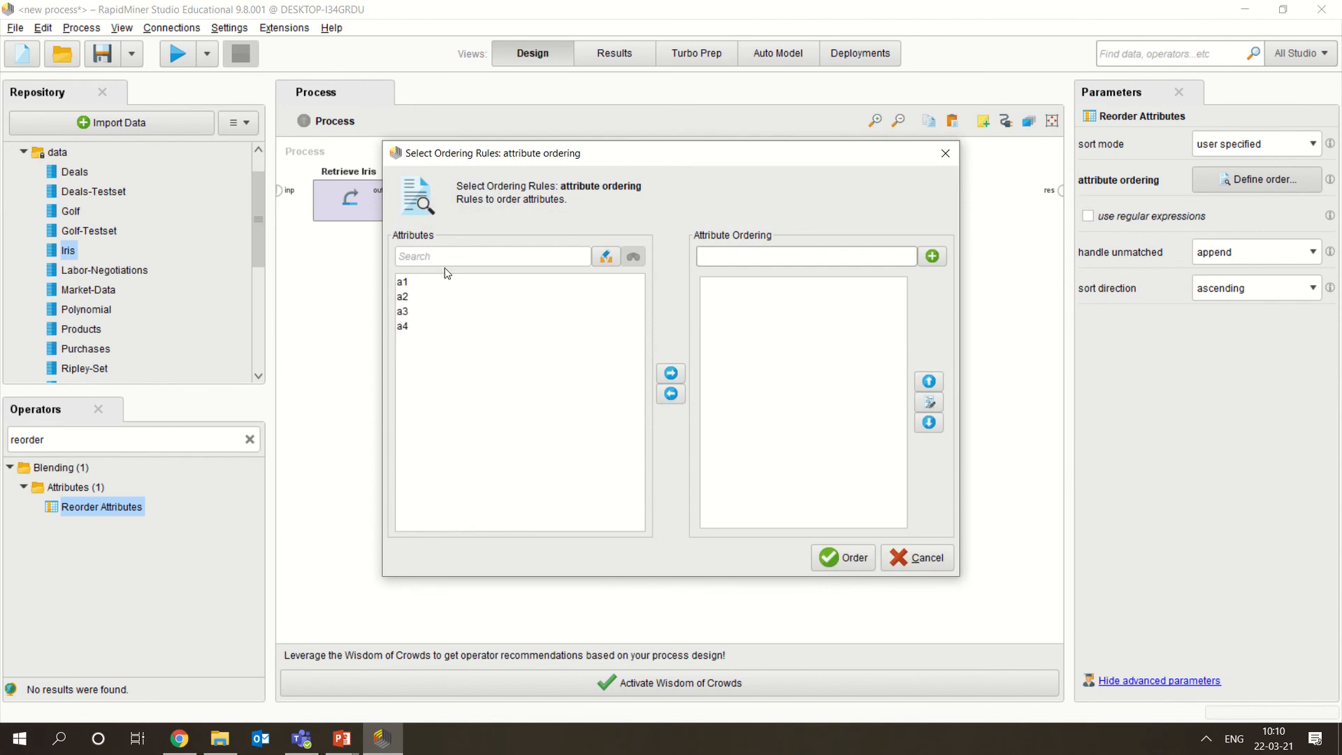
pyautogui.click(404, 328)
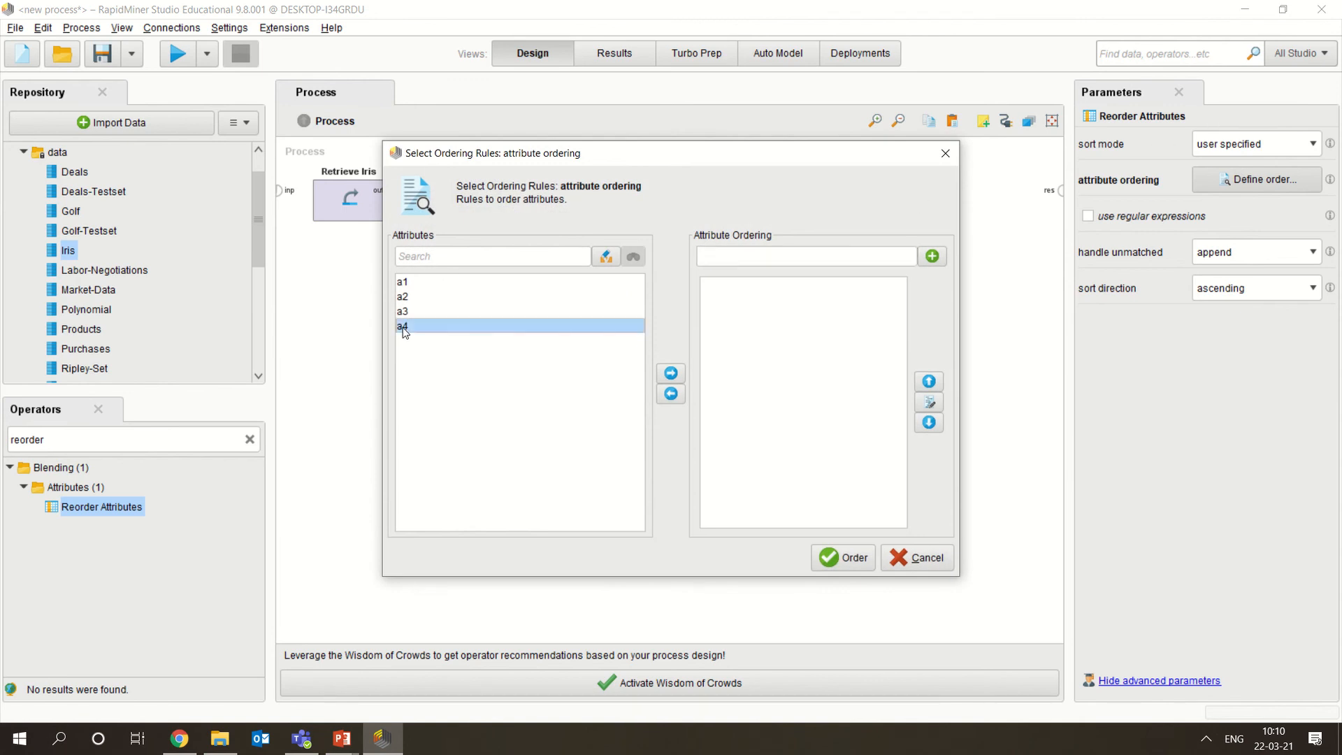
pyautogui.click(671, 374)
pyautogui.click(412, 313)
pyautogui.click(671, 373)
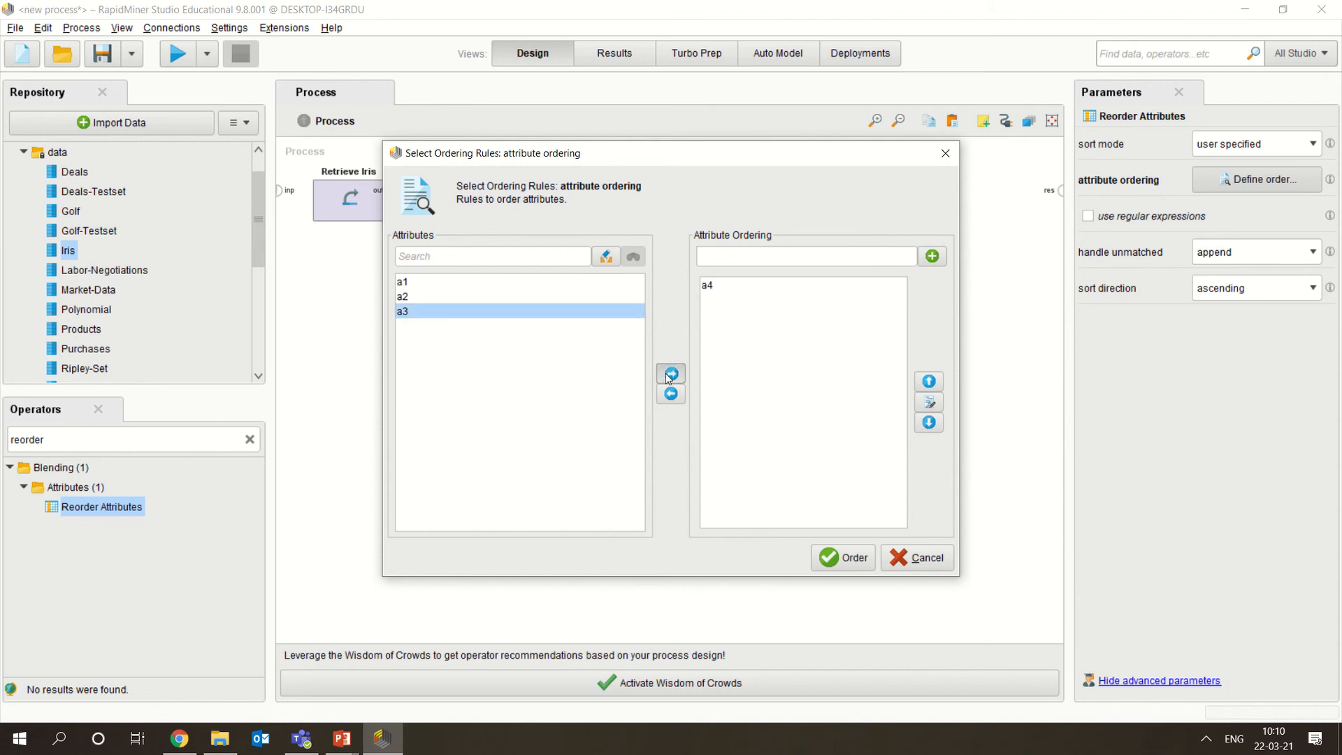
pyautogui.click(413, 297)
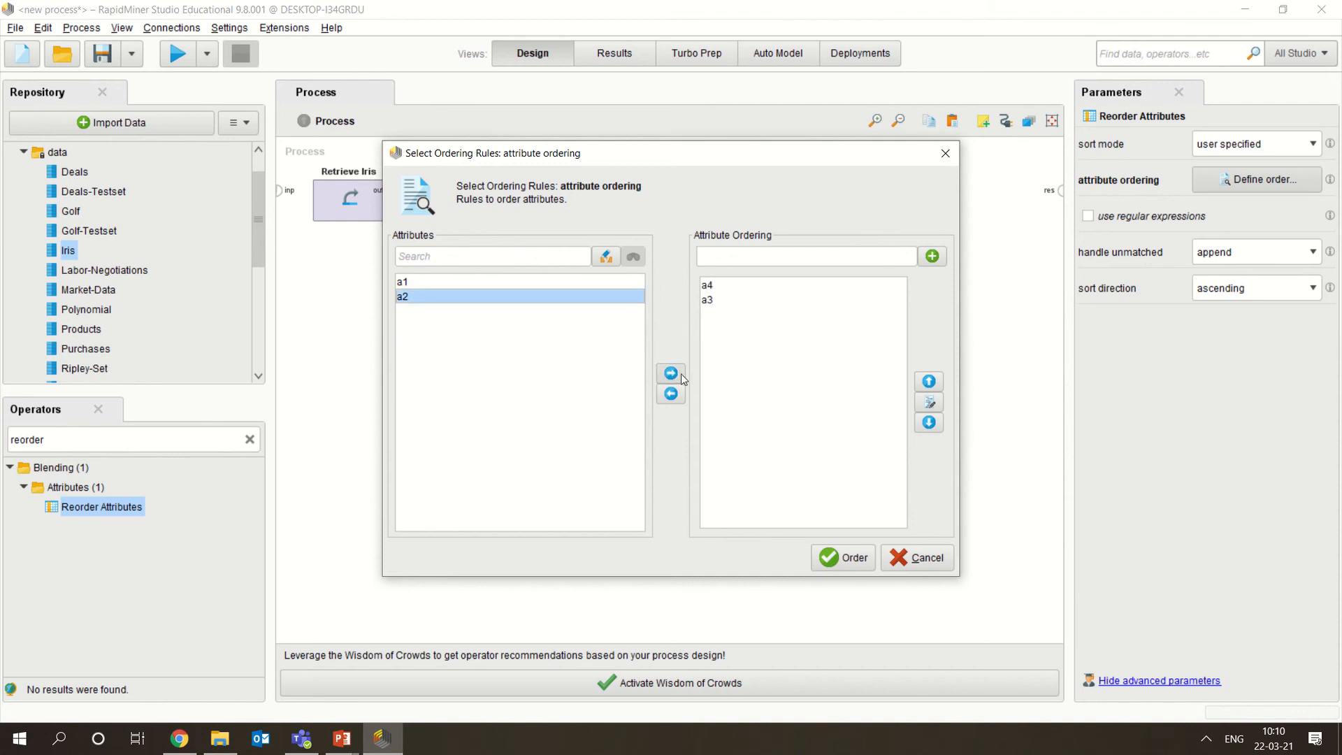
pyautogui.click(671, 373)
pyautogui.click(414, 285)
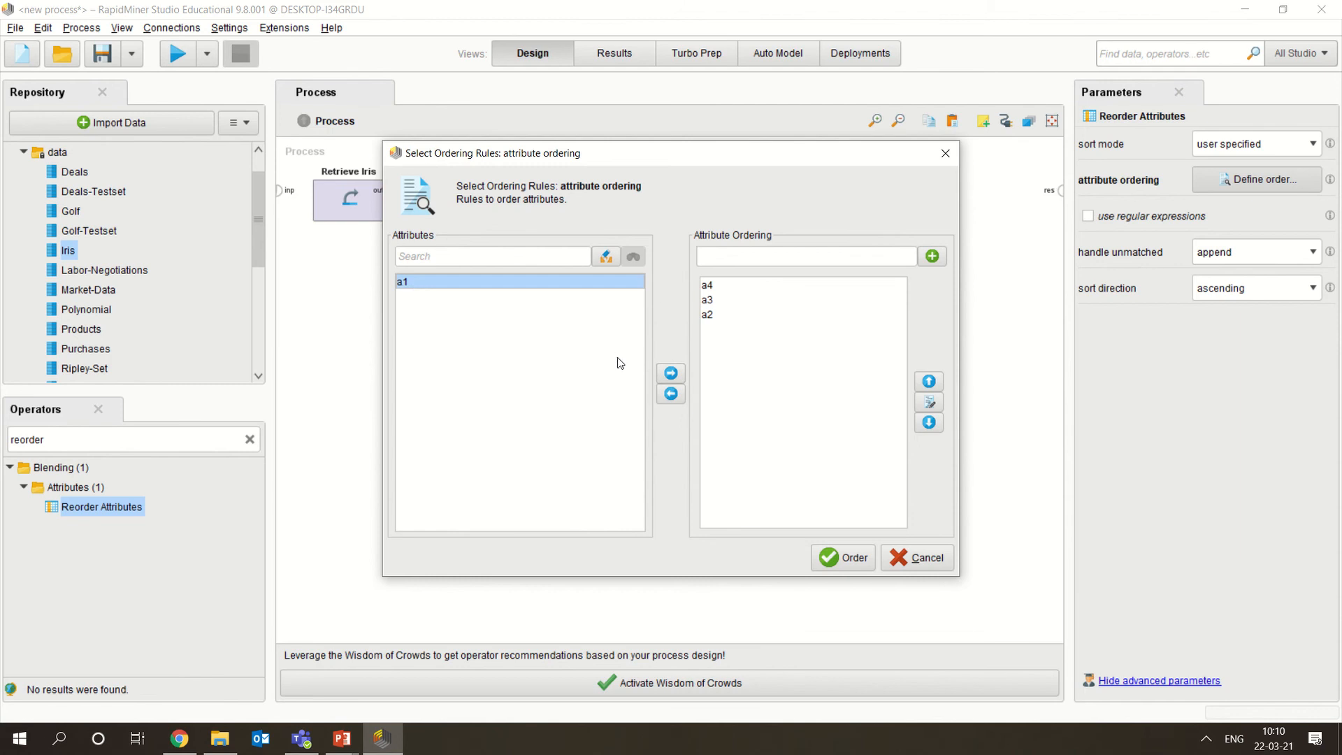
pyautogui.click(671, 374)
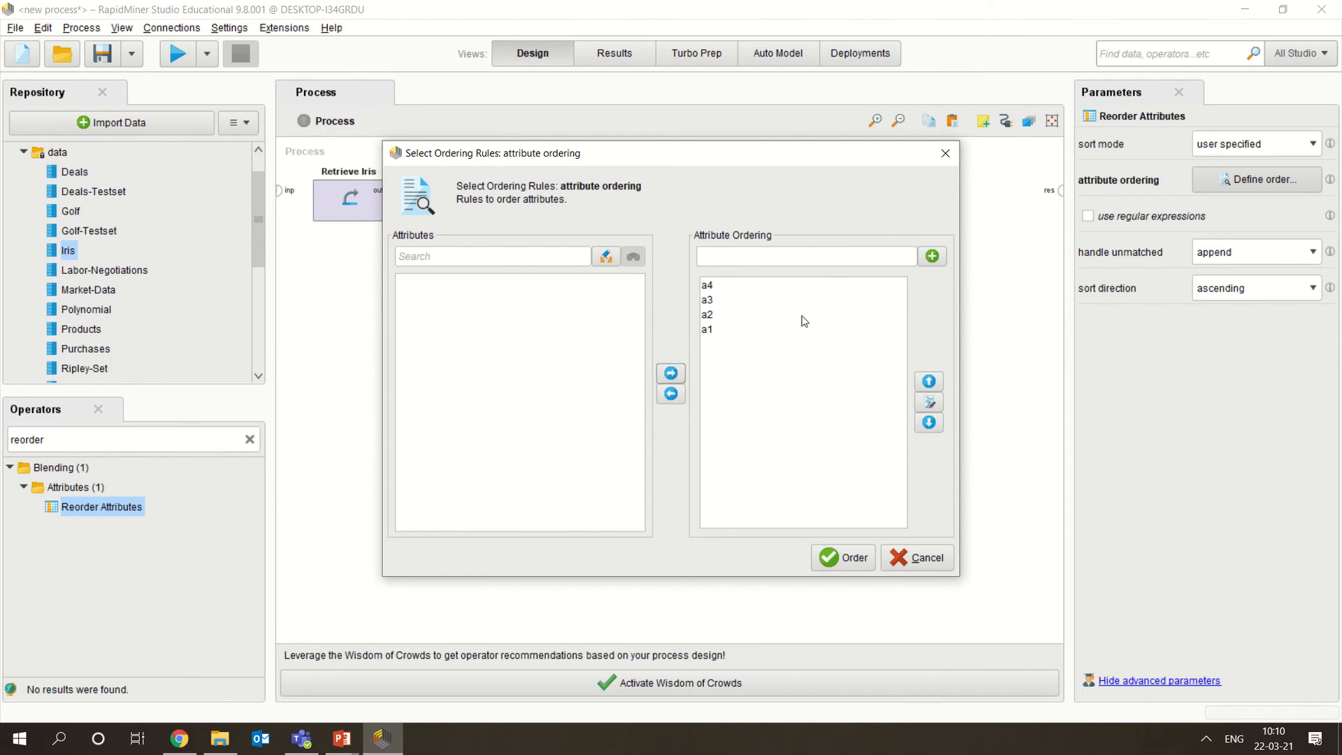
pyautogui.click(843, 557)
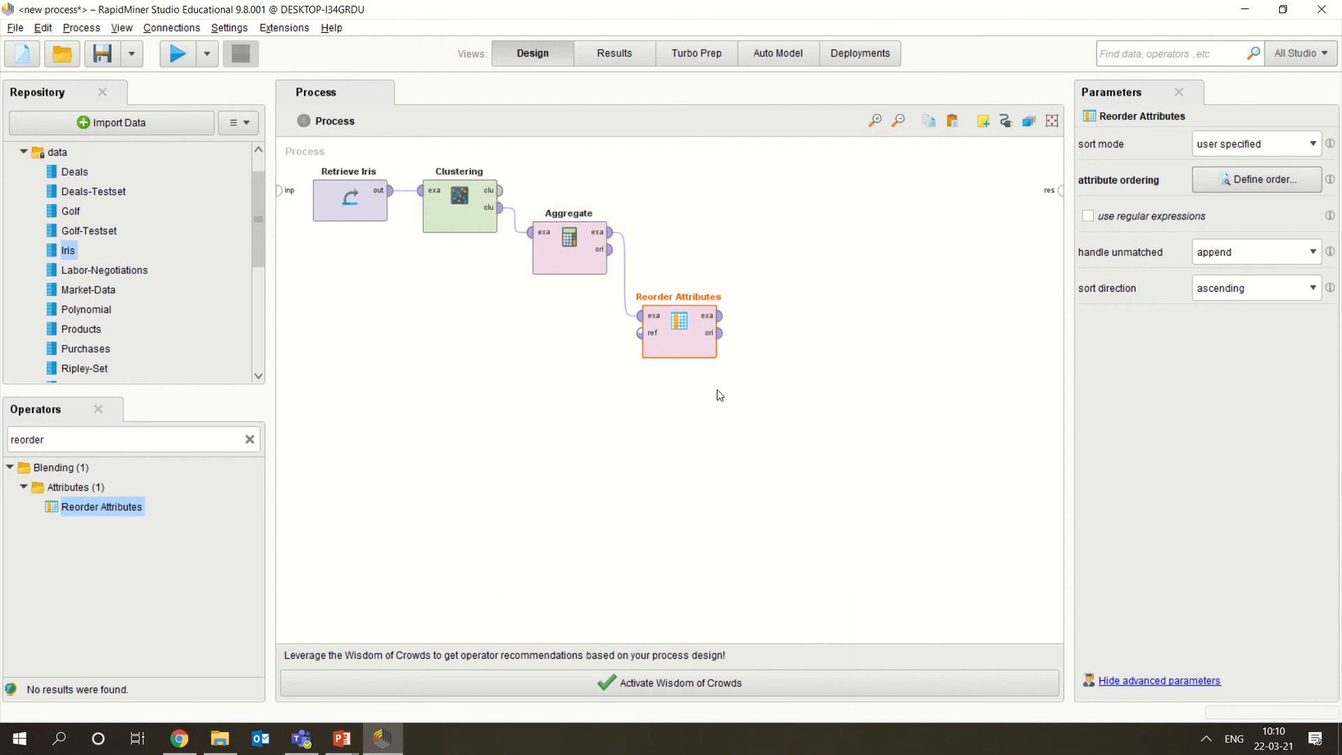
# Find the Sort operator and place it in the process after Reorder Attributes.
pyautogui.click(249, 439)
pyautogui.click(213, 442)
pyautogui.write('sort')
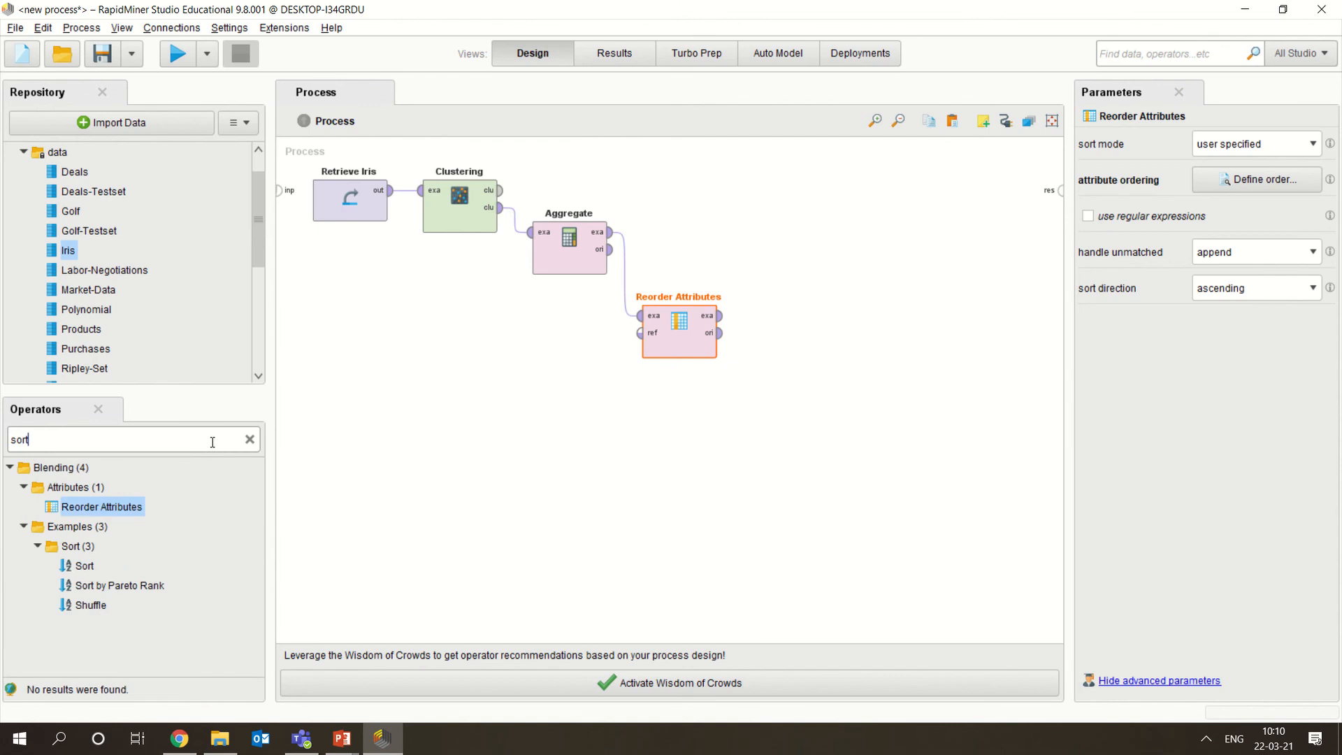
pyautogui.moveTo(89, 508); pyautogui.dragTo(91, 513)
pyautogui.moveTo(84, 566); pyautogui.dragTo(785, 312)
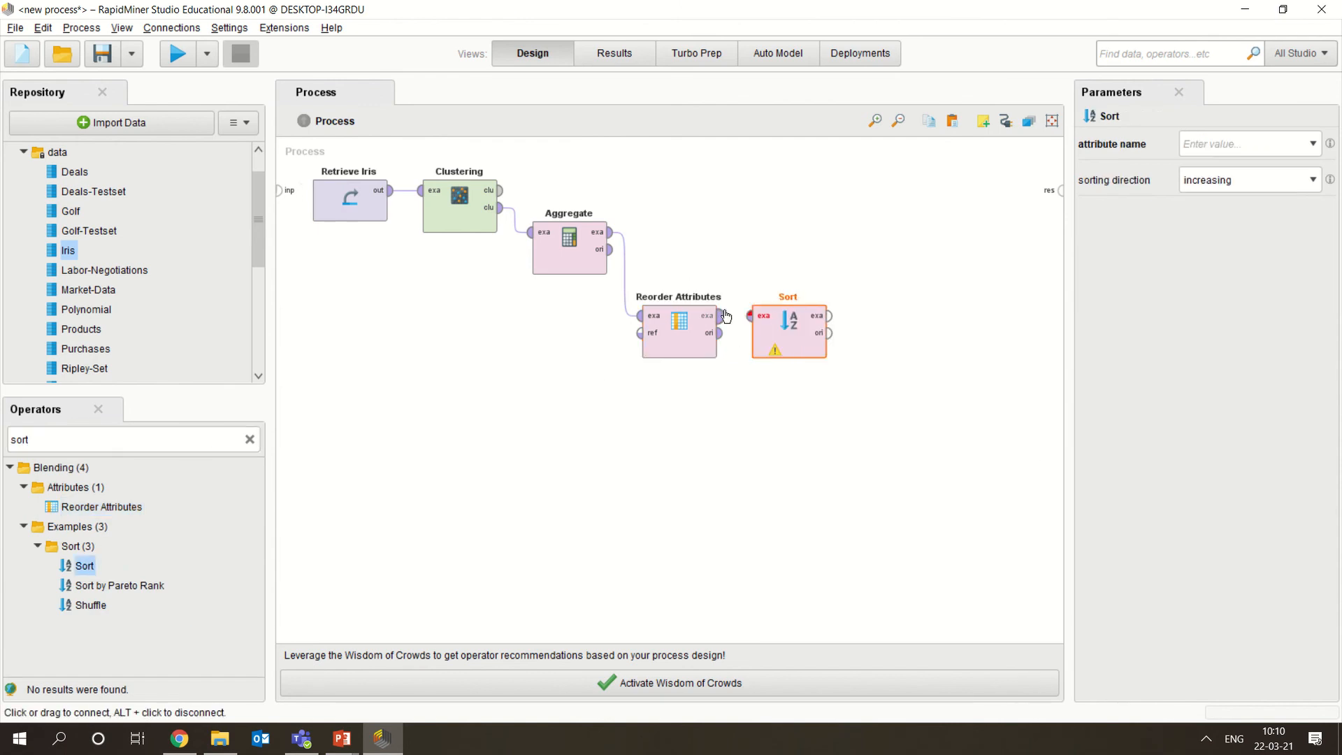
# Connect the example set output of Reorder Attributes to the example set input of Sort.
pyautogui.moveTo(726, 322)
pyautogui.click(720, 322)
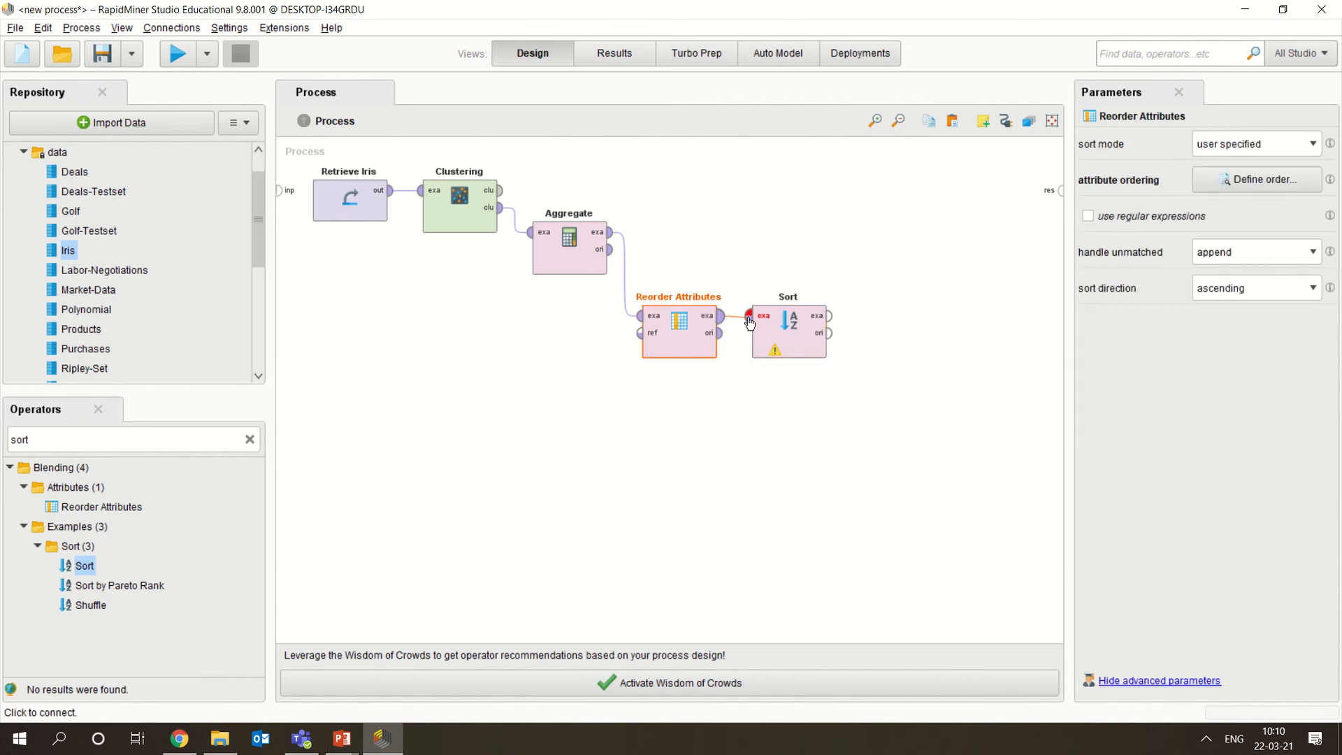
pyautogui.click(750, 315)
# Set the Sort operator to sort by attribute a4 in increasing direction.
pyautogui.click(791, 353)
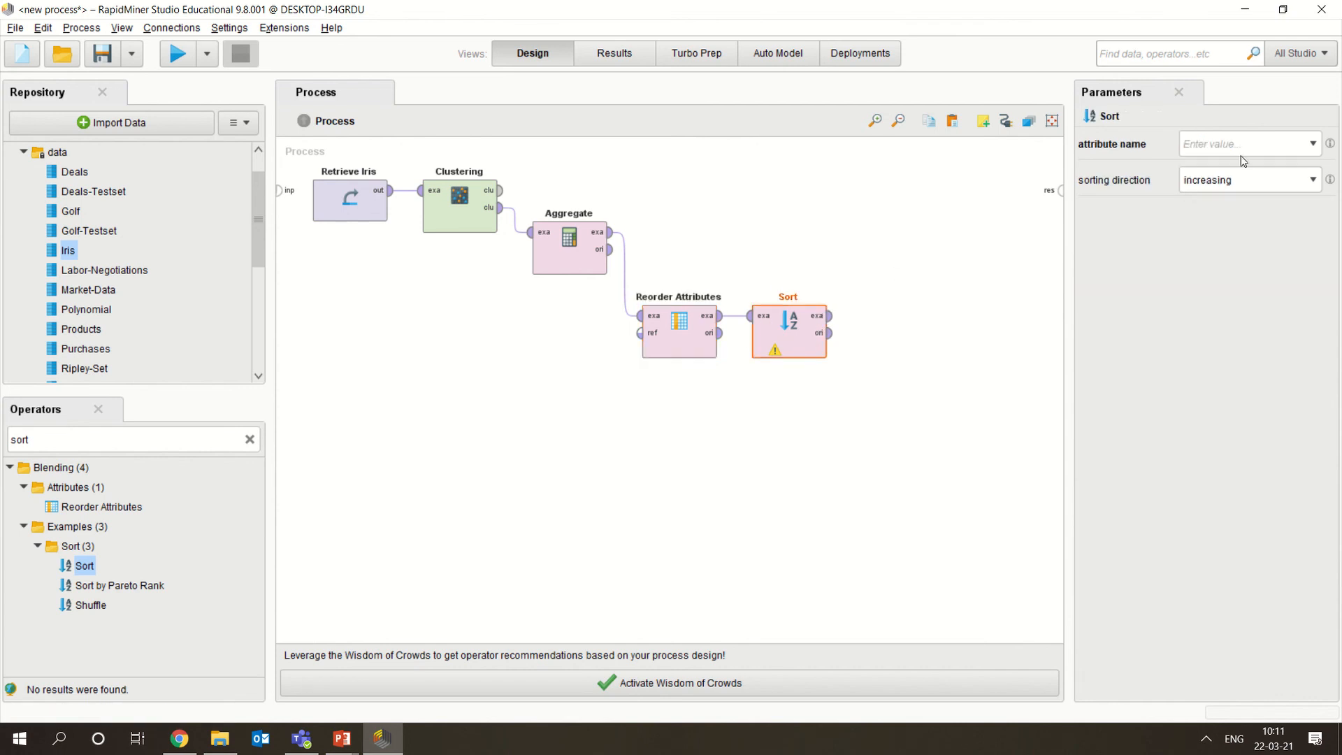
pyautogui.click(1311, 146)
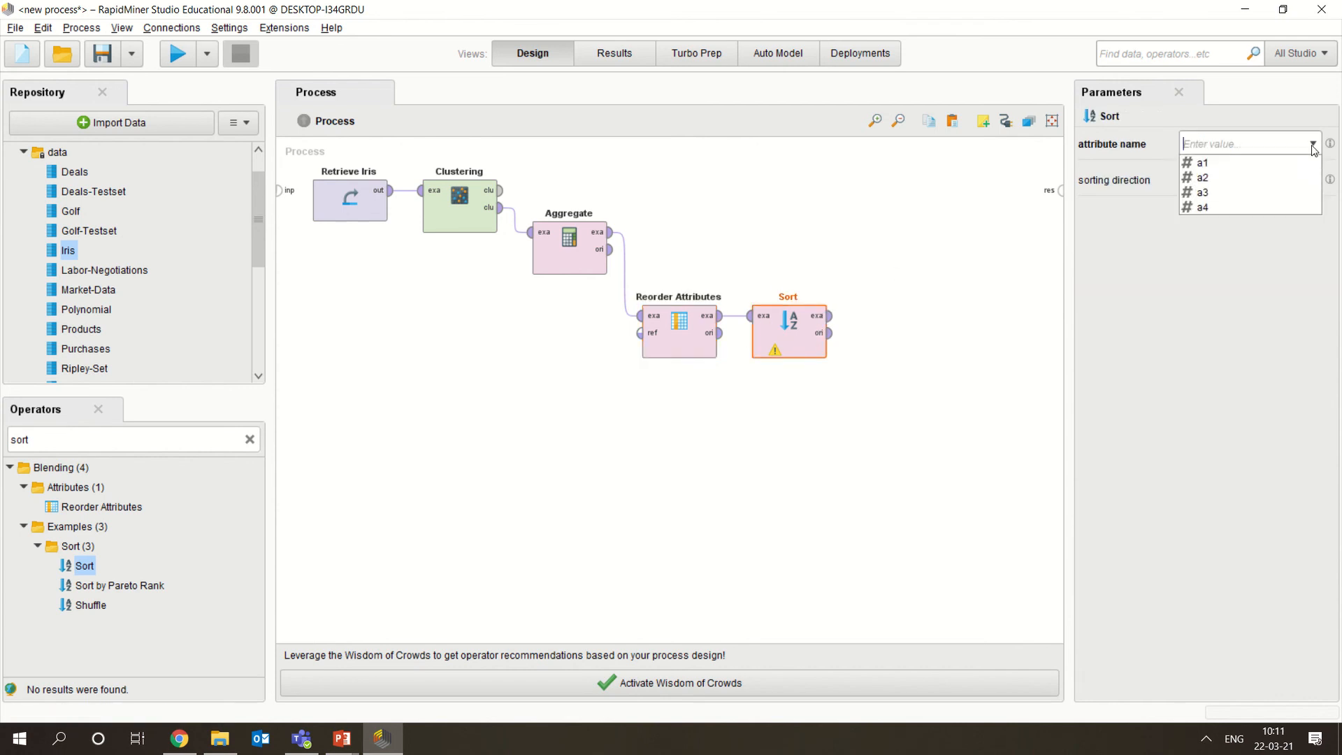
pyautogui.click(1222, 210)
pyautogui.click(1255, 191)
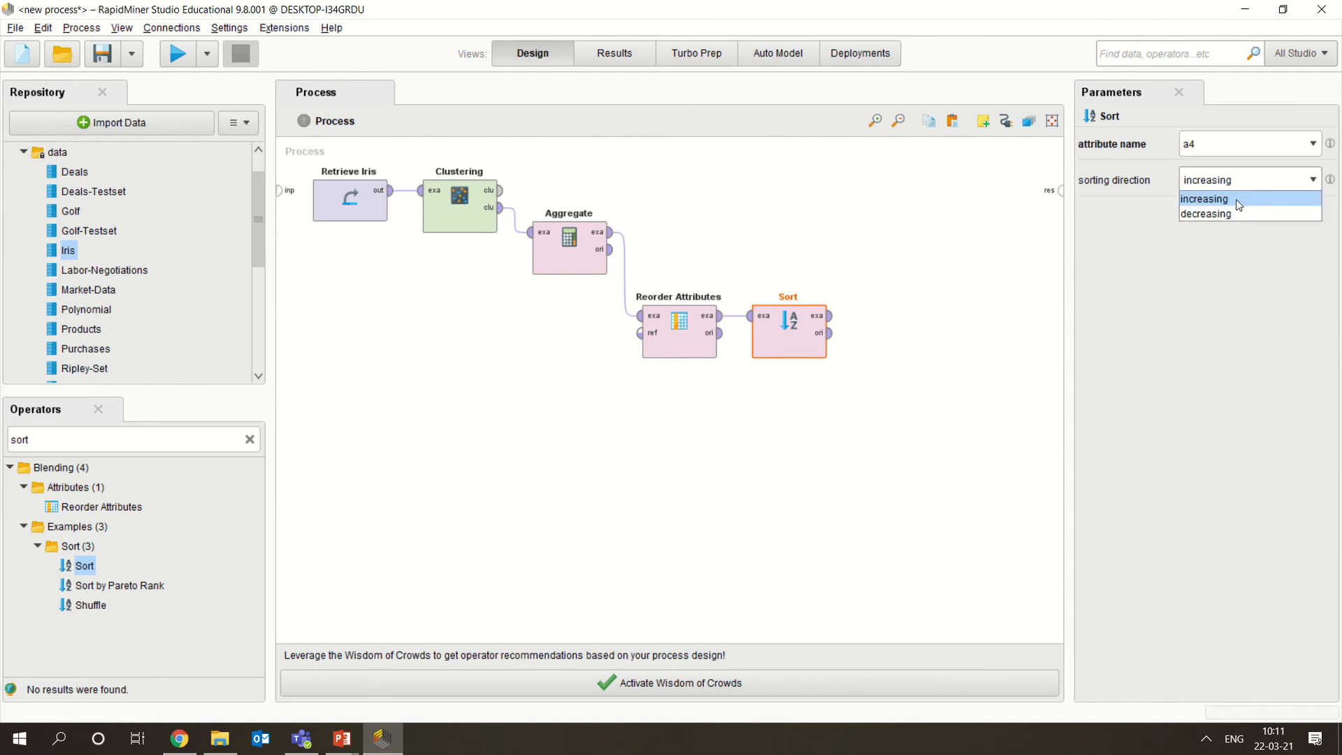
pyautogui.click(1235, 199)
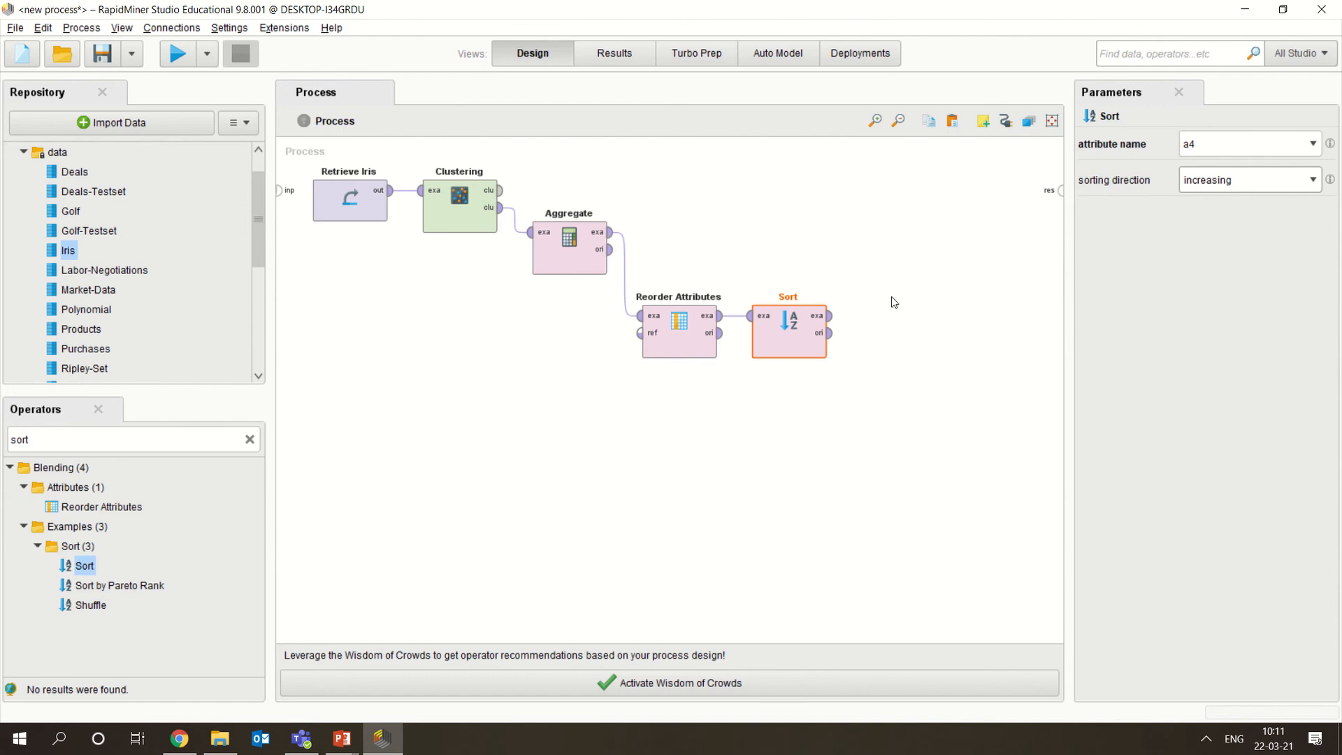
# Find the Rename operator, place it after Sort and connect Sort's example set output to its input.
pyautogui.click(248, 440)
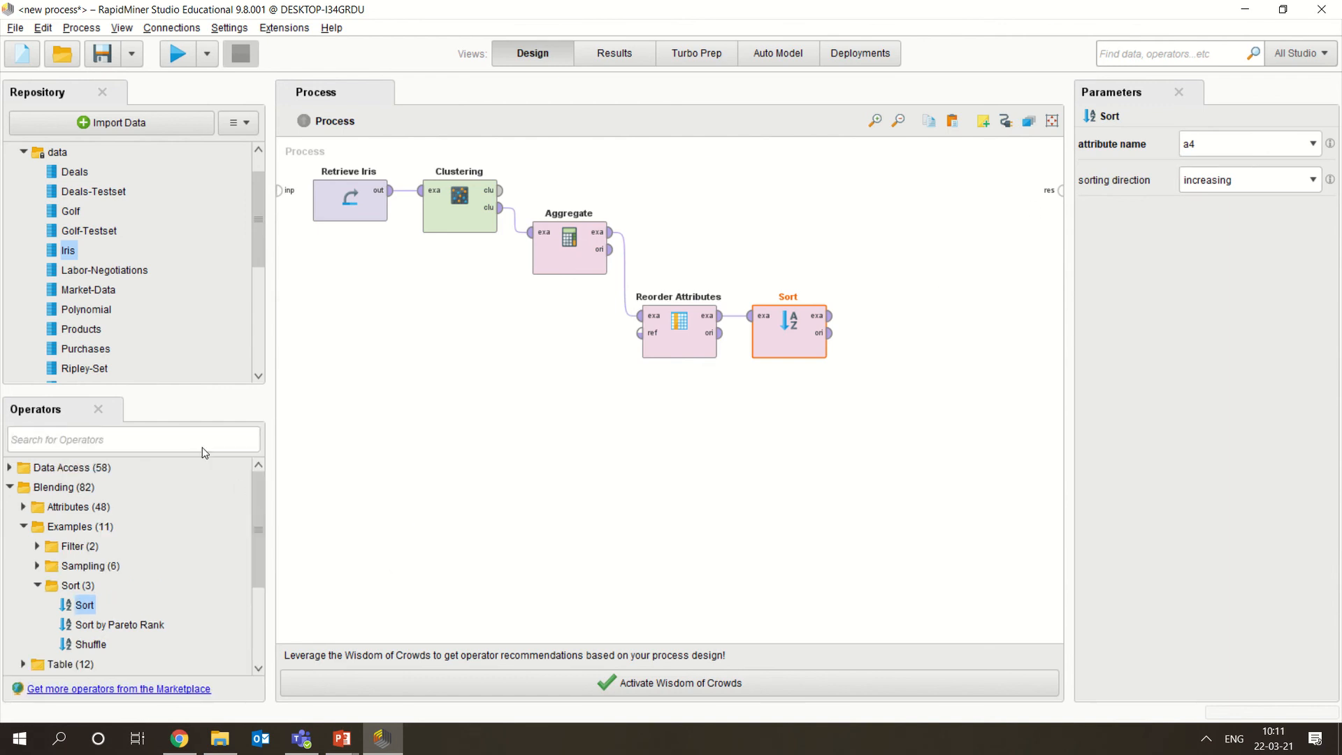
pyautogui.write('rename')
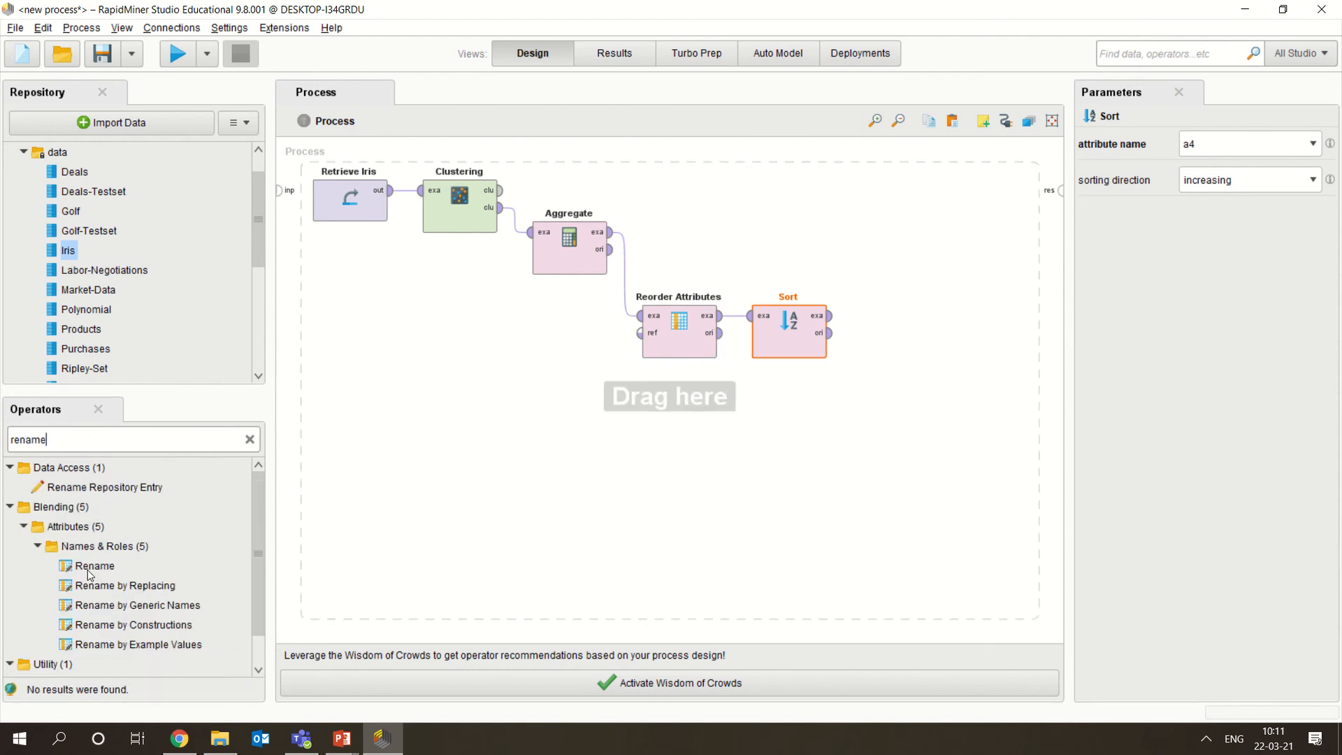
pyautogui.moveTo(87, 567); pyautogui.dragTo(885, 322)
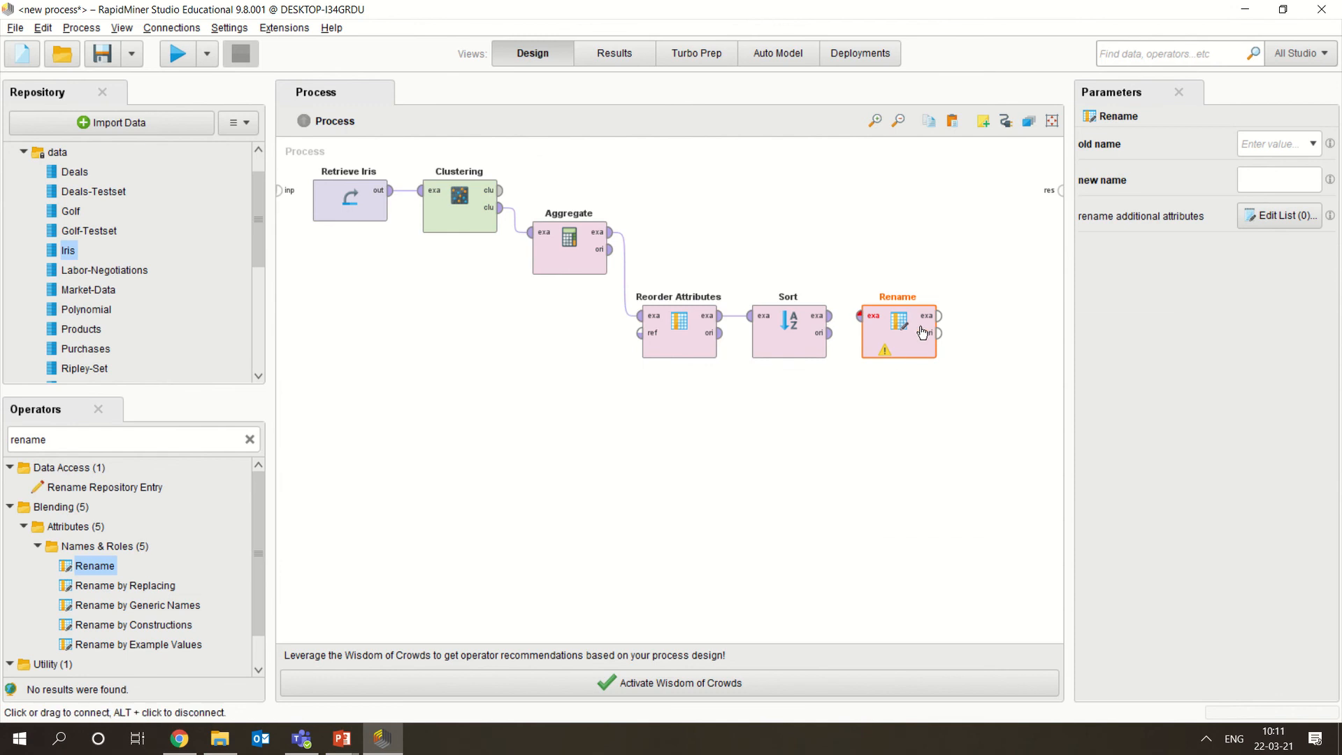
pyautogui.moveTo(830, 323)
pyautogui.moveTo(831, 317); pyautogui.dragTo(858, 318)
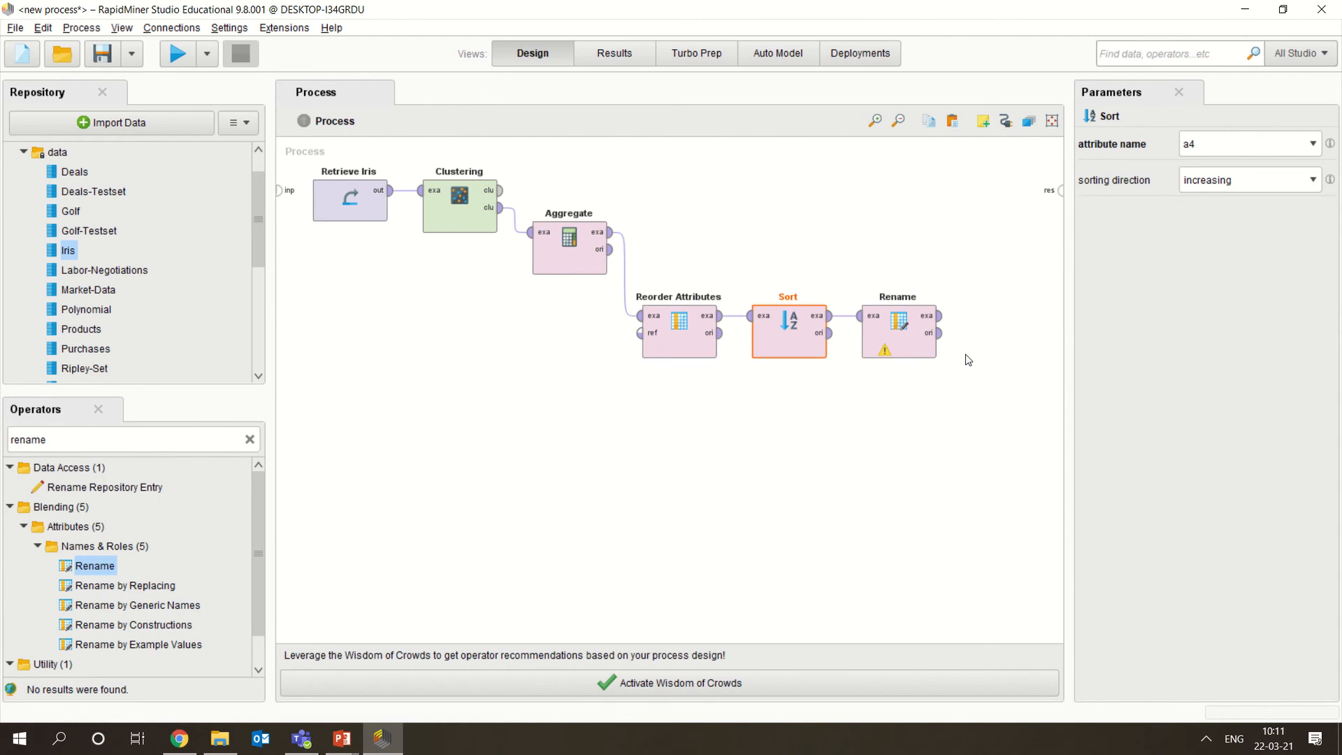
# Set the Rename operator to rename attribute a4 to Petal Width.
pyautogui.click(906, 343)
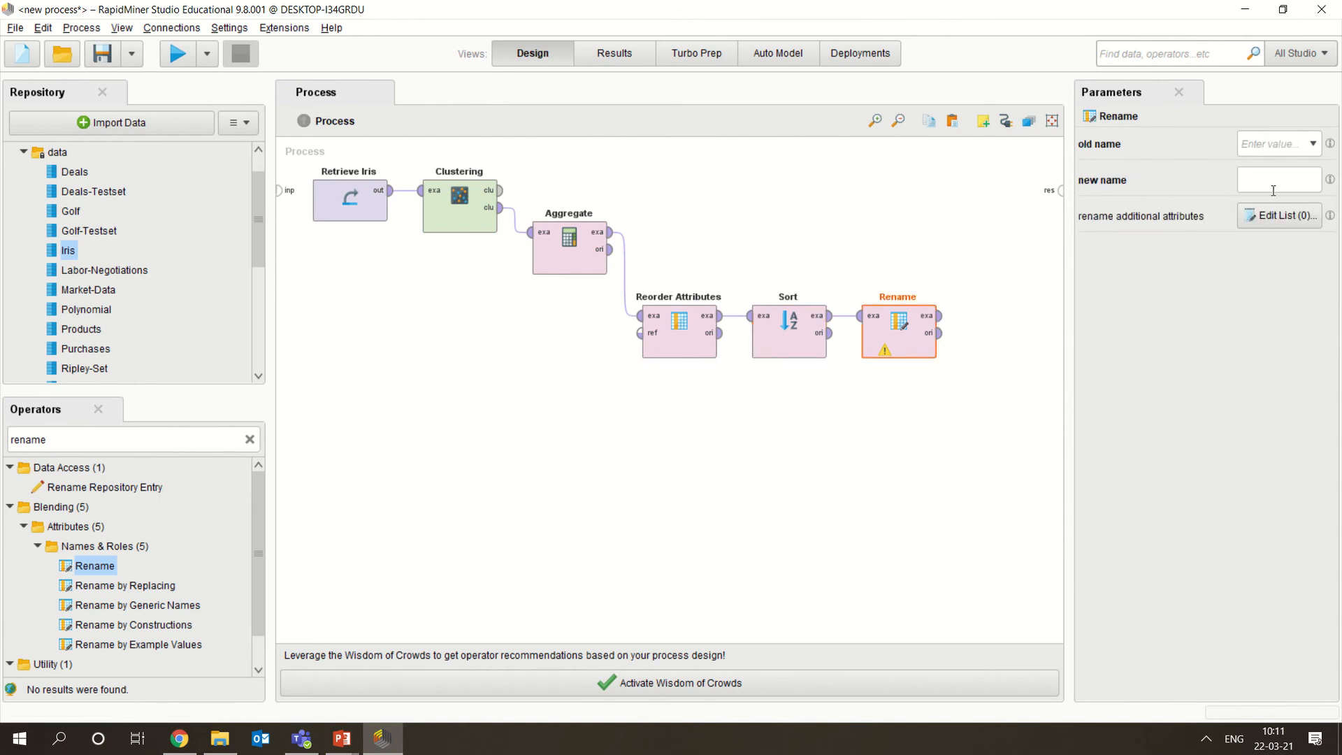
pyautogui.click(1267, 145)
pyautogui.click(1311, 144)
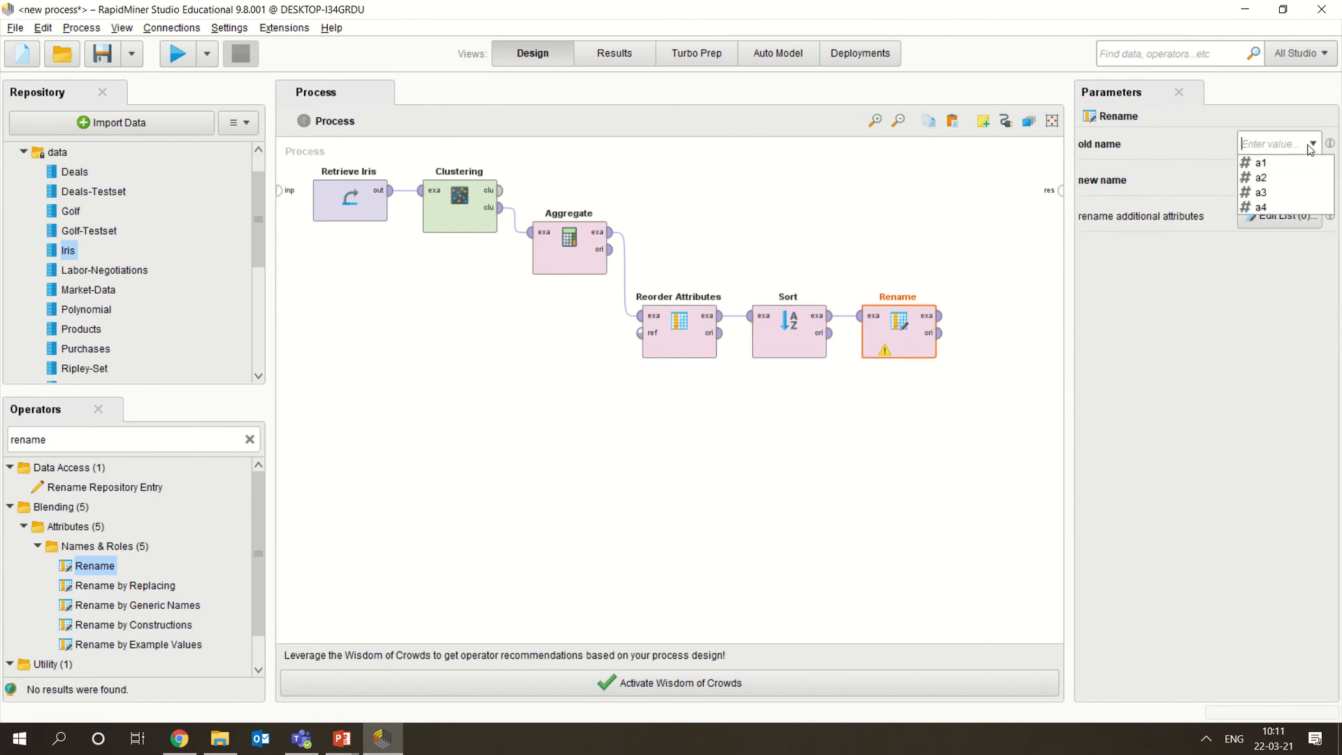
pyautogui.click(1269, 208)
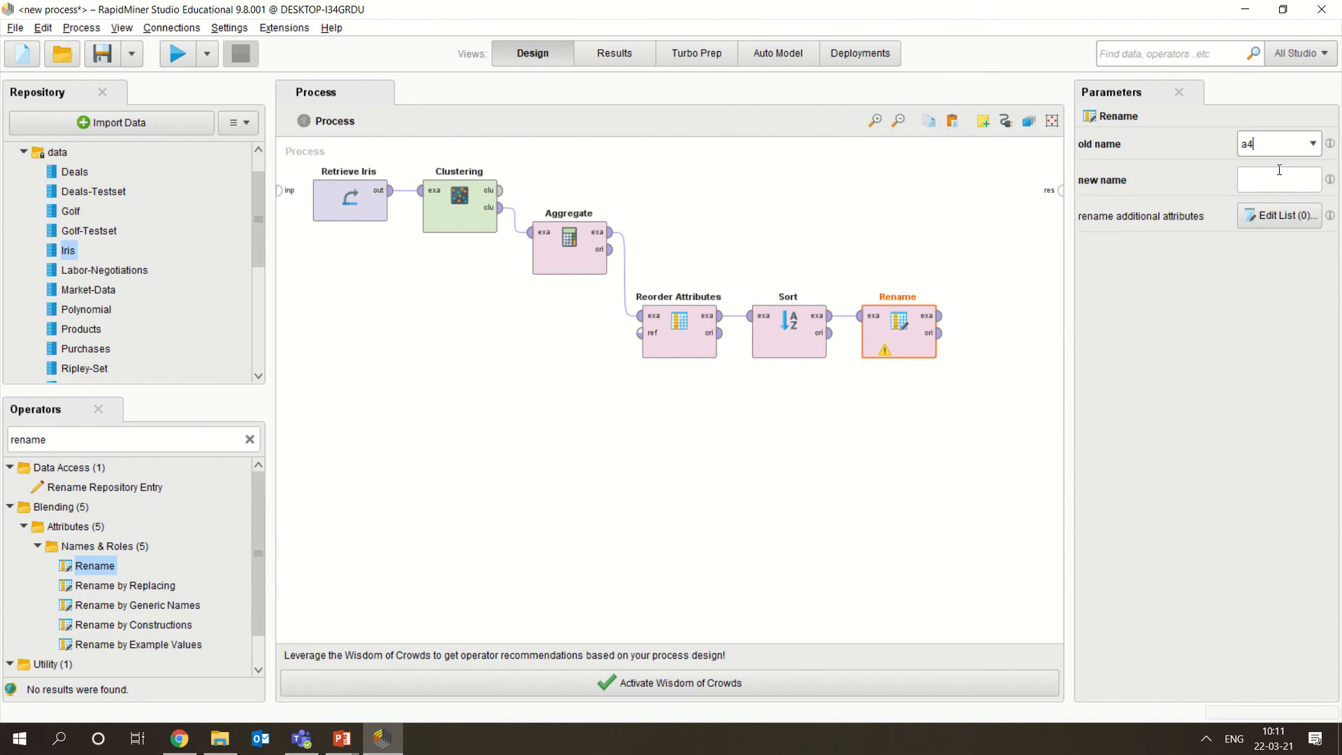
pyautogui.click(1275, 179)
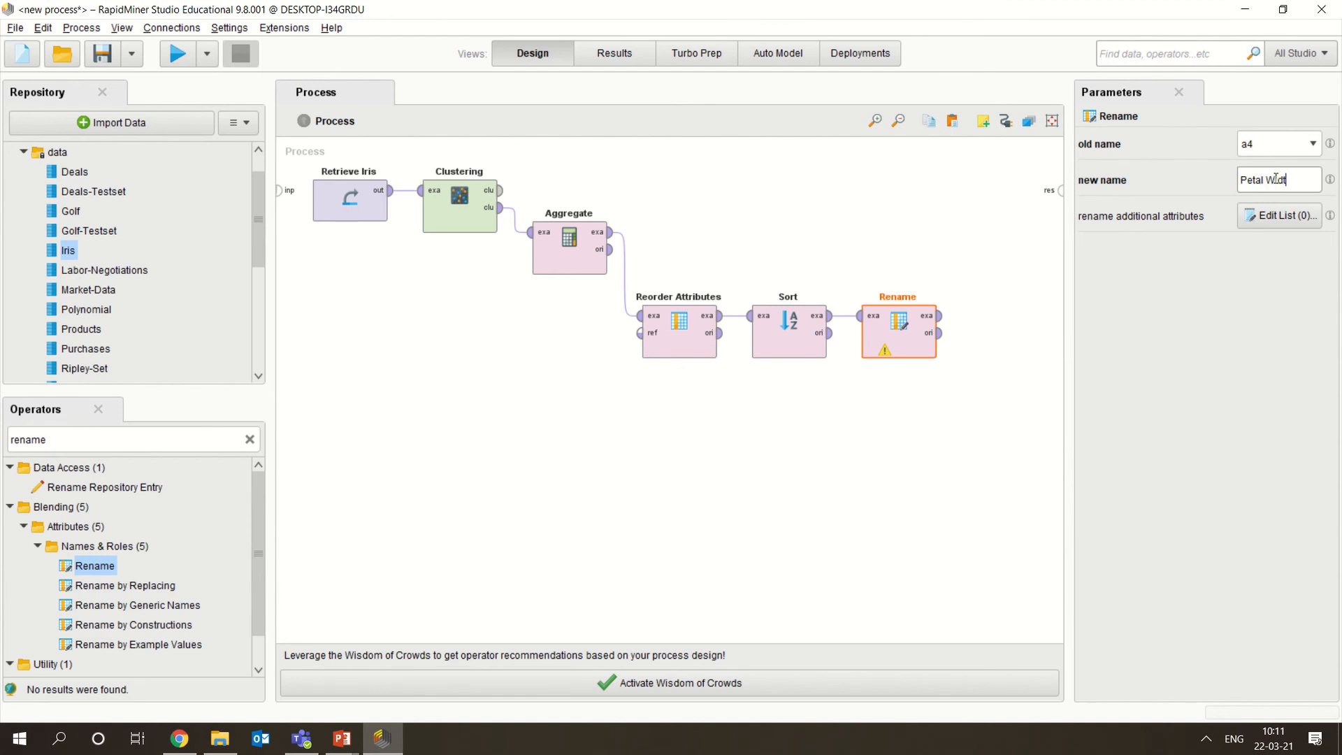
# Open Rename's list of additional attributes and enter a3 with the new name Petal Length.
pyautogui.click(1278, 215)
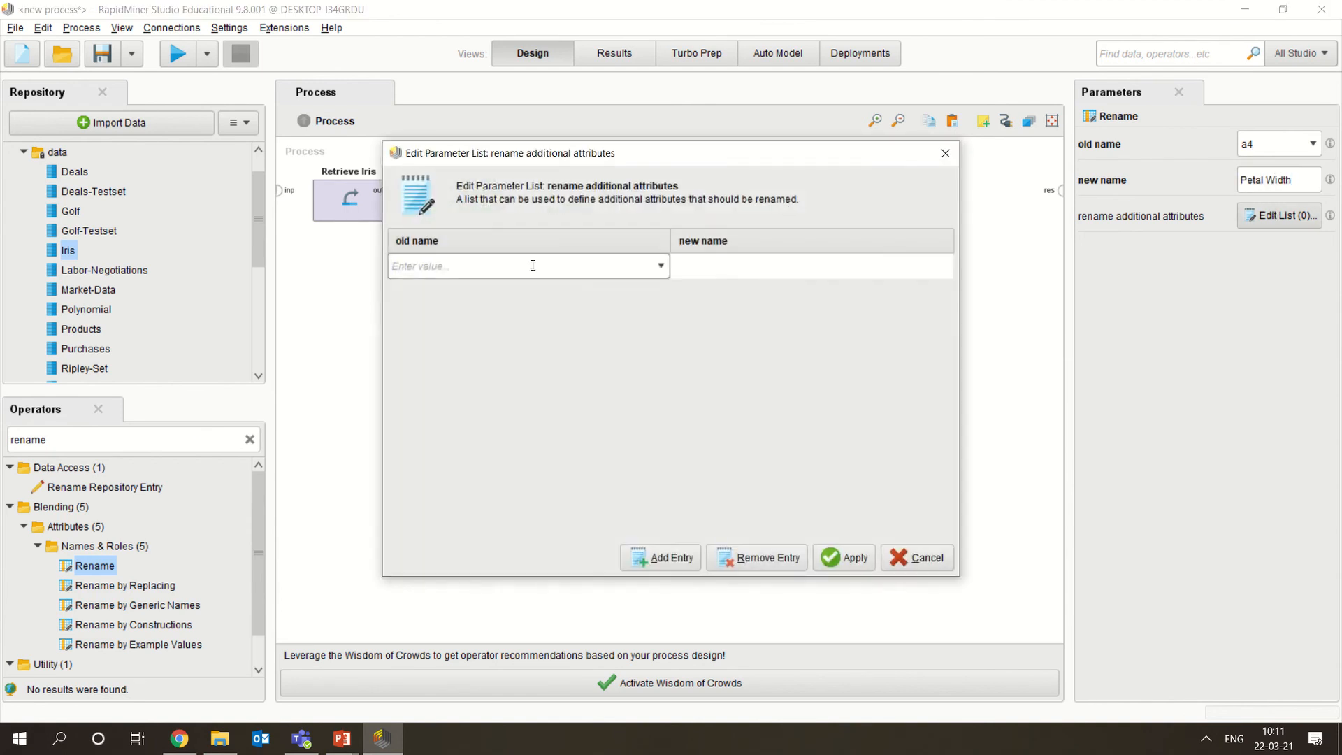
pyautogui.click(660, 266)
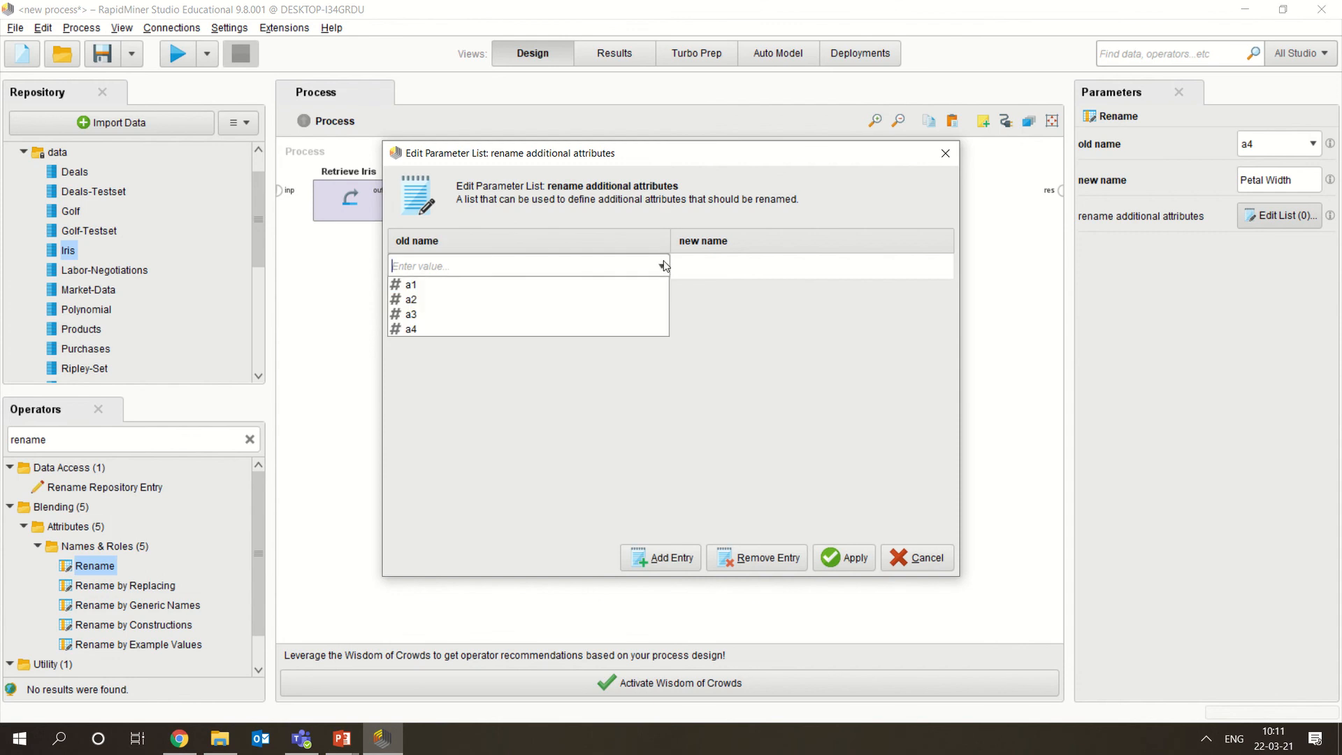
pyautogui.click(568, 316)
pyautogui.click(739, 264)
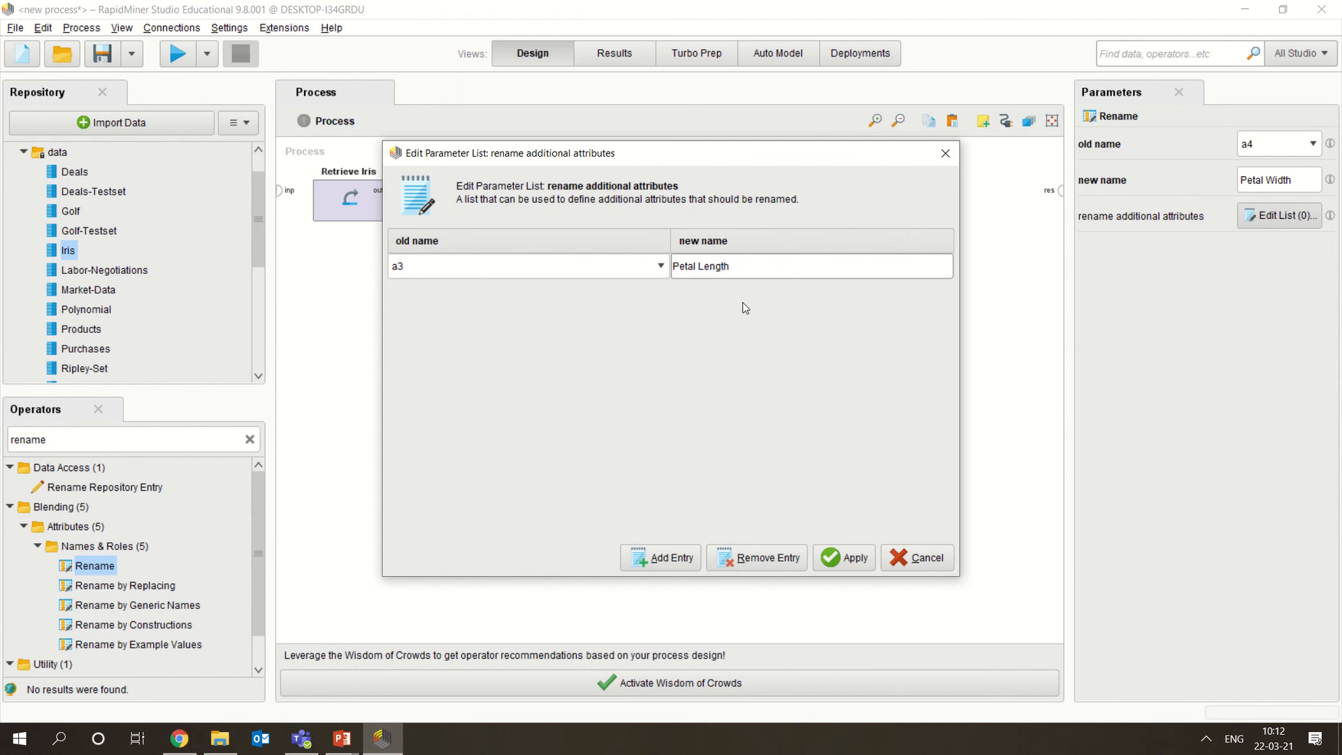
# Add two more entries to the rename list and fill the first with a2 as Sepal Width.
pyautogui.click(667, 557)
pyautogui.click(668, 556)
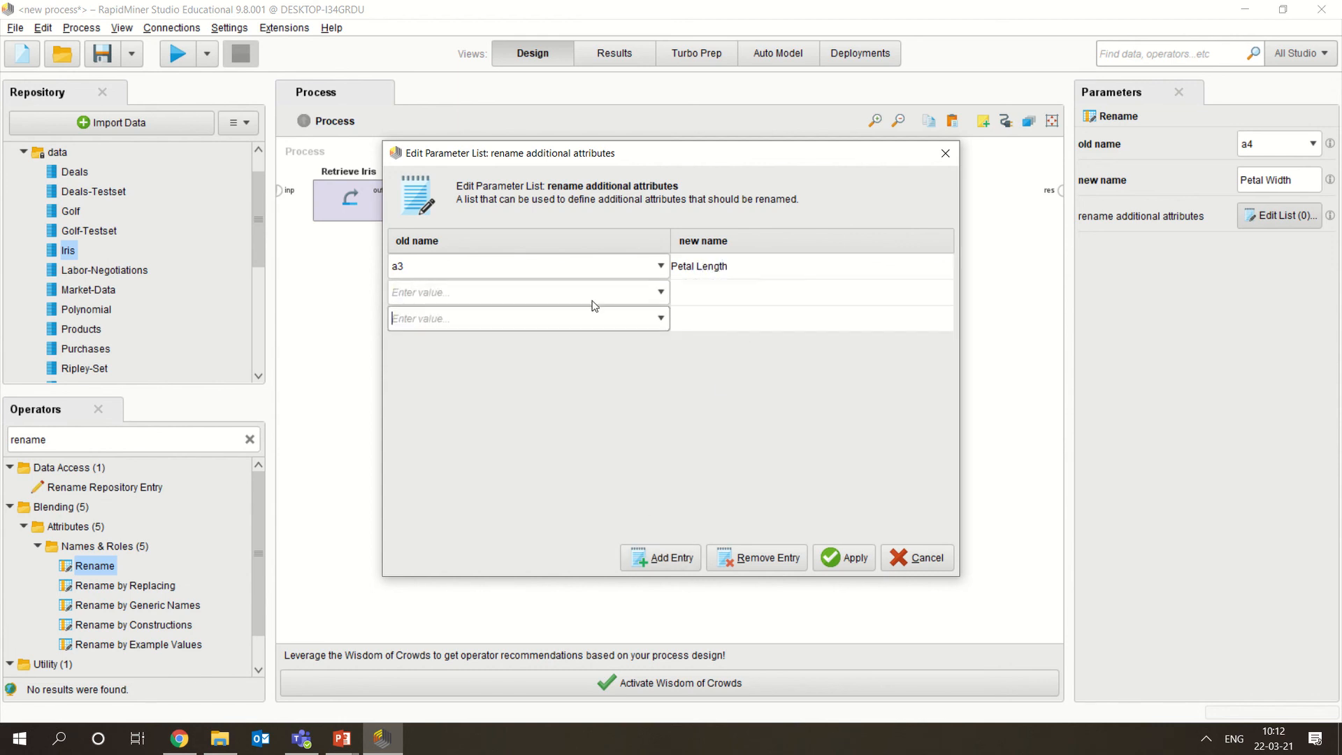
pyautogui.click(658, 292)
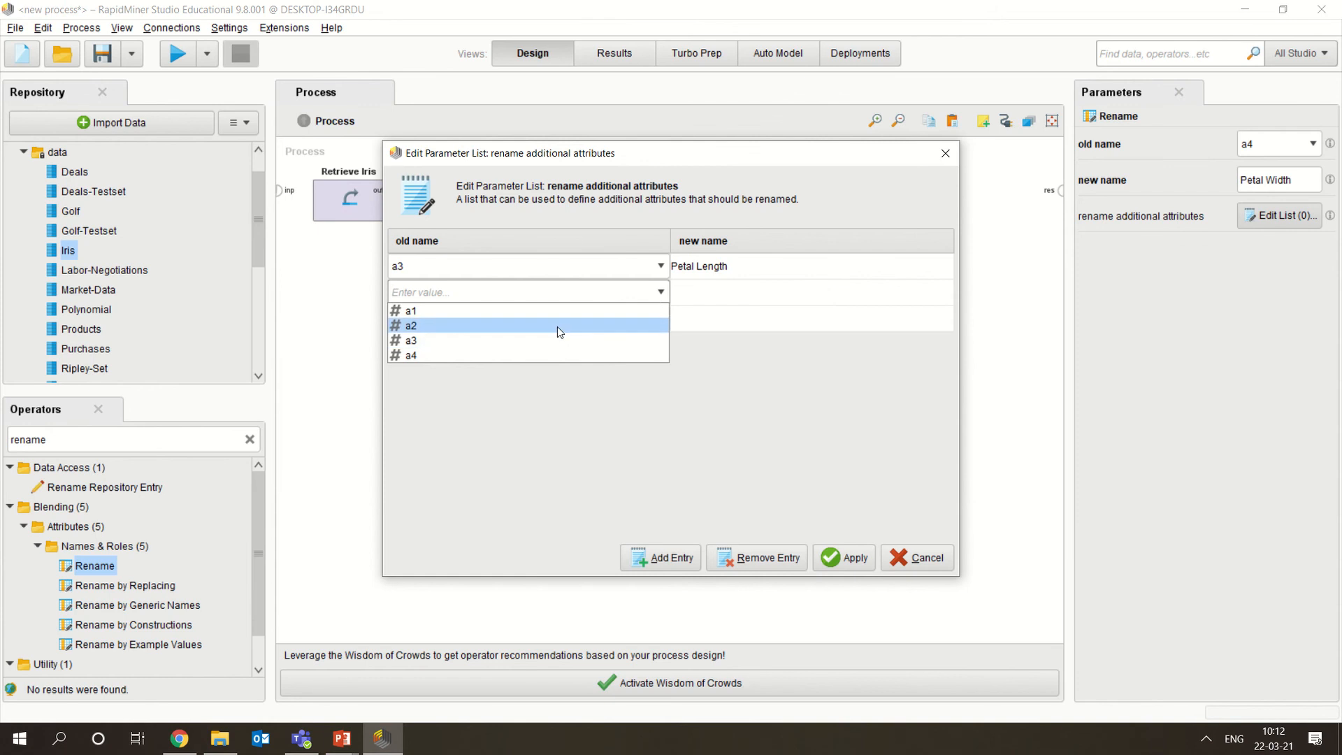
pyautogui.click(556, 326)
pyautogui.click(706, 292)
pyautogui.write('Sepal Width')
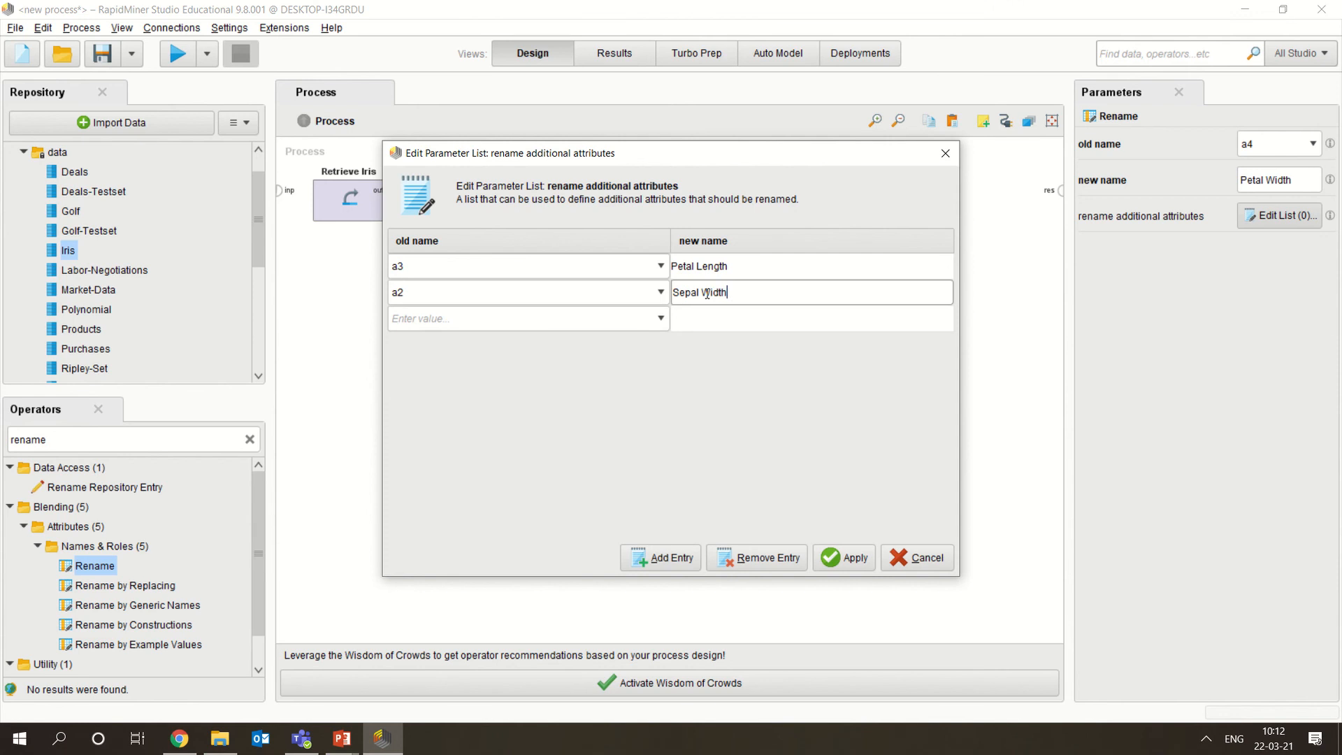
# Fill the last rename entry with a1 as Sepal Length and apply the list.
pyautogui.click(661, 318)
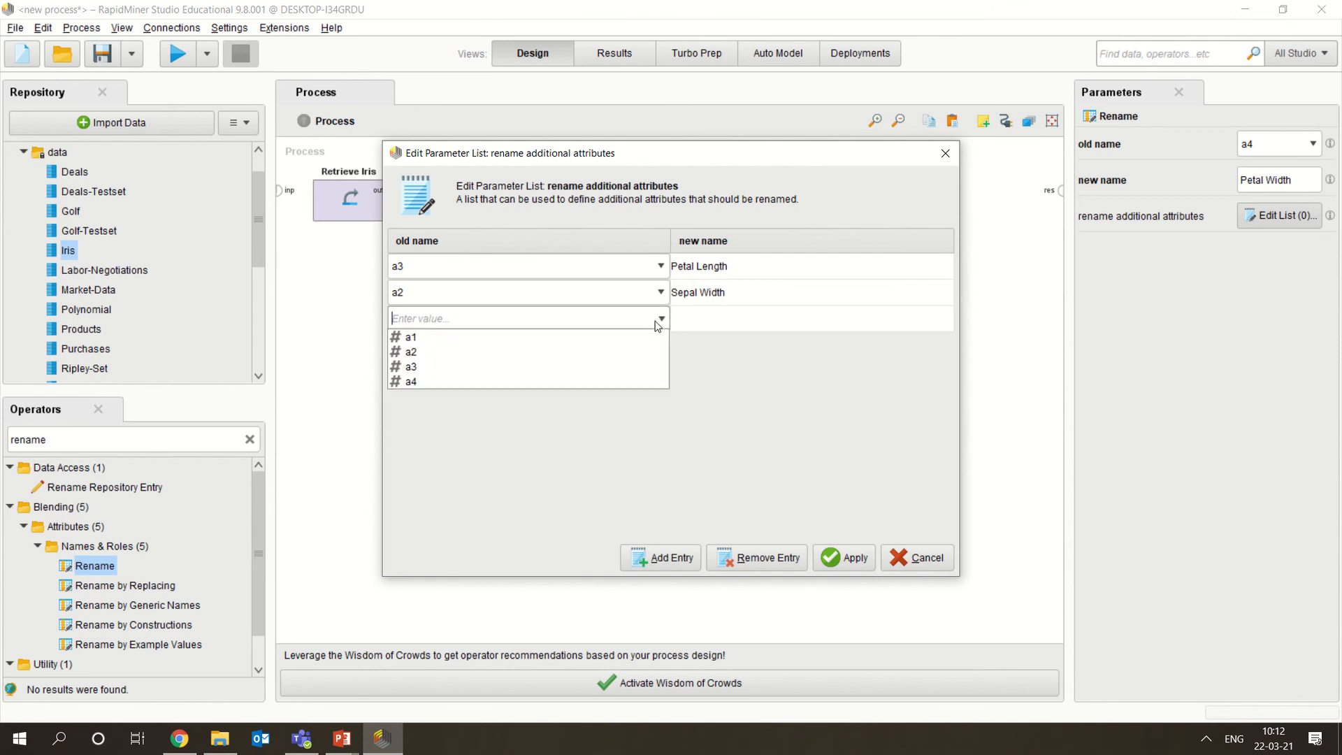
pyautogui.click(587, 340)
pyautogui.click(697, 321)
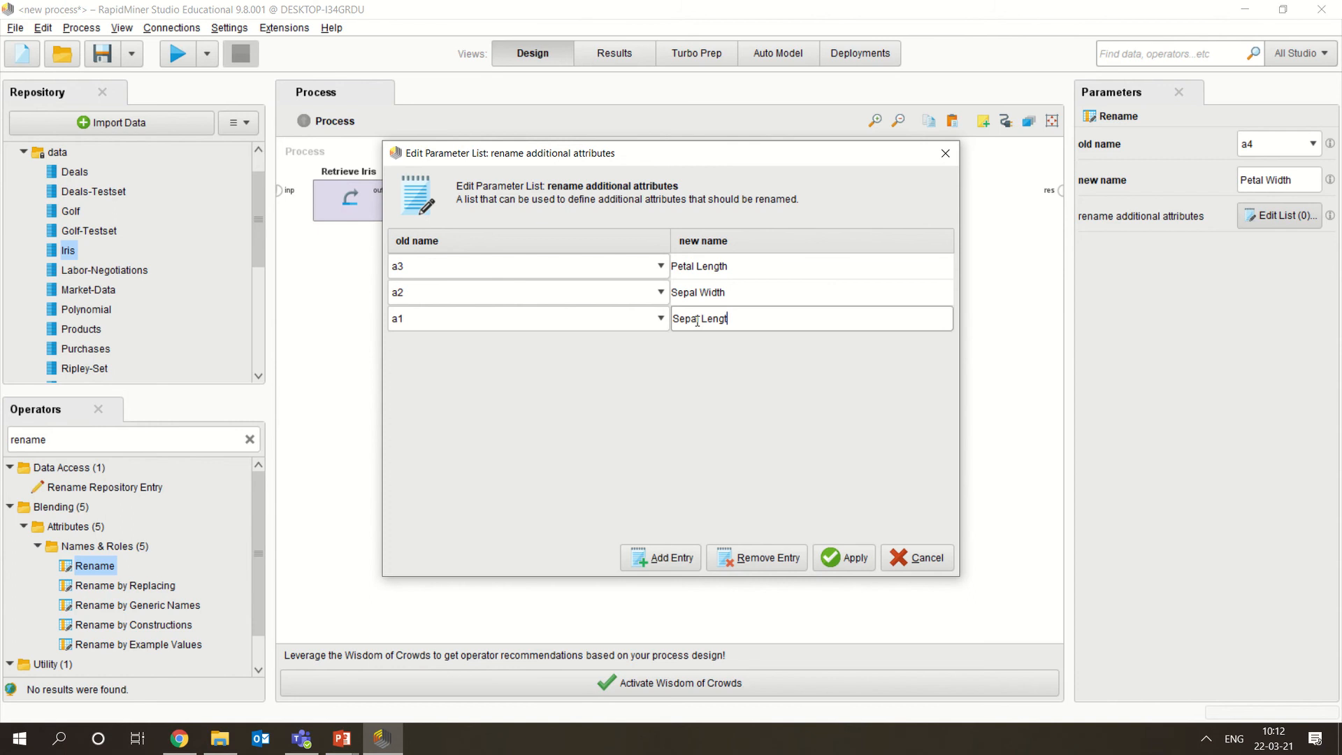
pyautogui.click(842, 557)
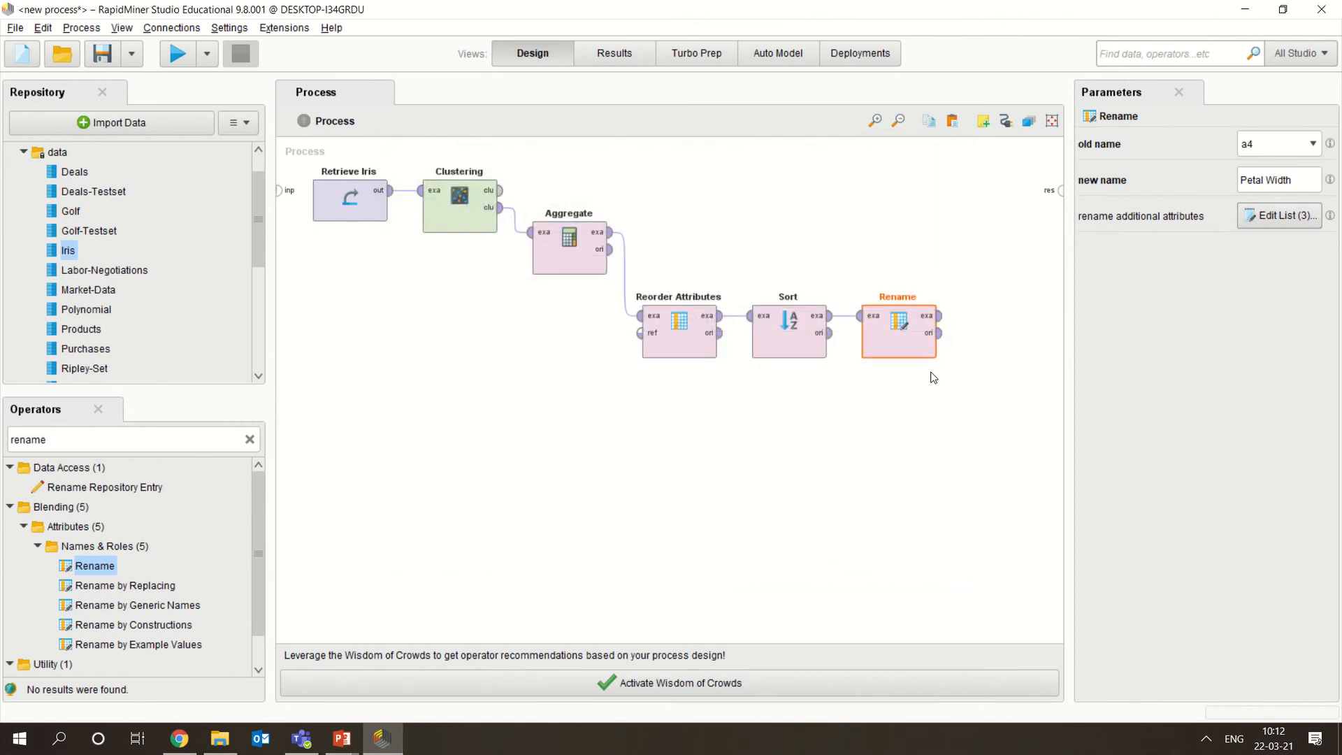
# Connect the cluster model output of Clustering to the first result port of the process.
pyautogui.click(941, 318)
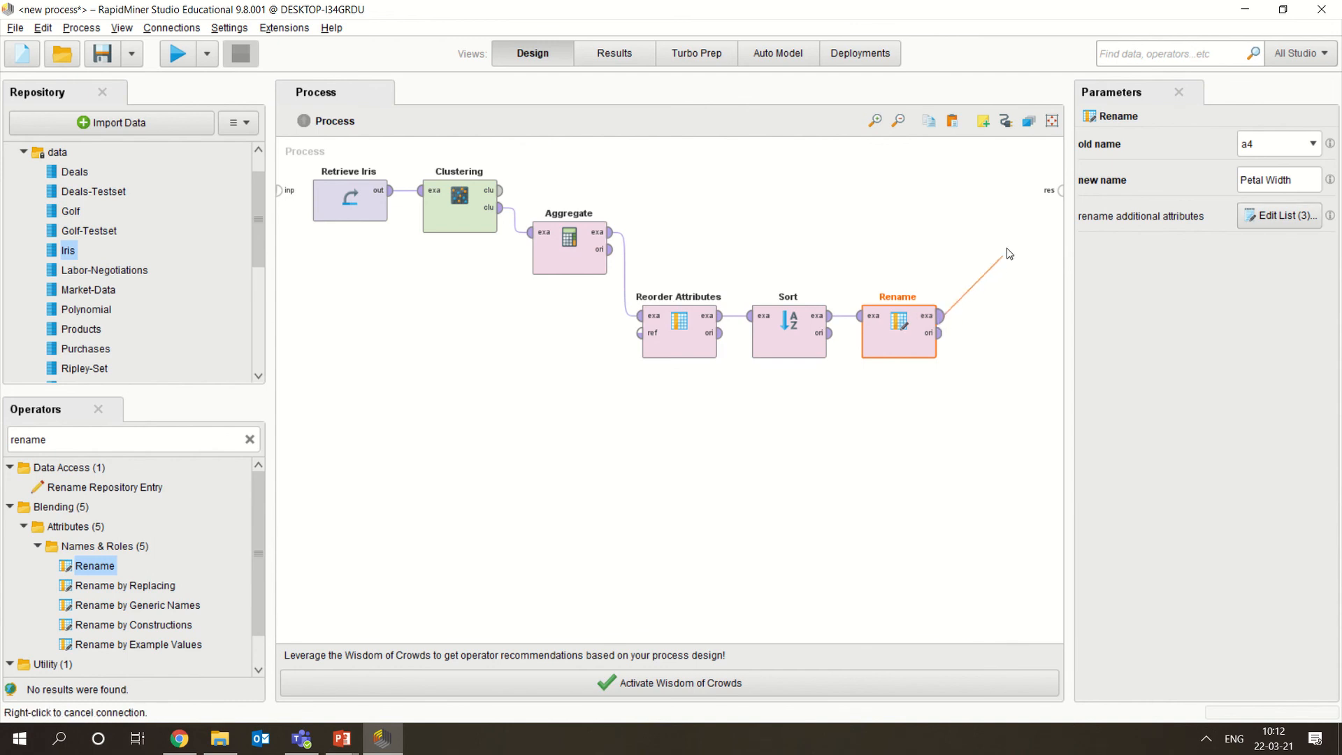
pyautogui.rightClick(962, 313)
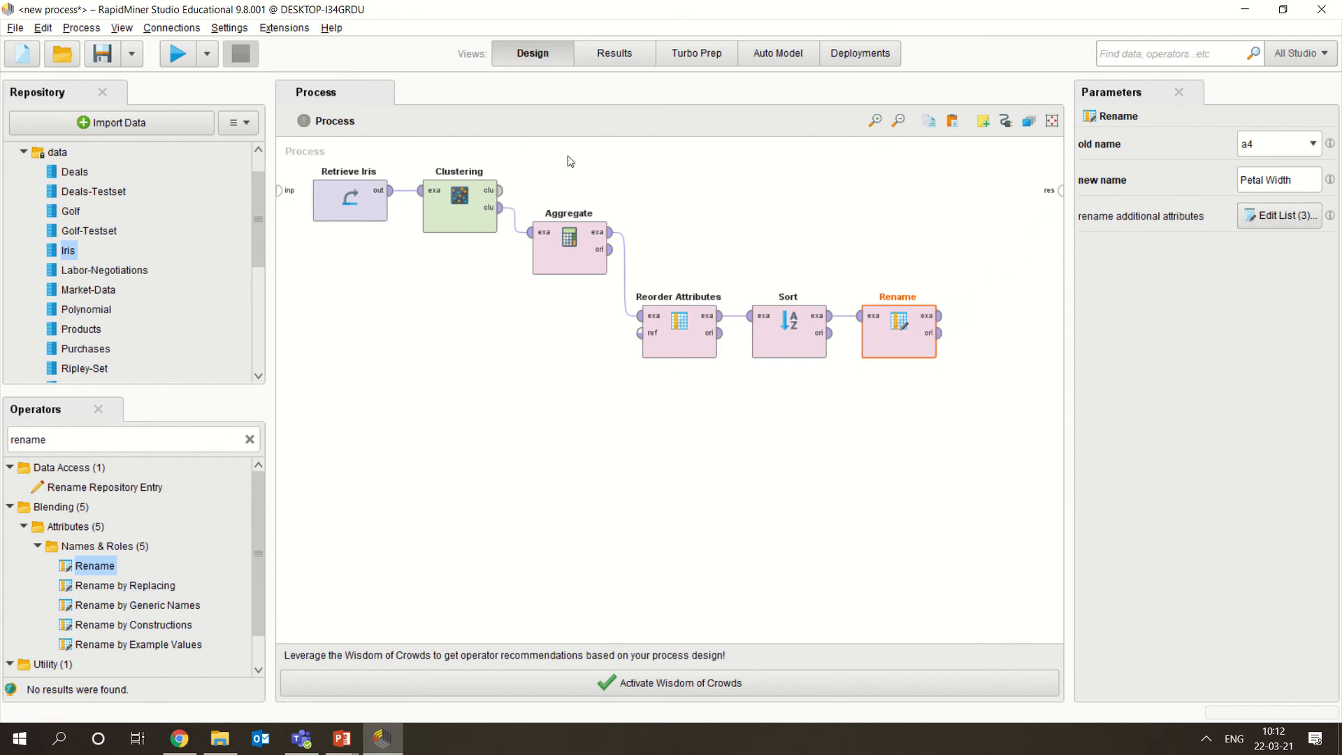
pyautogui.click(502, 191)
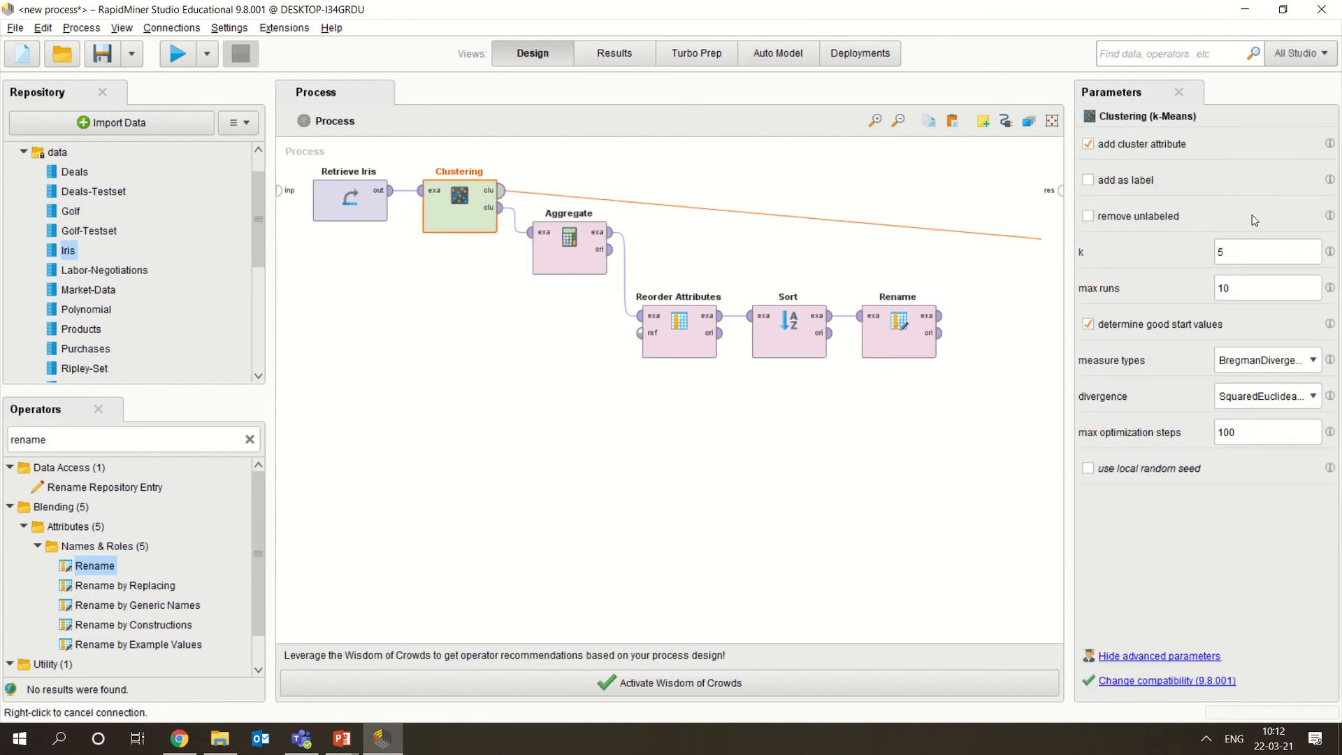
pyautogui.click(1060, 190)
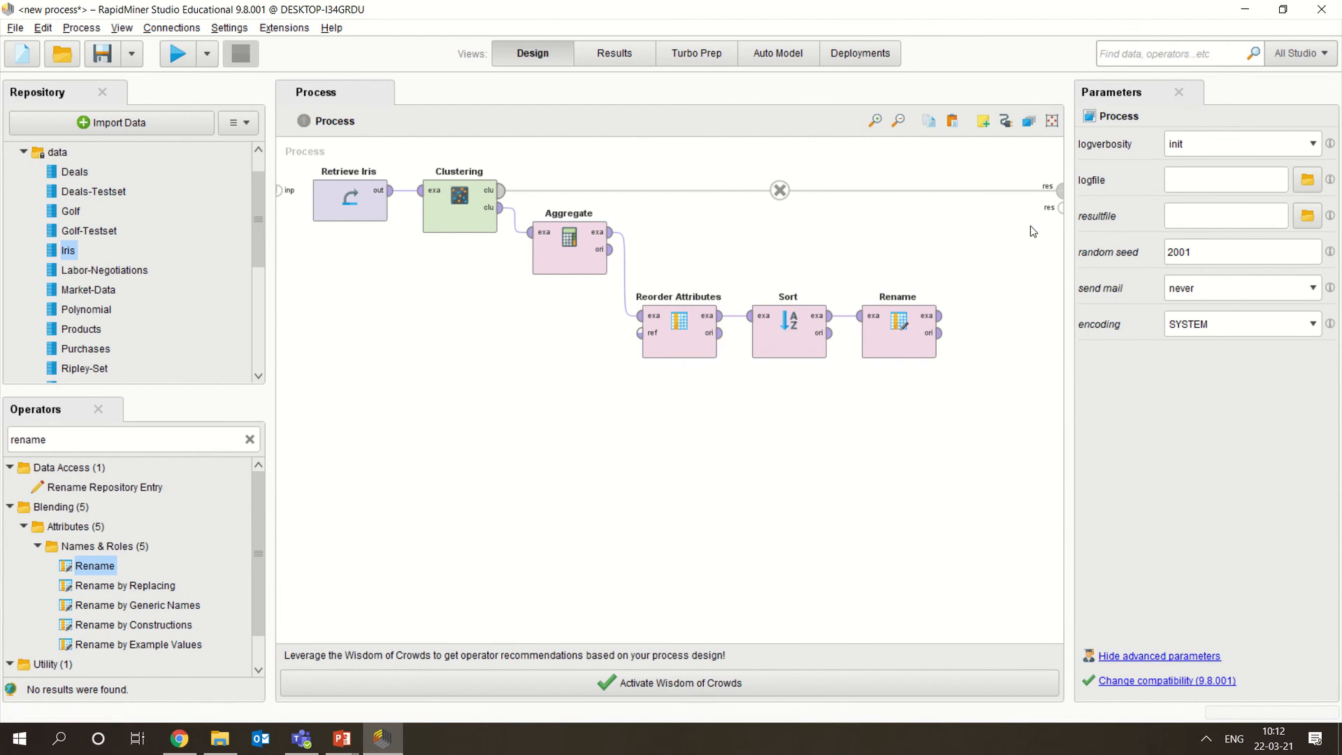
# Connect Aggregate's original output to the second result port and Rename's example set output to the third.
pyautogui.click(611, 256)
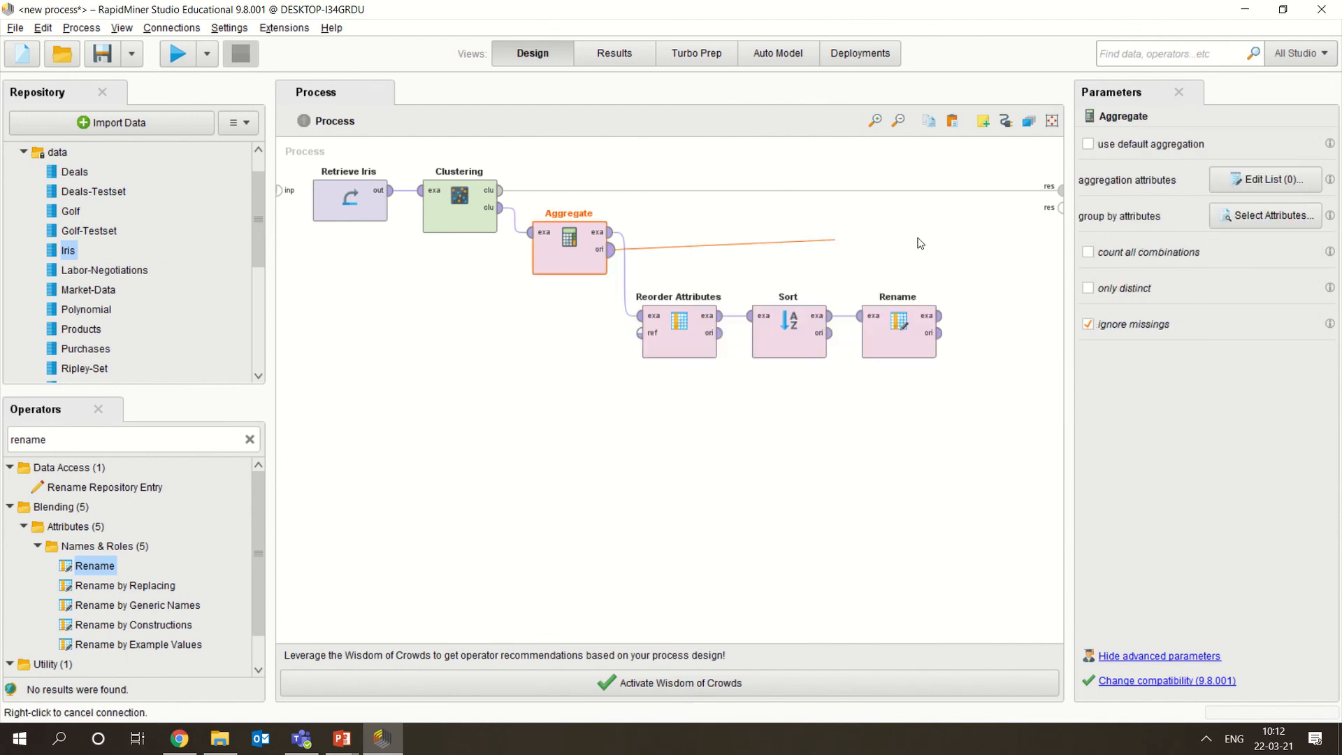
pyautogui.click(1061, 209)
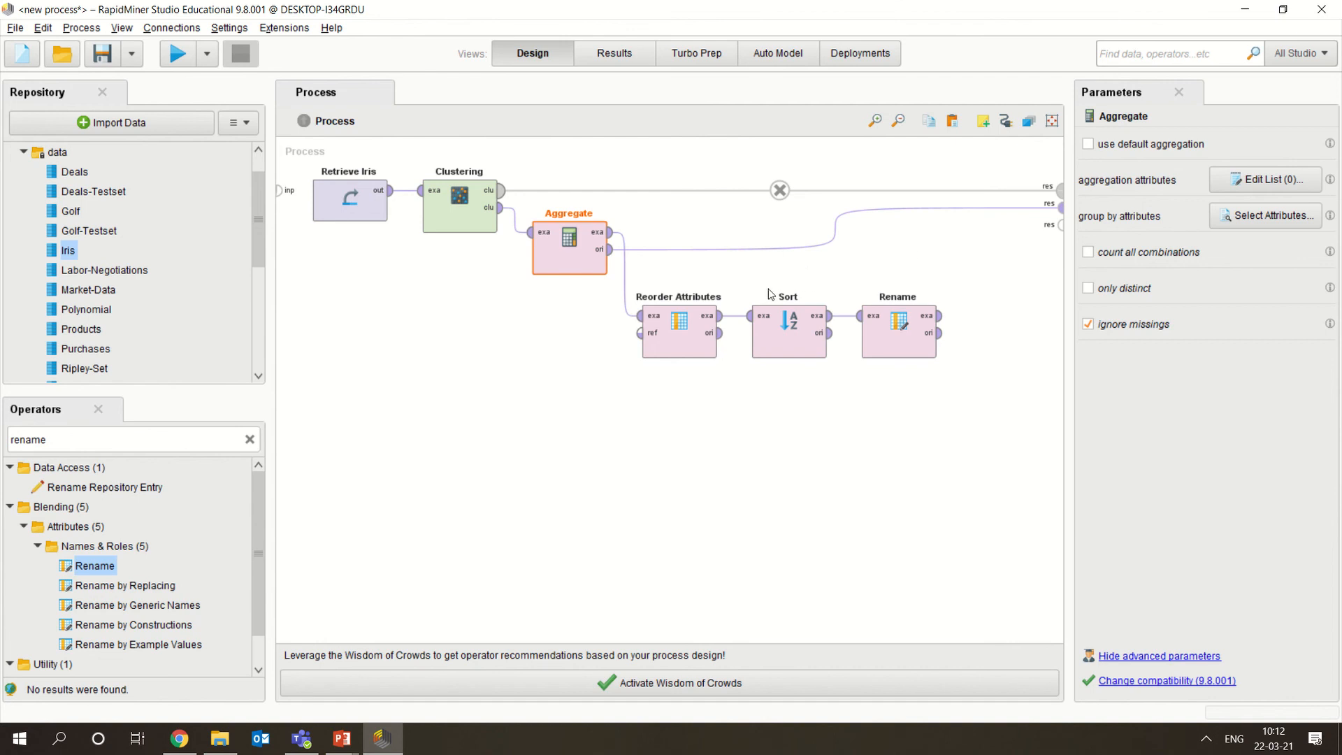
pyautogui.moveTo(938, 318)
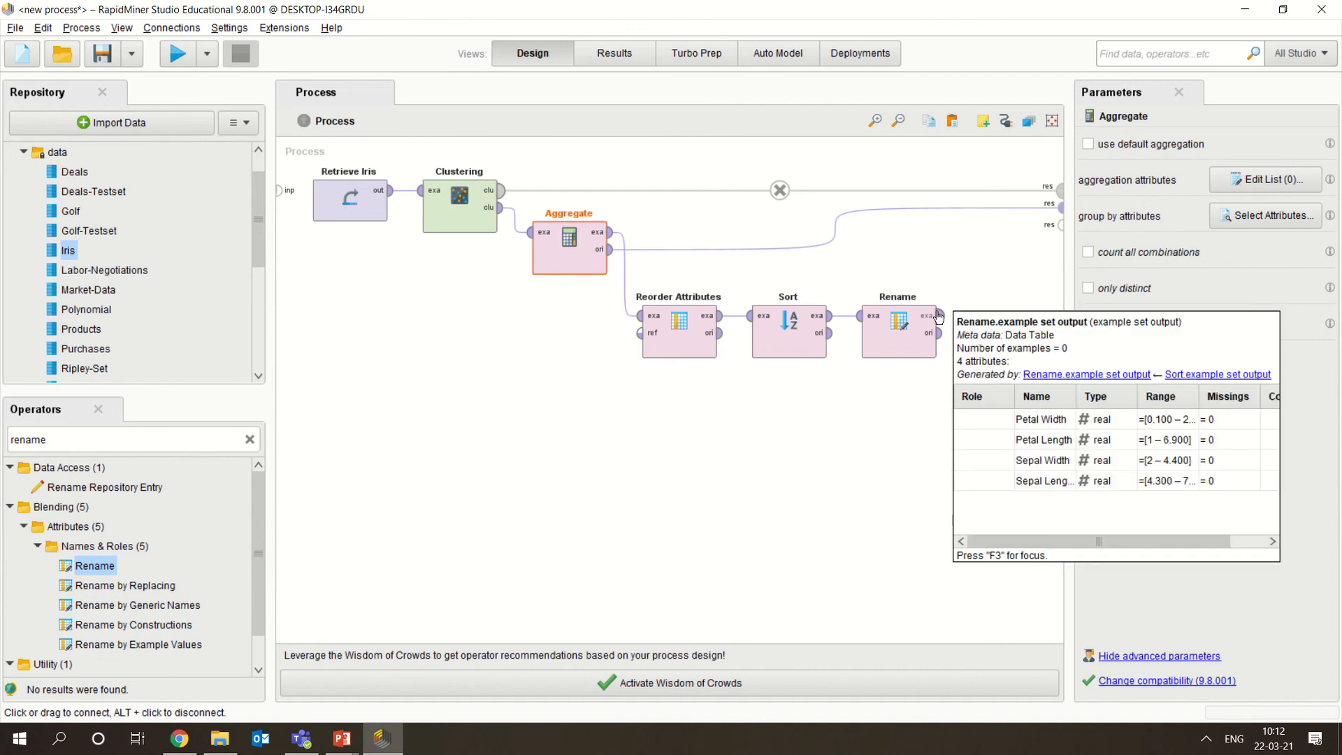
pyautogui.click(939, 317)
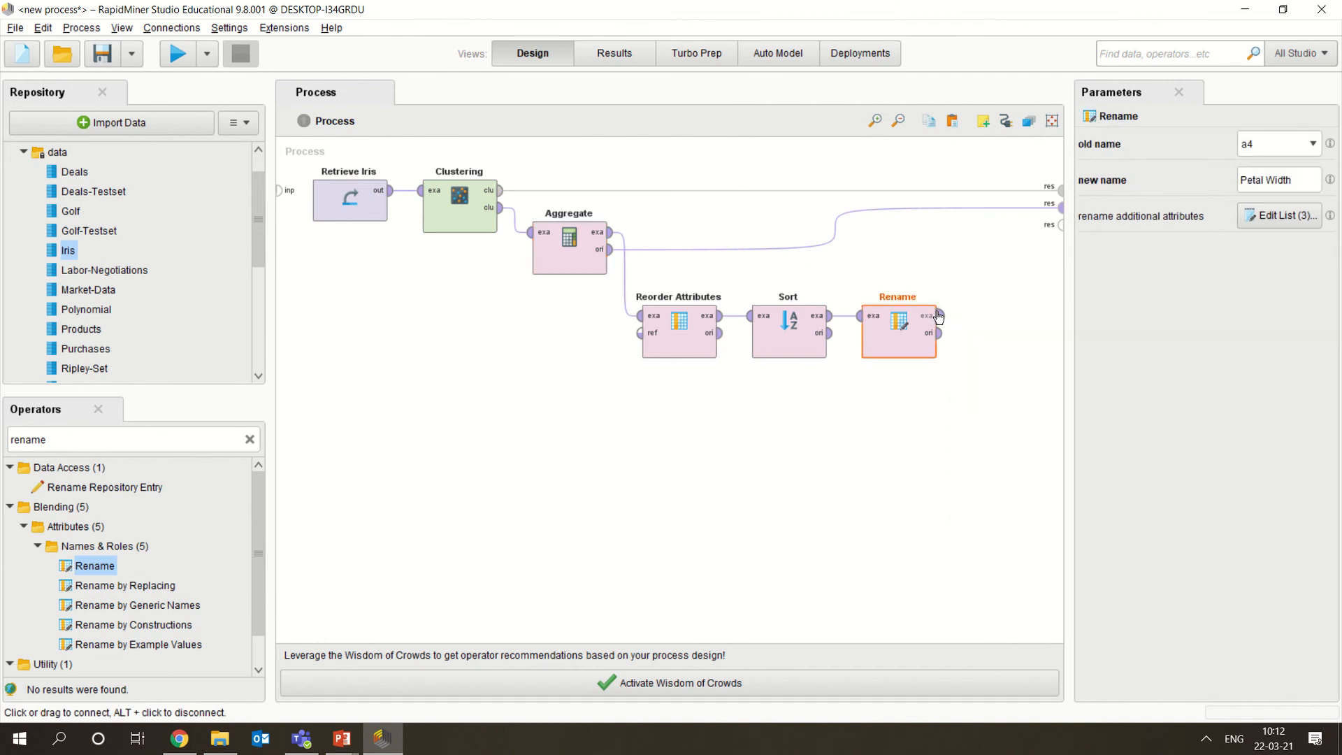
pyautogui.click(1063, 226)
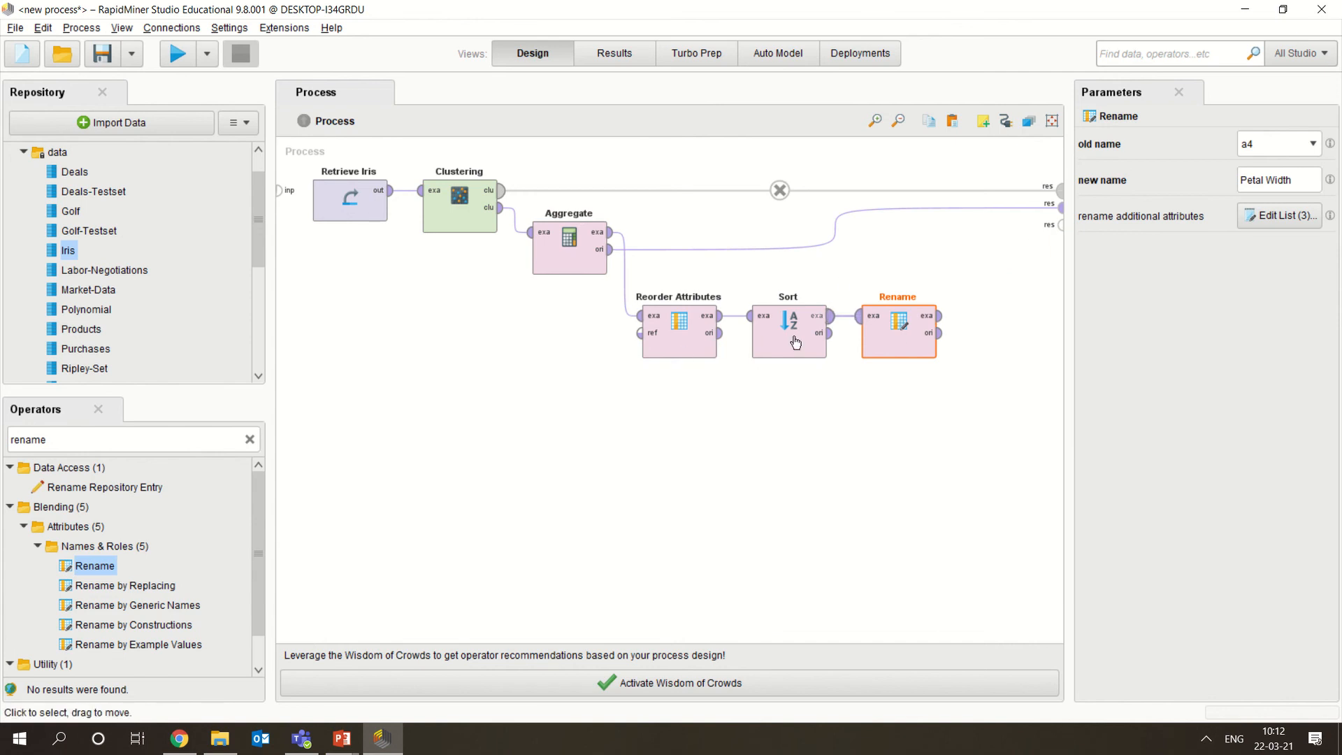
pyautogui.click(941, 318)
pyautogui.click(1060, 225)
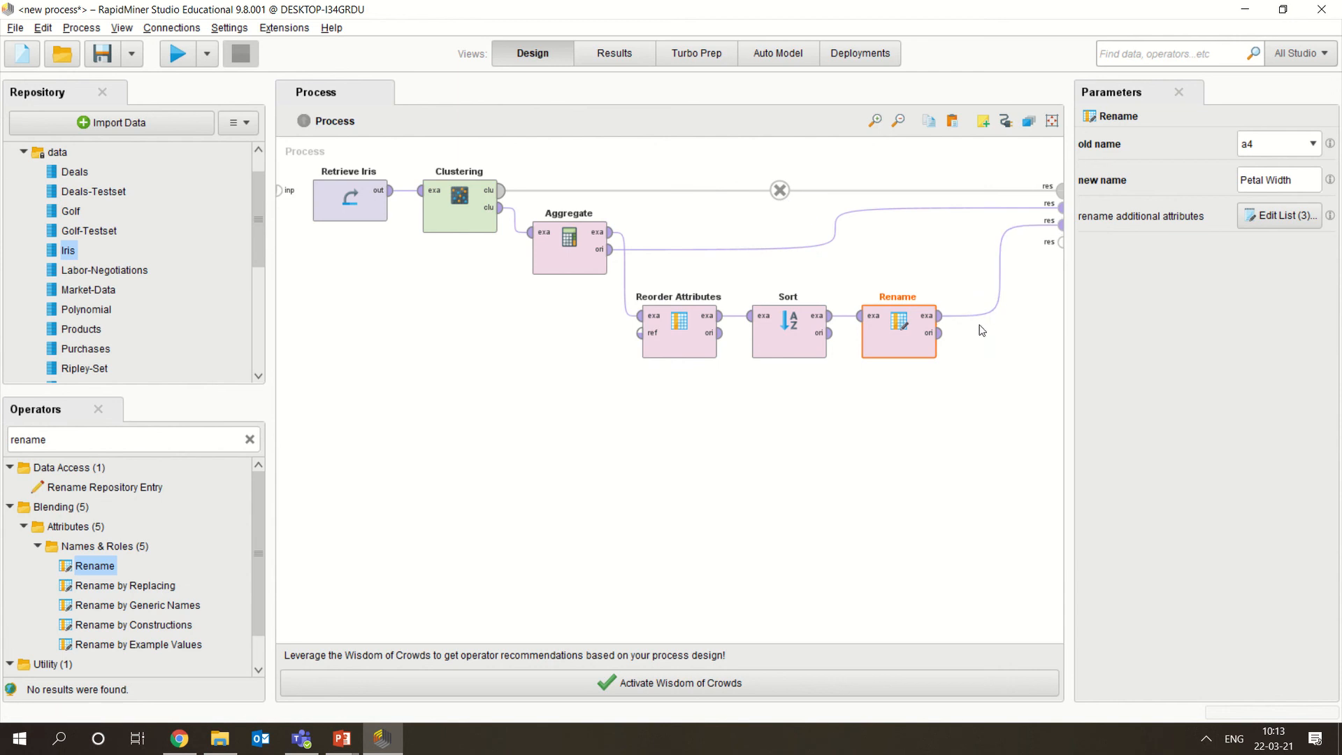
# Run the process and look through the Rename, Clustering, Cluster Model and Iris sample results.
pyautogui.click(169, 61)
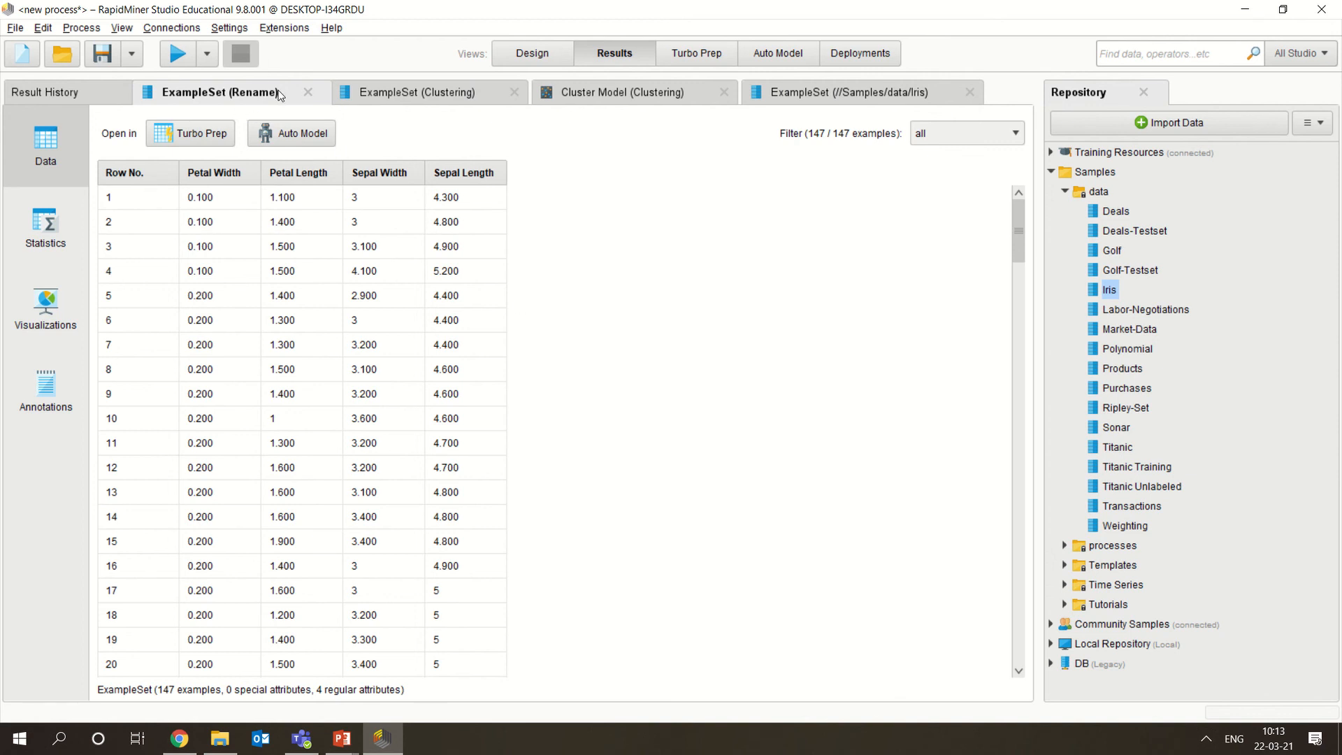
pyautogui.click(369, 94)
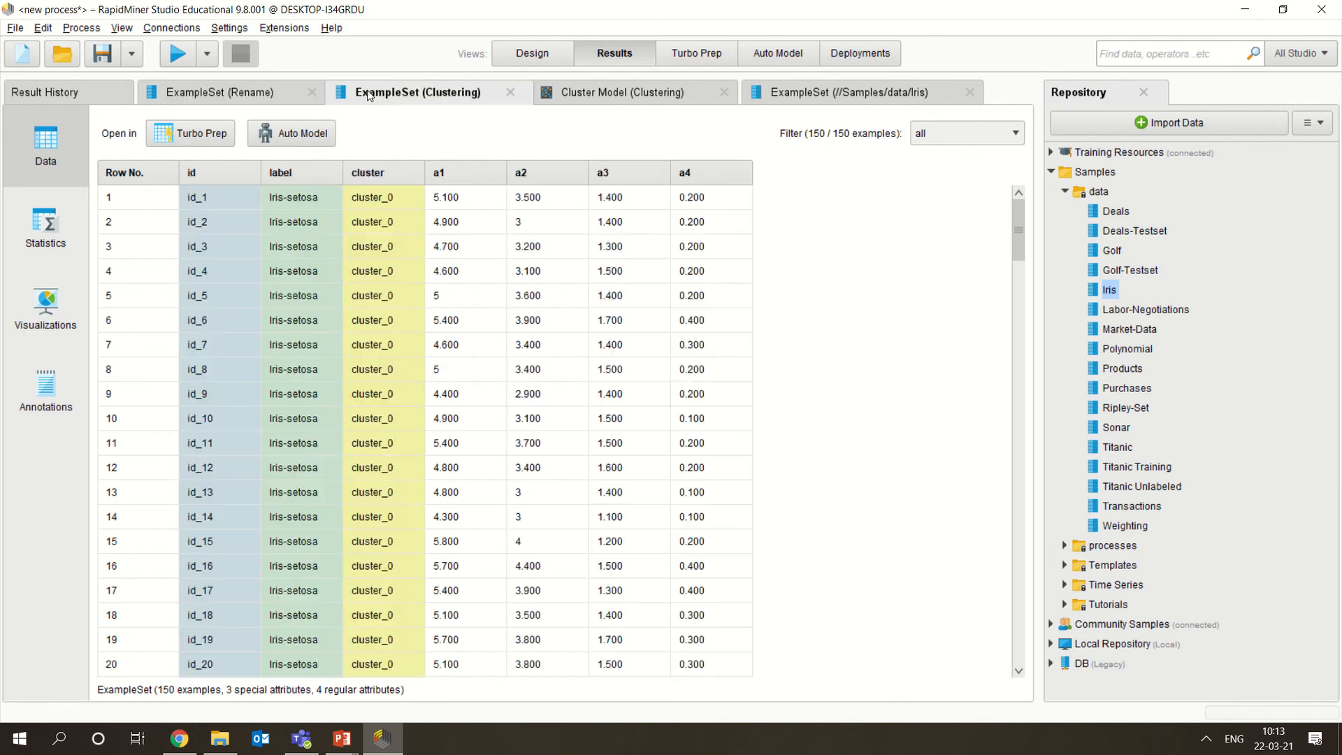
pyautogui.click(627, 92)
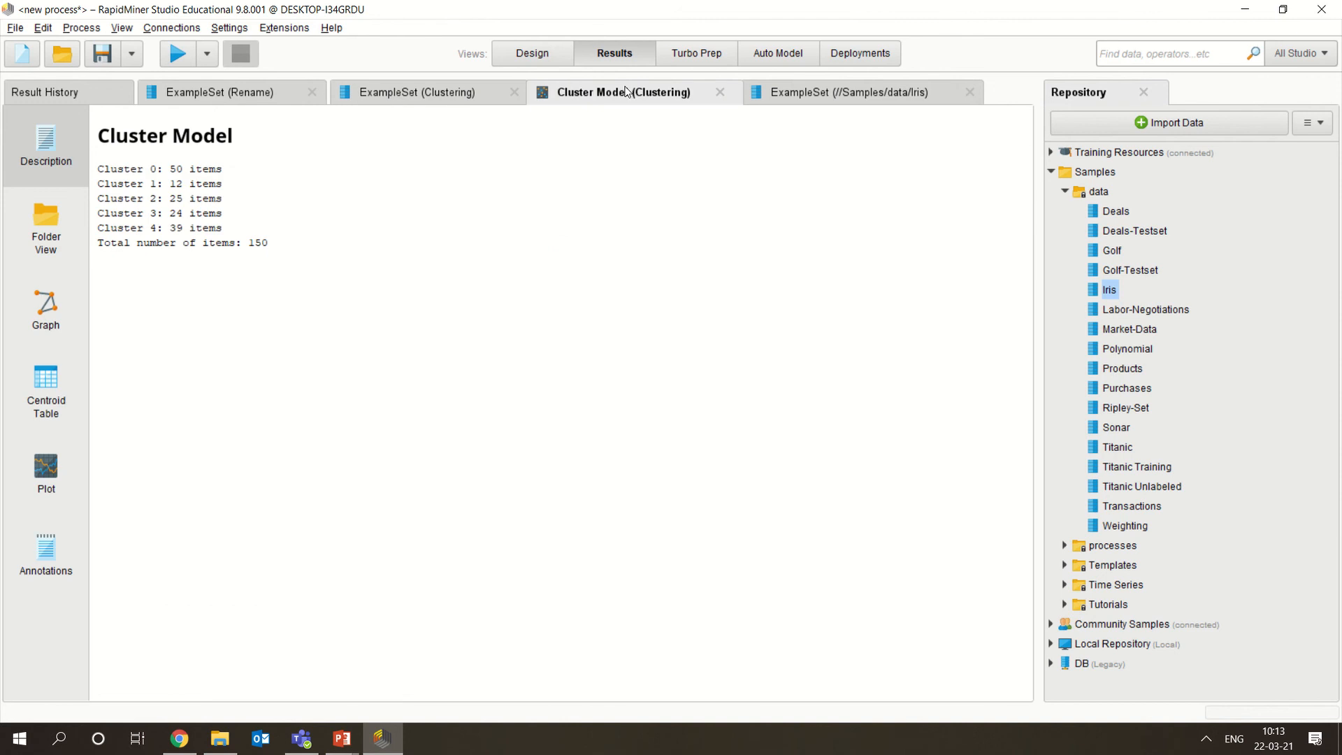
pyautogui.click(873, 95)
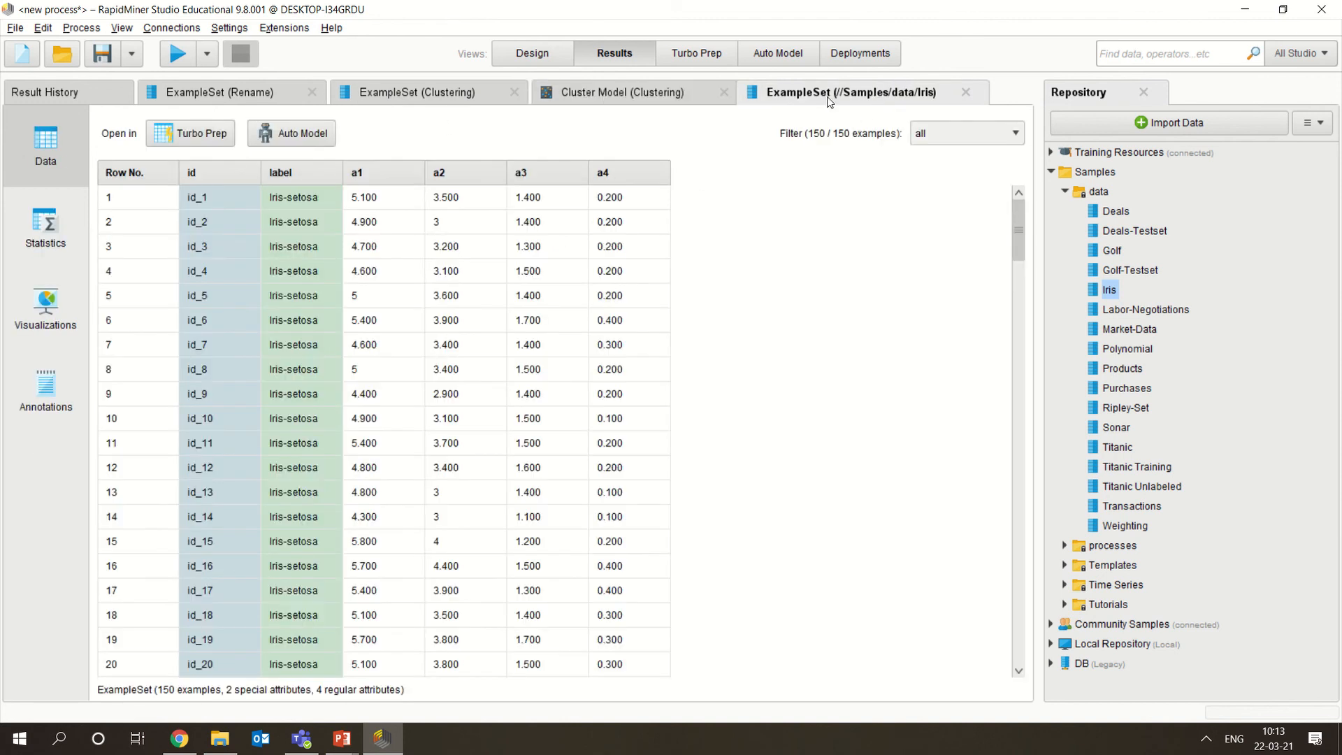
pyautogui.click(464, 92)
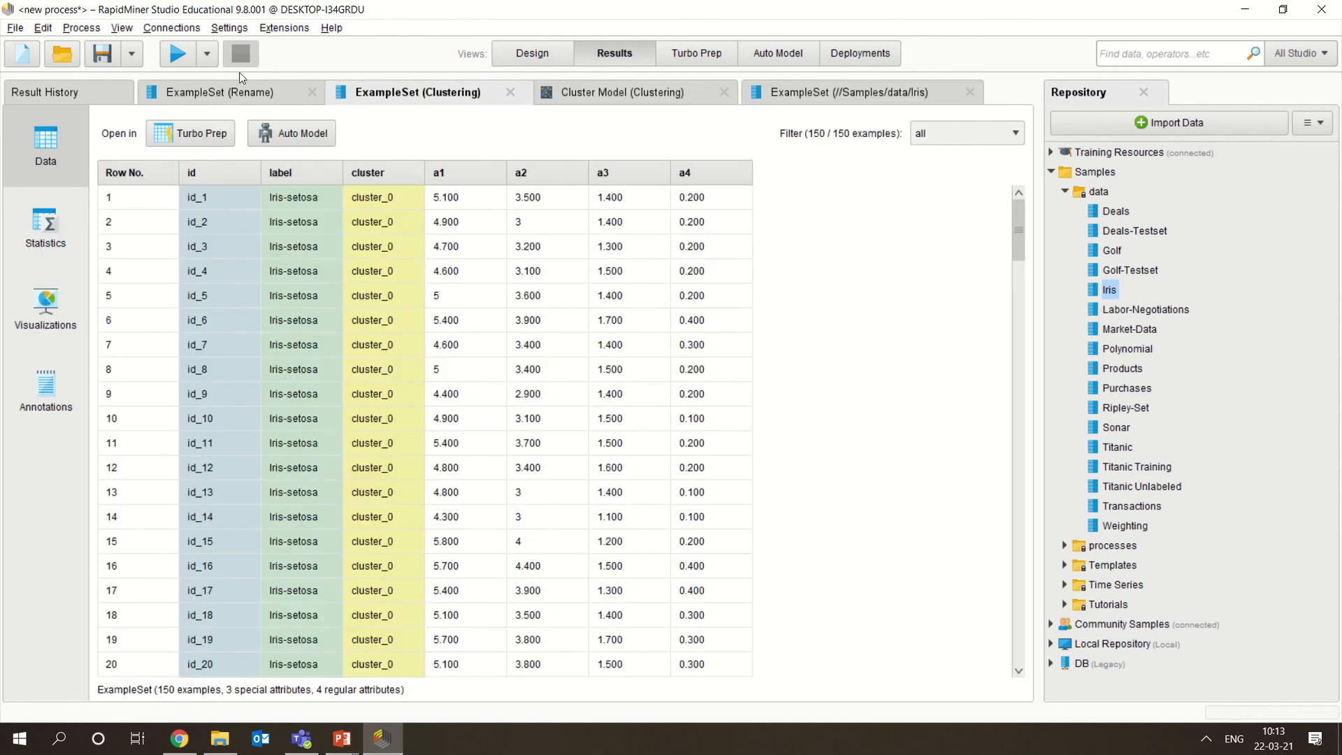
pyautogui.click(232, 94)
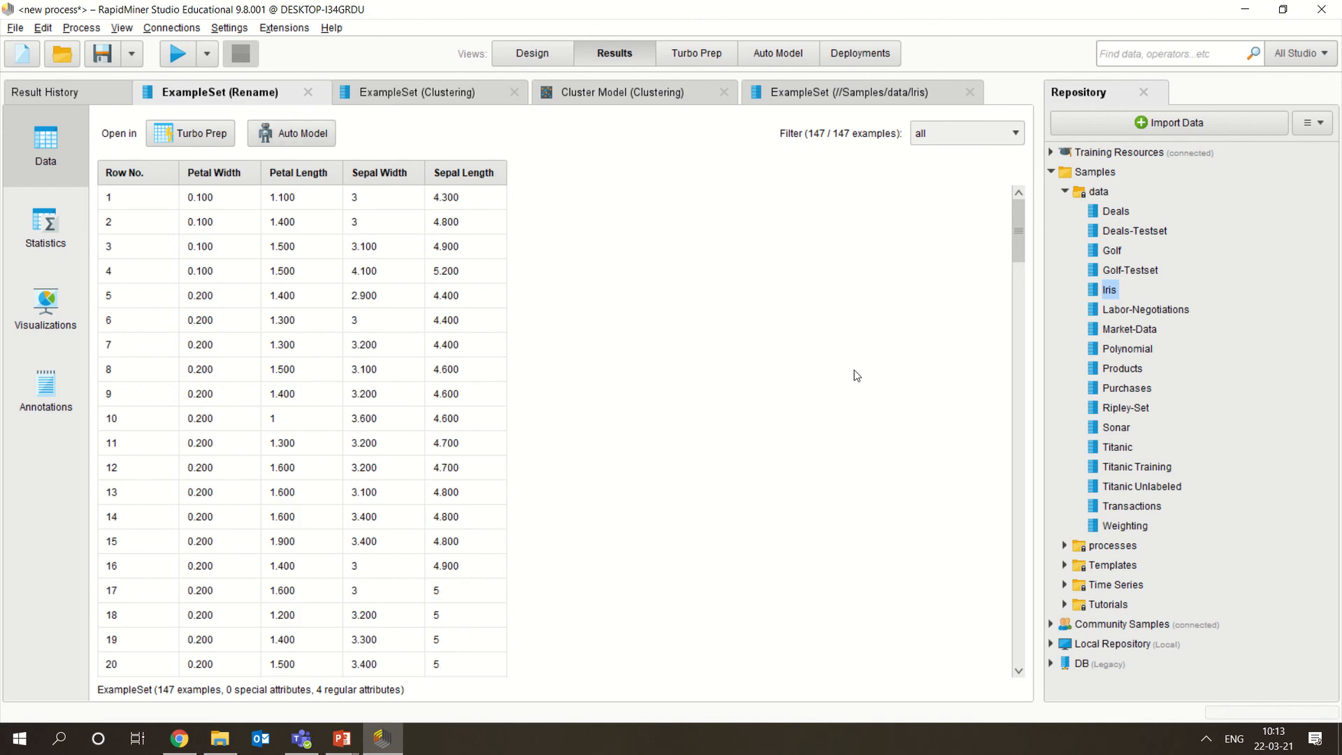
# Review in the process design which Clustering, Aggregate and Rename outputs feed the result ports, and return to the results.
pyautogui.click(551, 59)
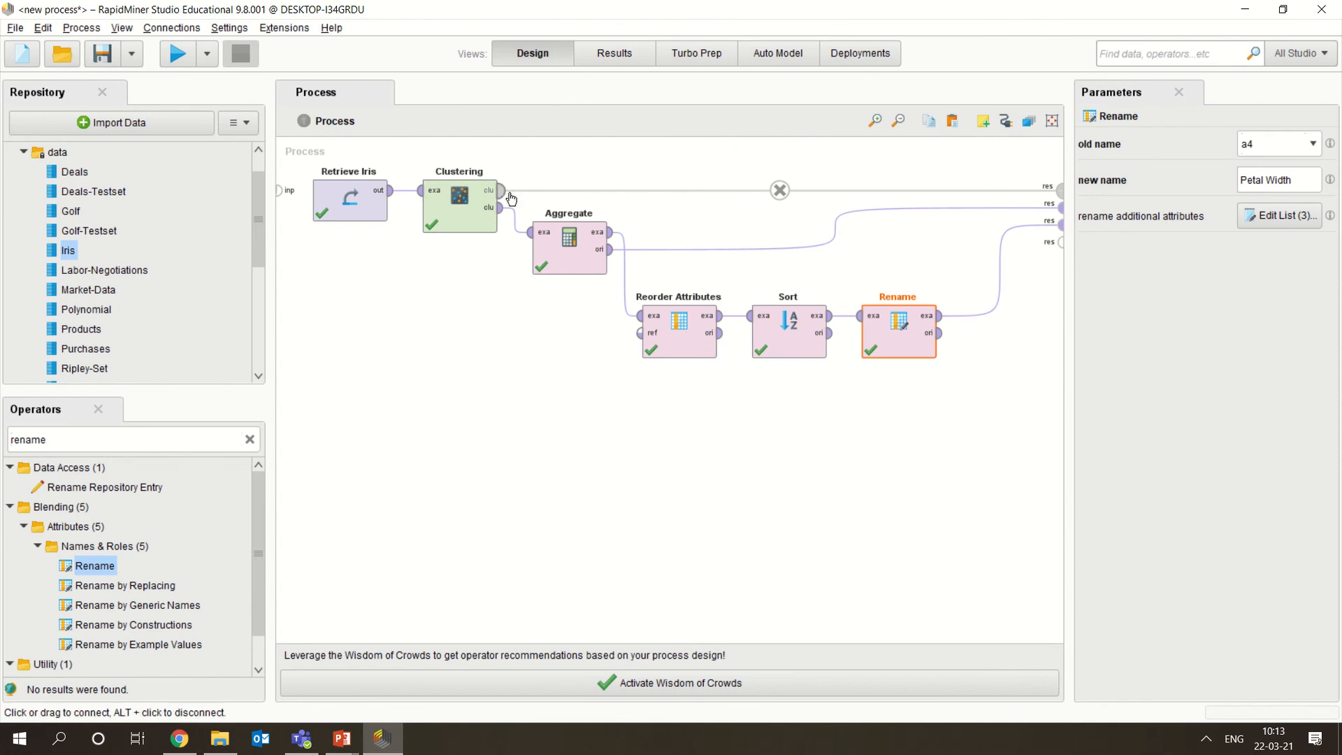
pyautogui.moveTo(502, 197)
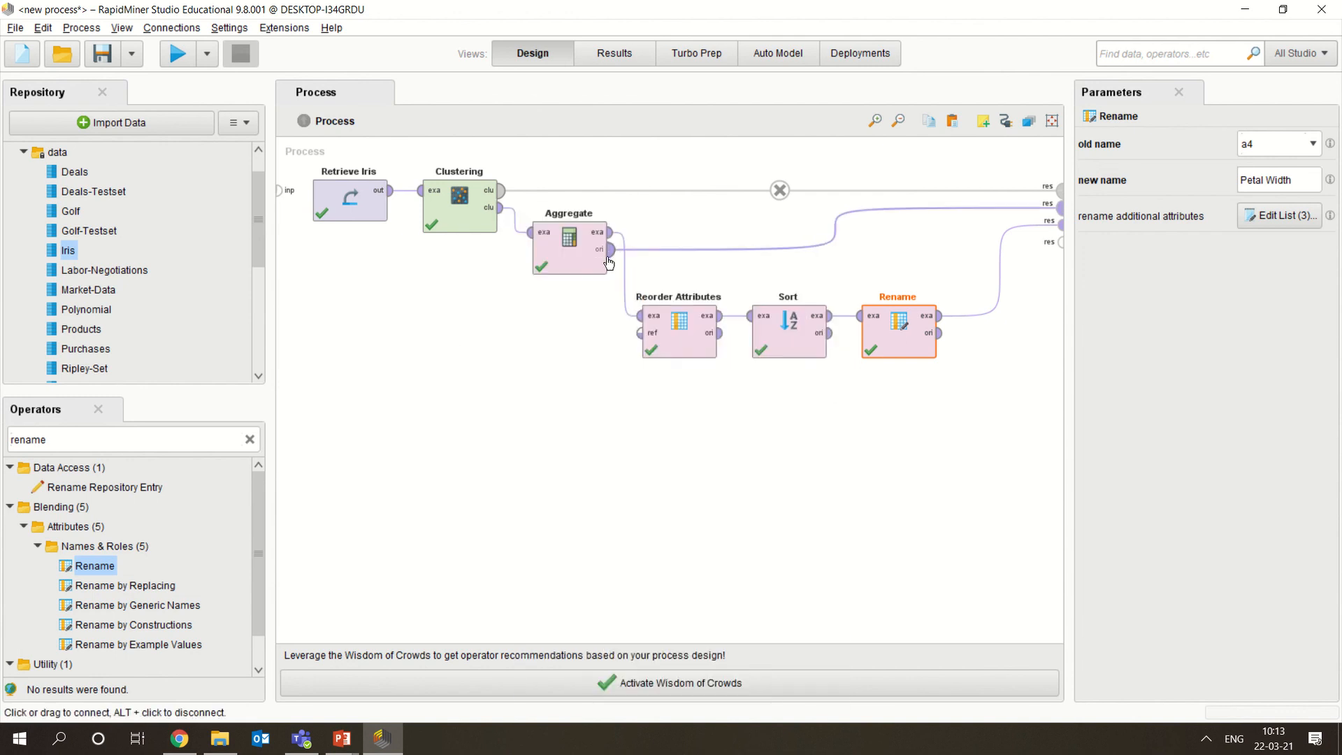
pyautogui.moveTo(611, 255)
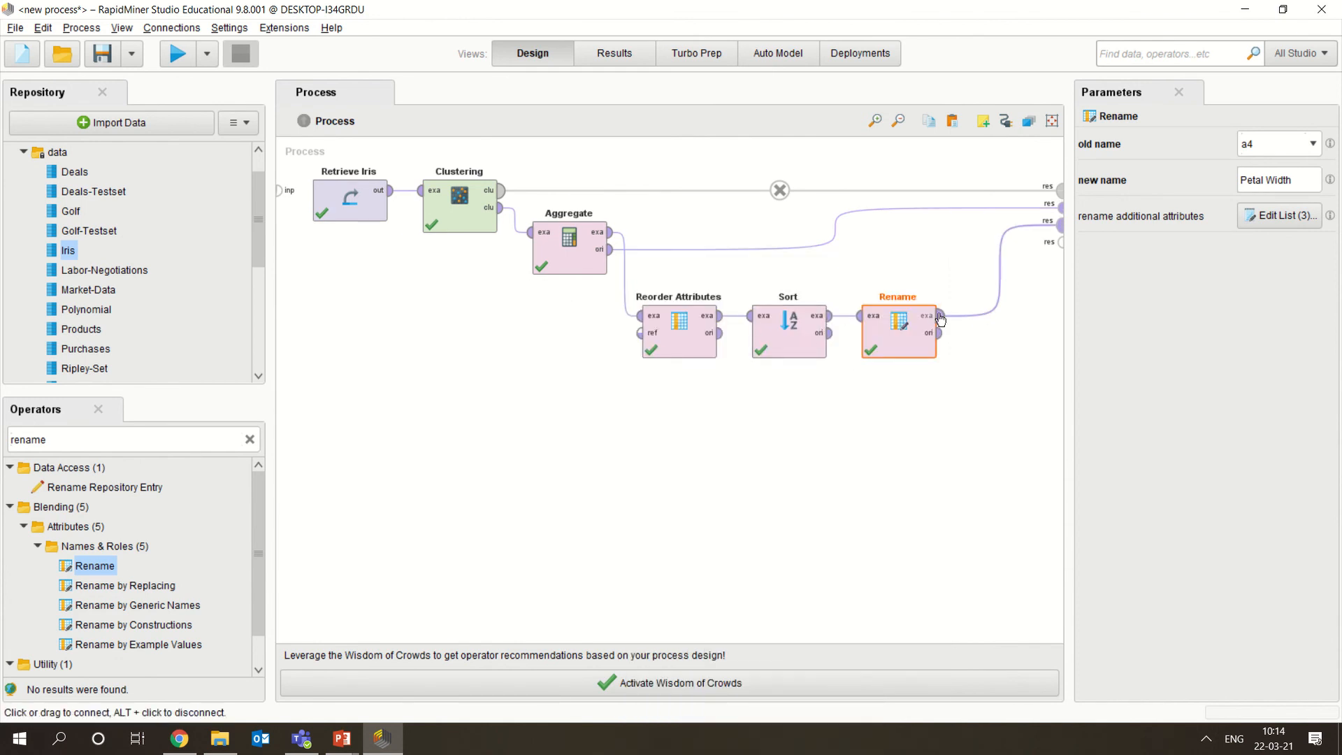
pyautogui.moveTo(940, 319)
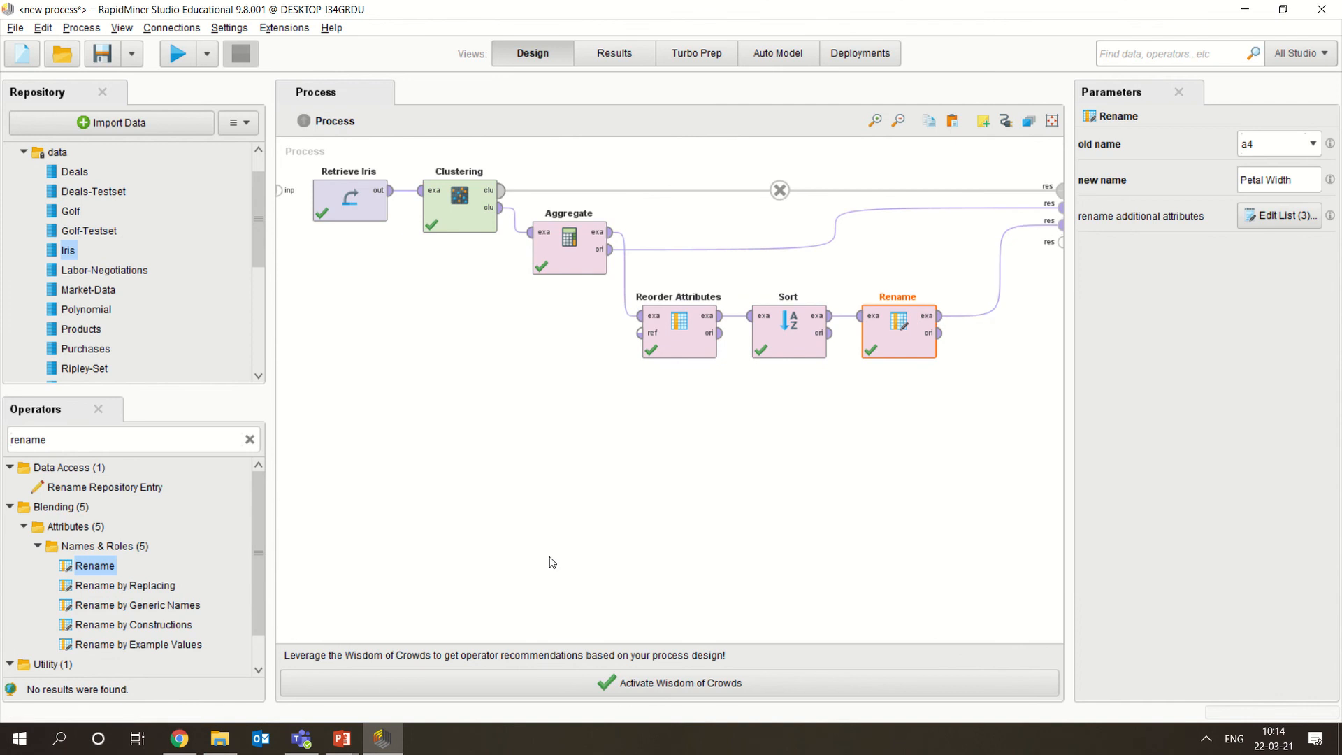
pyautogui.click(587, 56)
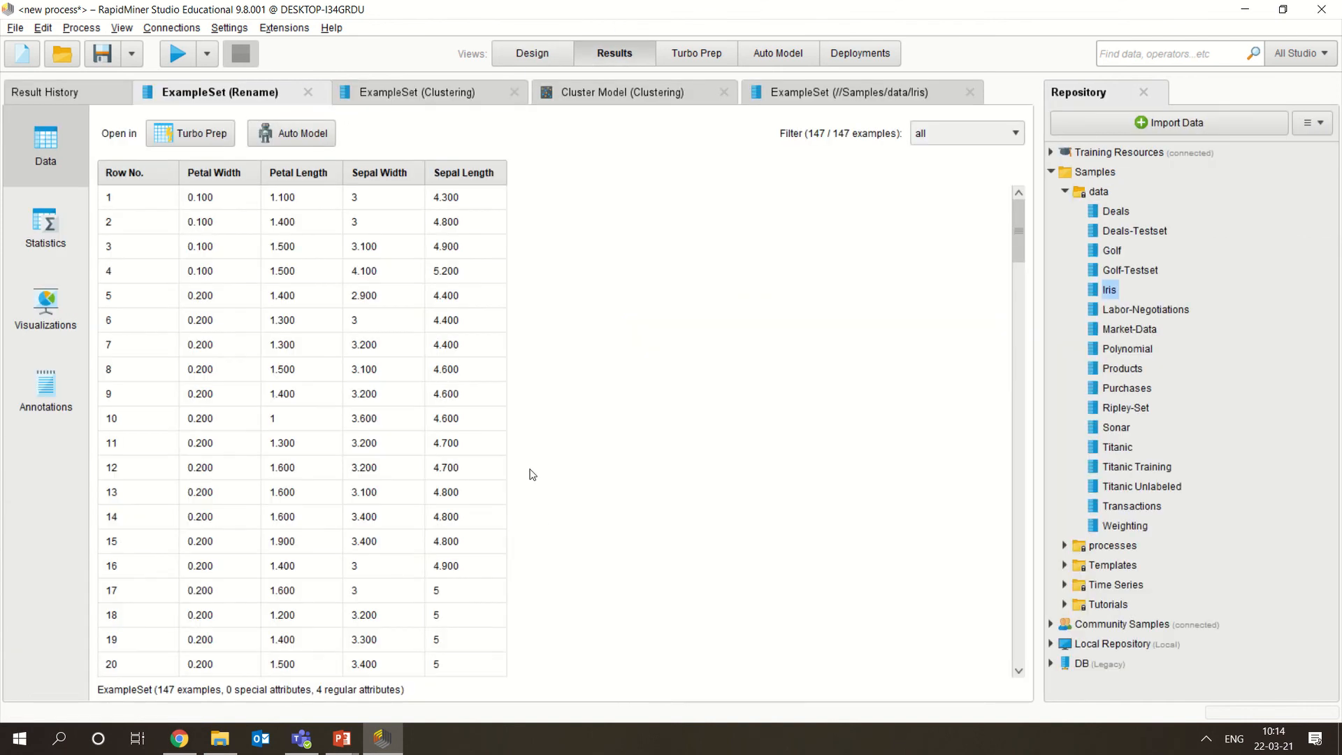
# Review the attribute ordering of Reorder Attributes and the parameters of the Sort and Rename operators.
pyautogui.click(515, 56)
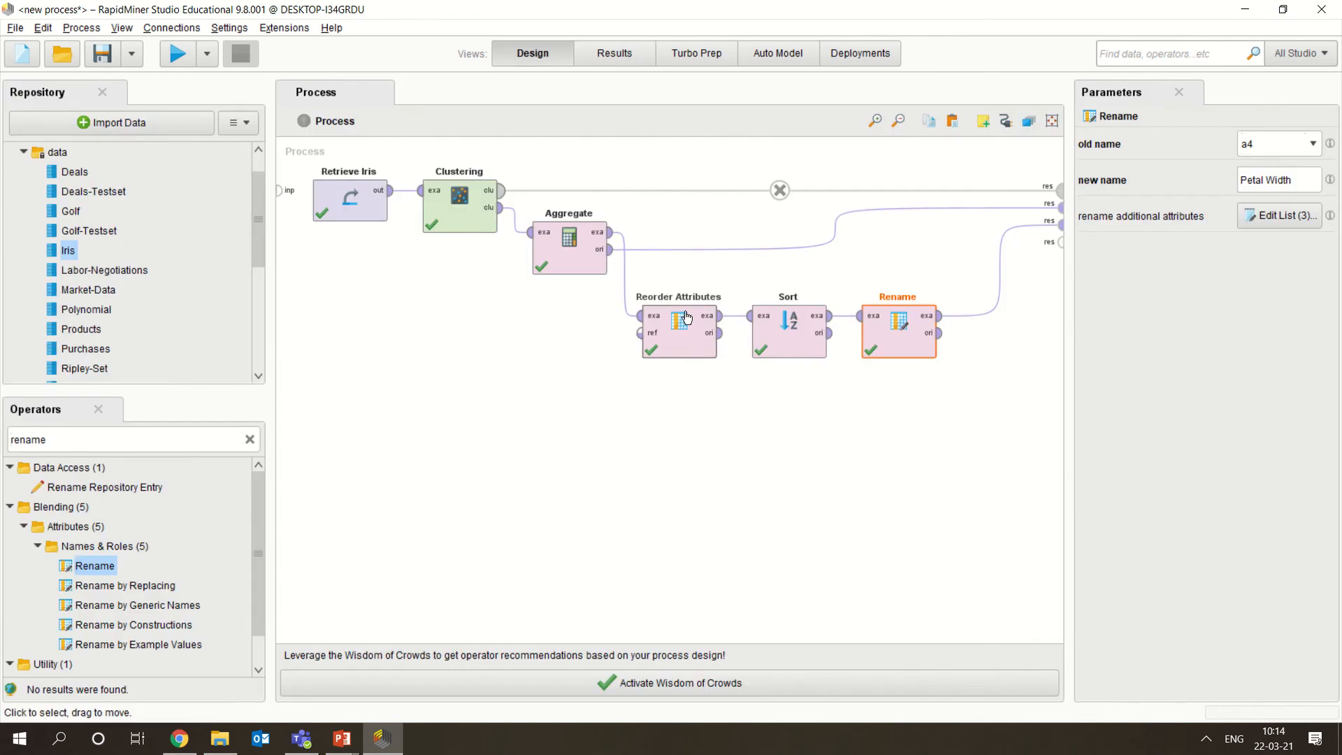
pyautogui.click(680, 332)
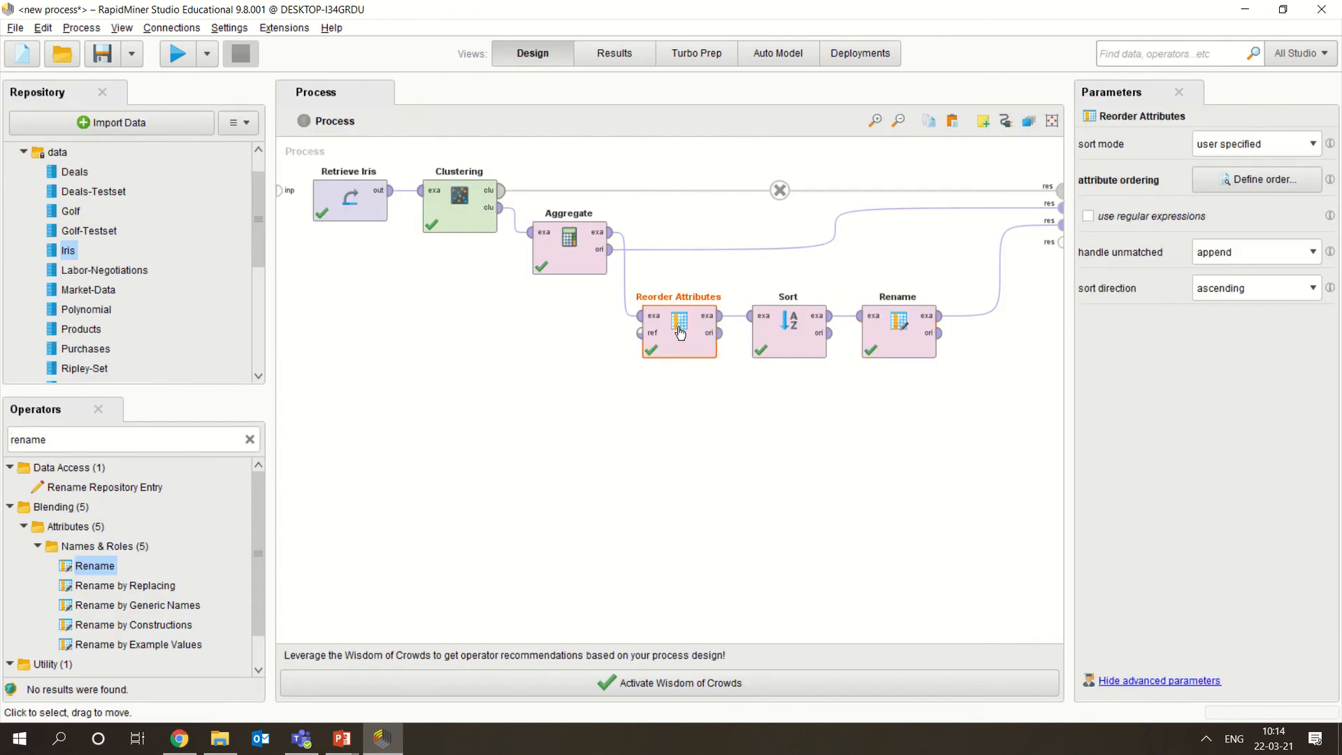
pyautogui.click(1301, 187)
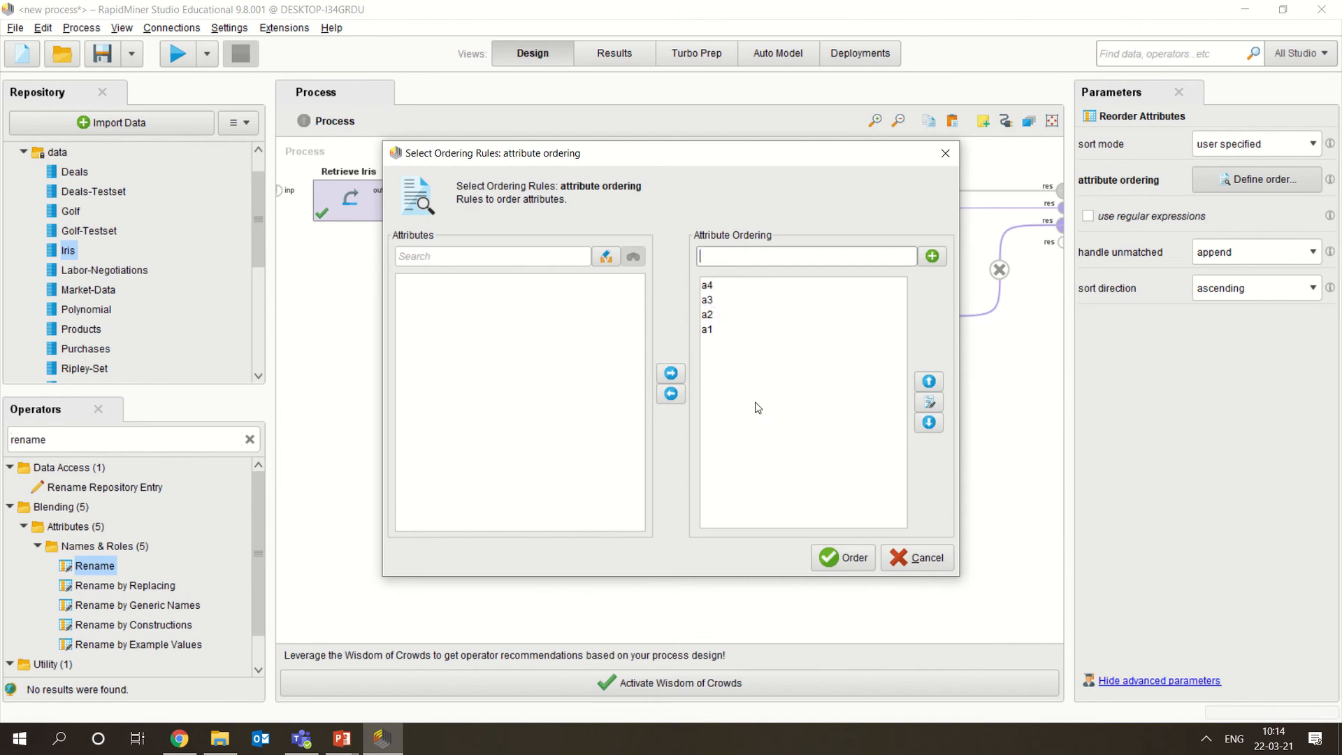
pyautogui.click(918, 557)
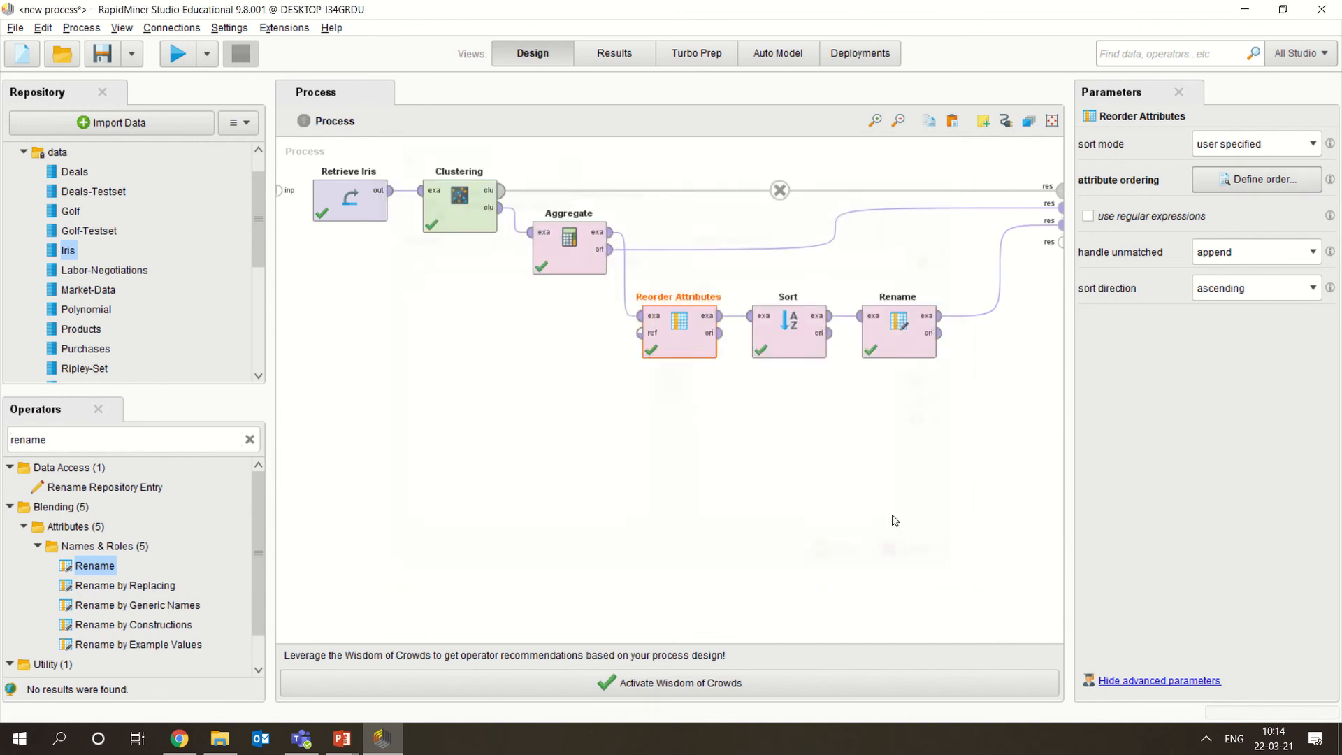
pyautogui.click(794, 345)
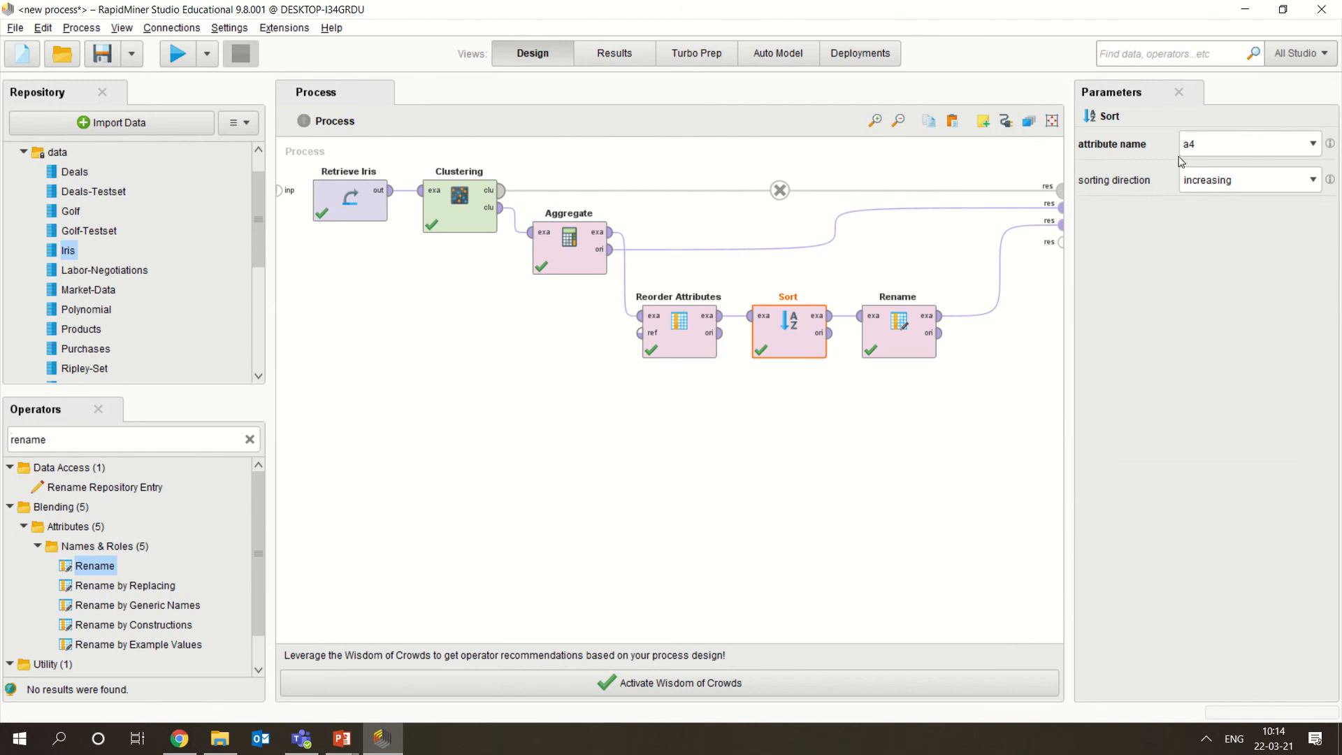
pyautogui.click(919, 348)
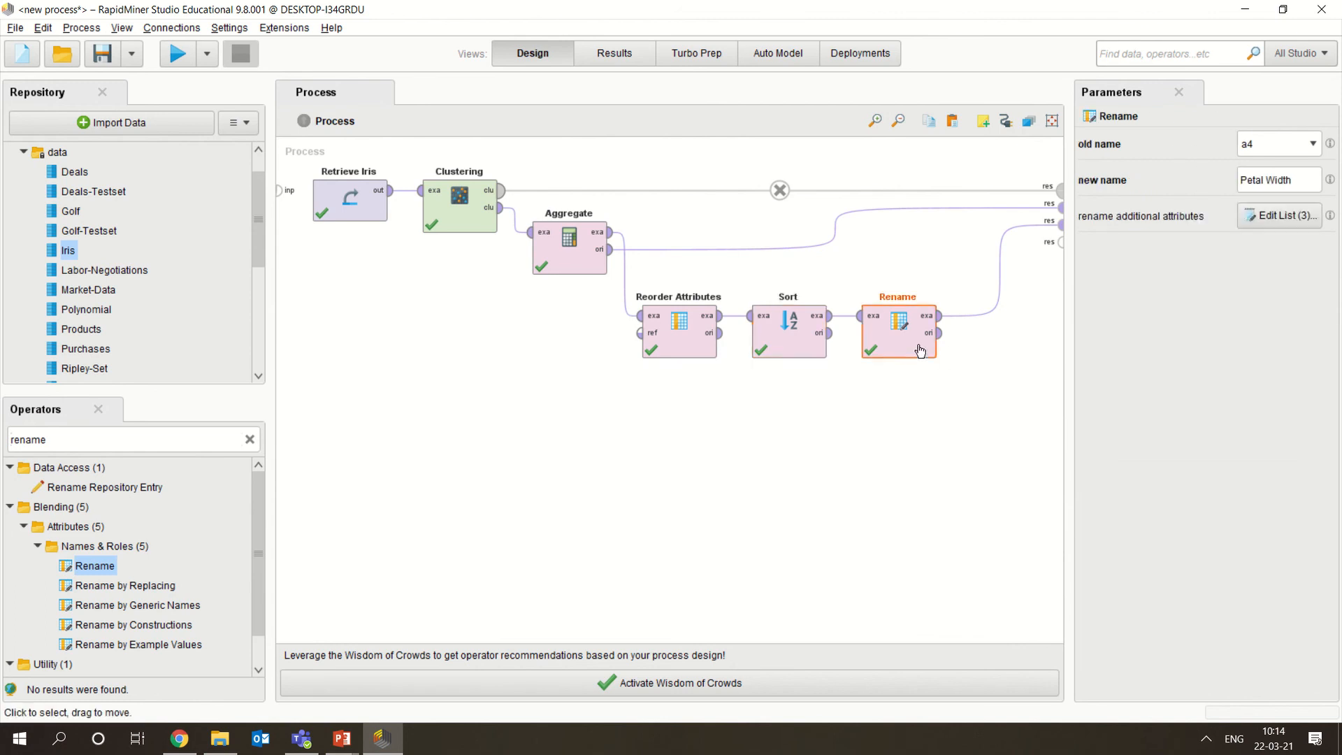
# Compare the renamed example set's rows with the clustered example set, the cluster model and the original Iris data.
pyautogui.click(610, 52)
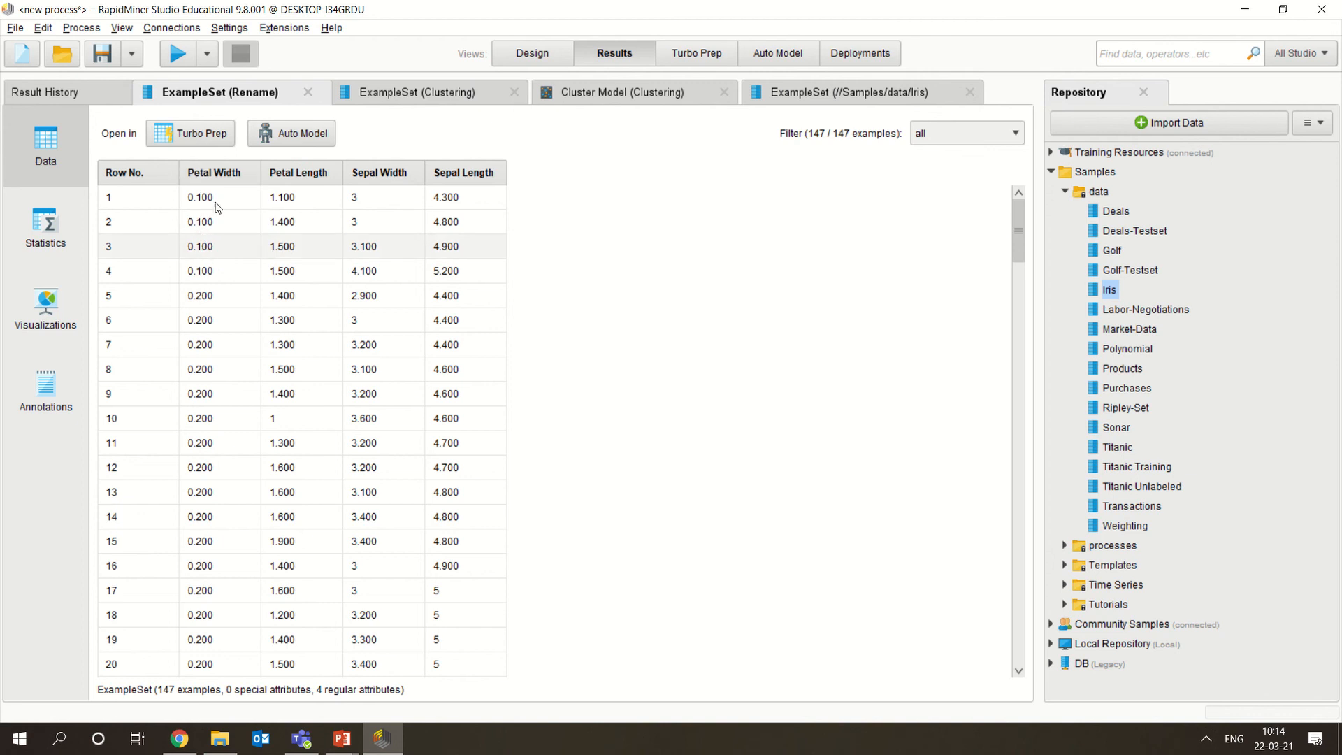
pyautogui.moveTo(1021, 245); pyautogui.dragTo(1024, 137)
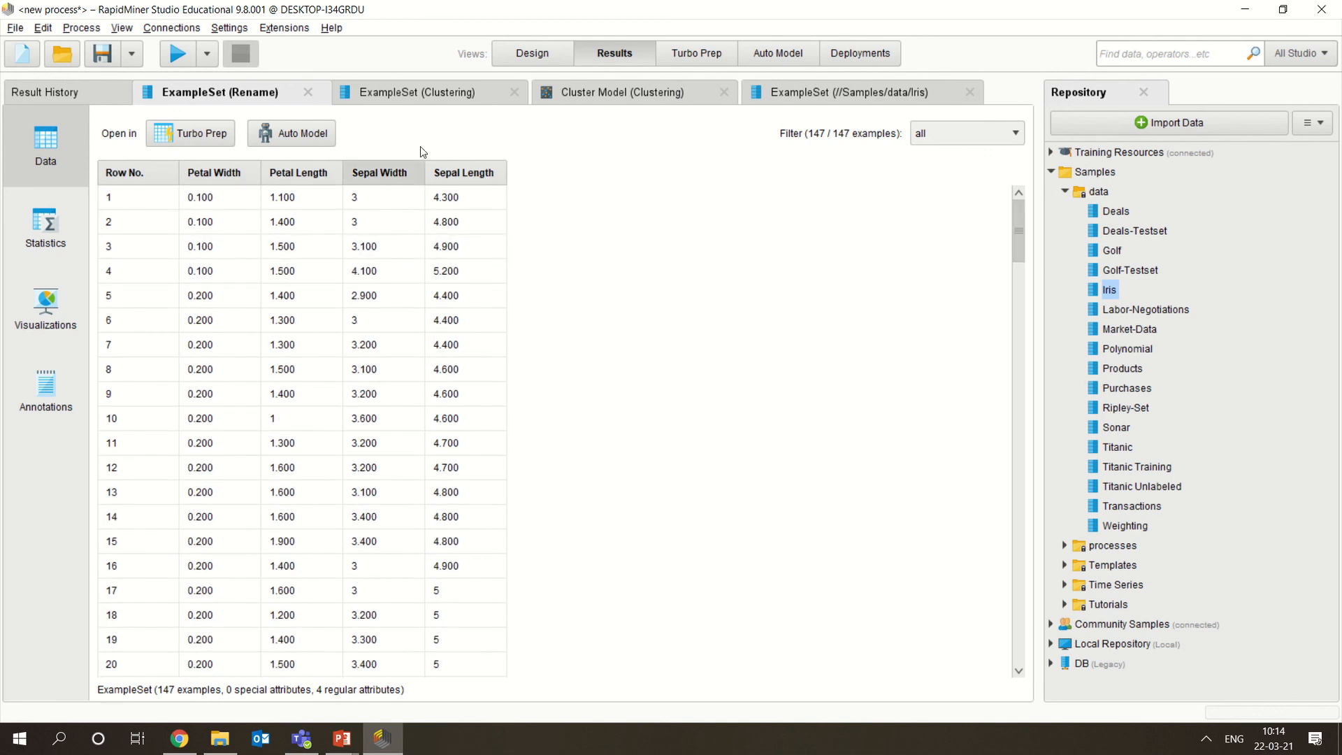
pyautogui.click(428, 99)
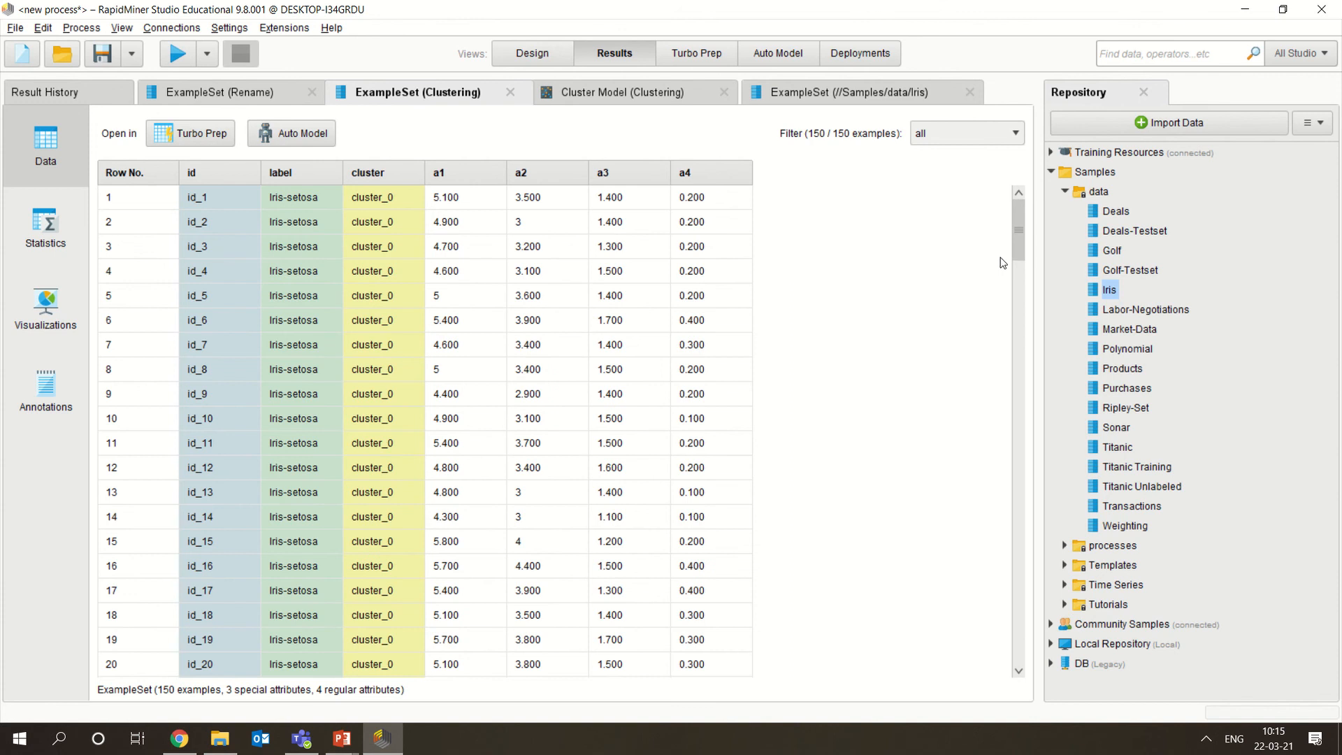
pyautogui.moveTo(1019, 231); pyautogui.dragTo(1041, 155)
pyautogui.click(650, 97)
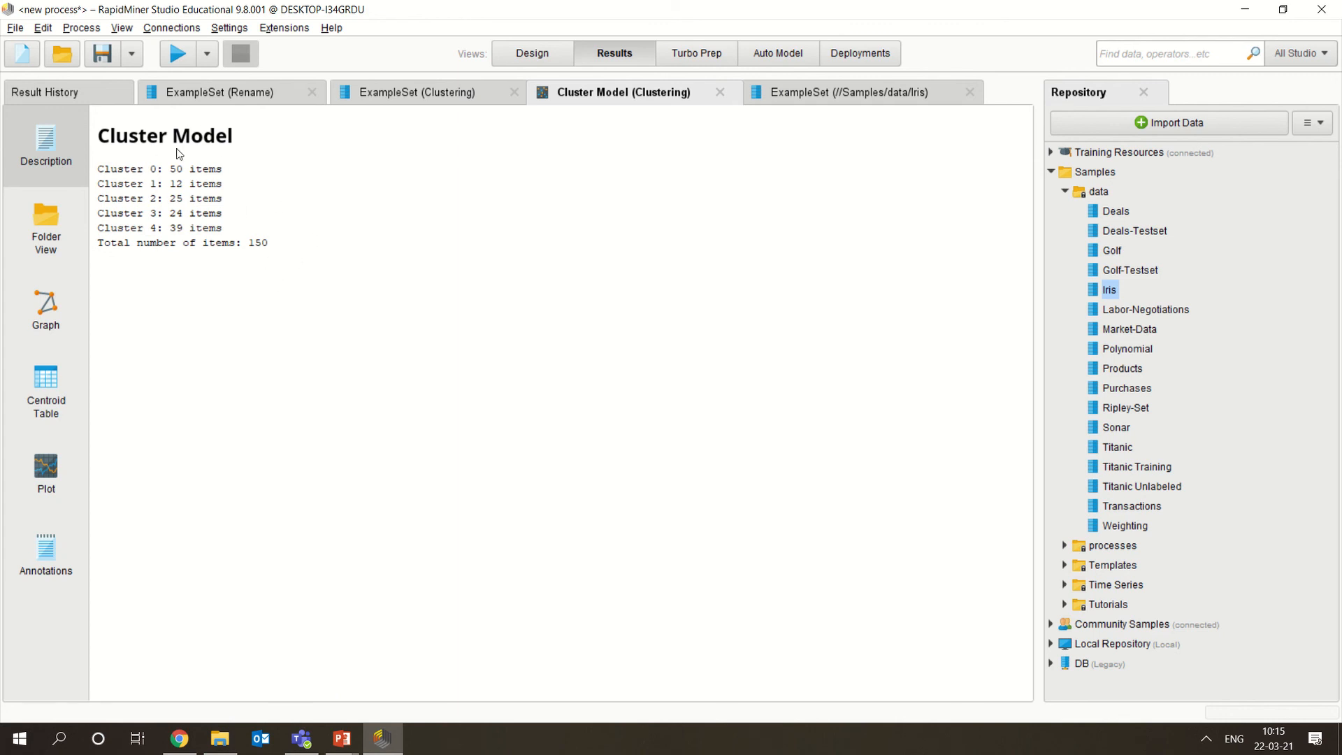
pyautogui.click(808, 94)
pyautogui.click(217, 97)
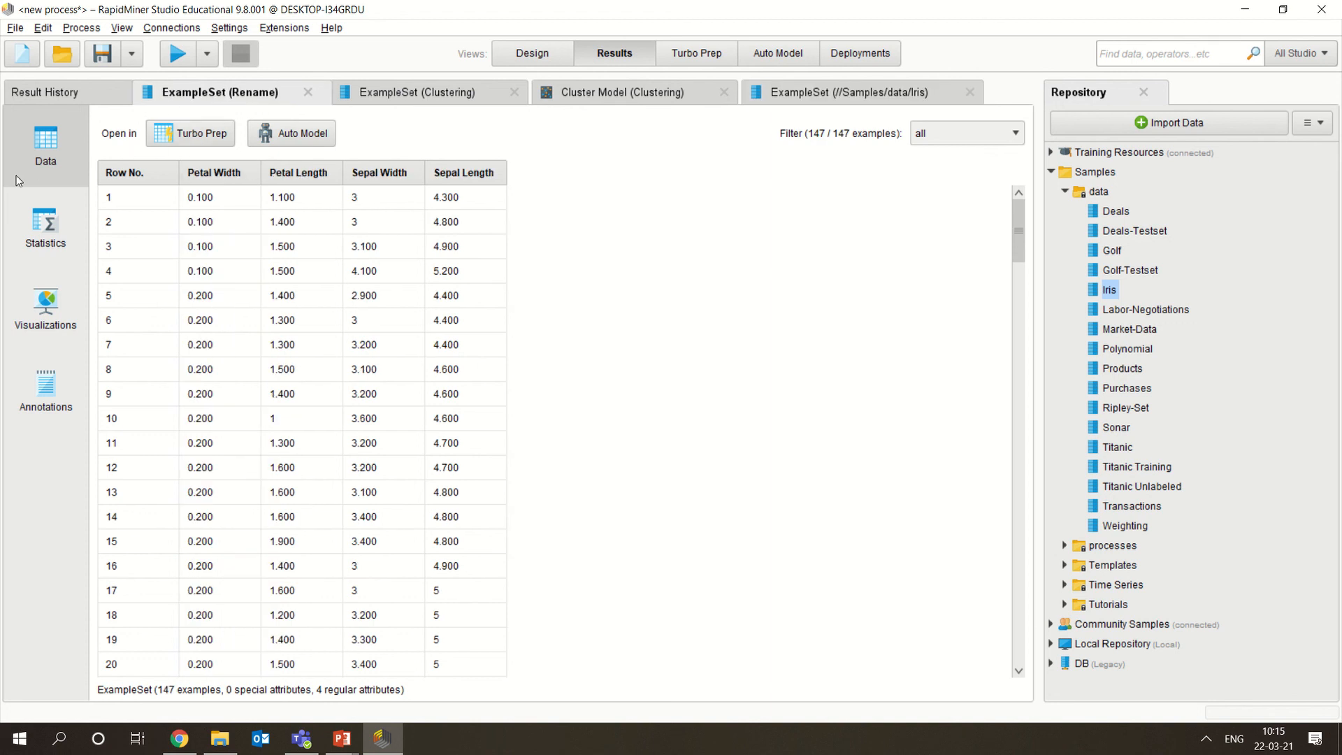
# Examine the attribute statistics and attribute filter options of the renamed example set.
pyautogui.click(42, 218)
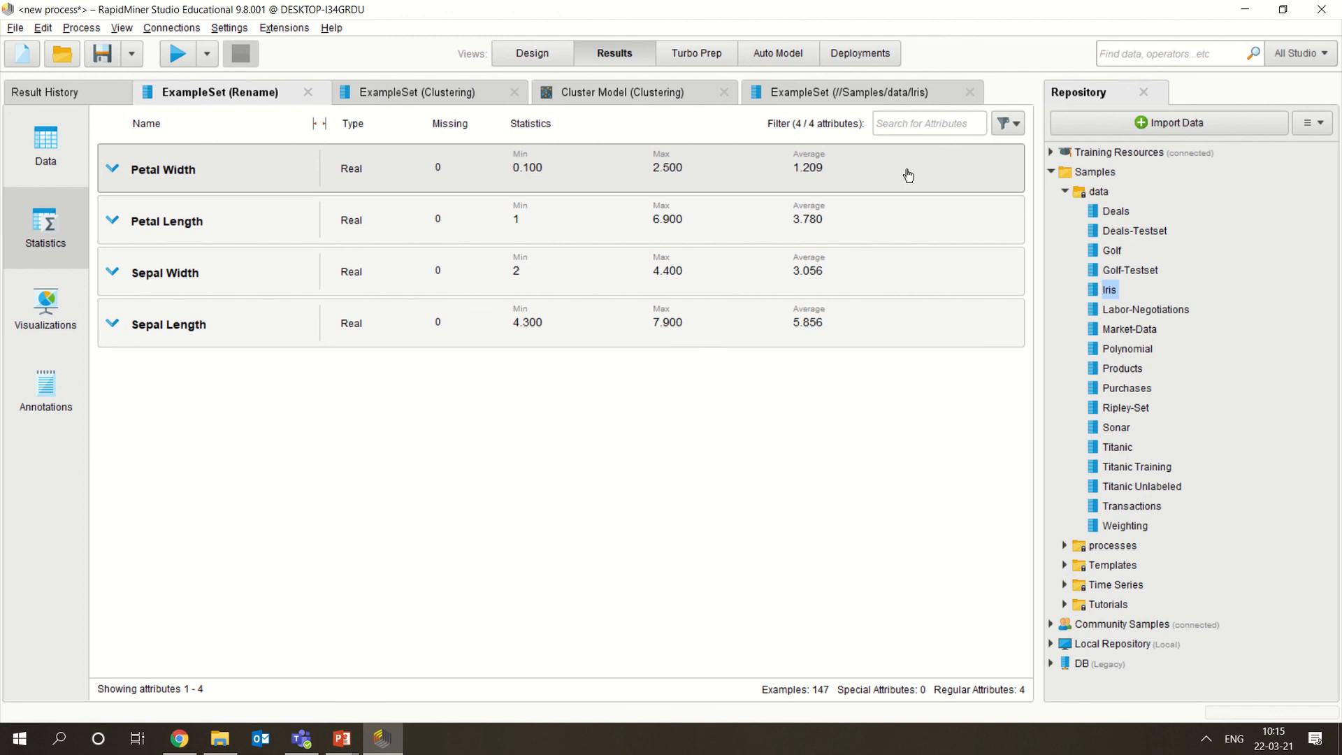
pyautogui.click(999, 128)
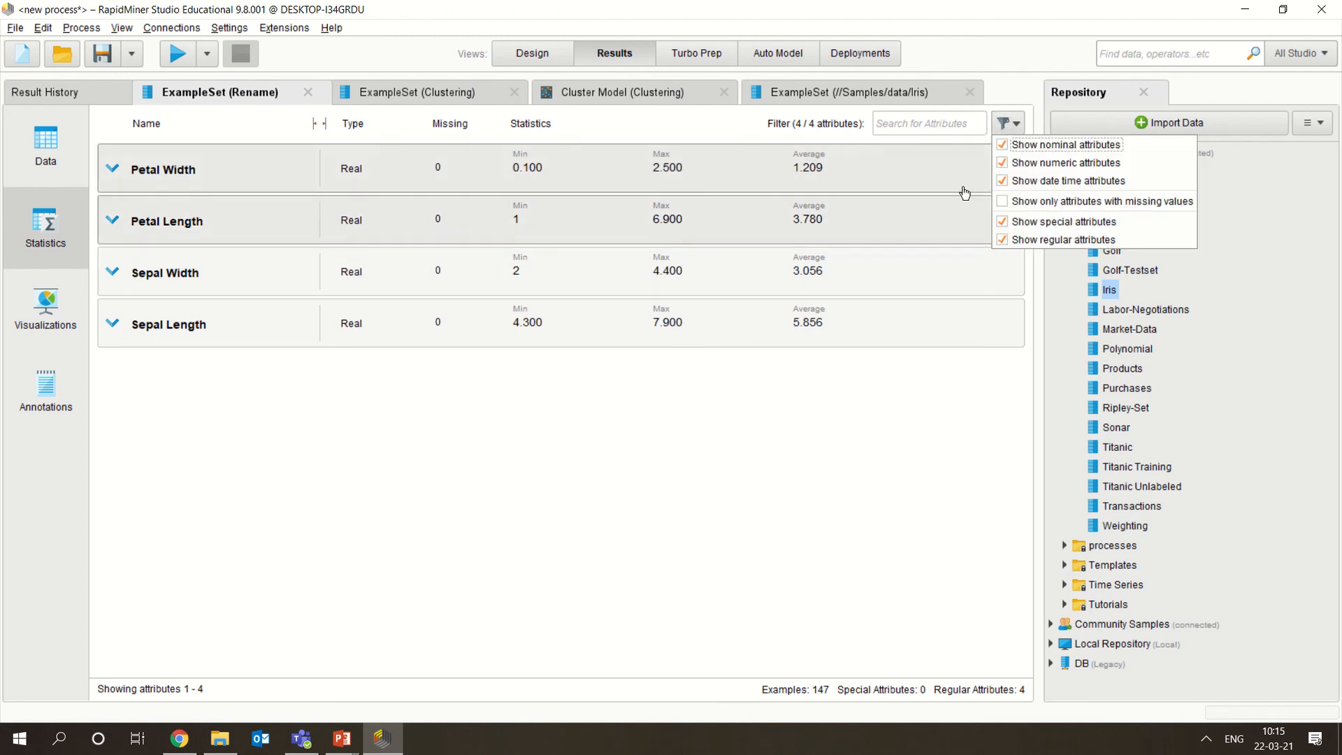
pyautogui.click(856, 510)
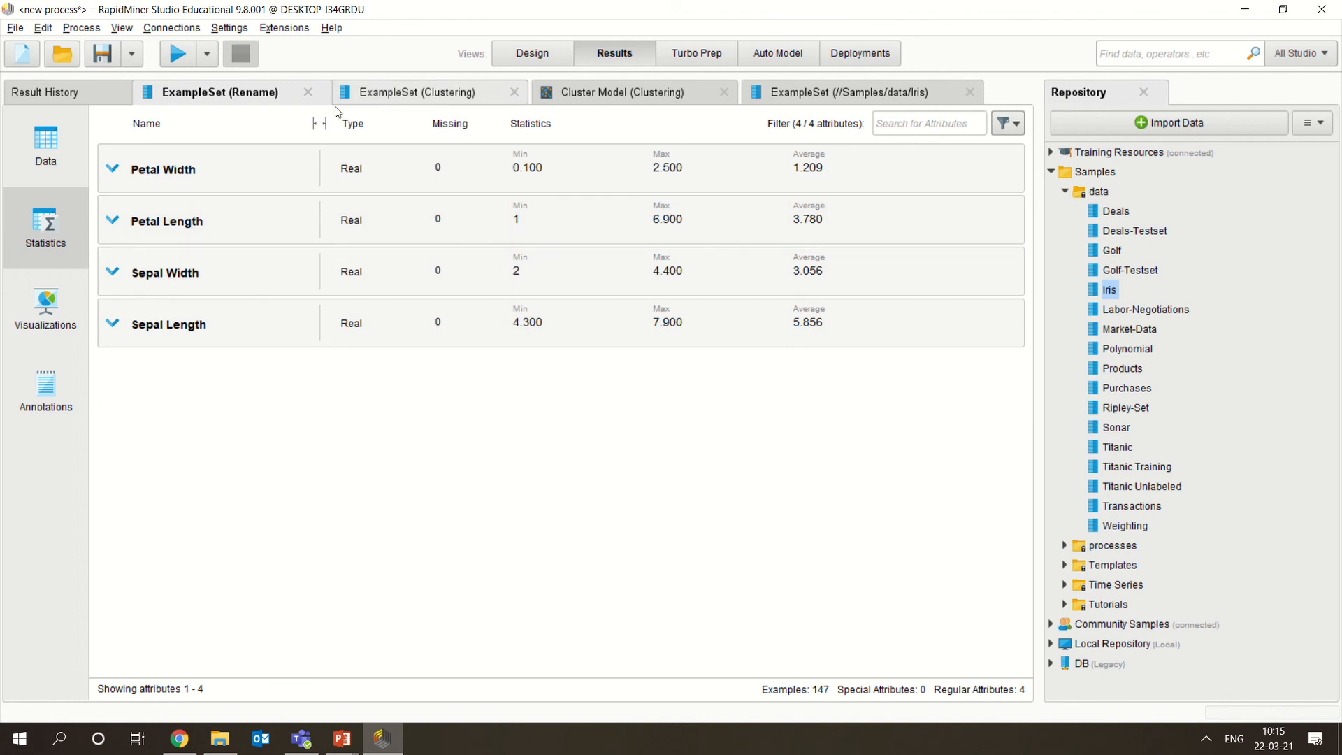
pyautogui.click(64, 155)
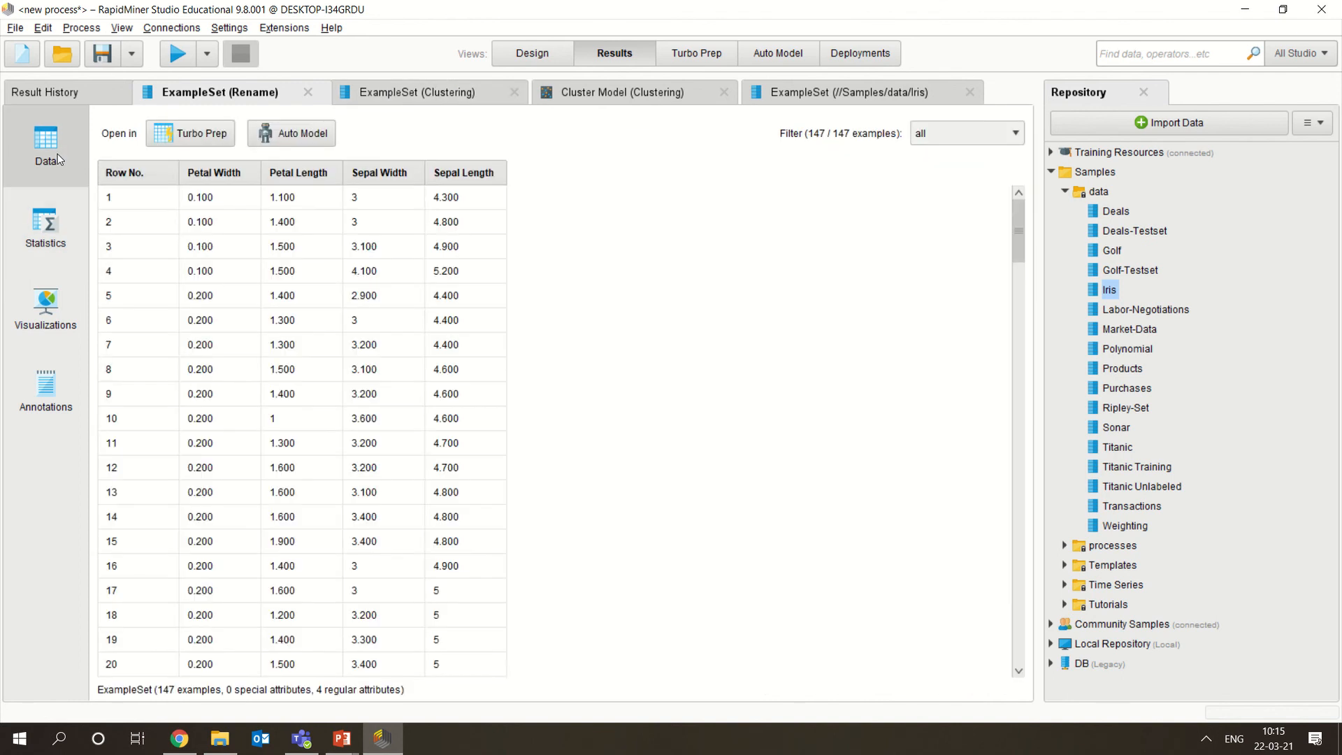
pyautogui.click(52, 234)
# Open the renamed example set's visualizations and try a Line plot with Petal Length as the color group.
pyautogui.click(51, 308)
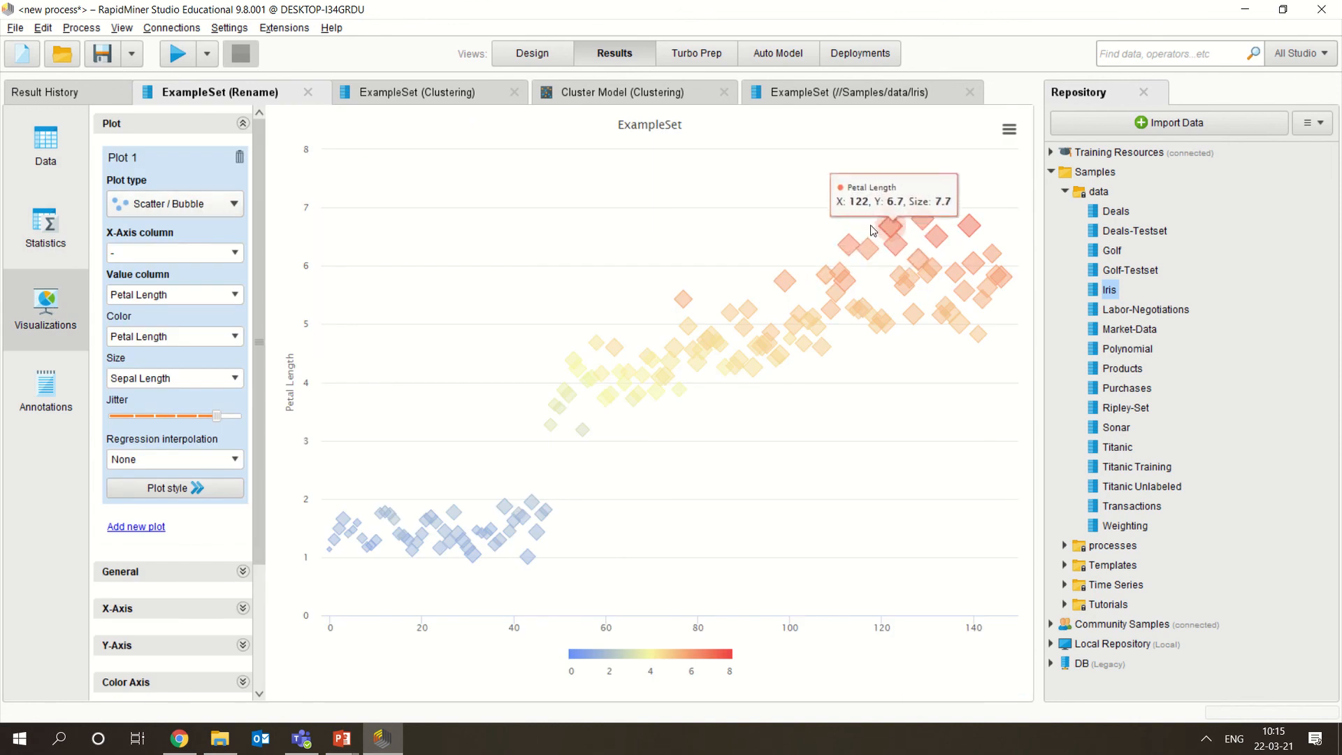
pyautogui.moveTo(924, 235)
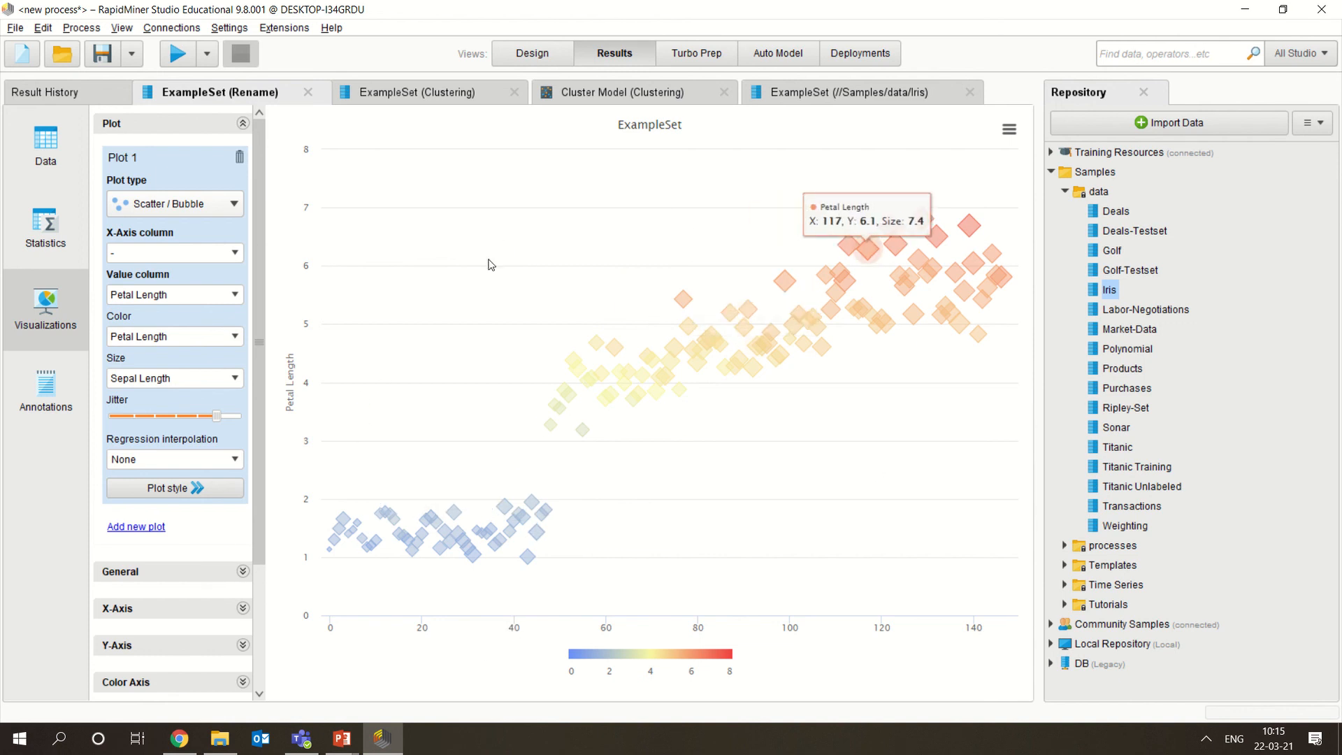
pyautogui.click(167, 204)
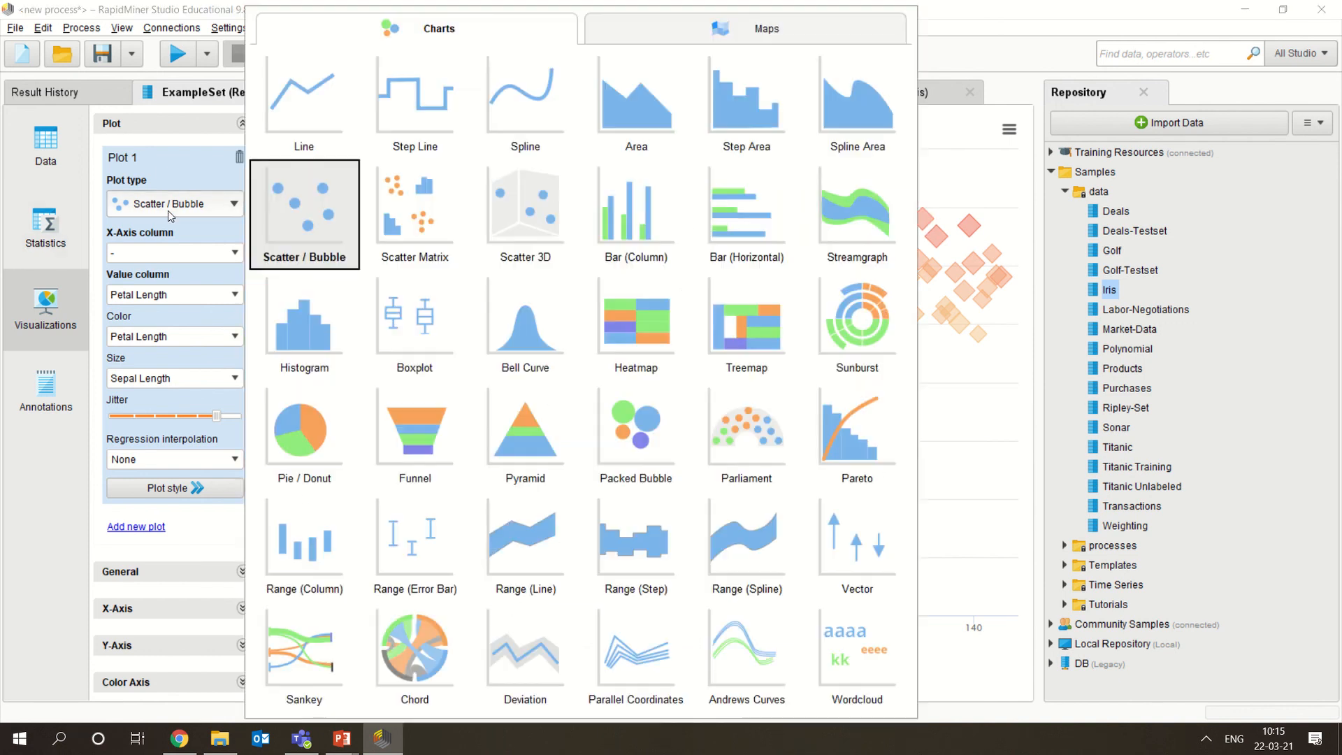
pyautogui.click(320, 82)
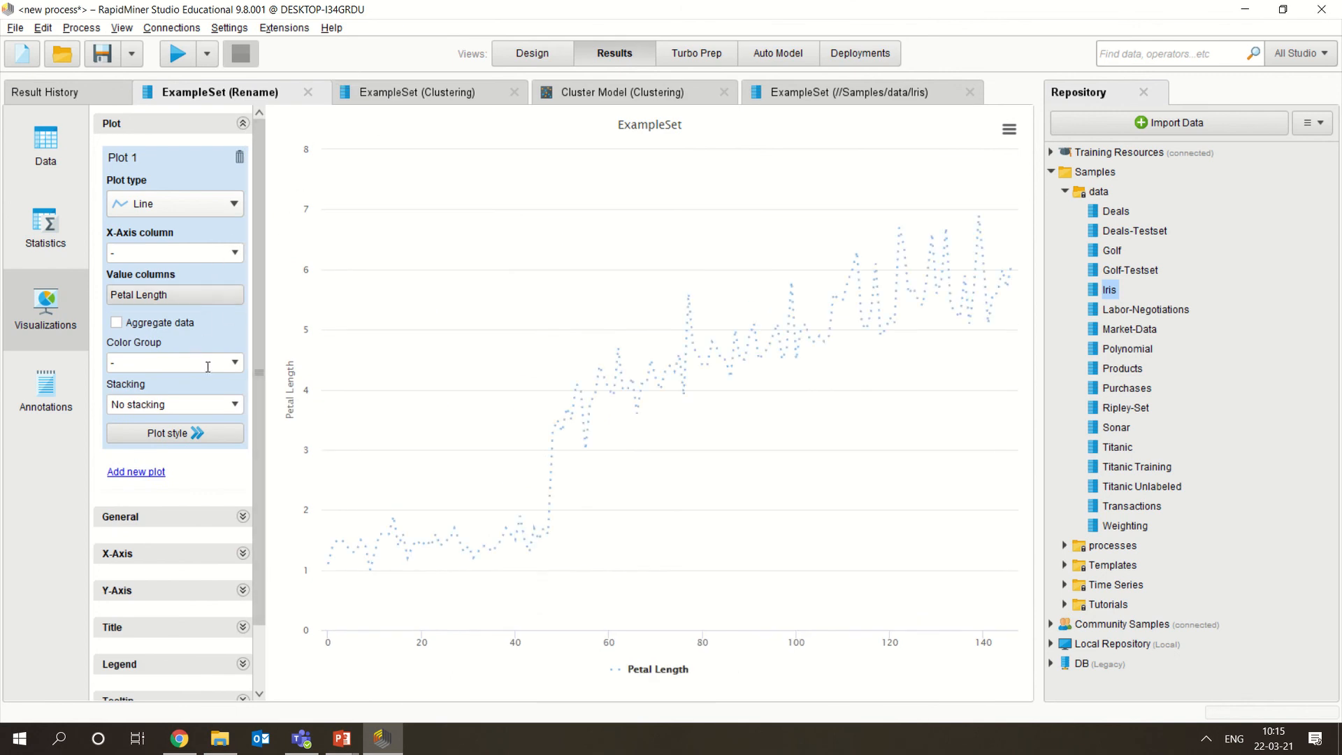
pyautogui.click(241, 362)
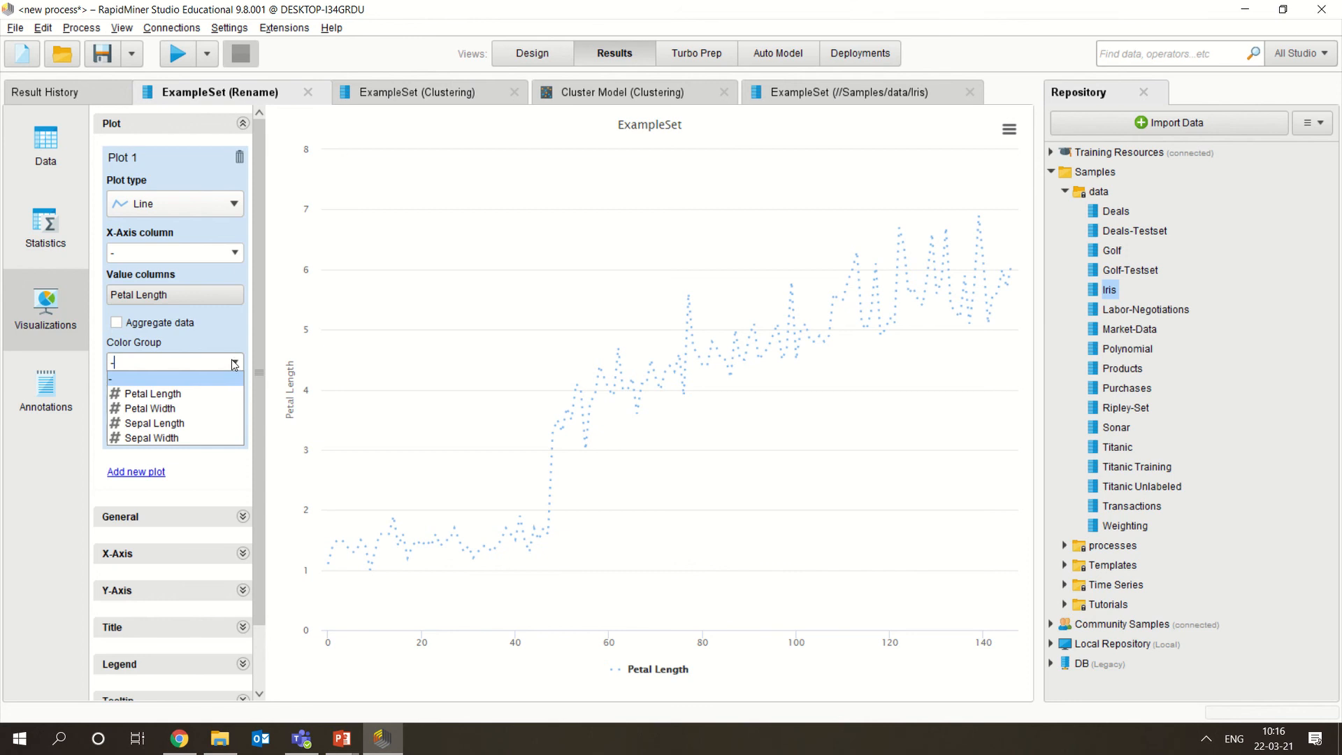
pyautogui.click(211, 390)
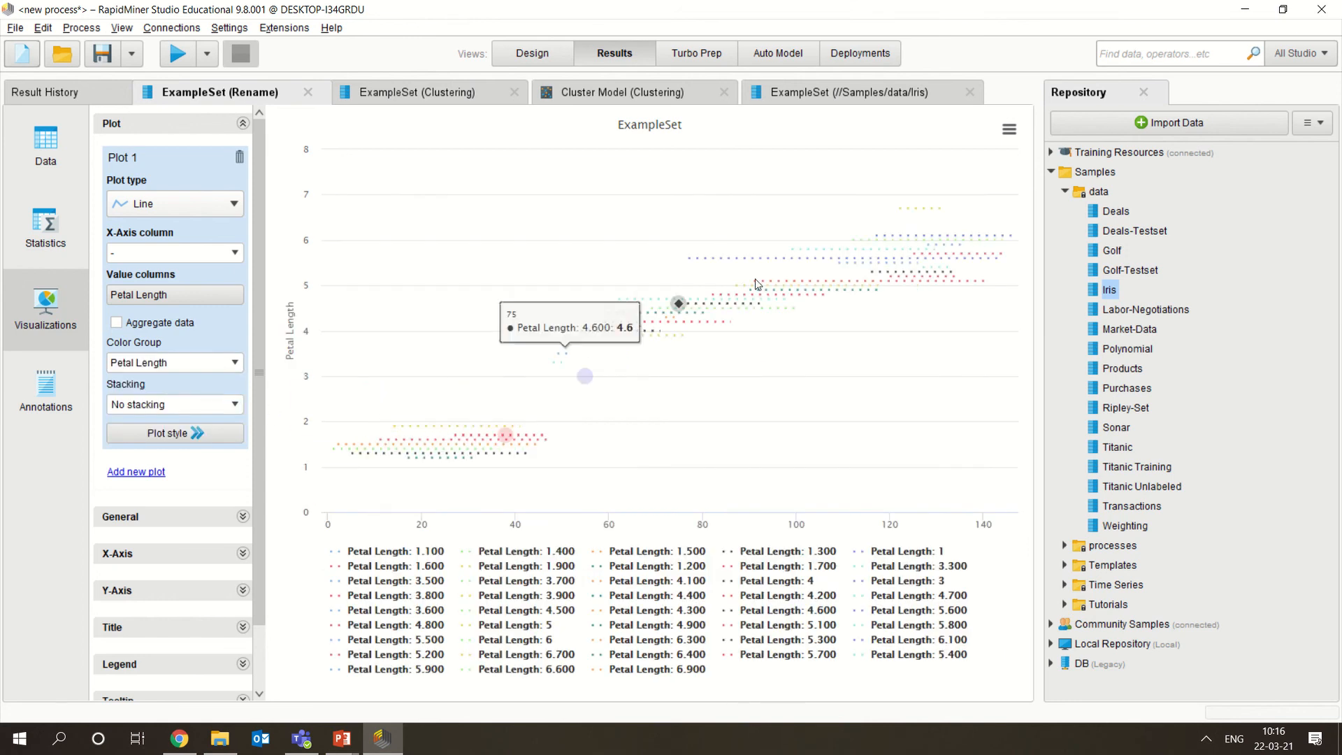
# Change the plot type back to Scatter / Bubble and clear its color column.
pyautogui.click(202, 210)
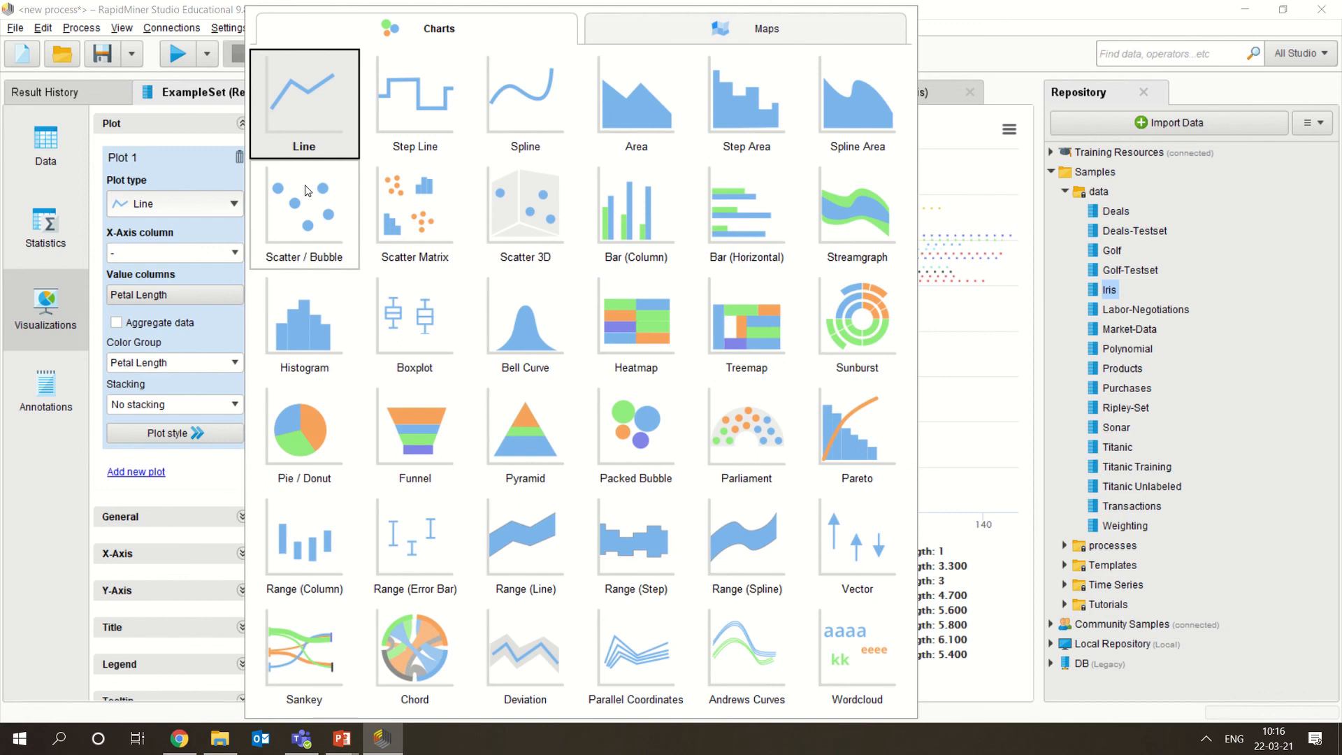
pyautogui.click(325, 207)
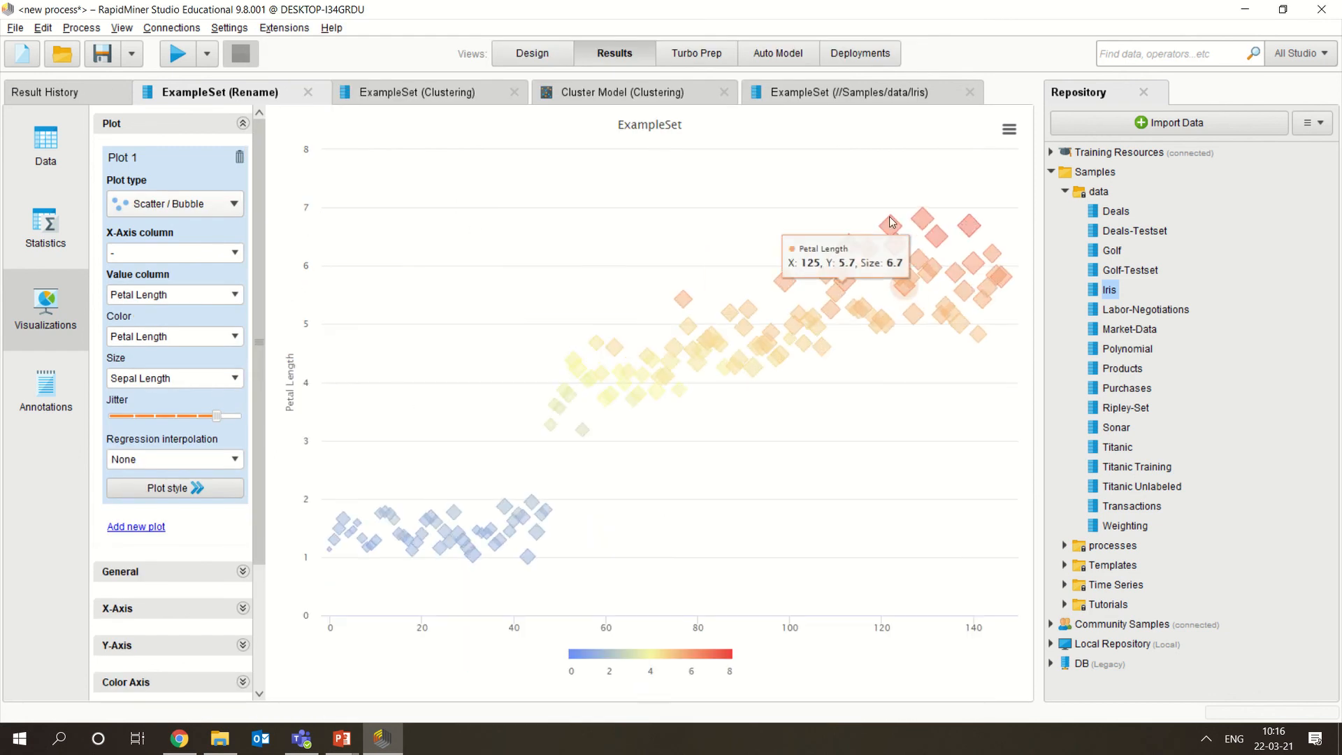
pyautogui.moveTo(867, 220)
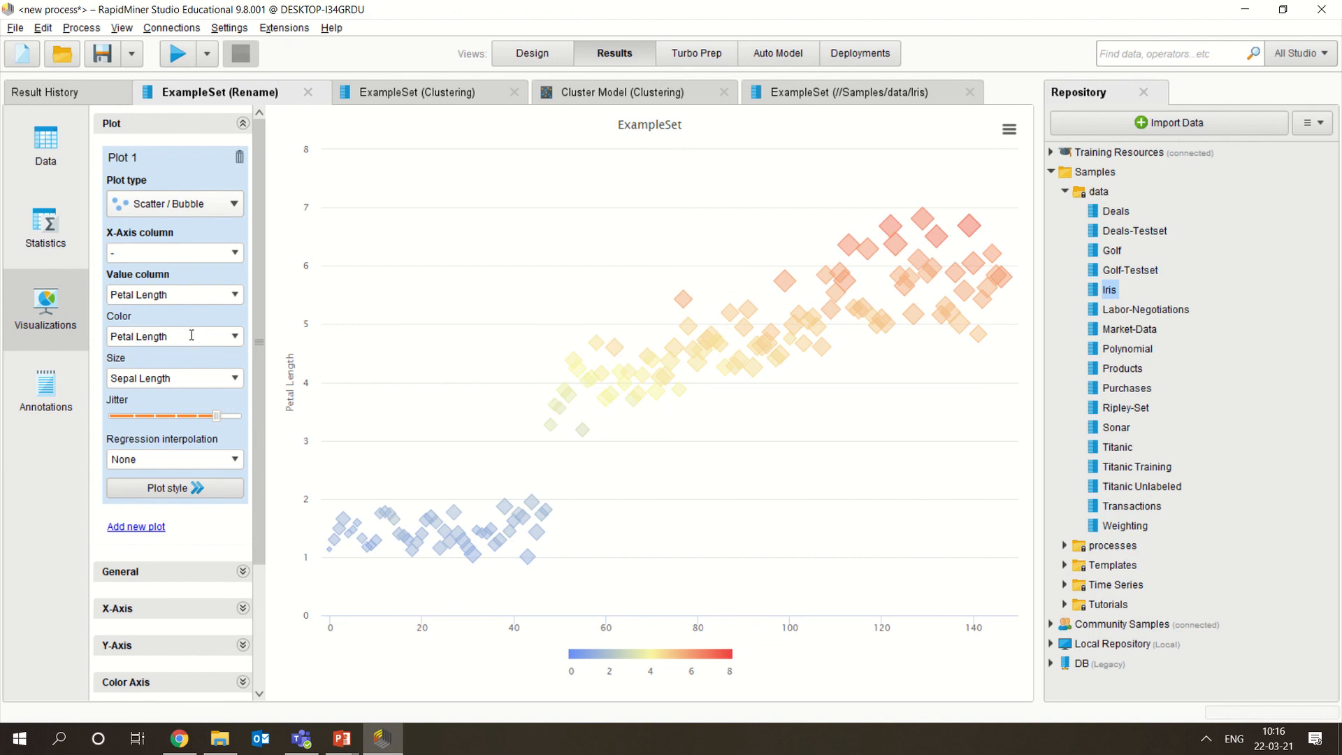
pyautogui.click(234, 336)
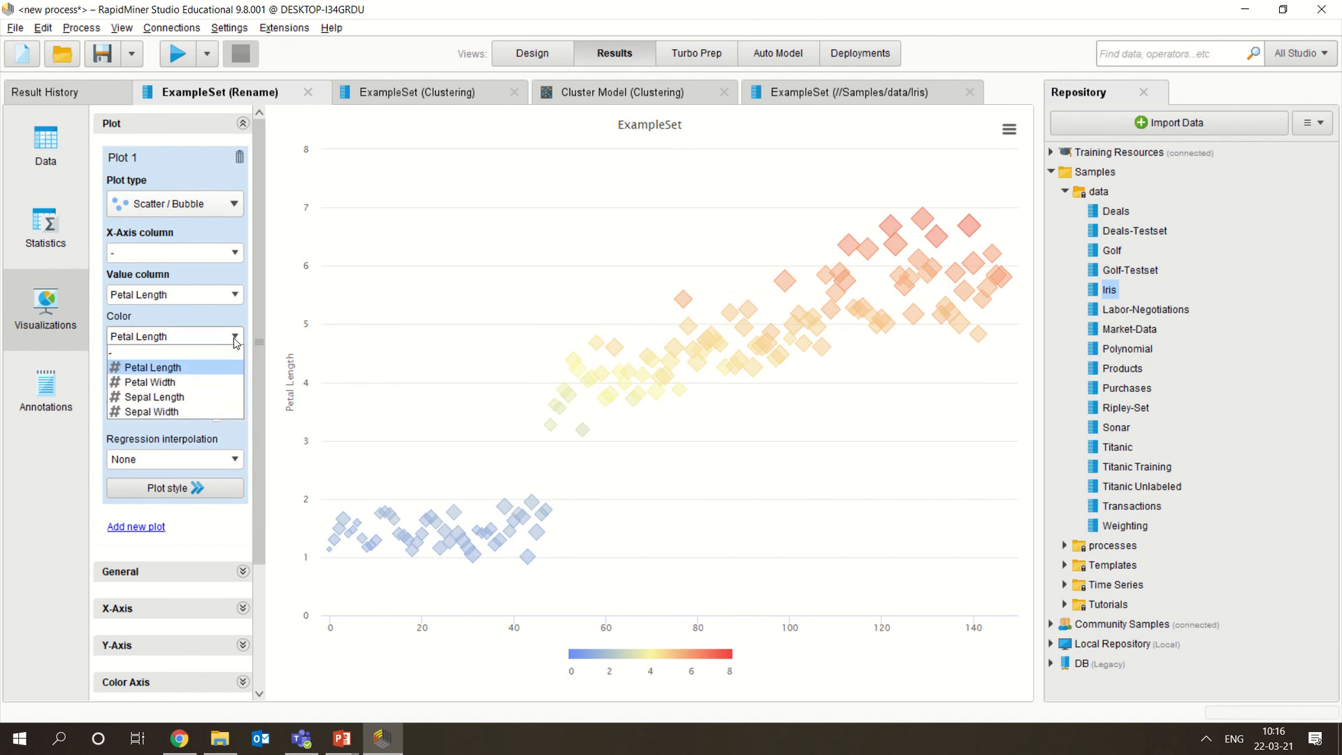
pyautogui.click(234, 336)
pyautogui.click(235, 336)
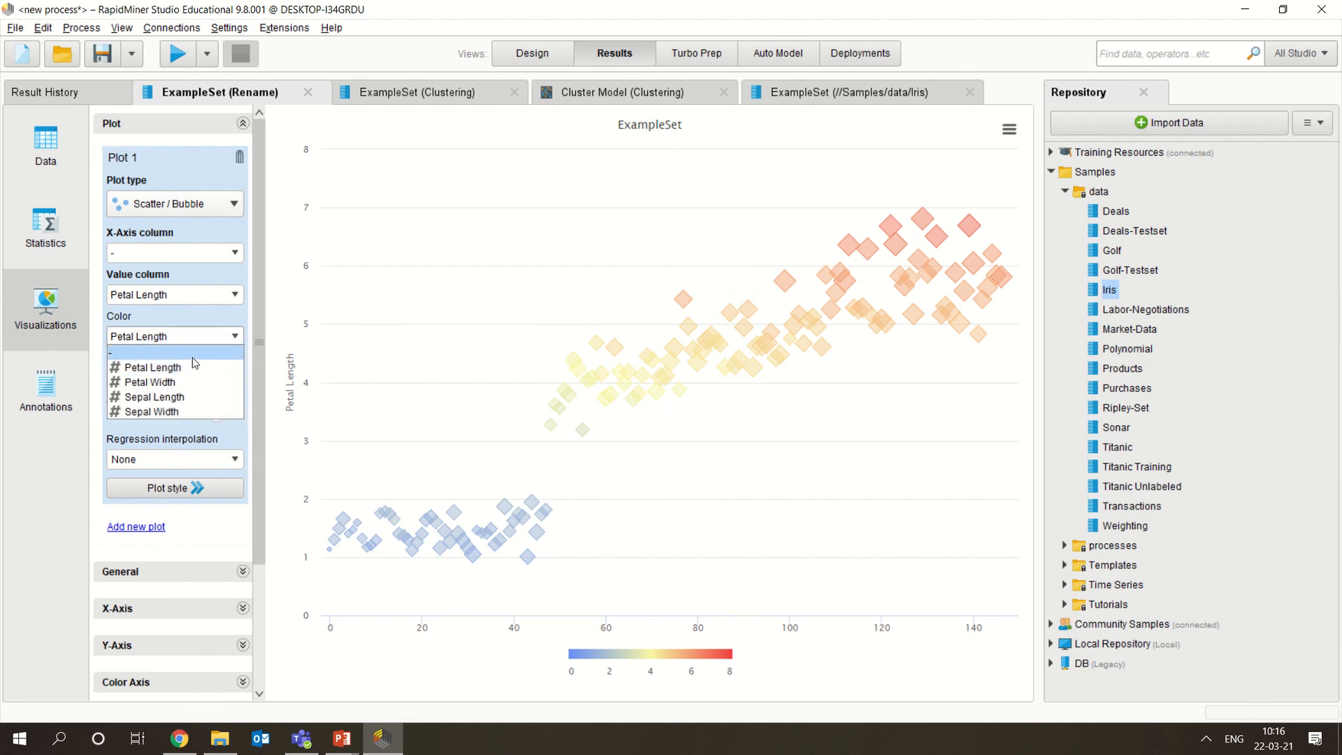
pyautogui.click(191, 355)
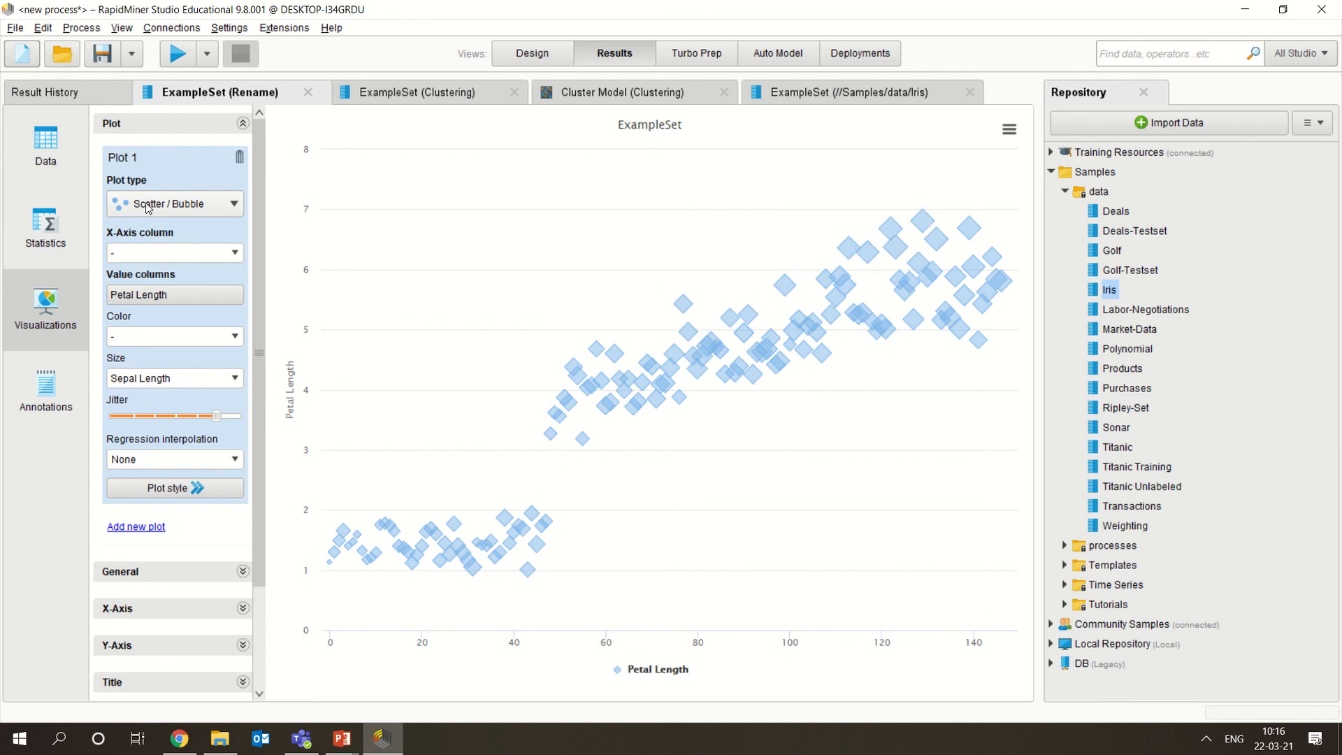
# Try Petal Width, Sepal Length and Sepal Width in turn as the scatter plot's X-axis column.
pyautogui.click(198, 247)
pyautogui.click(234, 253)
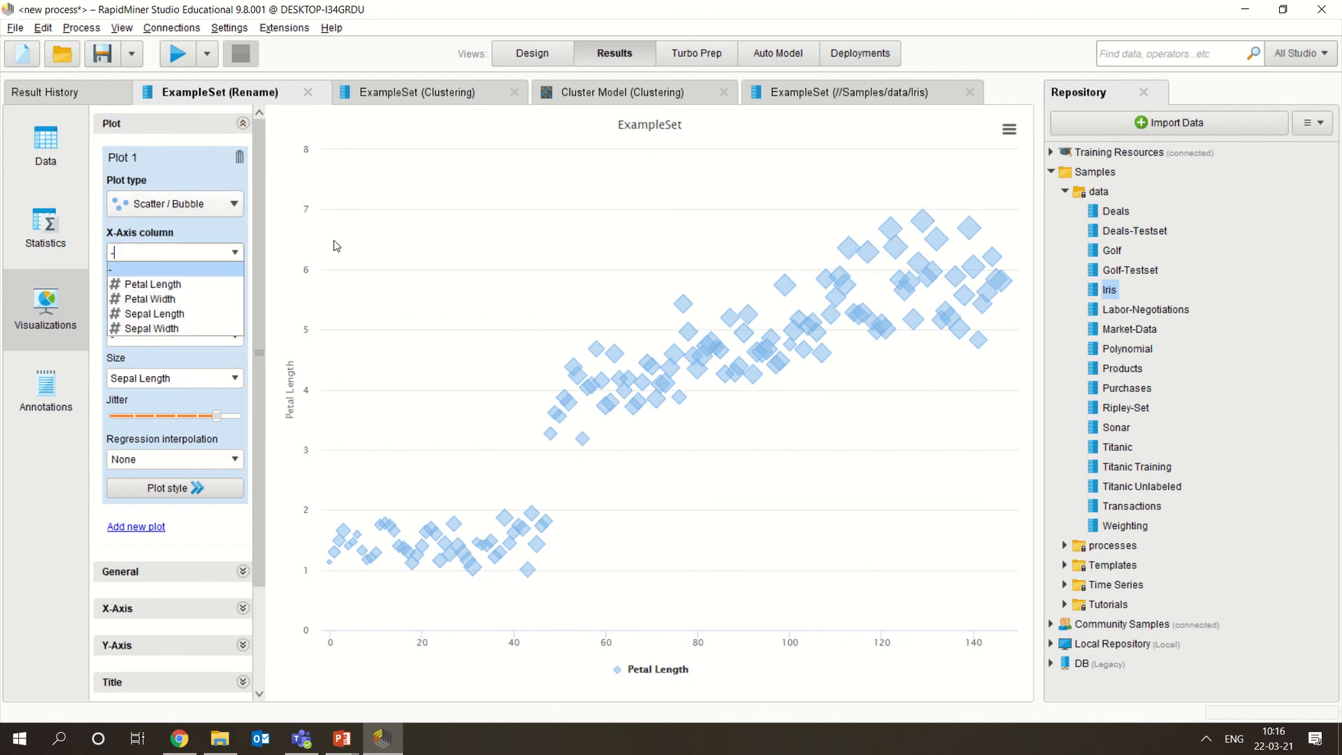
pyautogui.click(200, 302)
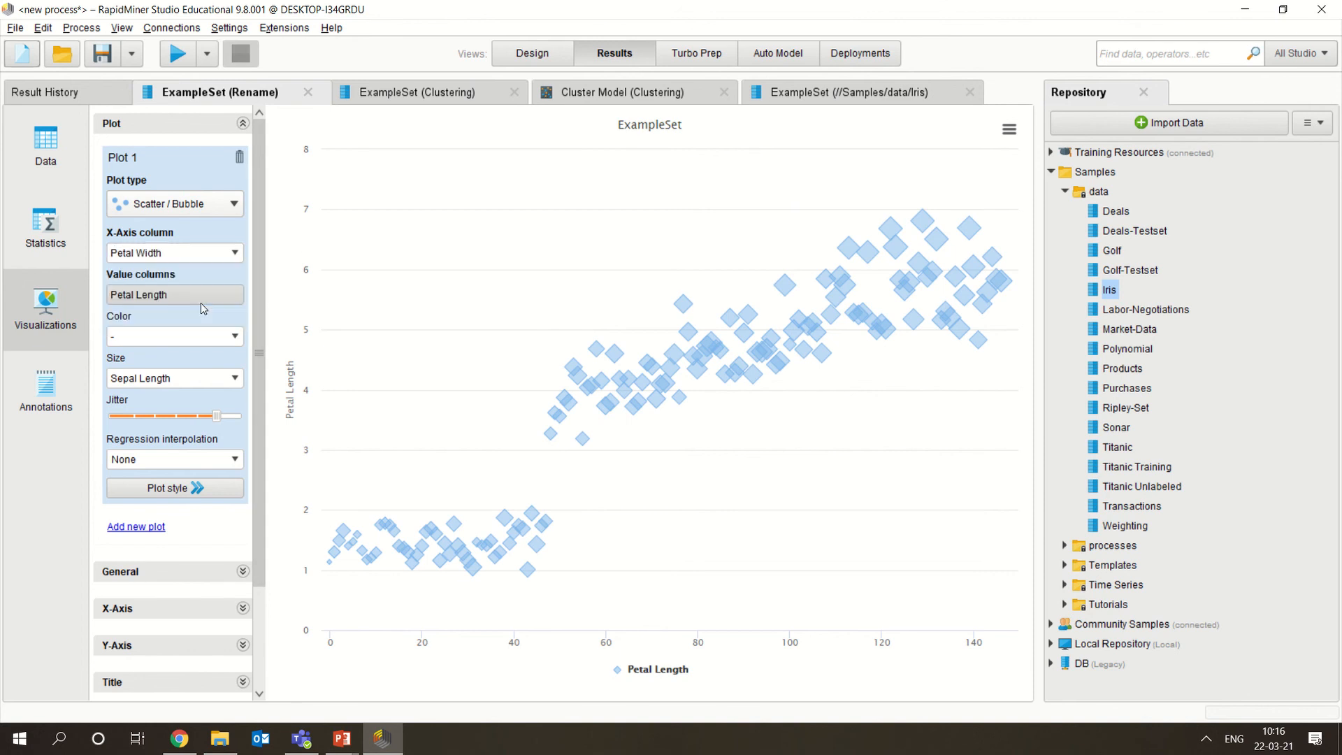
pyautogui.click(219, 253)
pyautogui.click(233, 253)
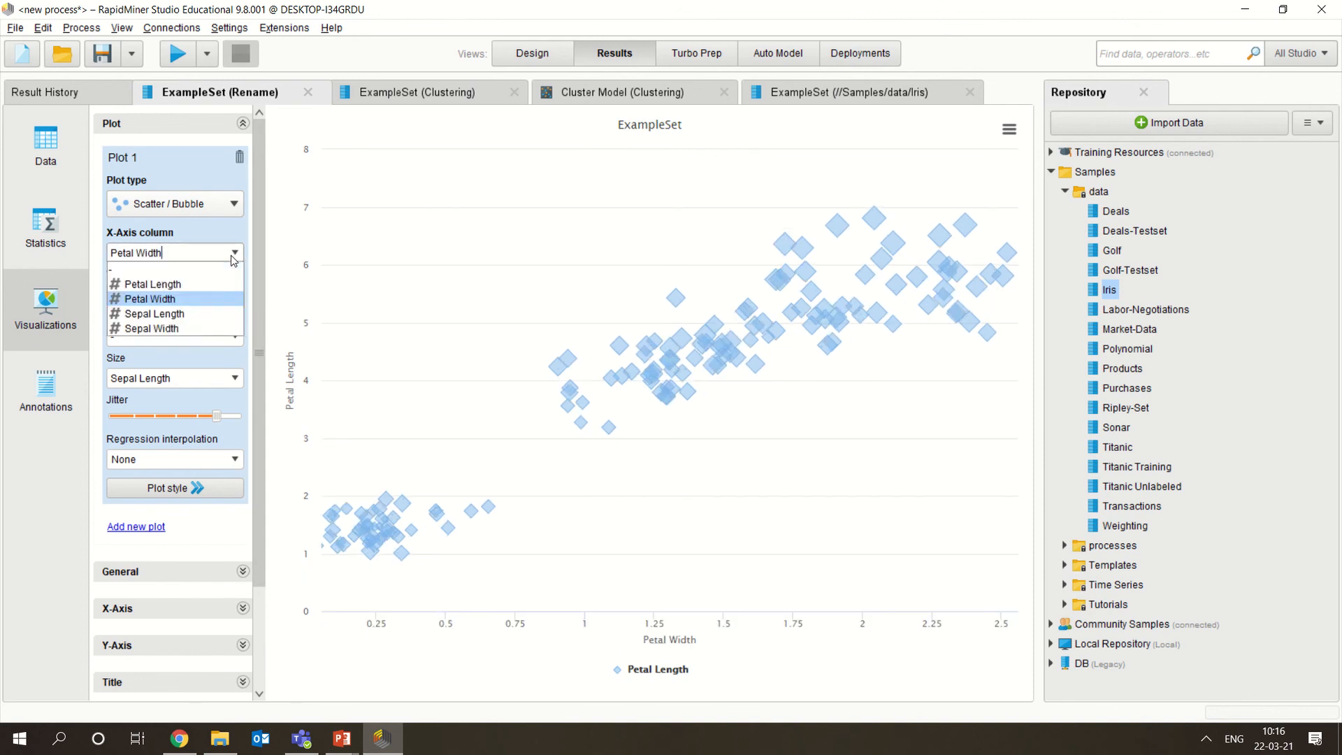
pyautogui.click(209, 313)
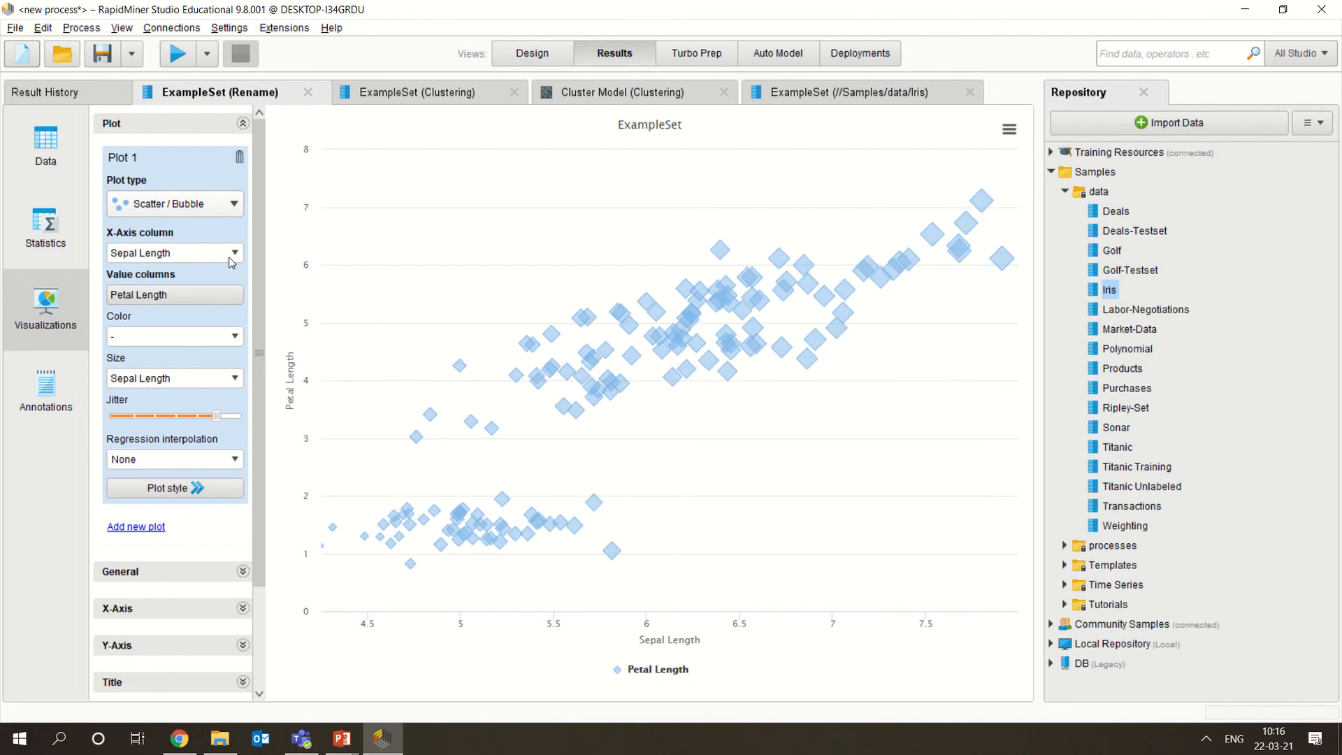
pyautogui.click(233, 253)
pyautogui.click(211, 326)
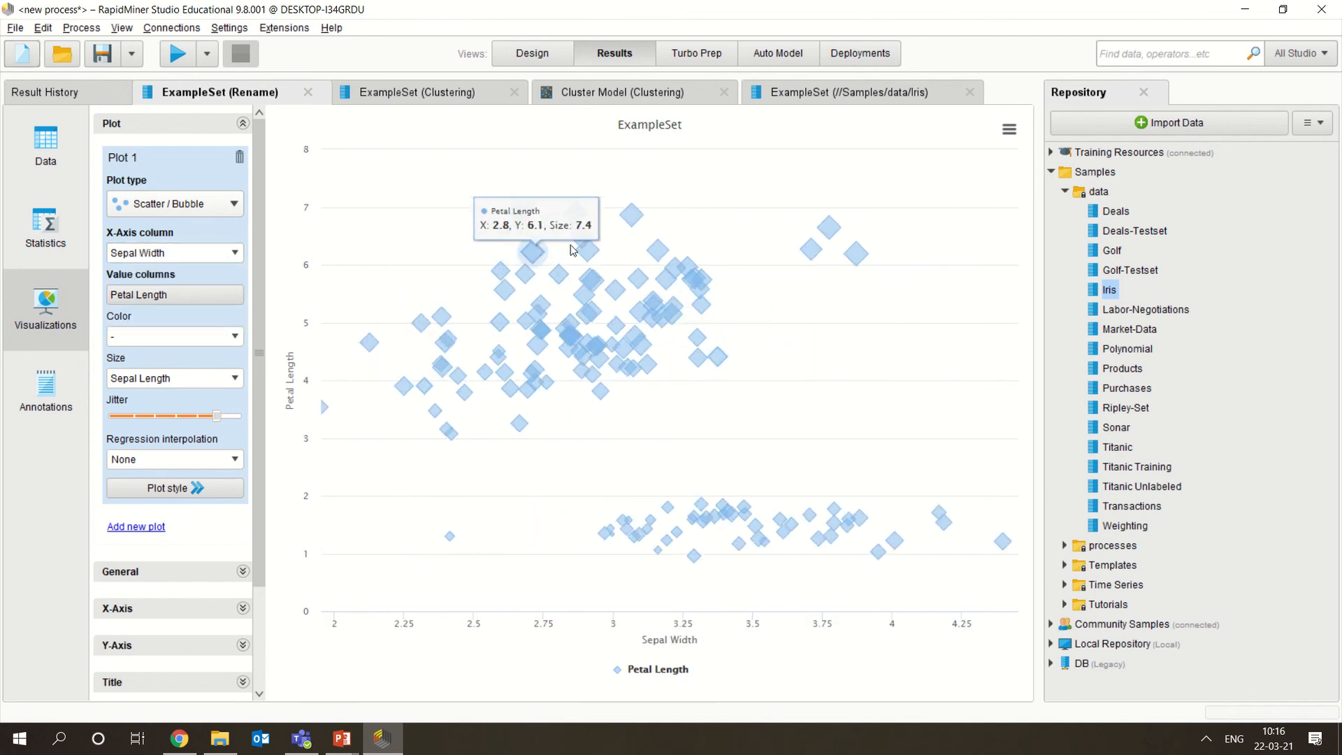
# Add Petal Width to the scatter plot's value columns alongside Petal Length.
pyautogui.click(174, 294)
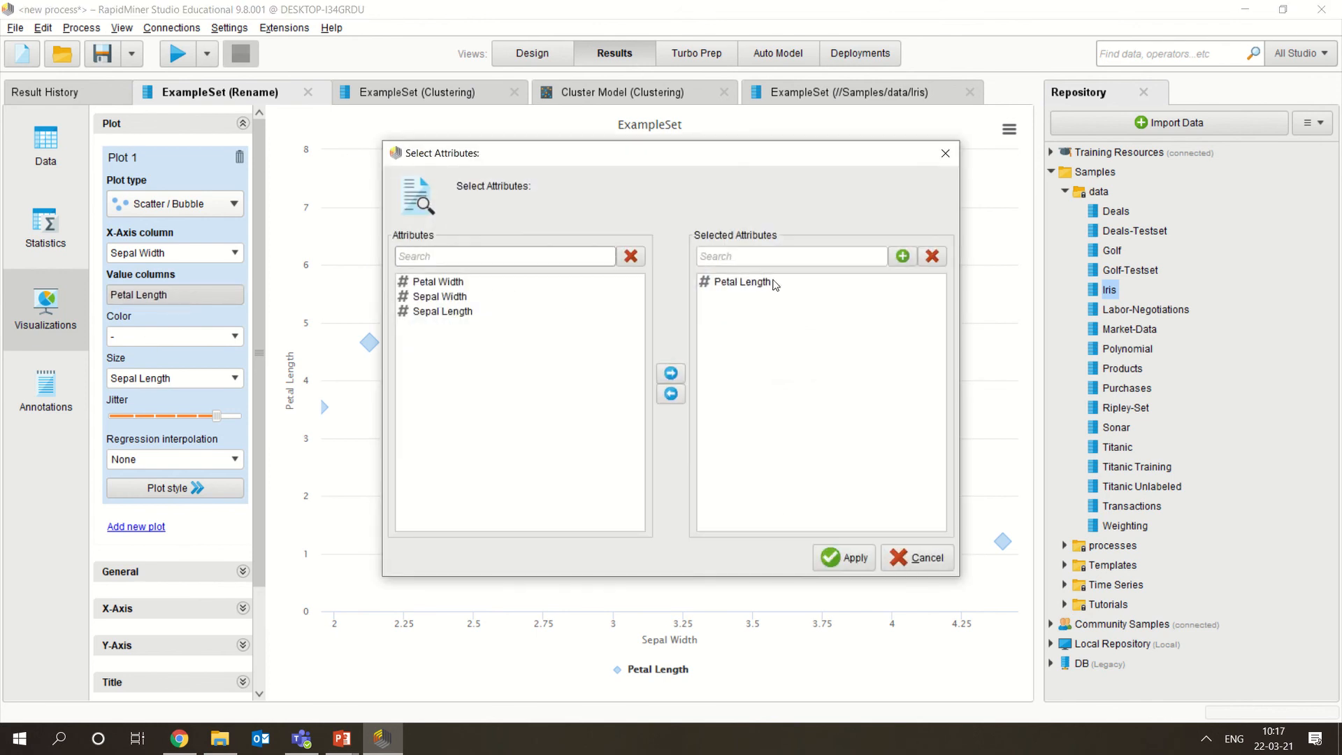
pyautogui.click(452, 283)
pyautogui.click(671, 373)
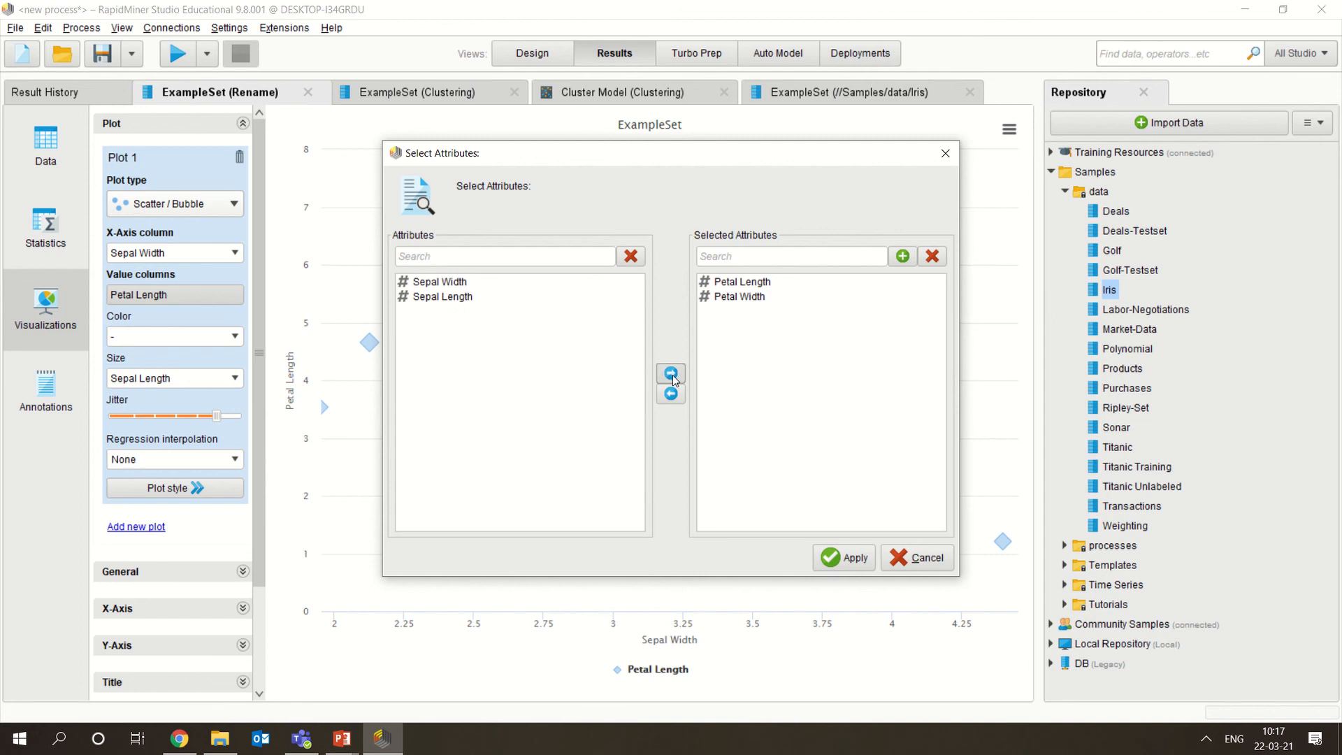
pyautogui.click(844, 557)
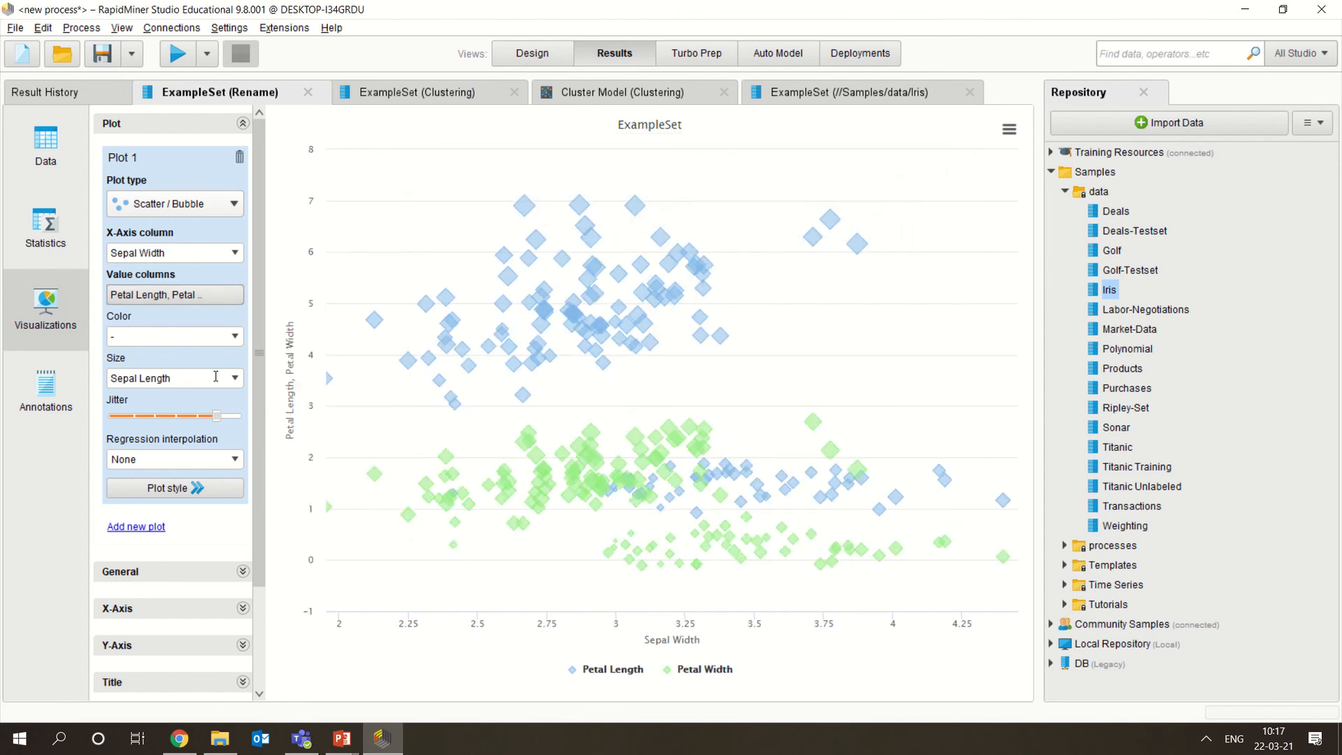
# Add Sepal Width and Sepal Length to the plot's value columns so all four attributes are plotted.
pyautogui.click(207, 301)
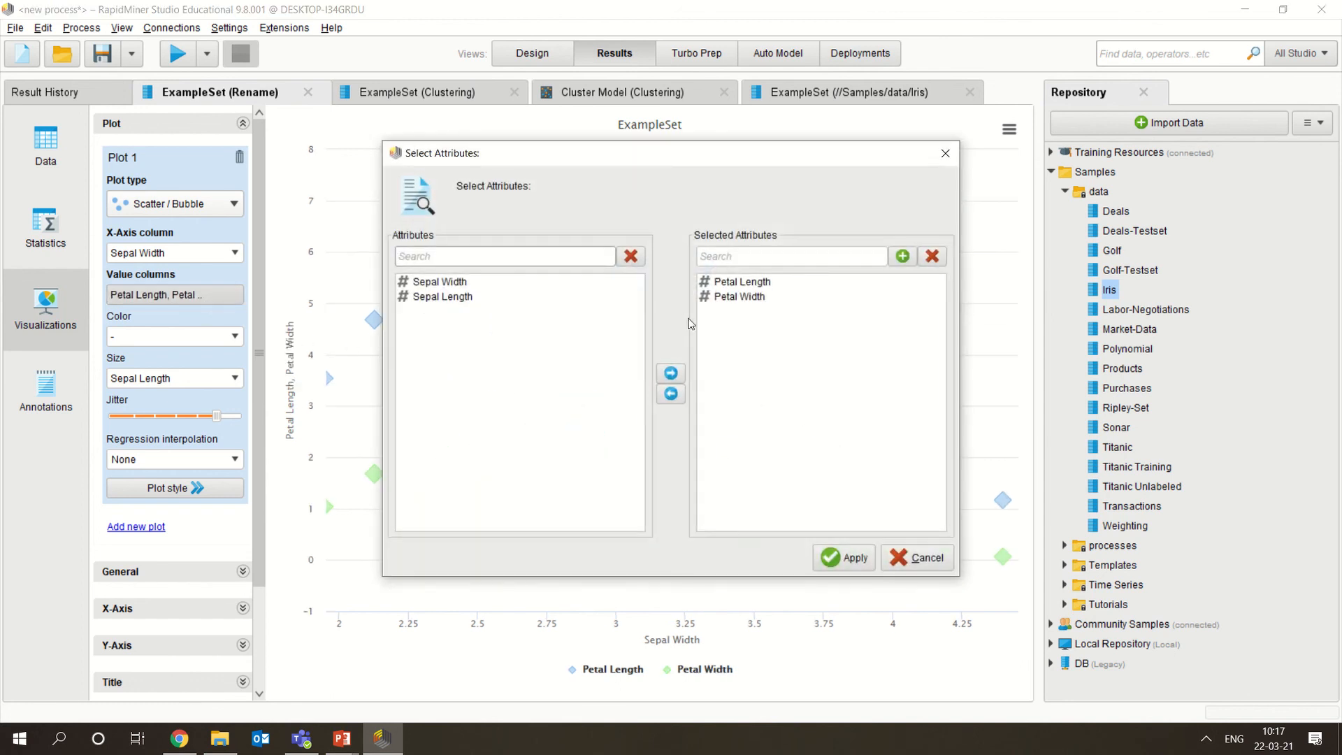
pyautogui.click(459, 283)
pyautogui.keyDown('shift'); pyautogui.click(459, 298); pyautogui.keyUp('shift')
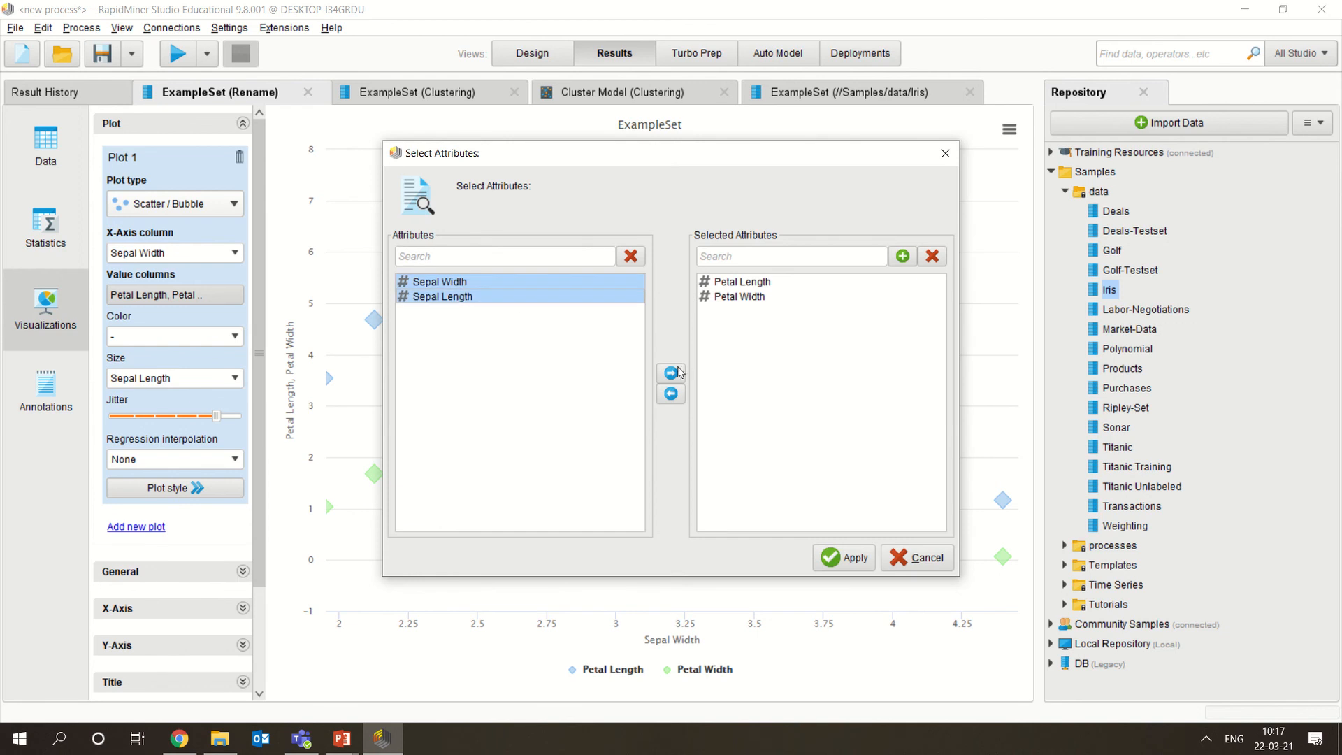
pyautogui.click(670, 372)
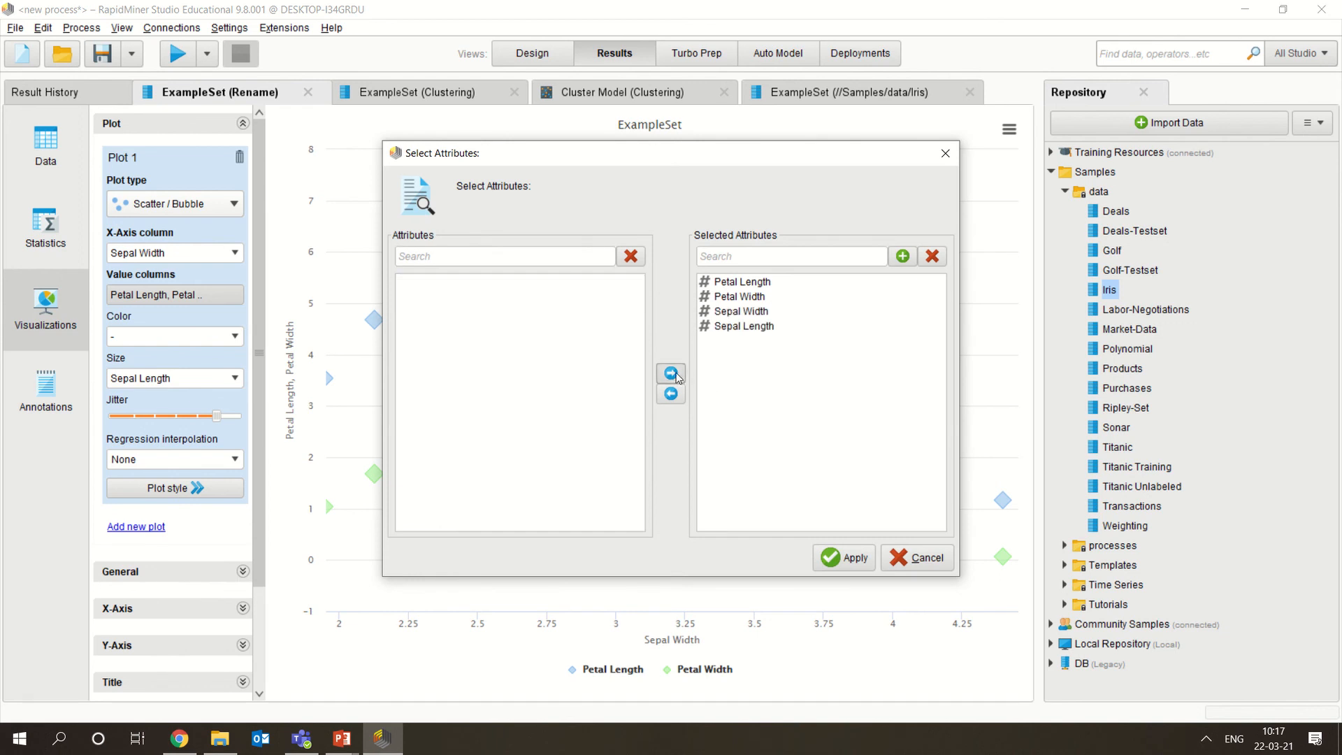
pyautogui.click(843, 557)
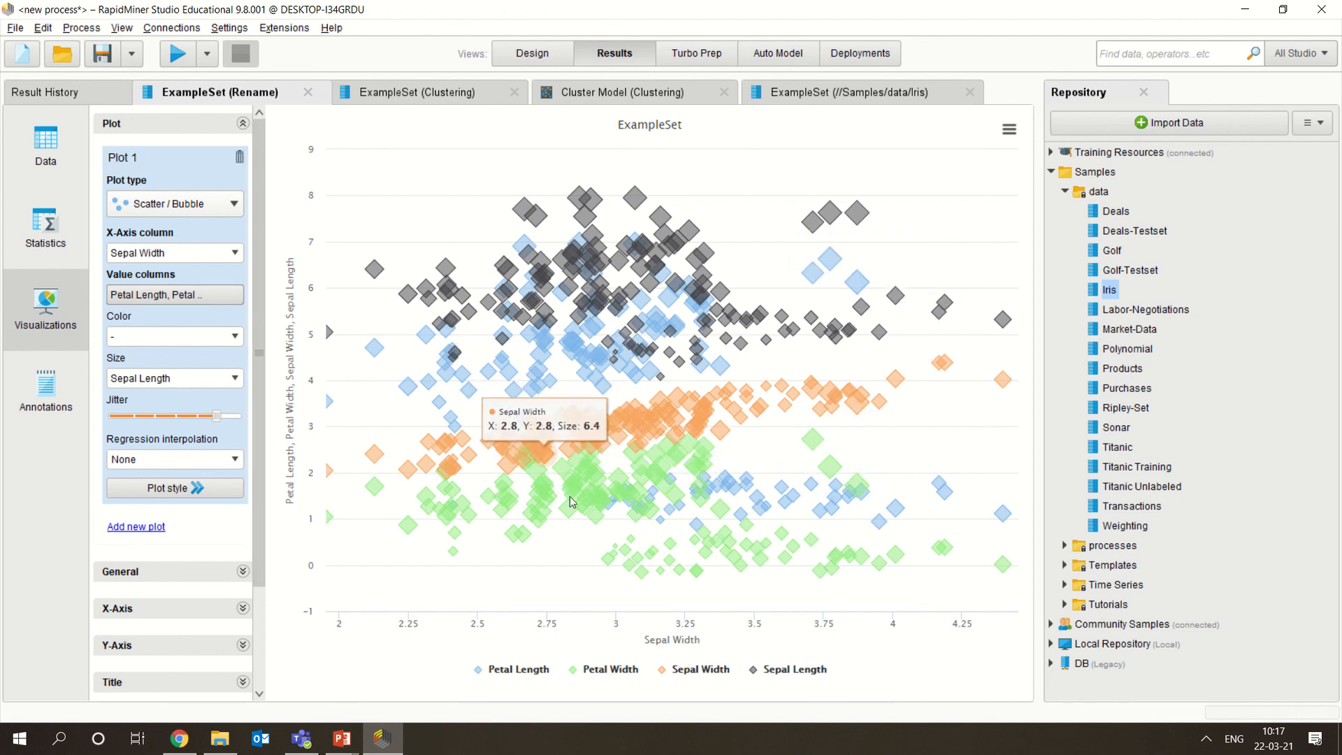
# View the four-attribute plot without an X-axis column and set Petal Length as the X-axis column.
pyautogui.click(233, 260)
pyautogui.click(199, 270)
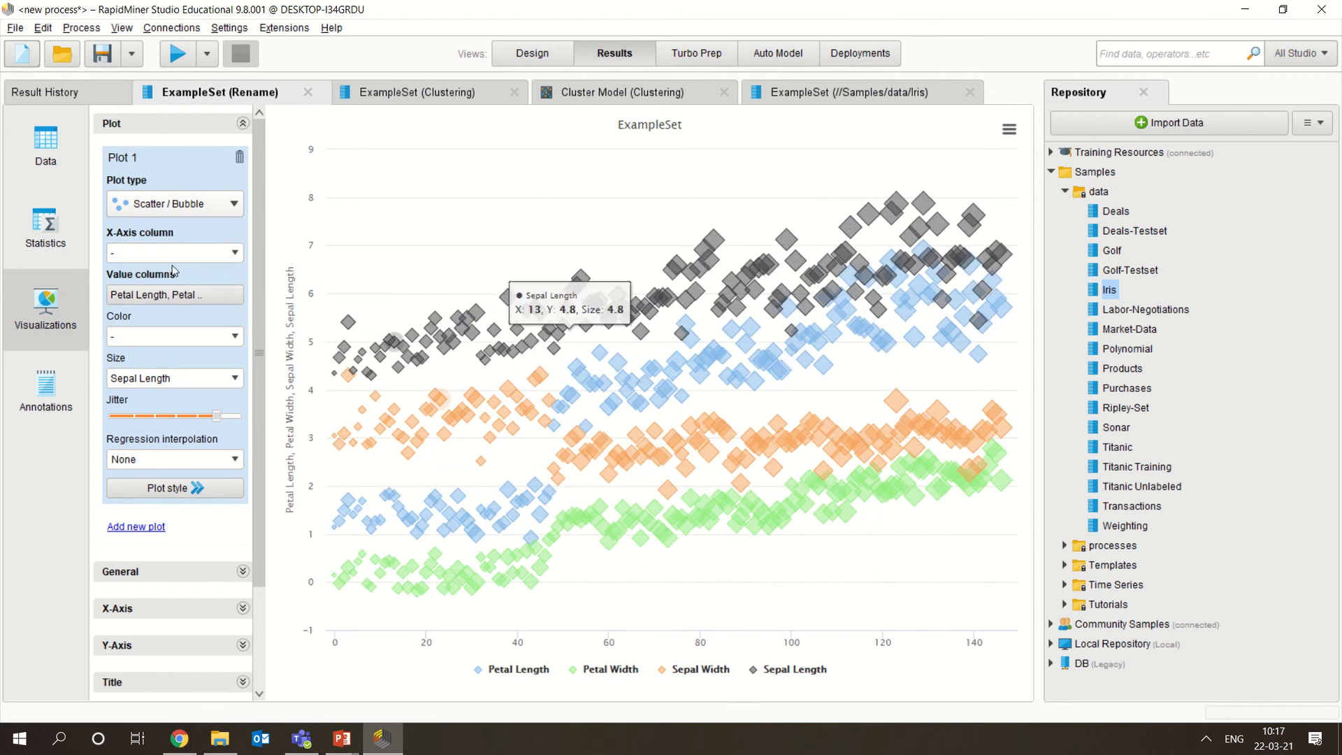
pyautogui.click(225, 251)
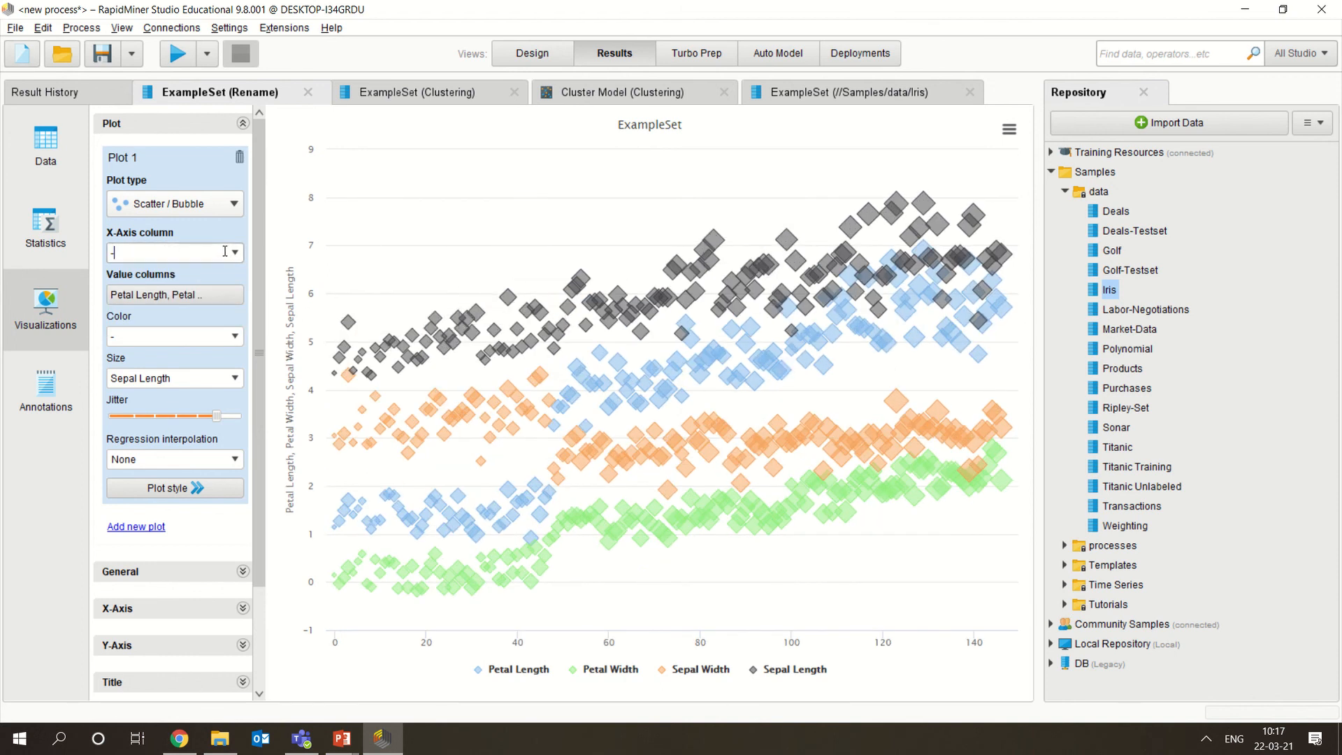
pyautogui.click(234, 253)
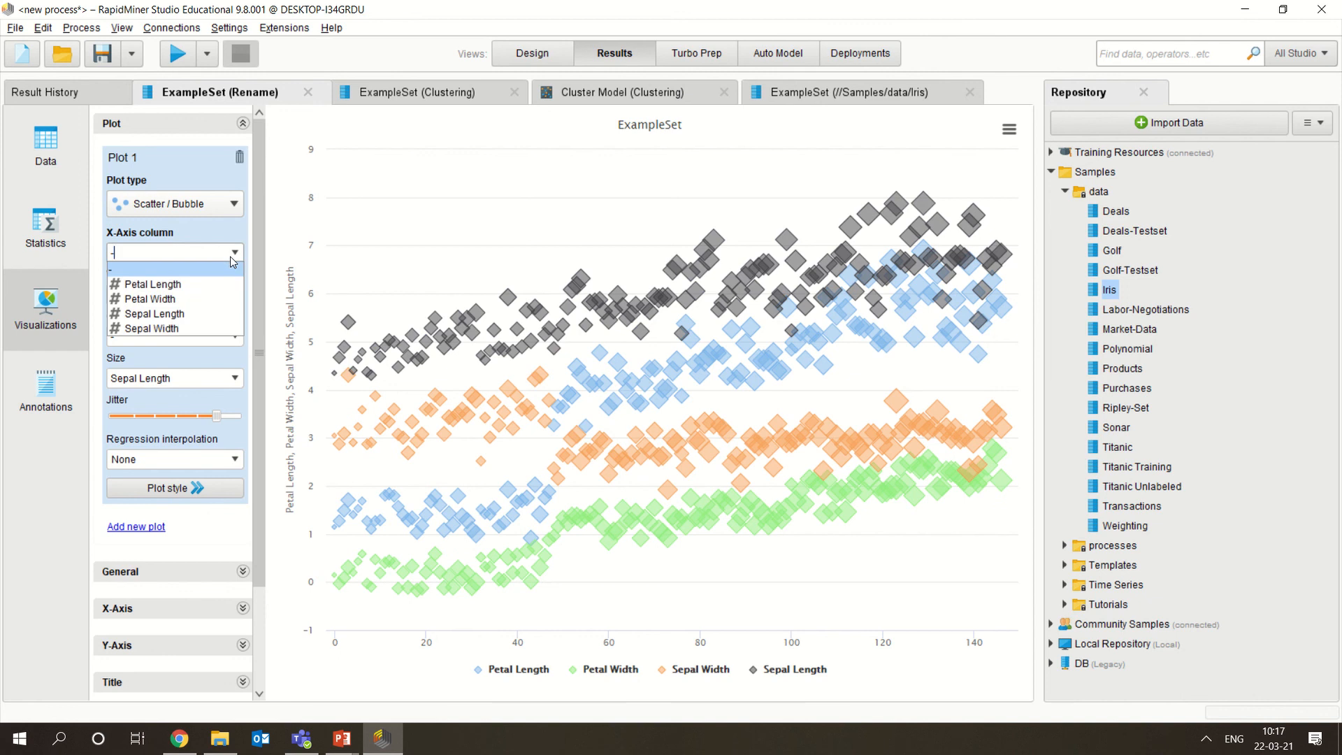
pyautogui.click(210, 279)
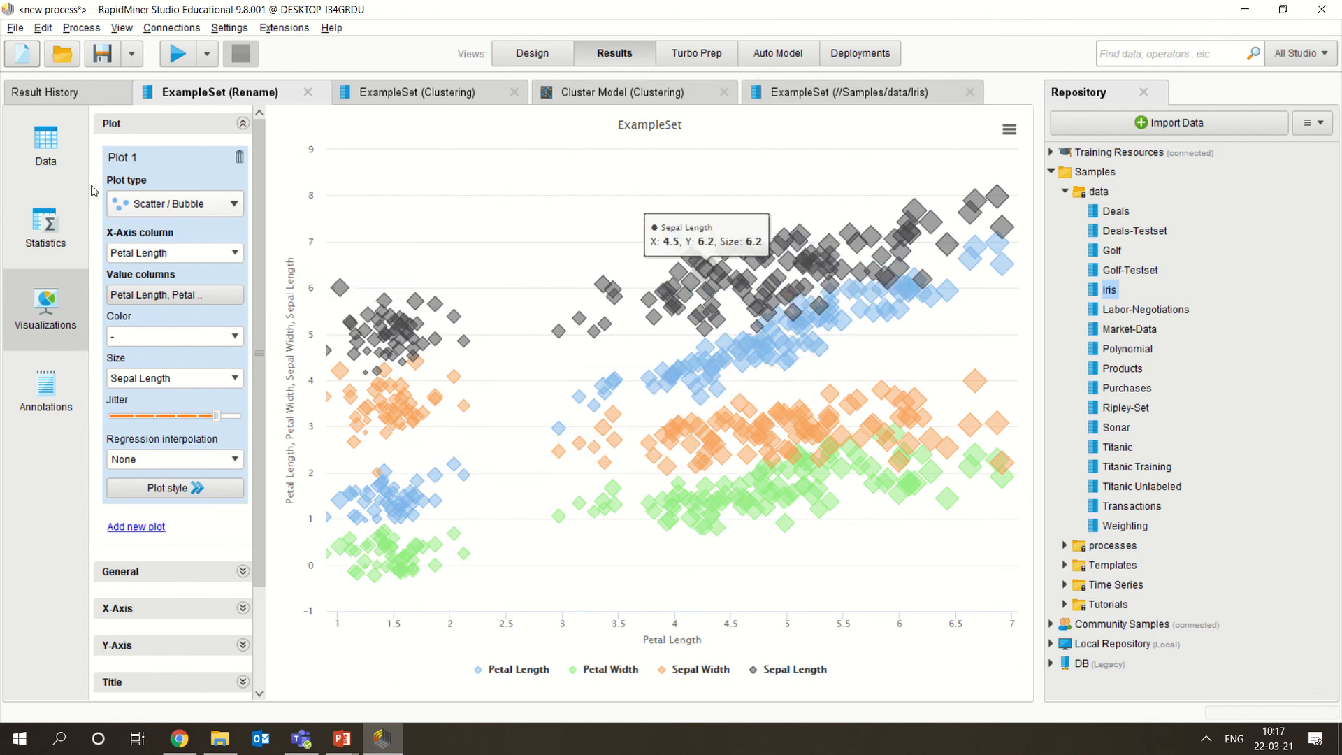
# Look over the renamed data, clustered example set and cluster model, and return to the process design.
pyautogui.click(41, 133)
pyautogui.click(388, 95)
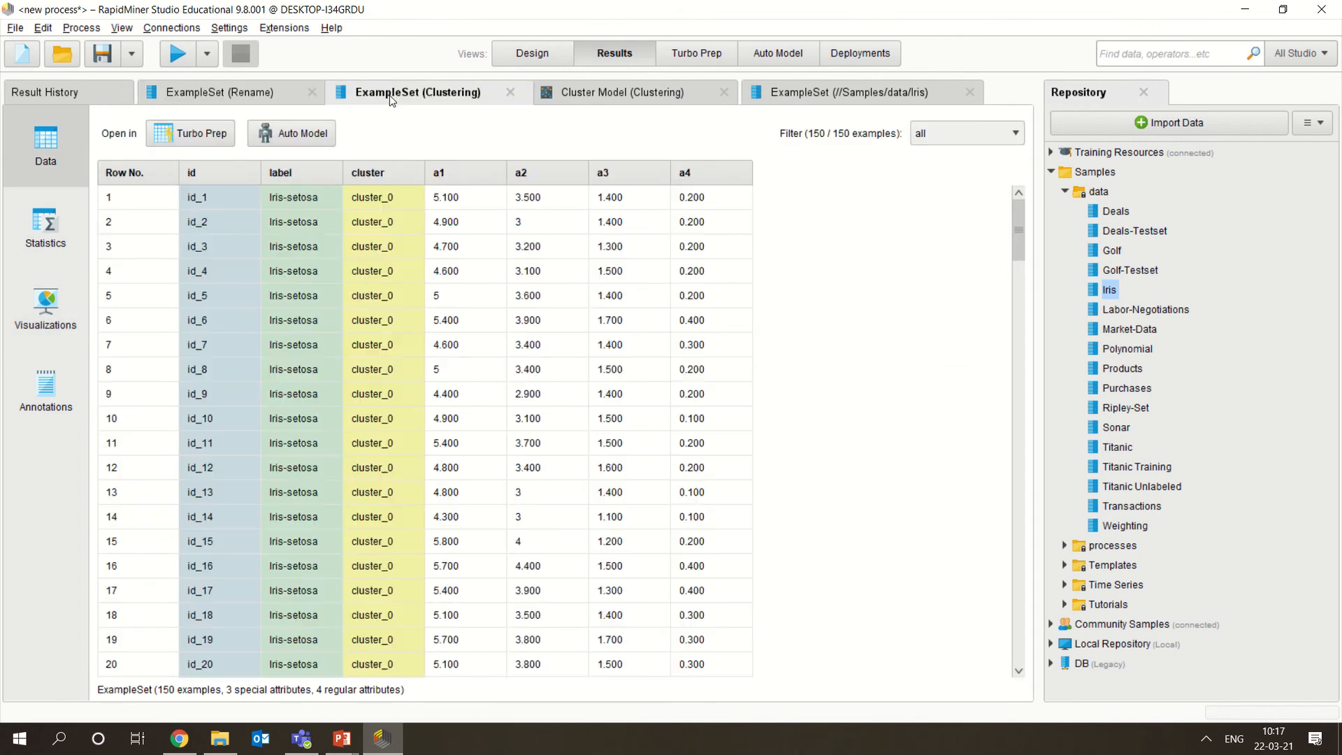
pyautogui.click(580, 99)
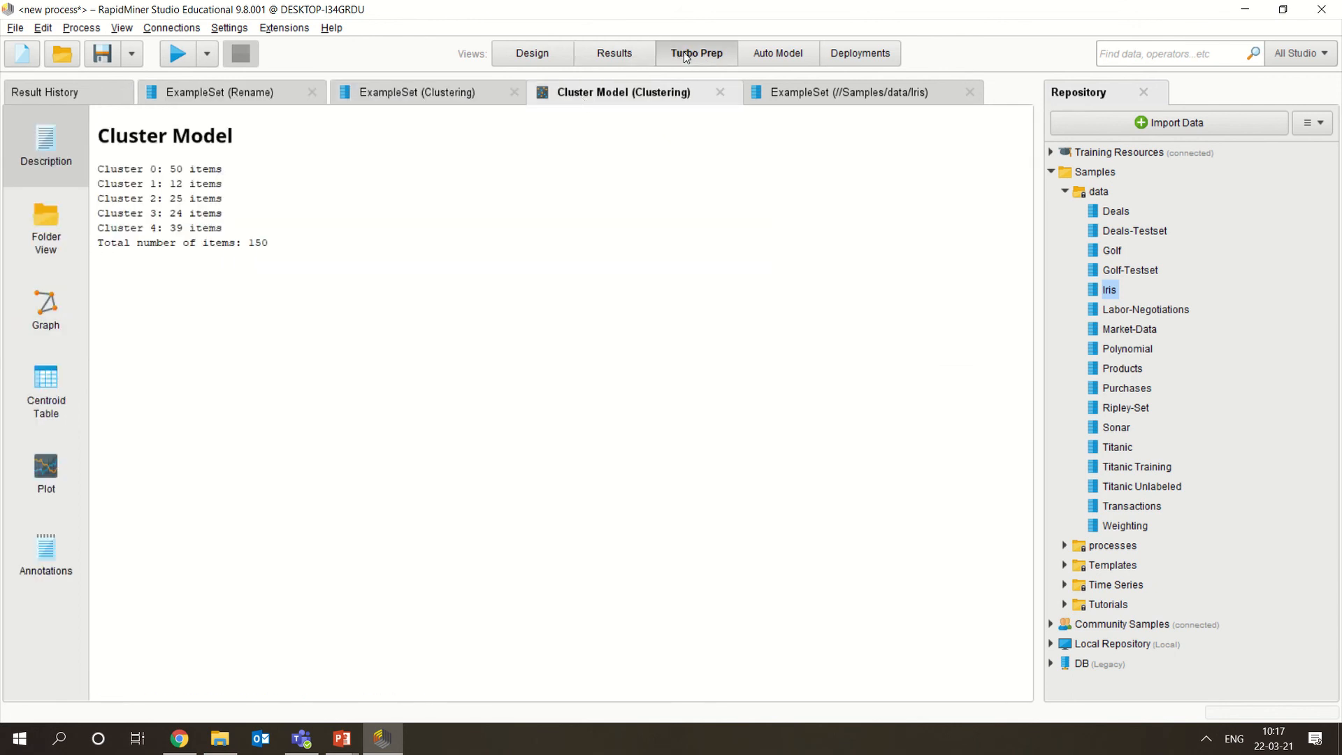
pyautogui.click(684, 53)
pyautogui.click(535, 51)
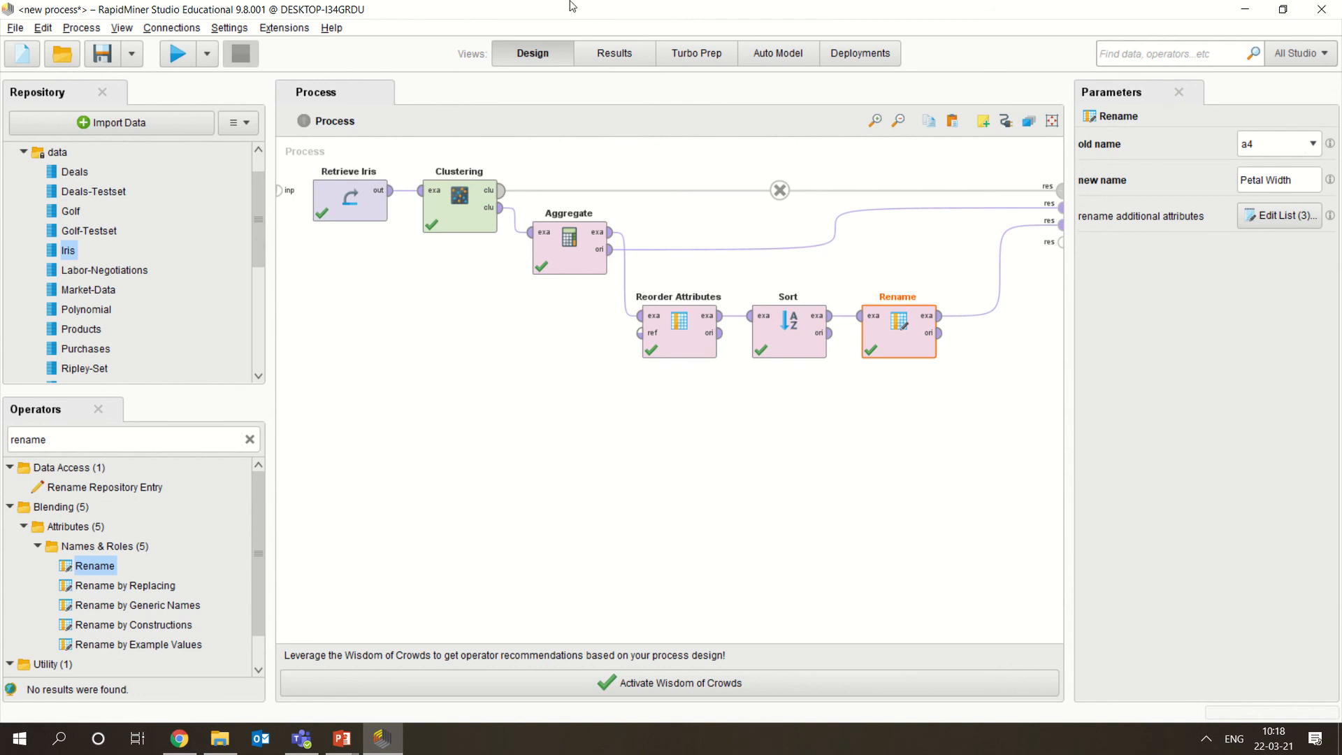
pyautogui.moveTo(570, 3)
pyautogui.click(623, 40)
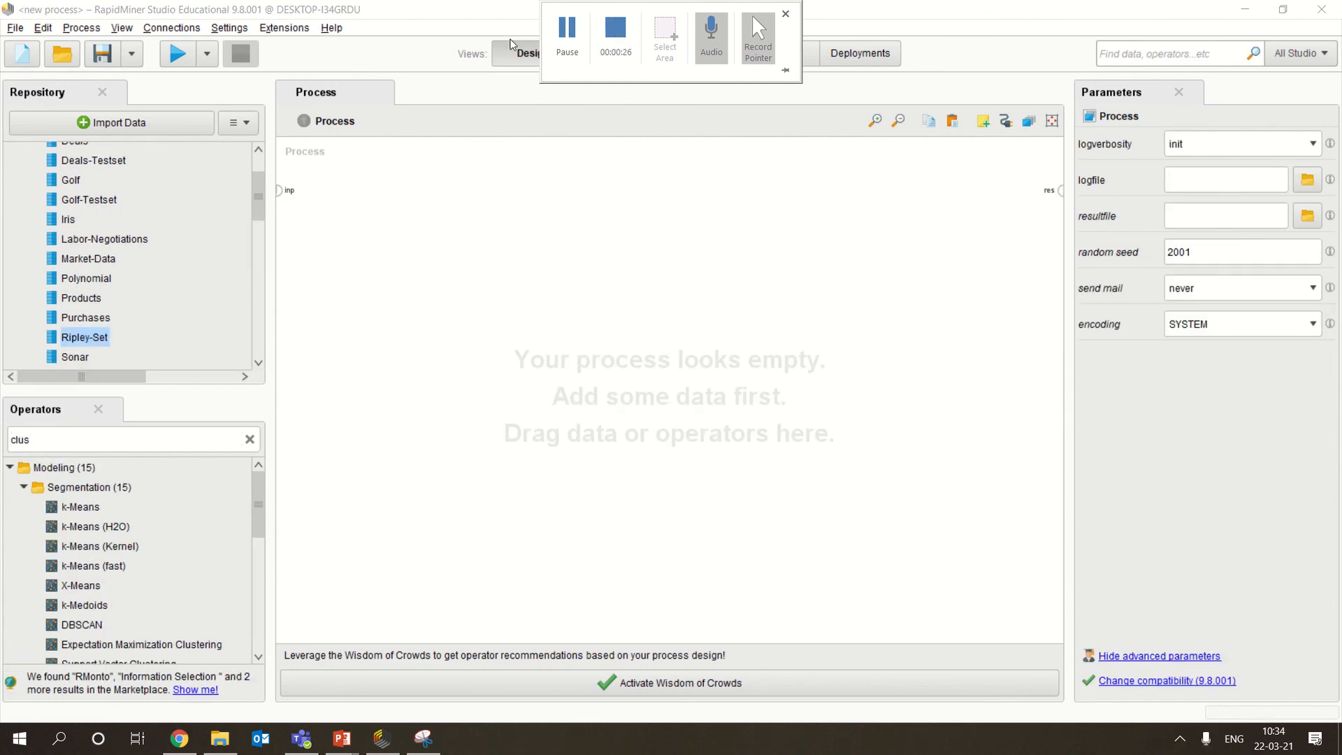
# Preview the Ripley-Set sample data and add it to the empty process as a Retrieve operator.
pyautogui.doubleClick(91, 343)
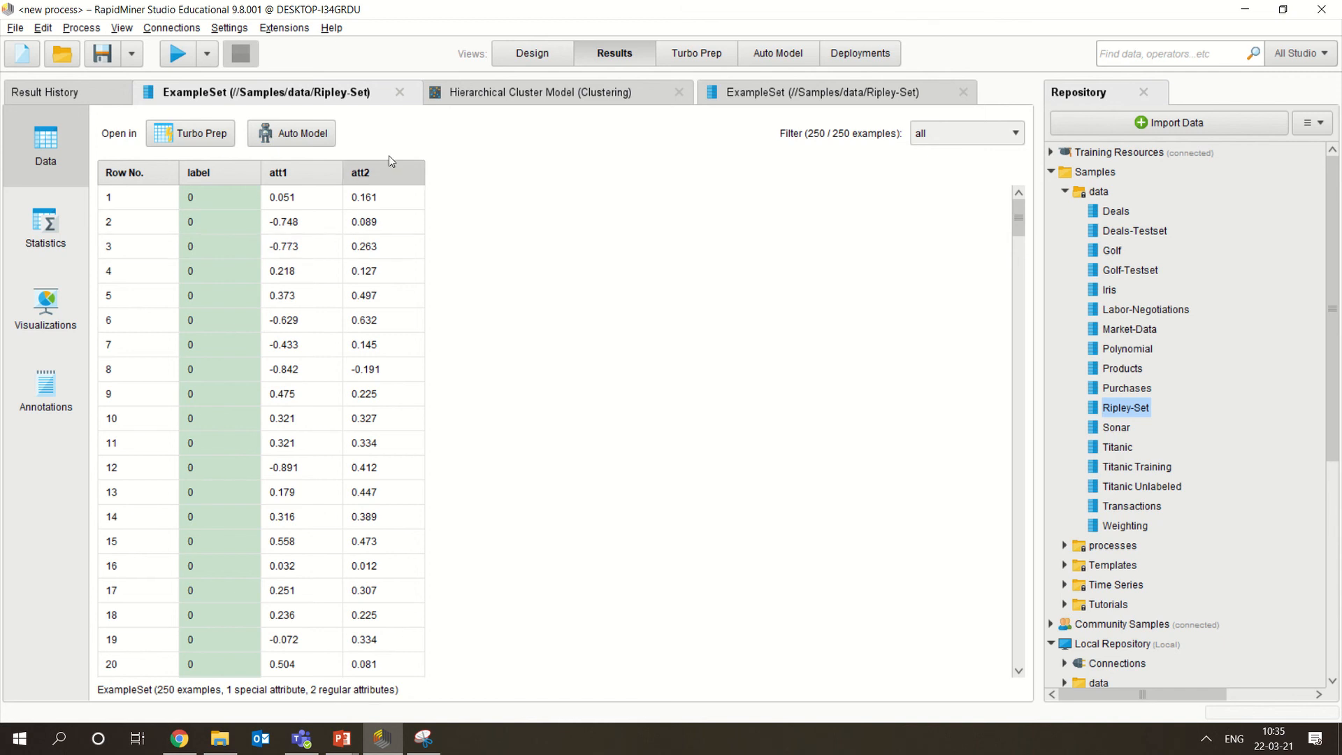
pyautogui.click(519, 62)
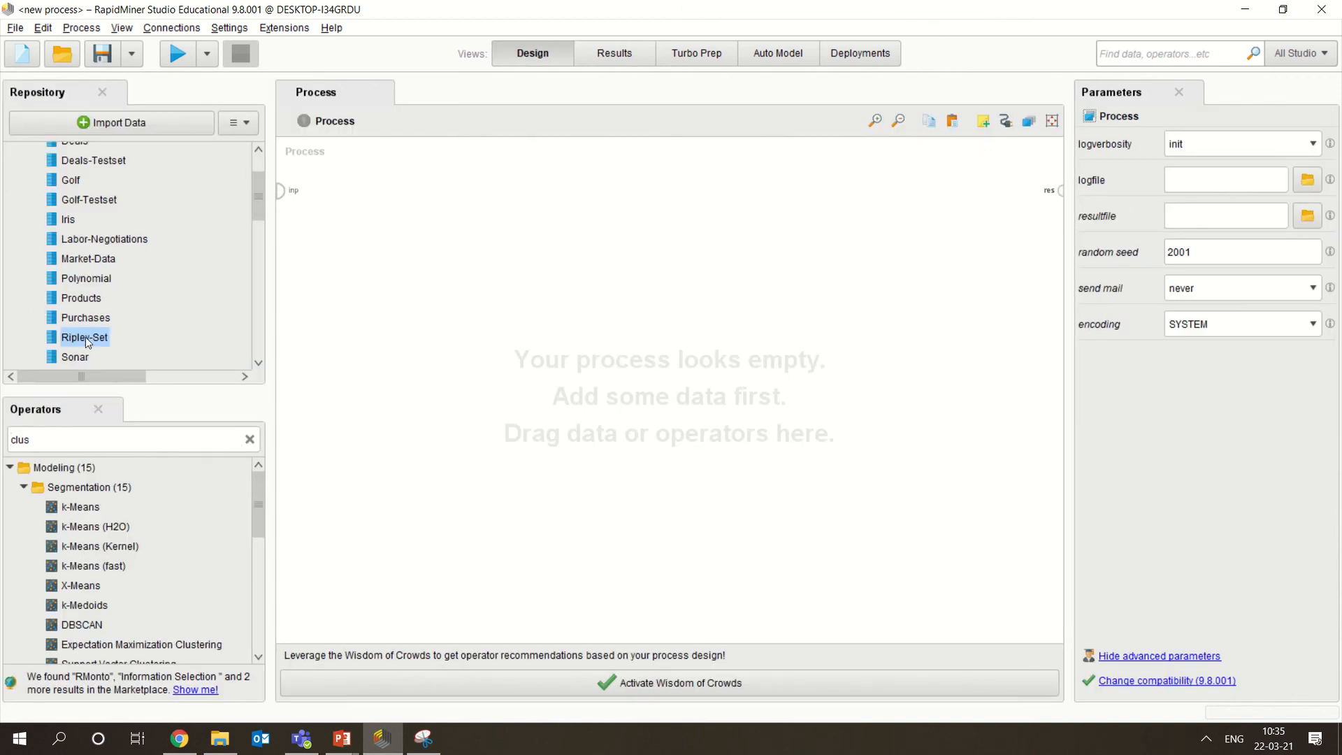
pyautogui.moveTo(85, 336); pyautogui.dragTo(404, 229)
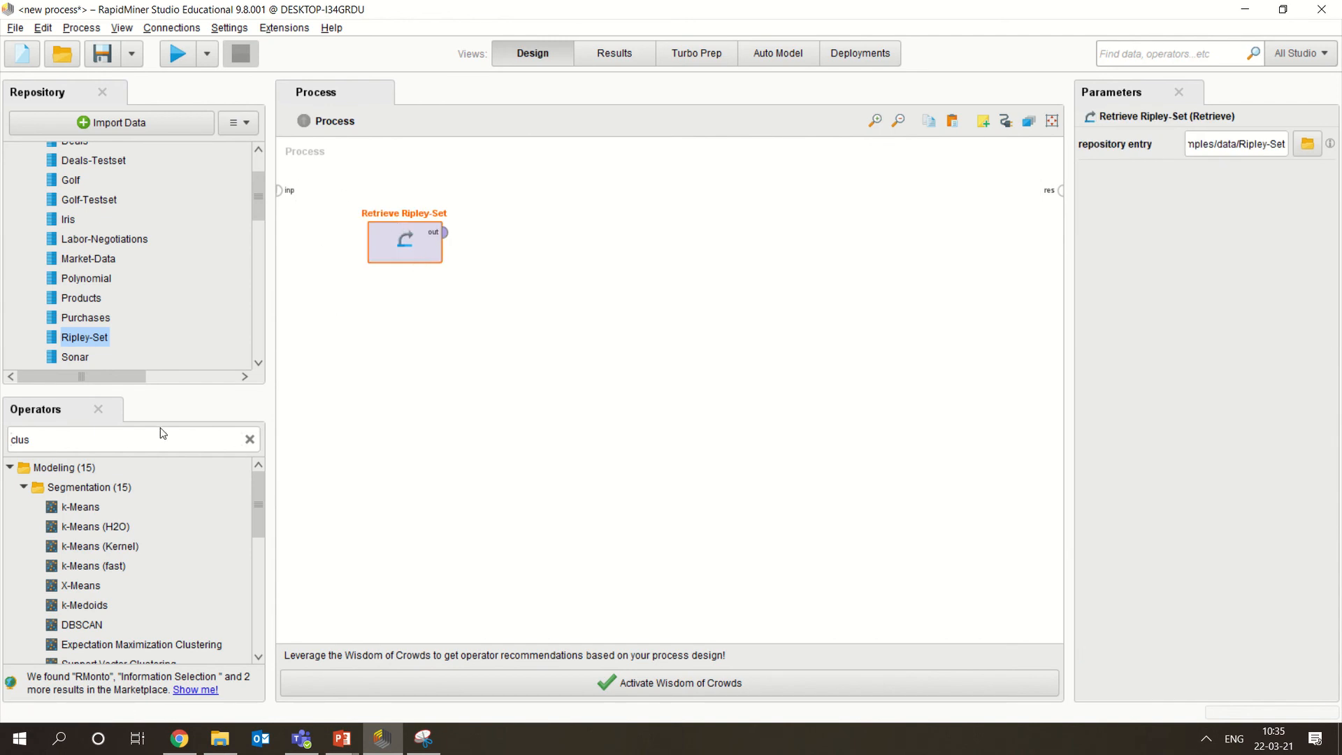
# Find the Agglomerative Clustering operator and add it to the process beside Retrieve Ripley-Set.
pyautogui.click(126, 440)
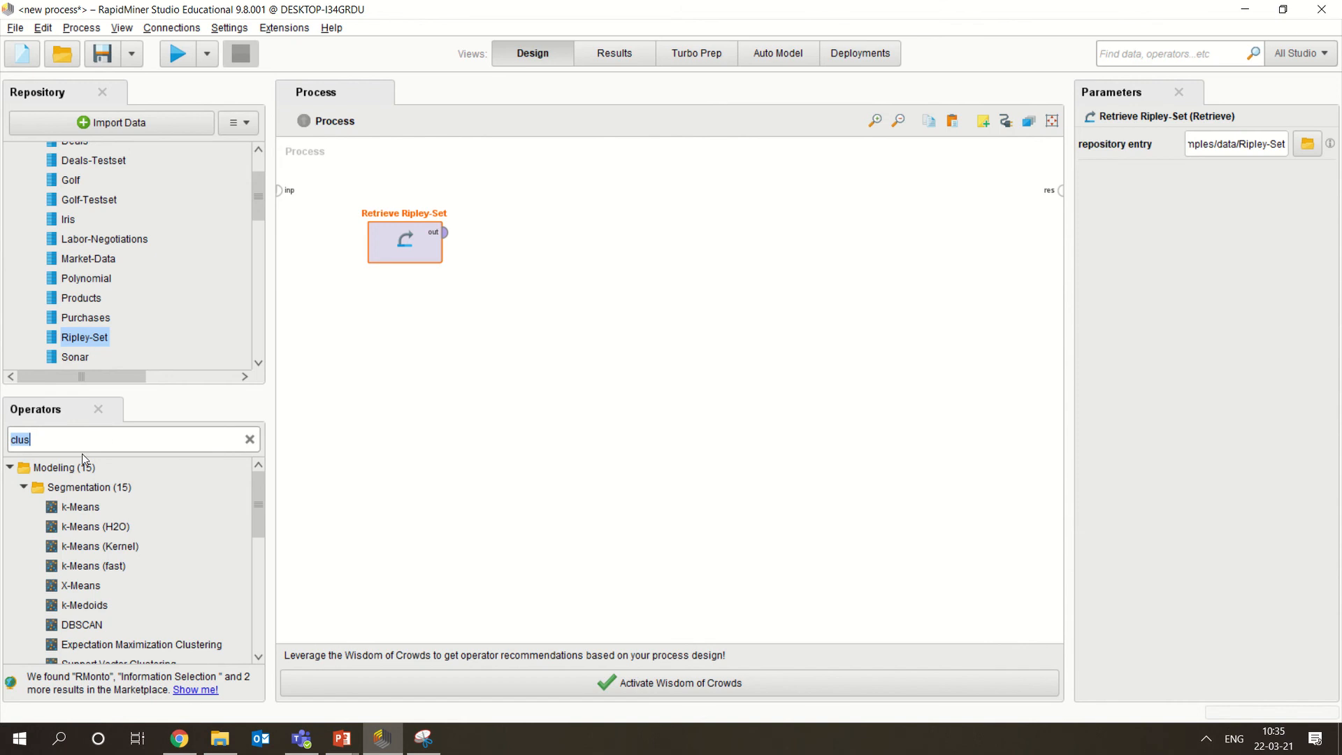
pyautogui.scroll(-2, 259, 524)
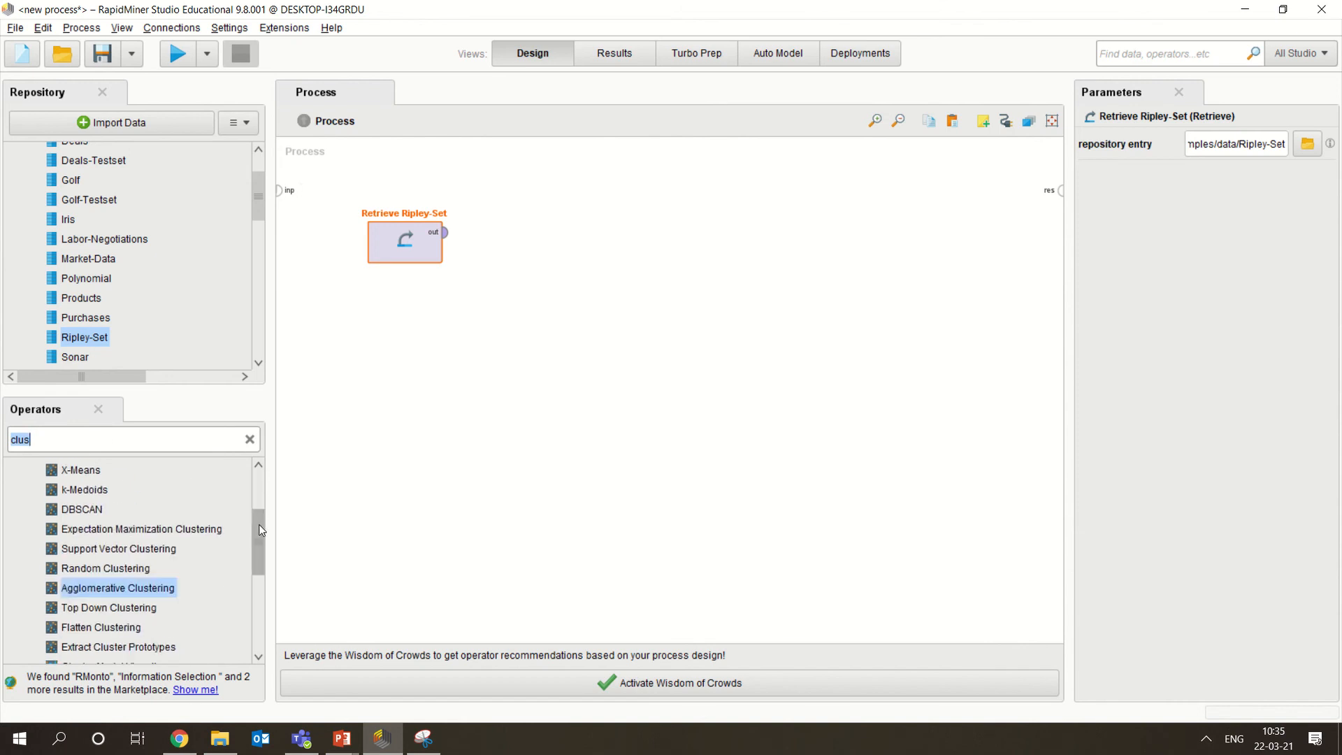
pyautogui.moveTo(130, 584); pyautogui.dragTo(551, 228)
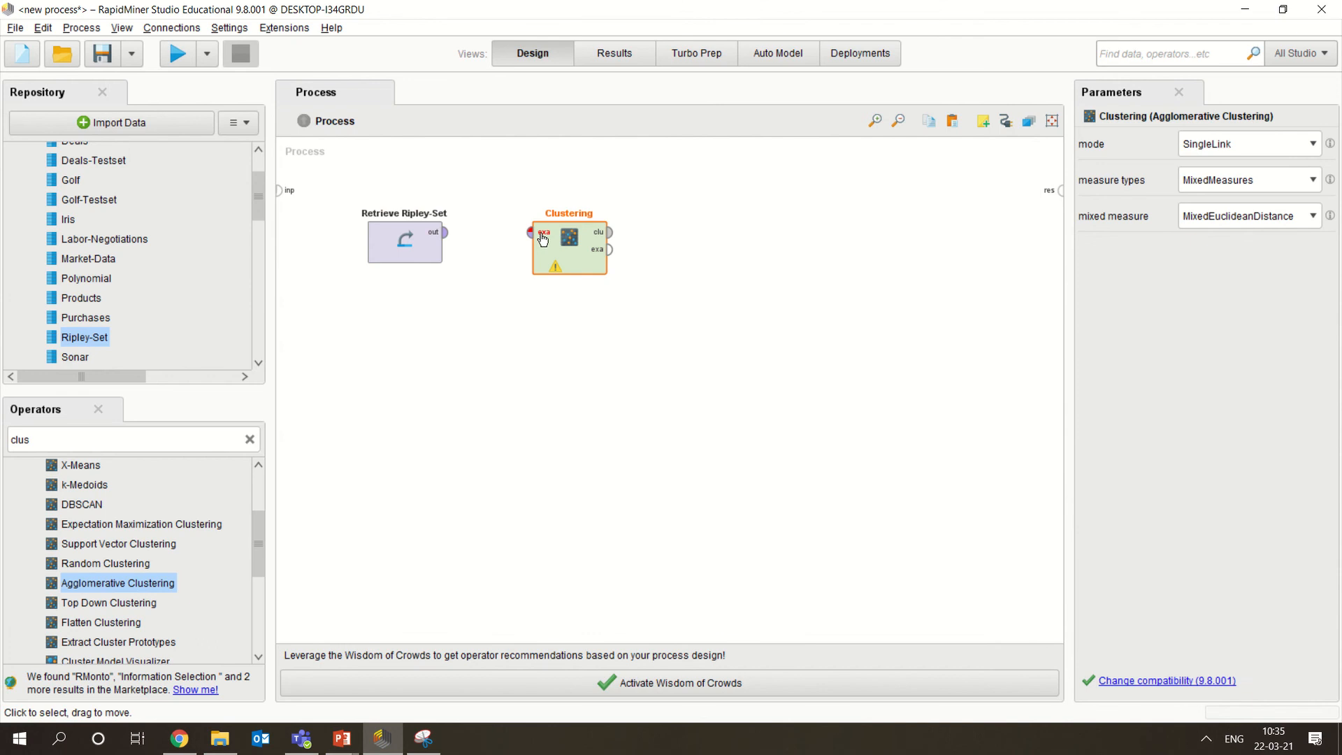
# Connect the Retrieve Ripley-Set output to the Clustering example set input, and the Clustering cluster model output to the process result port.
pyautogui.moveTo(448, 235)
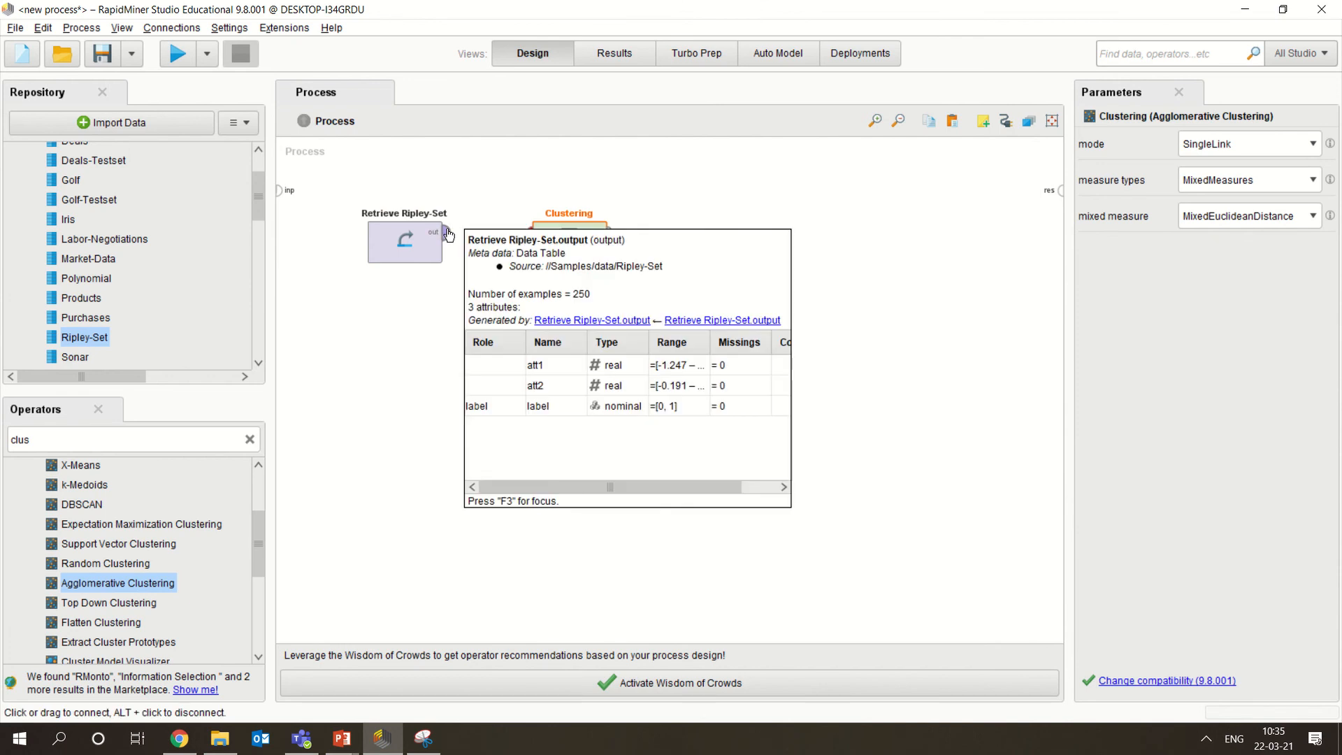
pyautogui.moveTo(530, 241)
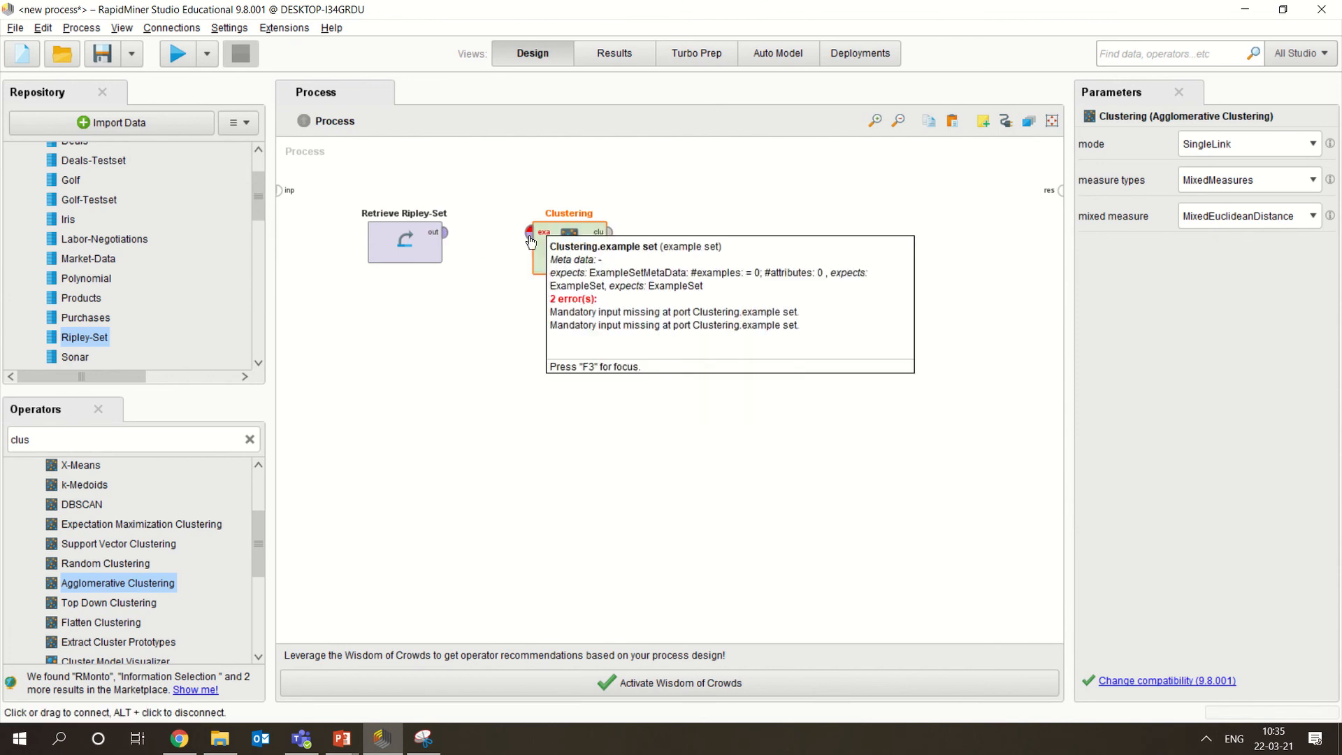
pyautogui.click(445, 232)
pyautogui.click(529, 241)
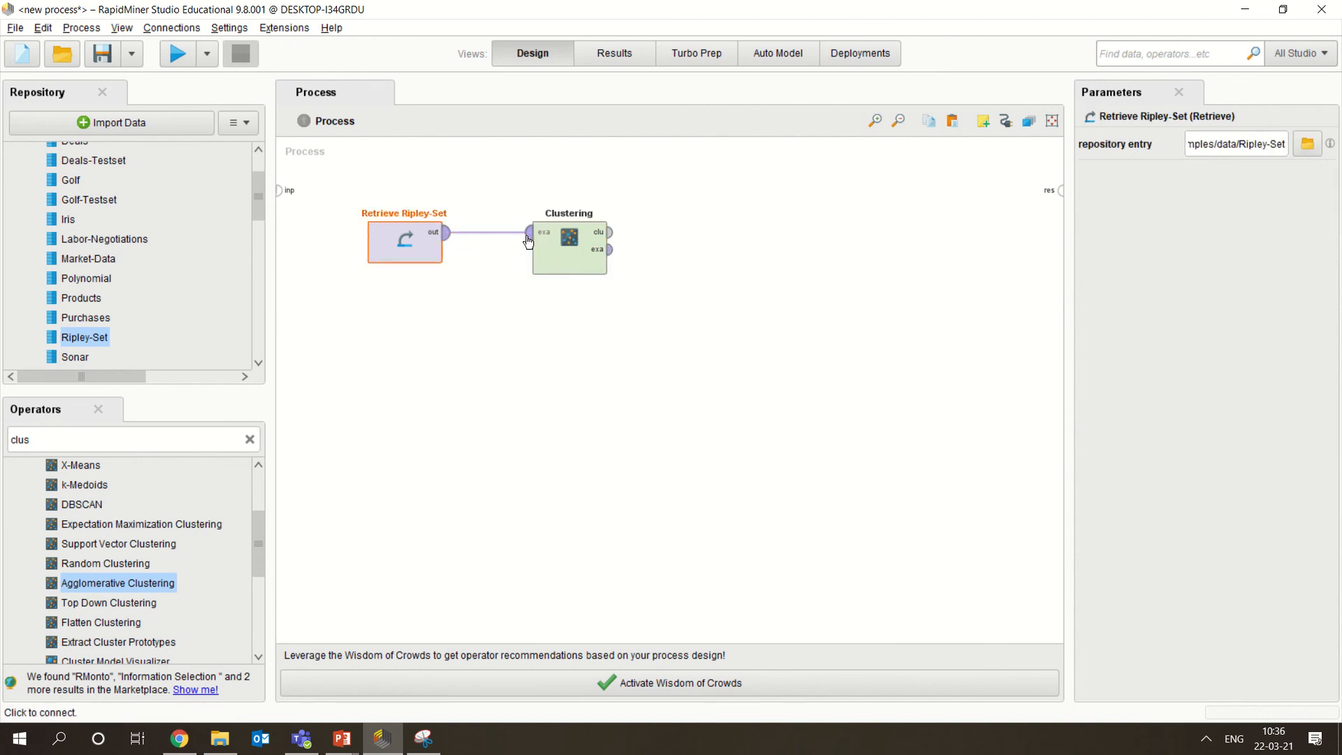
pyautogui.moveTo(605, 241)
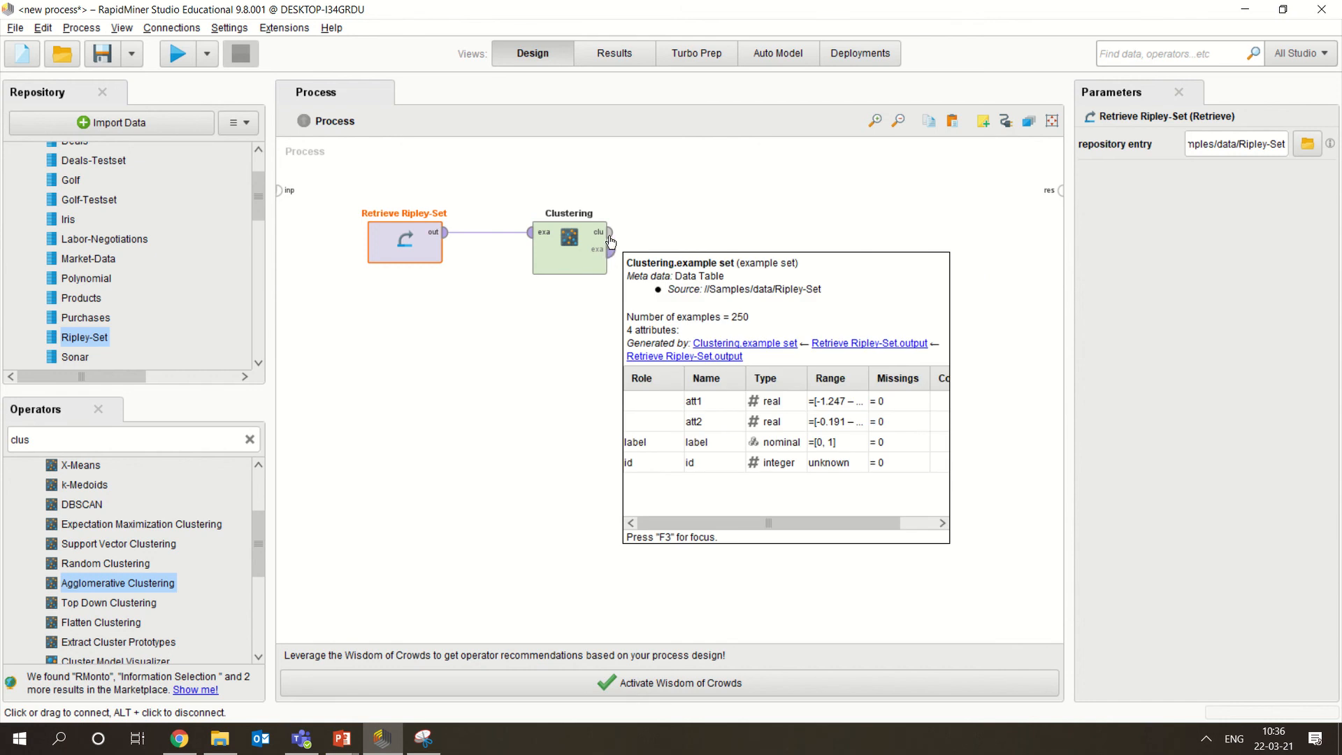
pyautogui.moveTo(612, 236); pyautogui.dragTo(1058, 189)
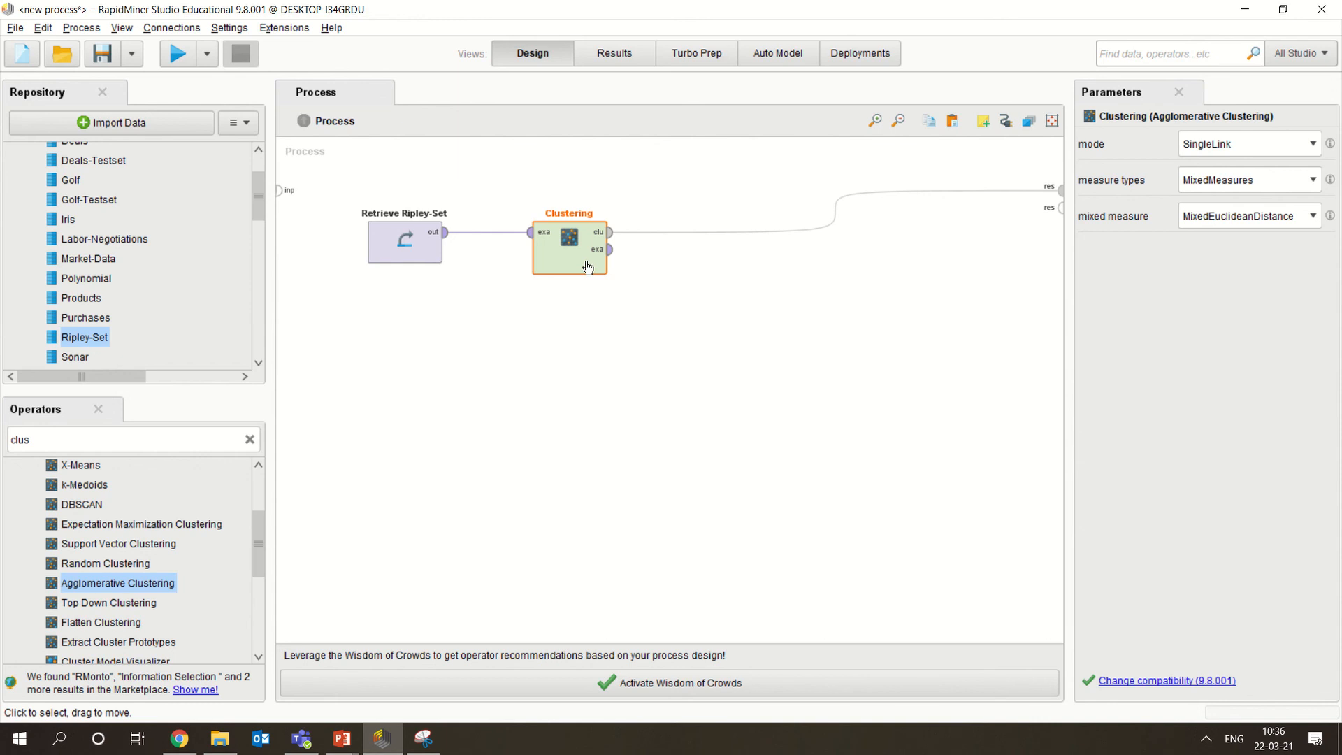
# Set the Clustering operator's mode to SingleLink and its measure types to NumericalMeasures.
pyautogui.click(1289, 147)
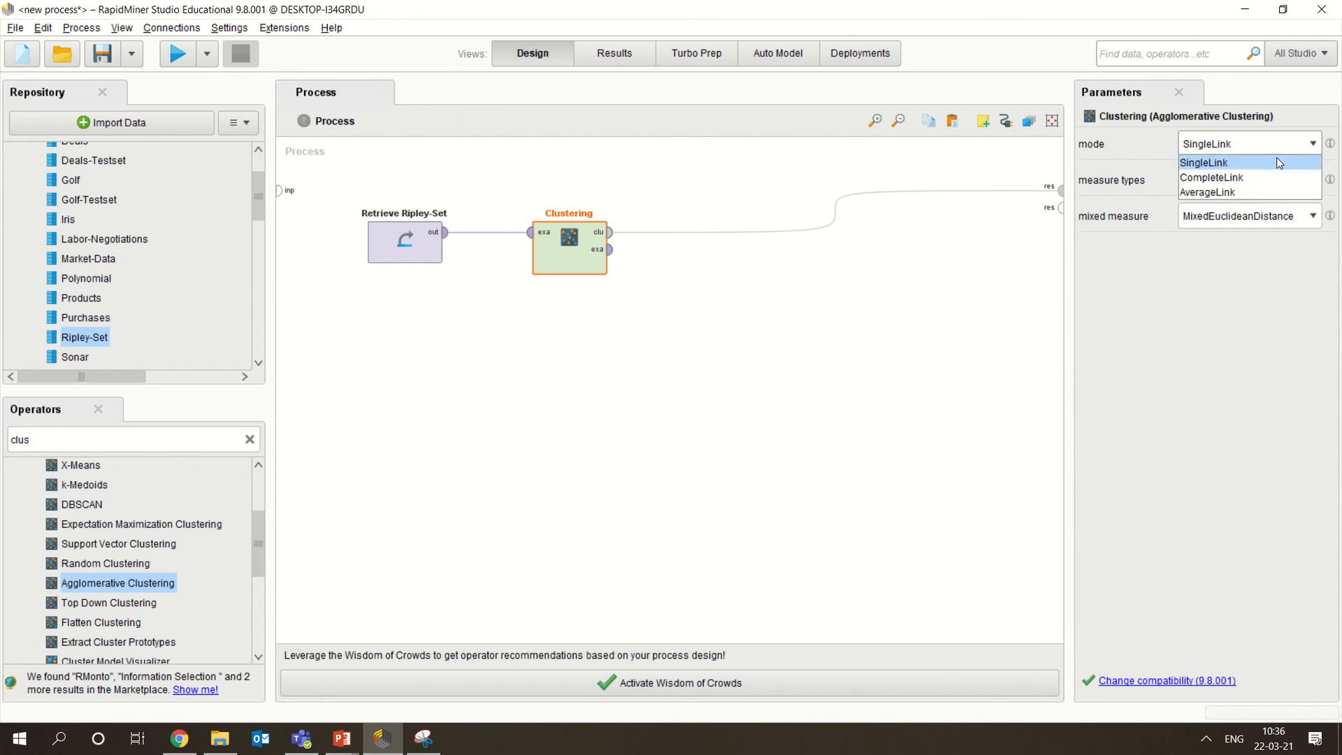
pyautogui.click(1265, 158)
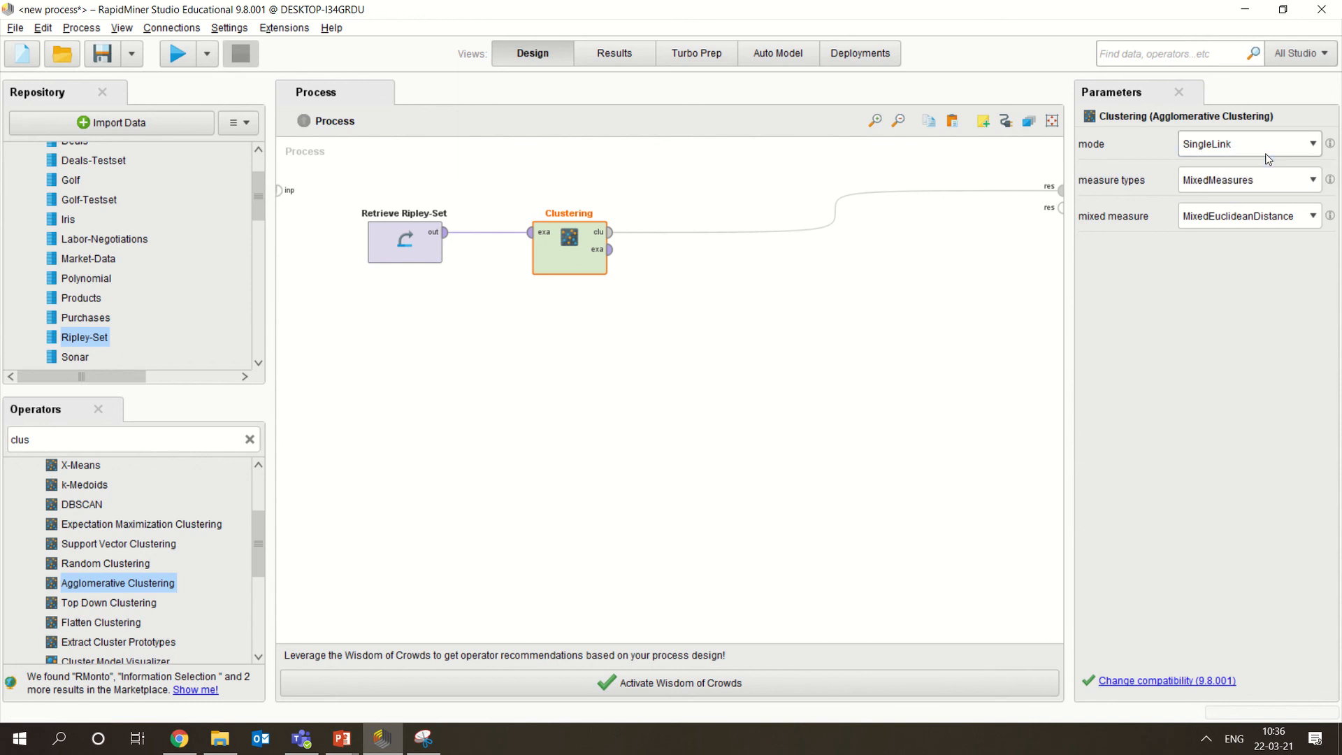
pyautogui.click(1231, 182)
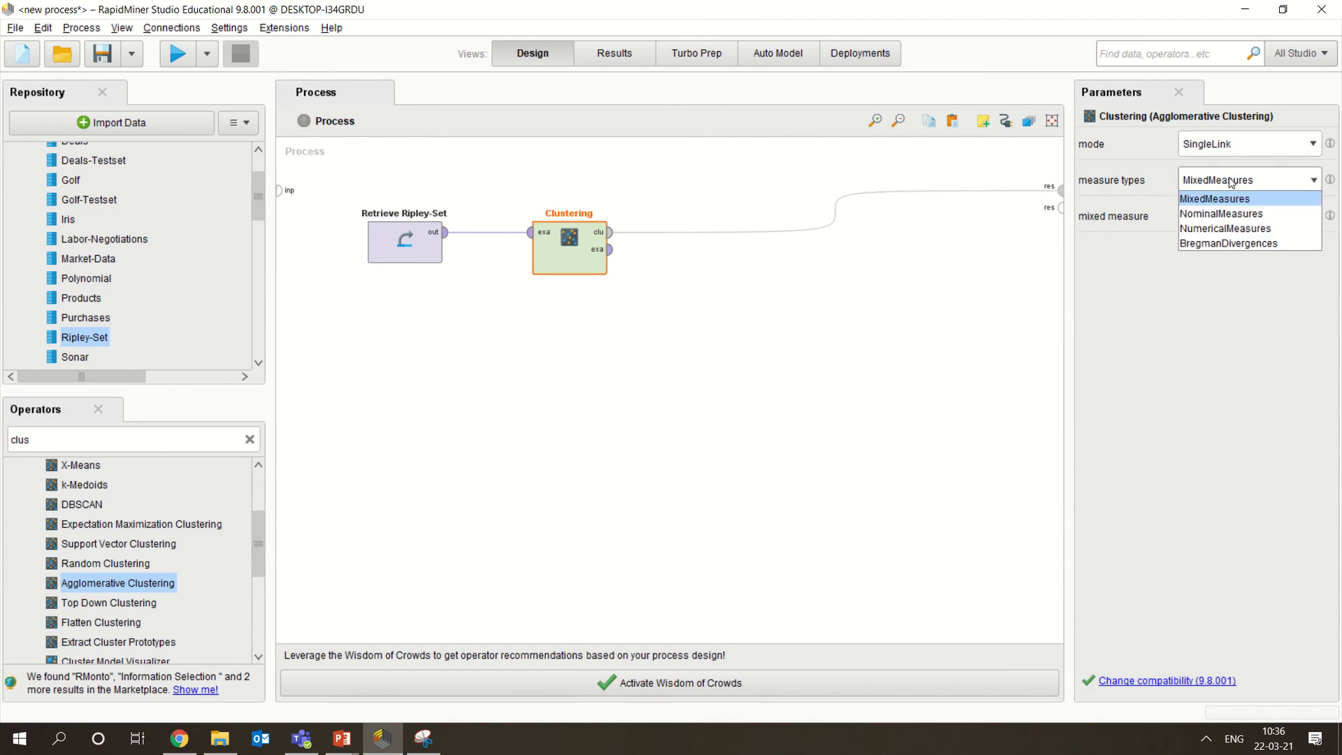
pyautogui.click(1211, 228)
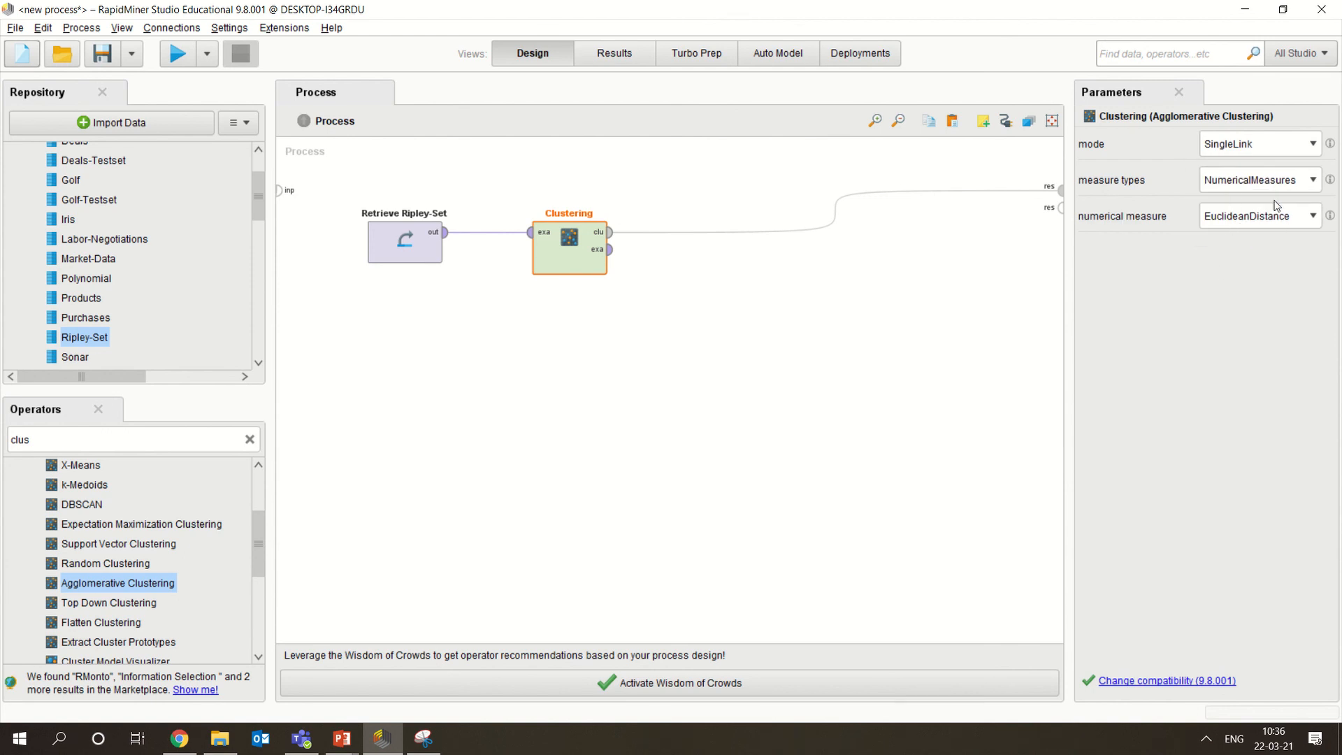
pyautogui.click(934, 359)
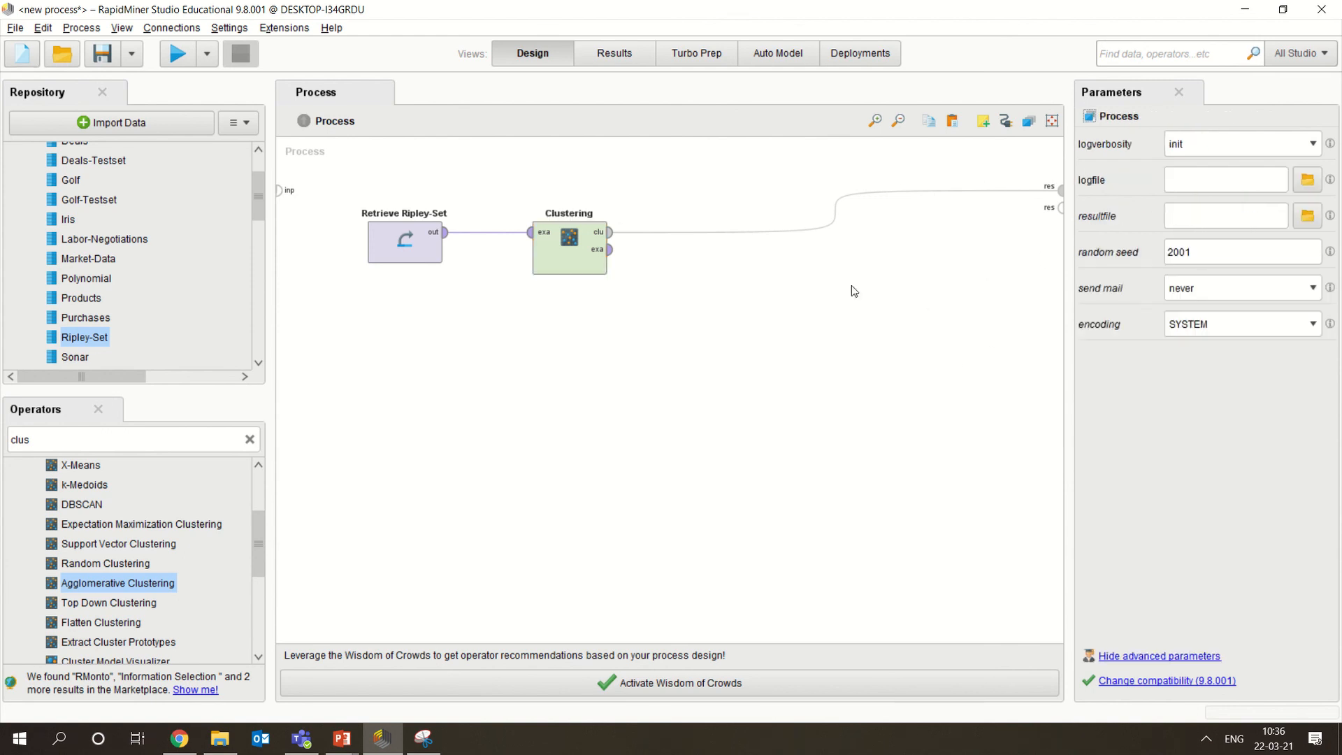
# Run the process and read the description of the Hierarchical Cluster Model.
pyautogui.click(177, 54)
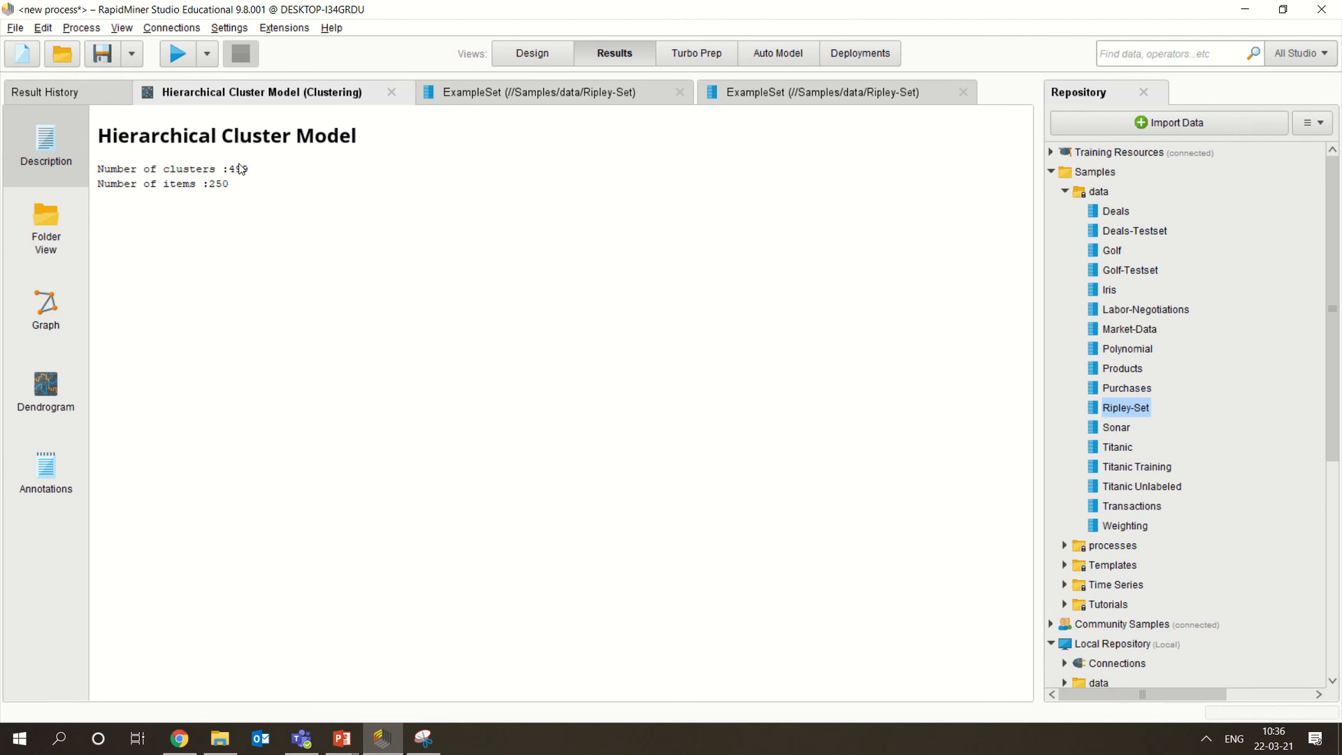
pyautogui.moveTo(98, 134); pyautogui.dragTo(269, 183)
pyautogui.click(268, 181)
# View the Ripley-Set example data, close the duplicate ExampleSet result and return to the Hierarchical Cluster Model.
pyautogui.click(453, 100)
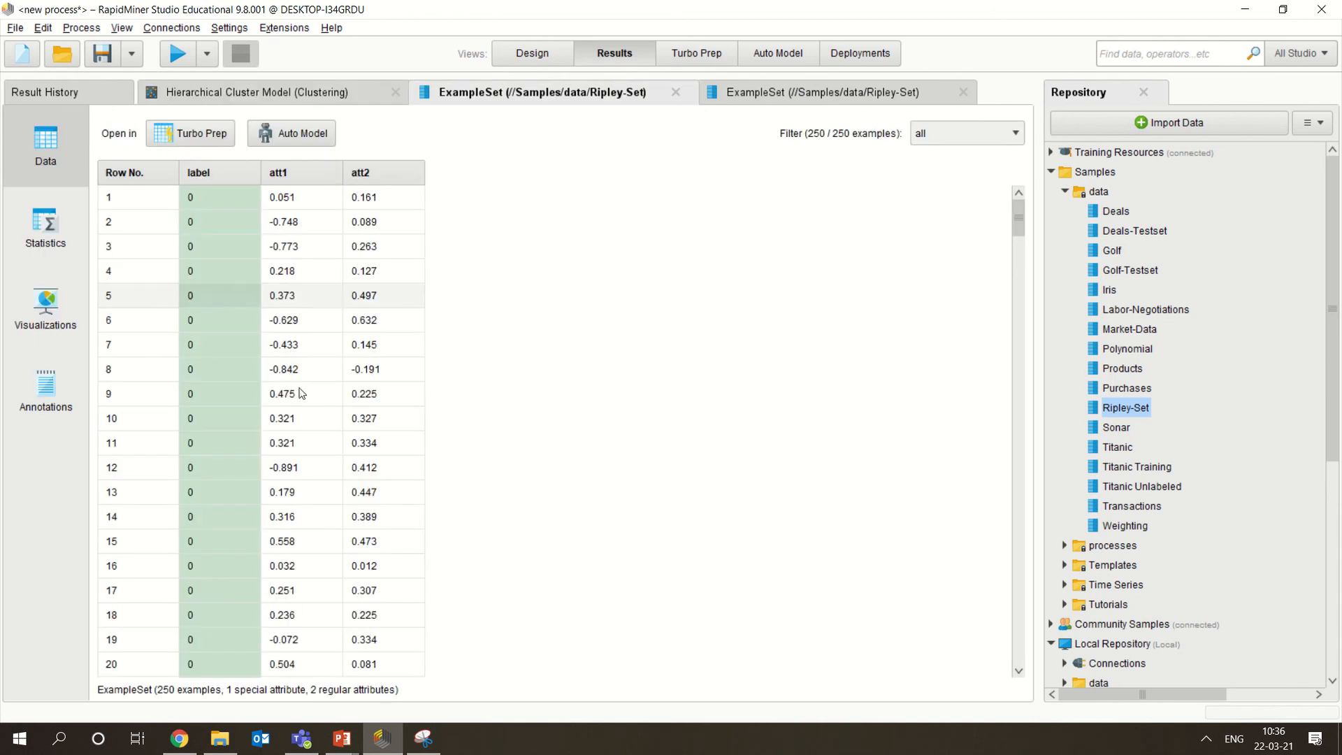
pyautogui.click(962, 92)
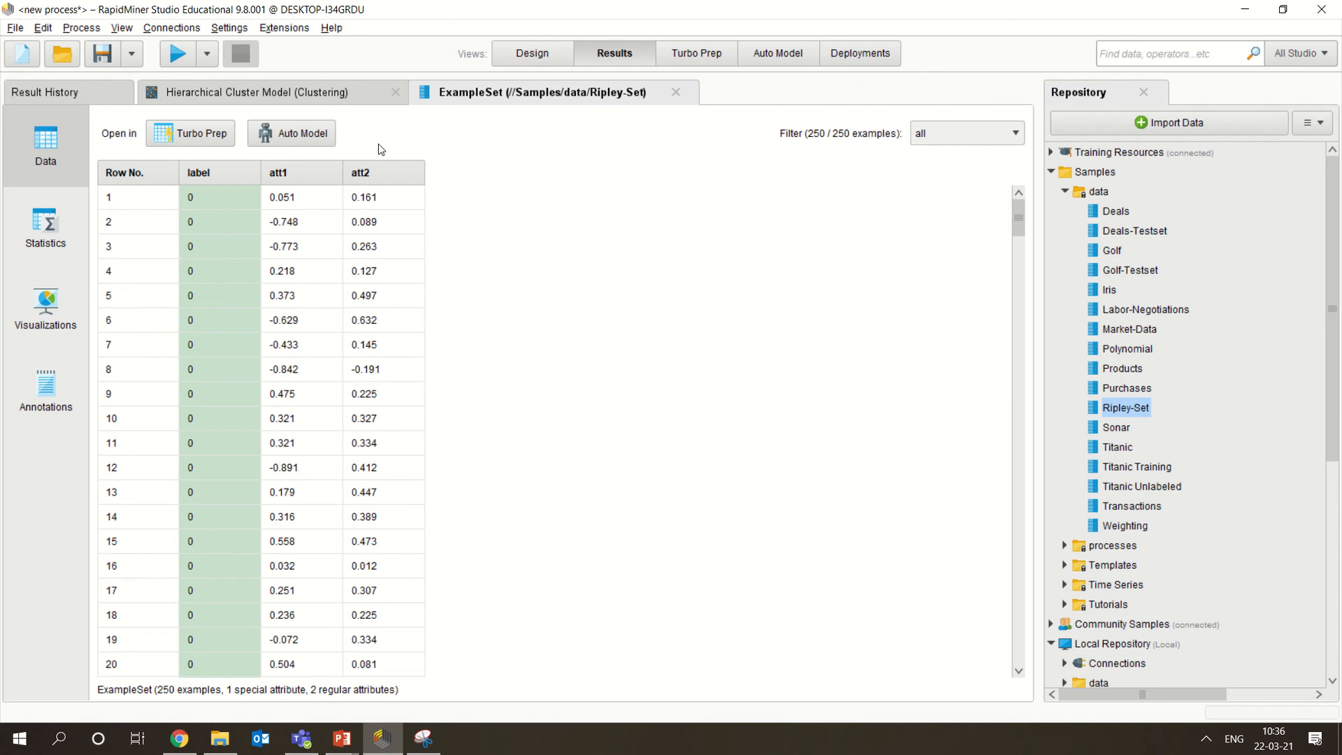
pyautogui.click(168, 95)
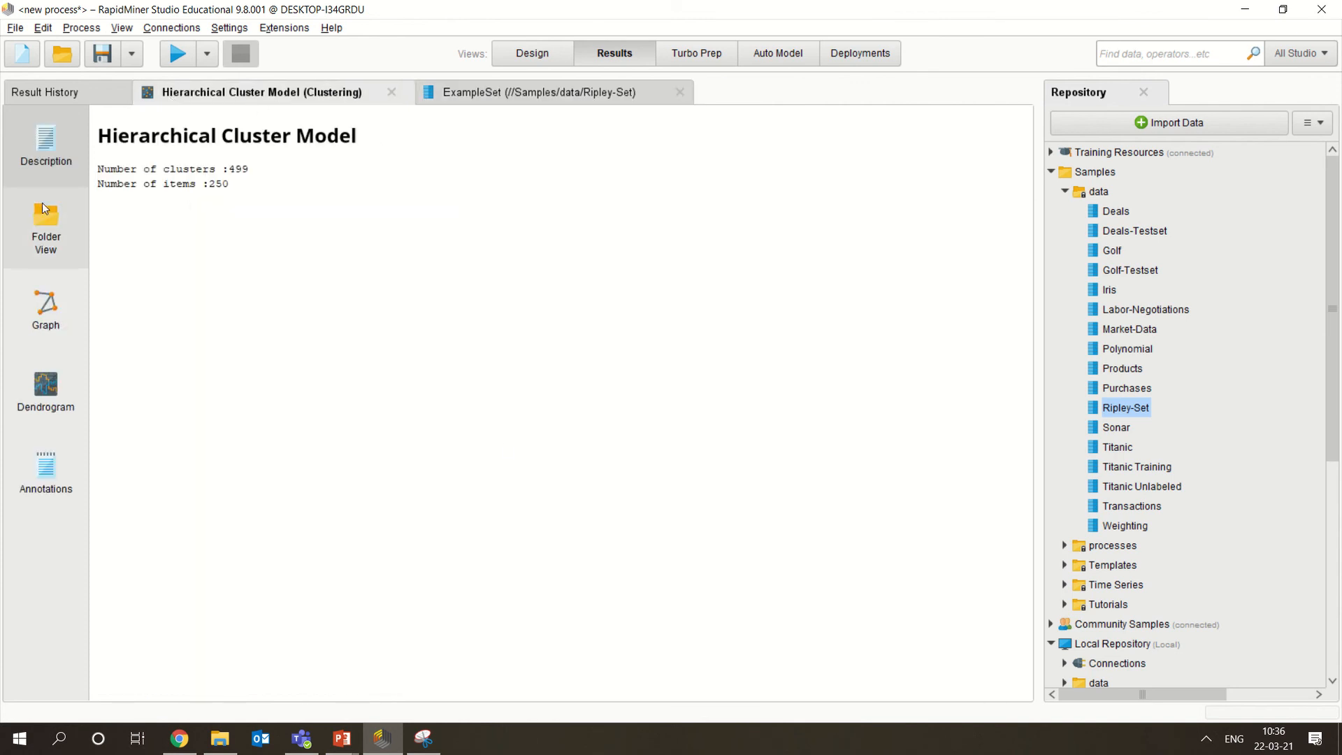
# Examine the cluster hierarchy in the folder view by expanding the nested cluster folders level by level.
pyautogui.click(61, 255)
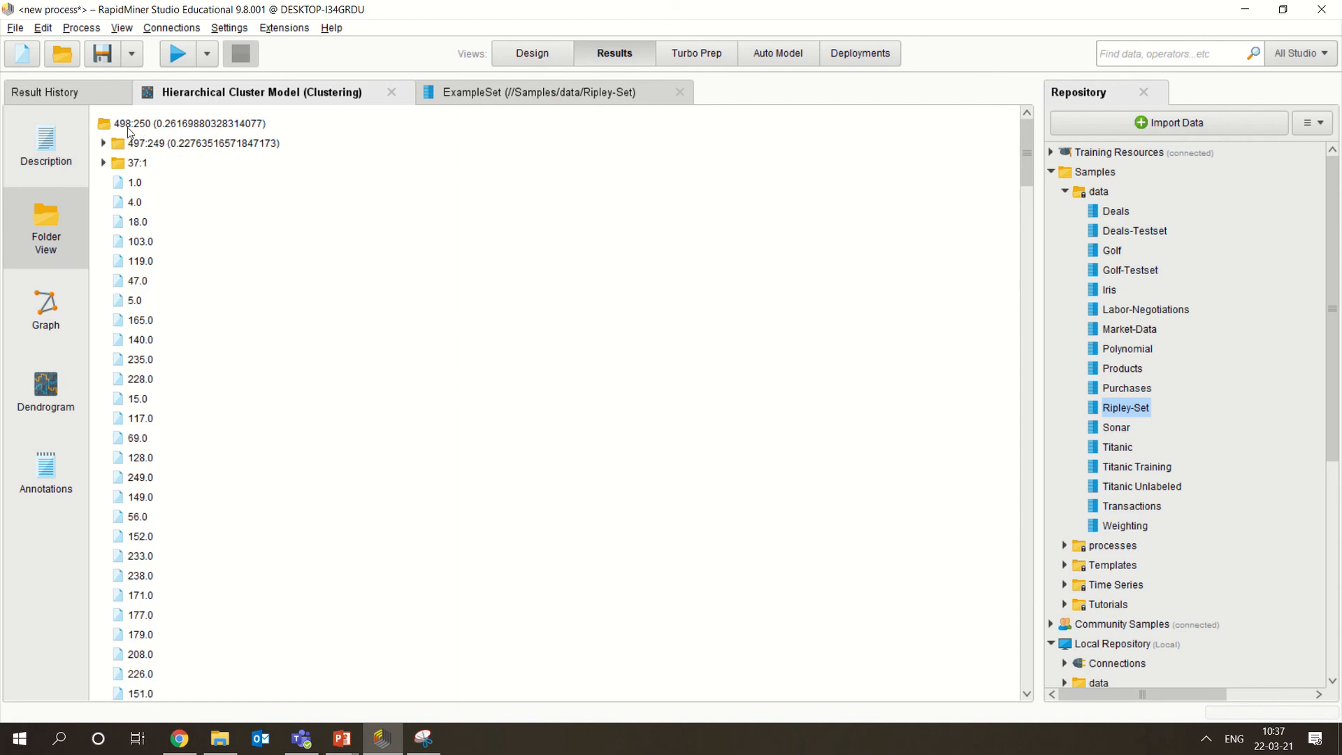
pyautogui.click(103, 163)
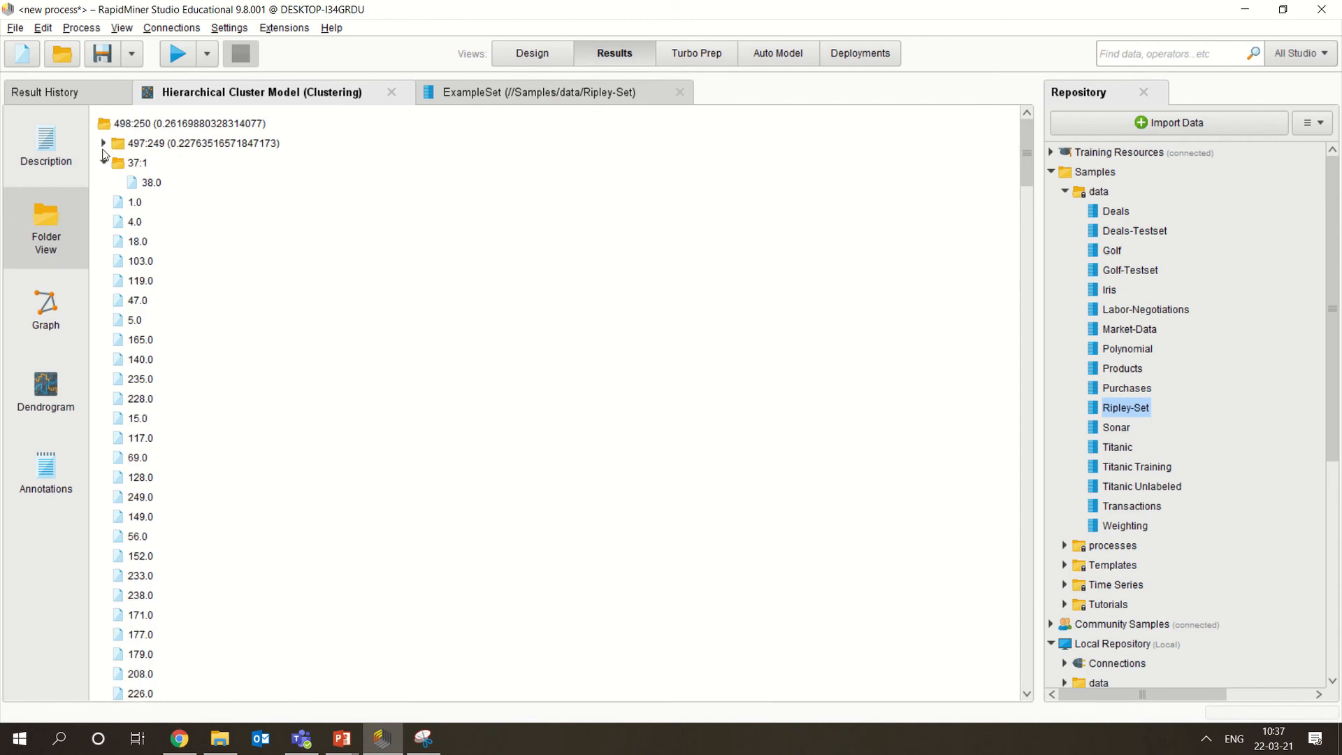
pyautogui.click(104, 143)
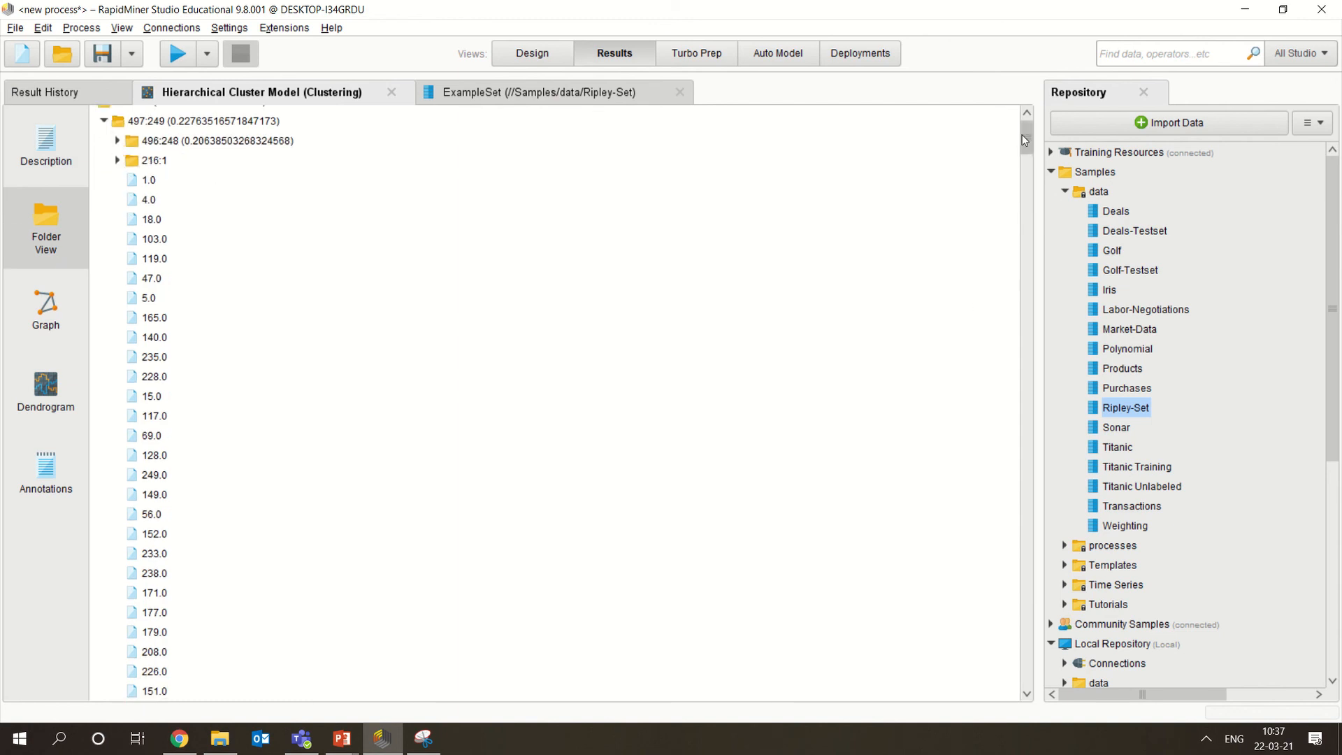
pyautogui.moveTo(1022, 134); pyautogui.dragTo(1021, 129)
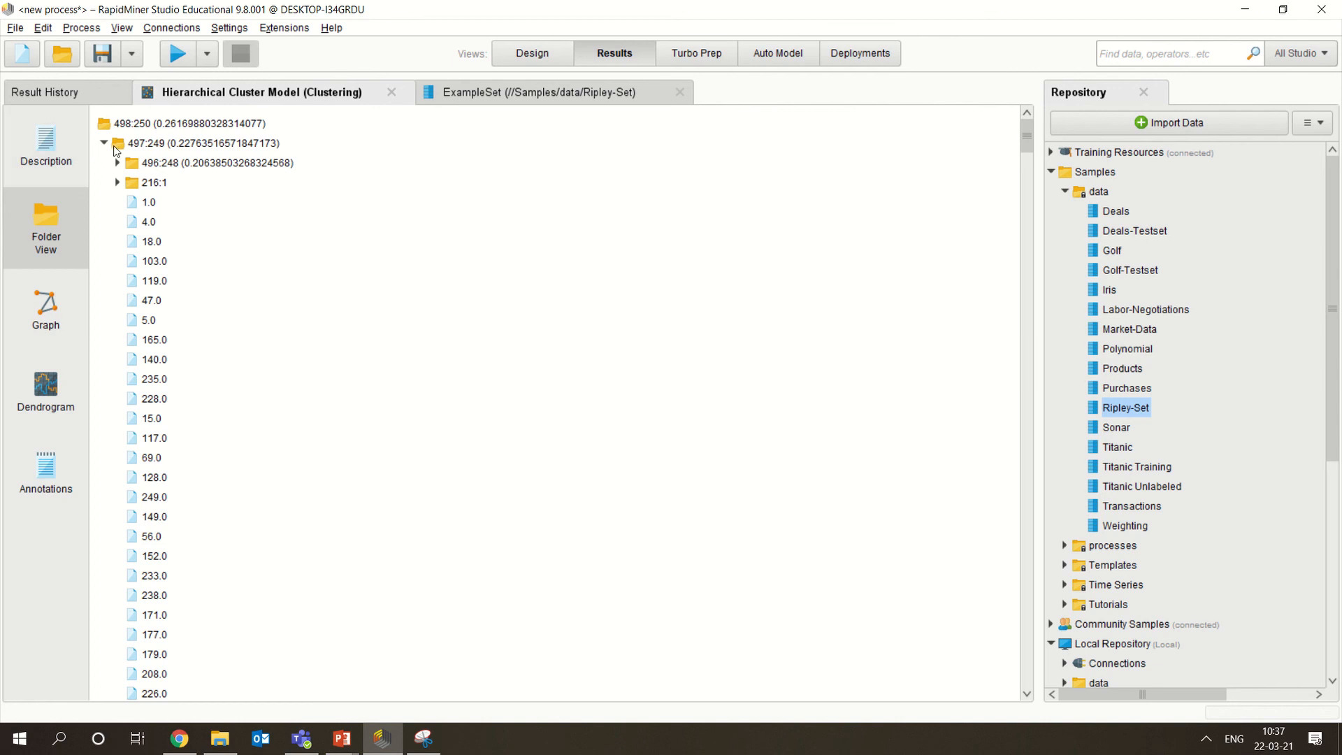
pyautogui.click(105, 143)
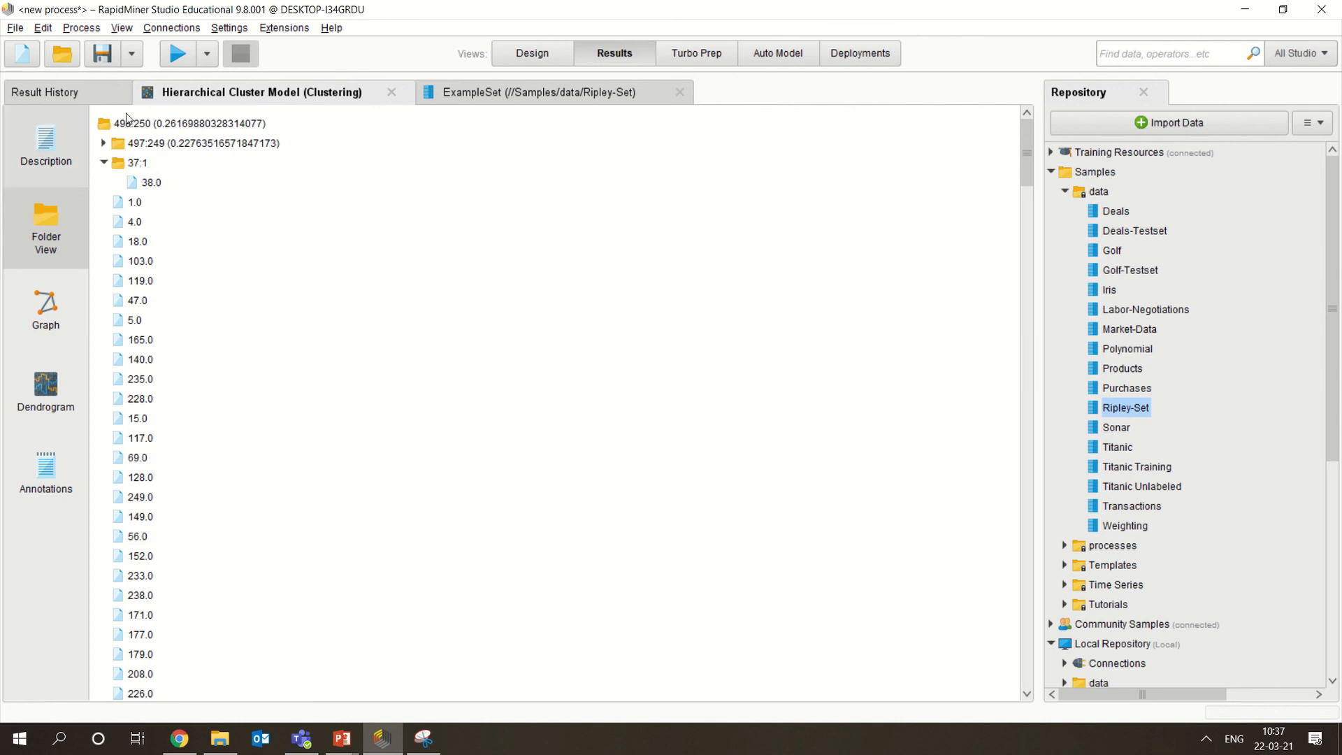
pyautogui.click(103, 144)
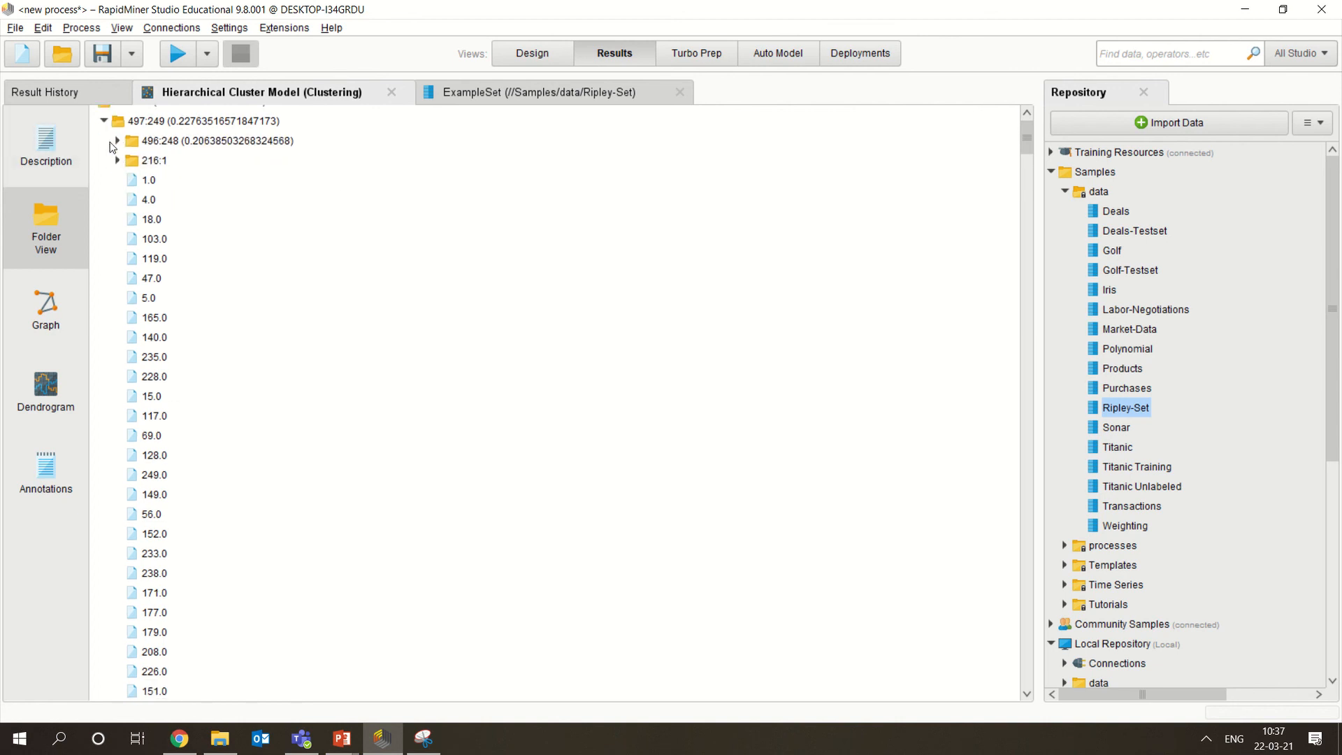
pyautogui.click(118, 141)
pyautogui.click(131, 136)
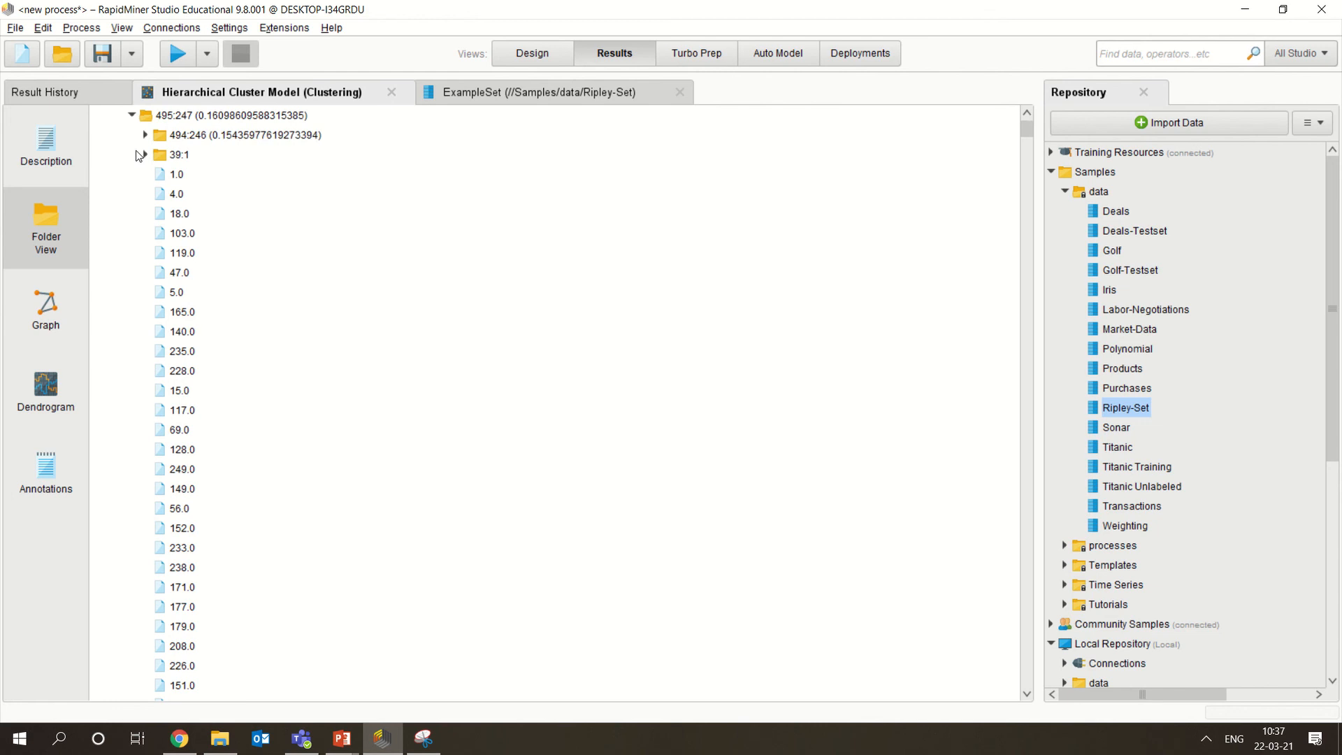
pyautogui.click(144, 155)
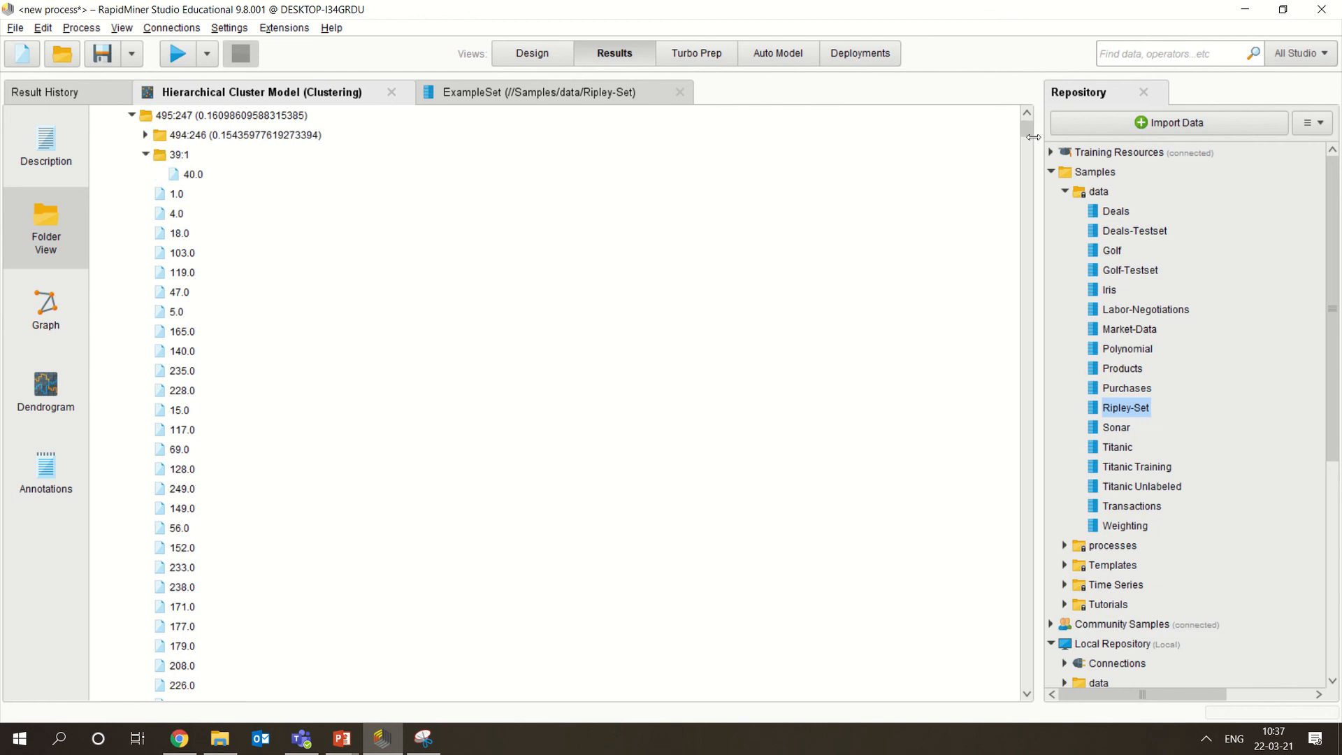
pyautogui.scroll(2, 1029, 119)
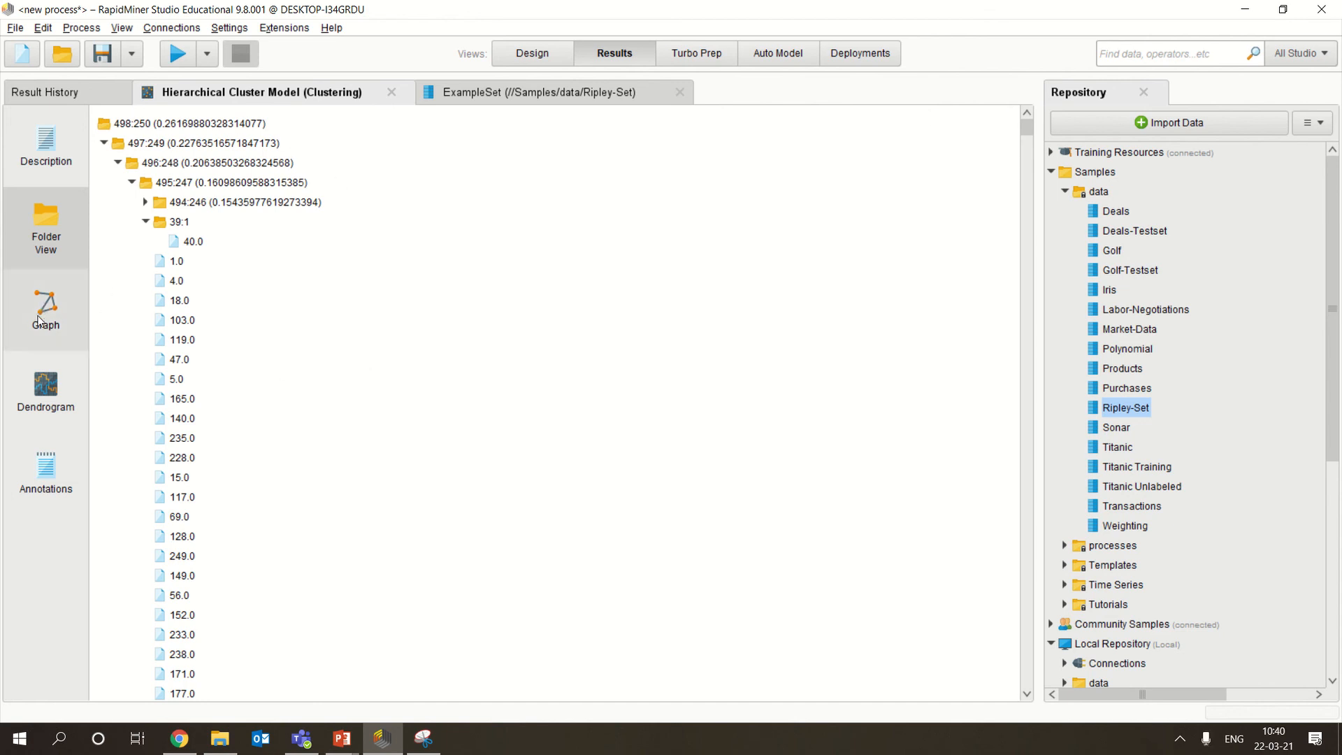
# Look over the cluster model's graph, dendrogram and annotations, and return to its description.
pyautogui.click(40, 304)
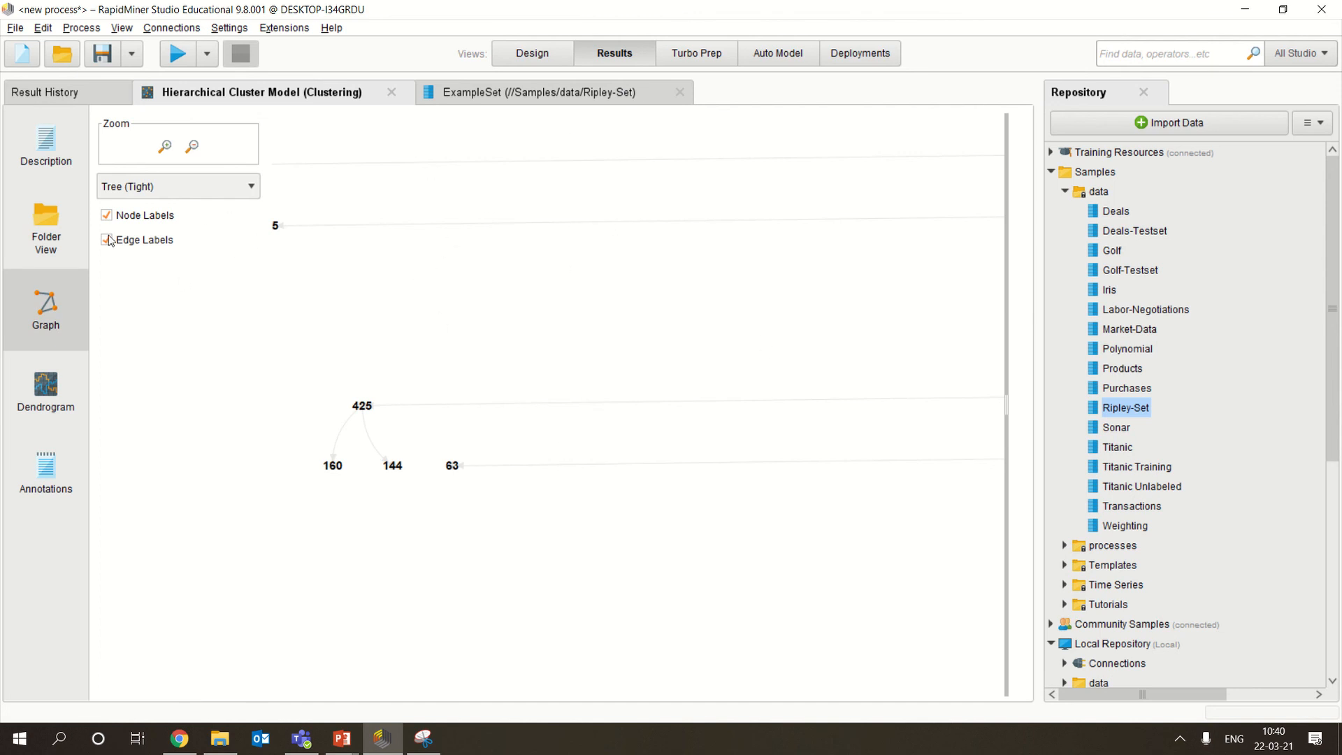
pyautogui.click(50, 380)
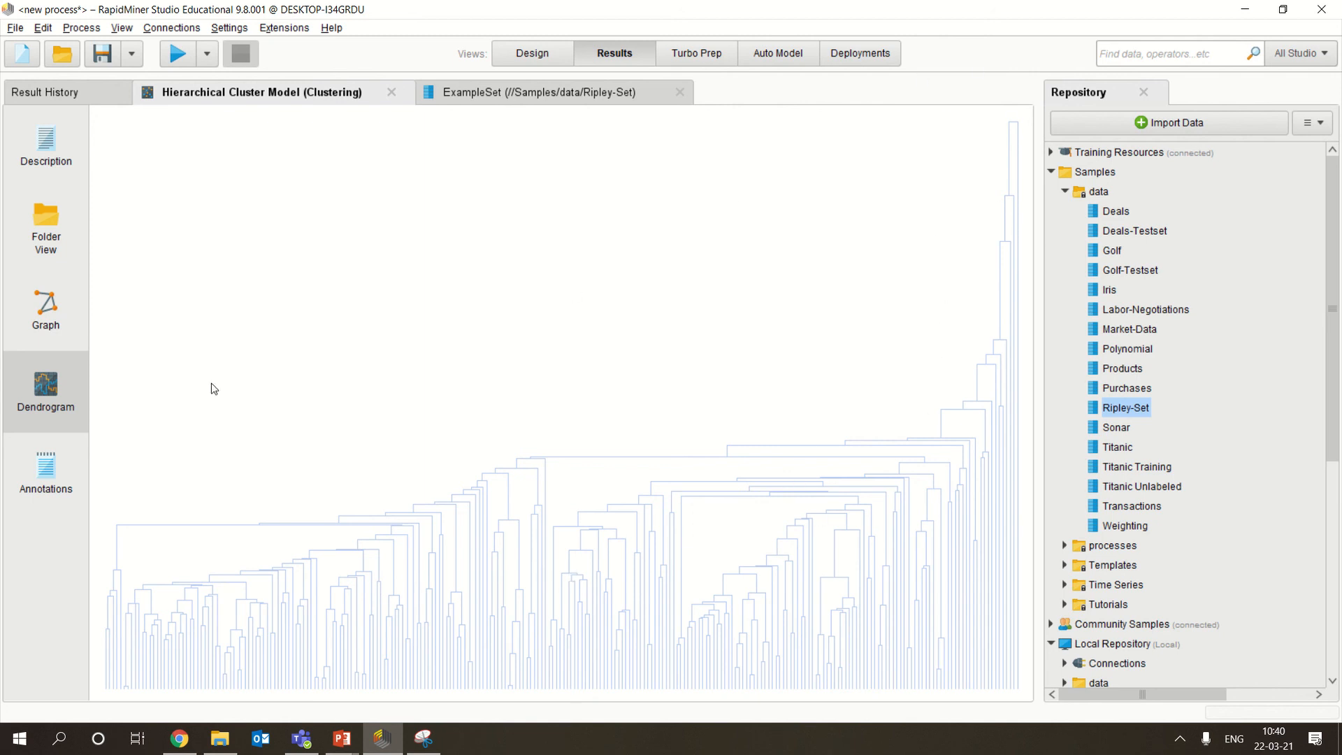
pyautogui.click(53, 451)
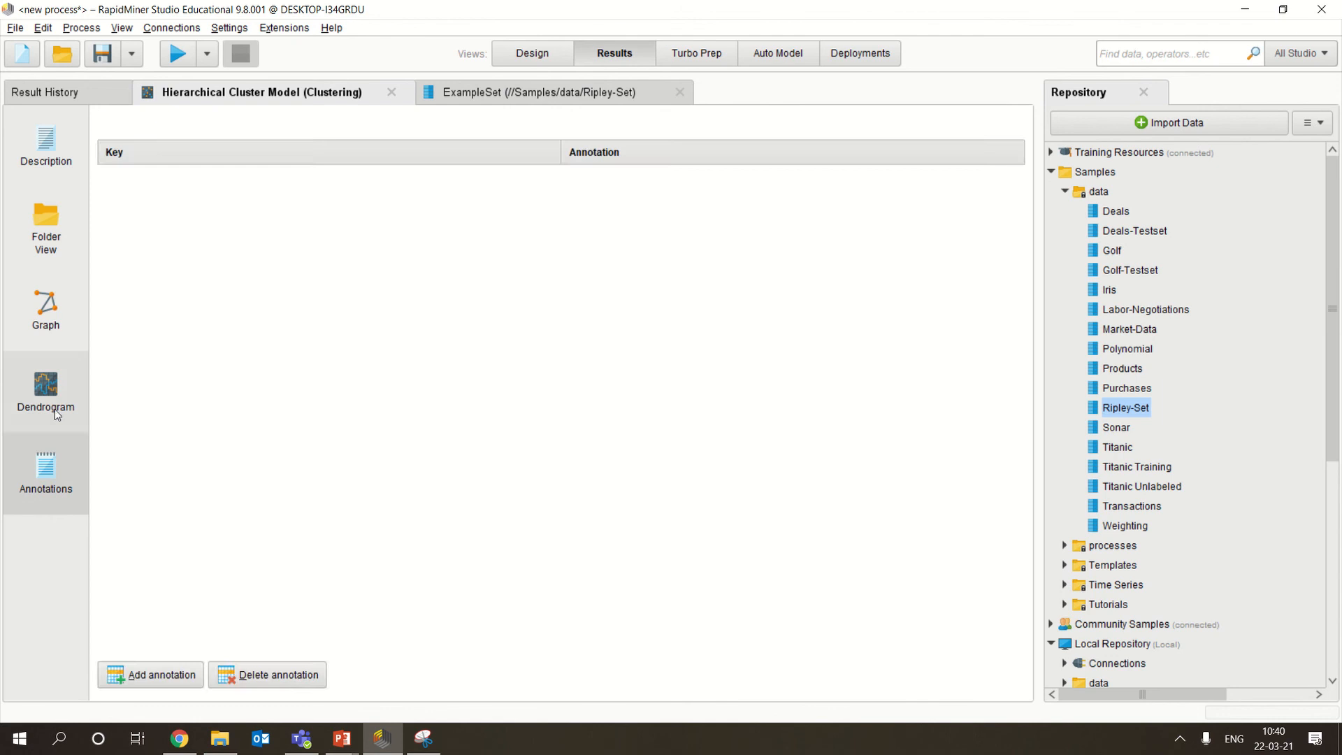
pyautogui.click(56, 399)
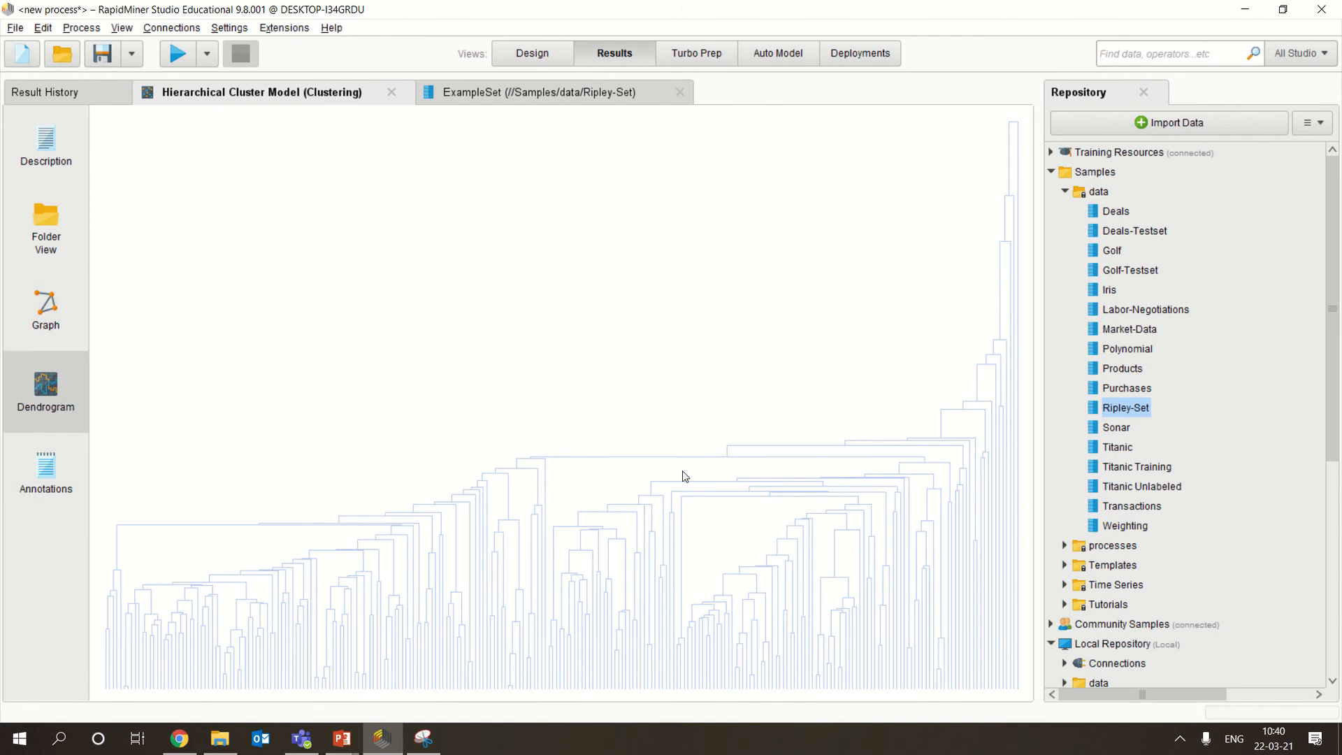
pyautogui.click(66, 165)
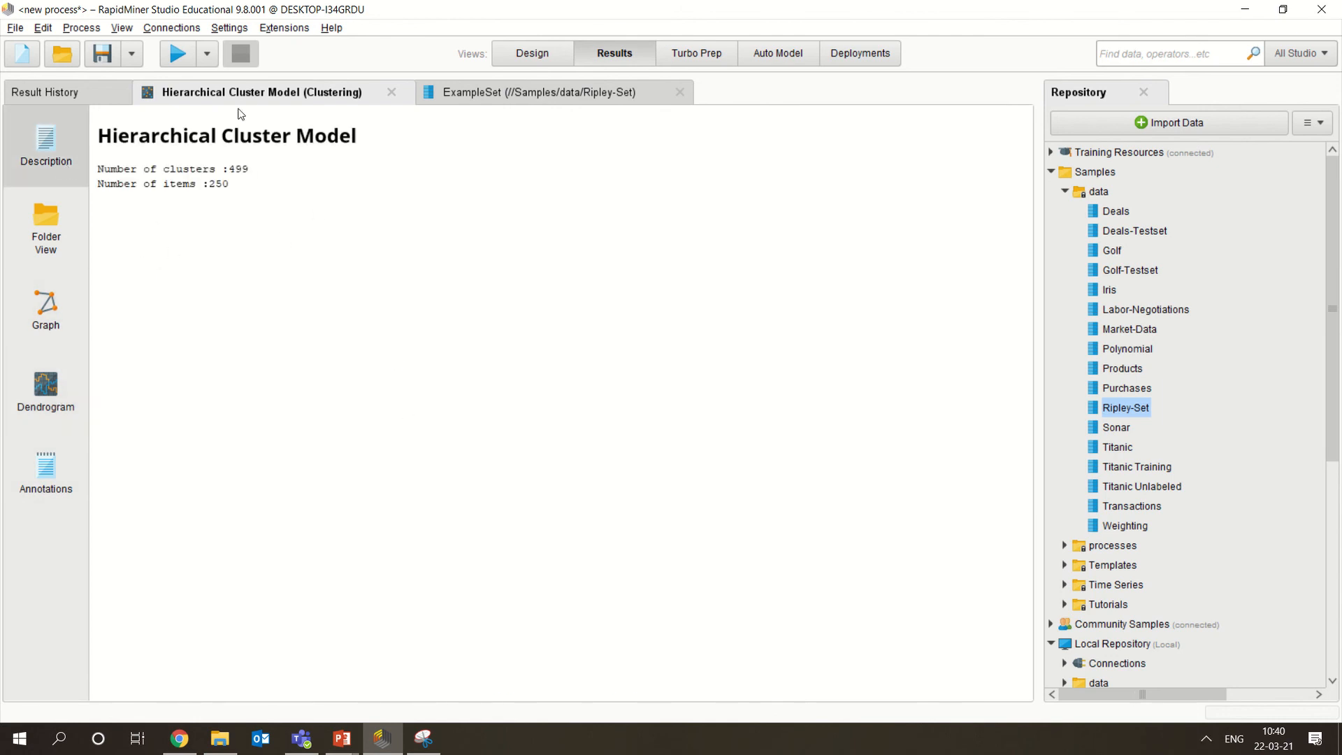
# Return to the process design and show the parameters of the Clustering operator.
pyautogui.click(512, 59)
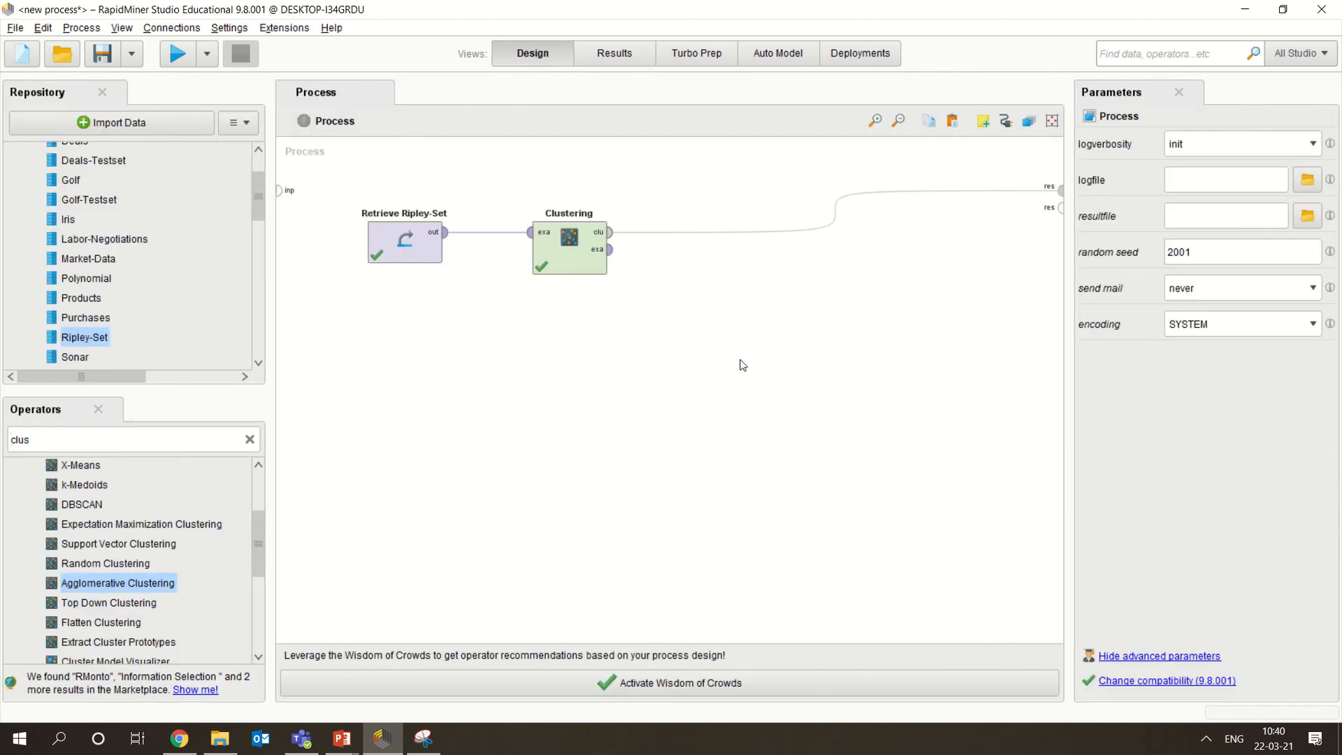
pyautogui.click(605, 269)
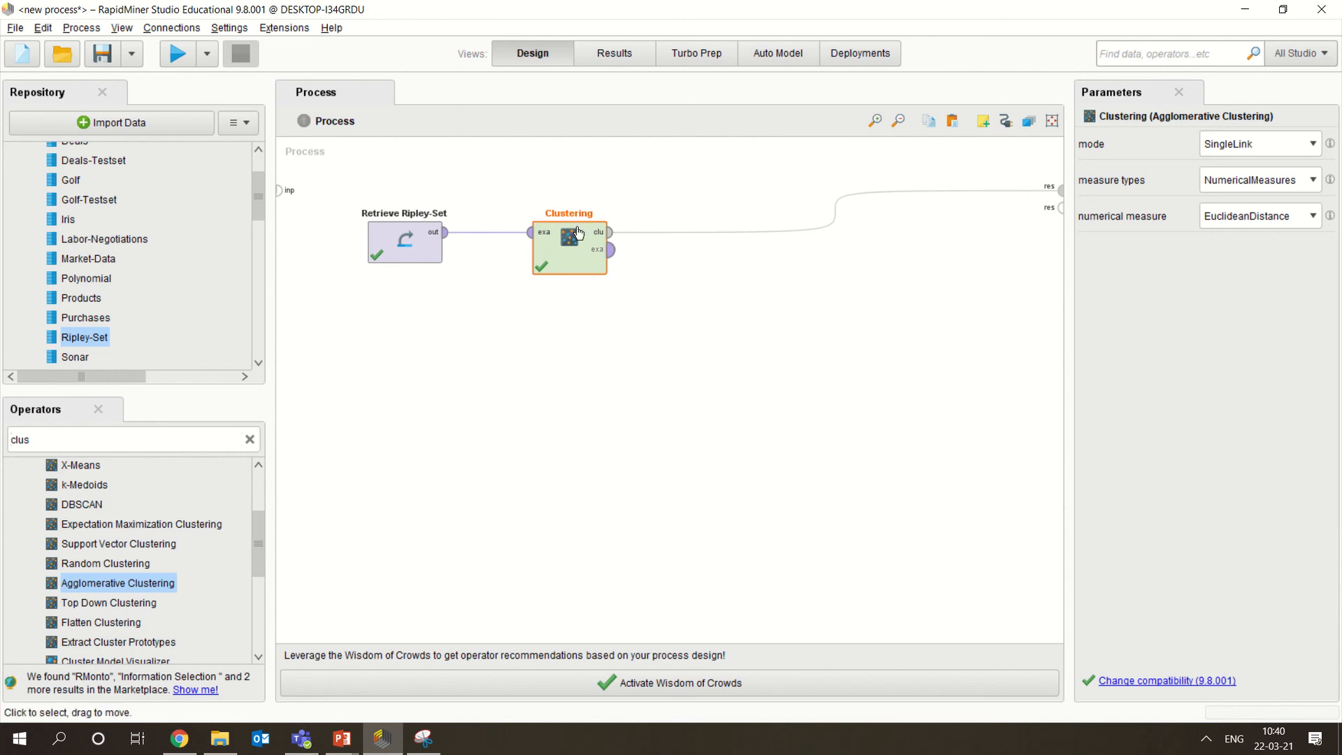
pyautogui.moveTo(580, 6)
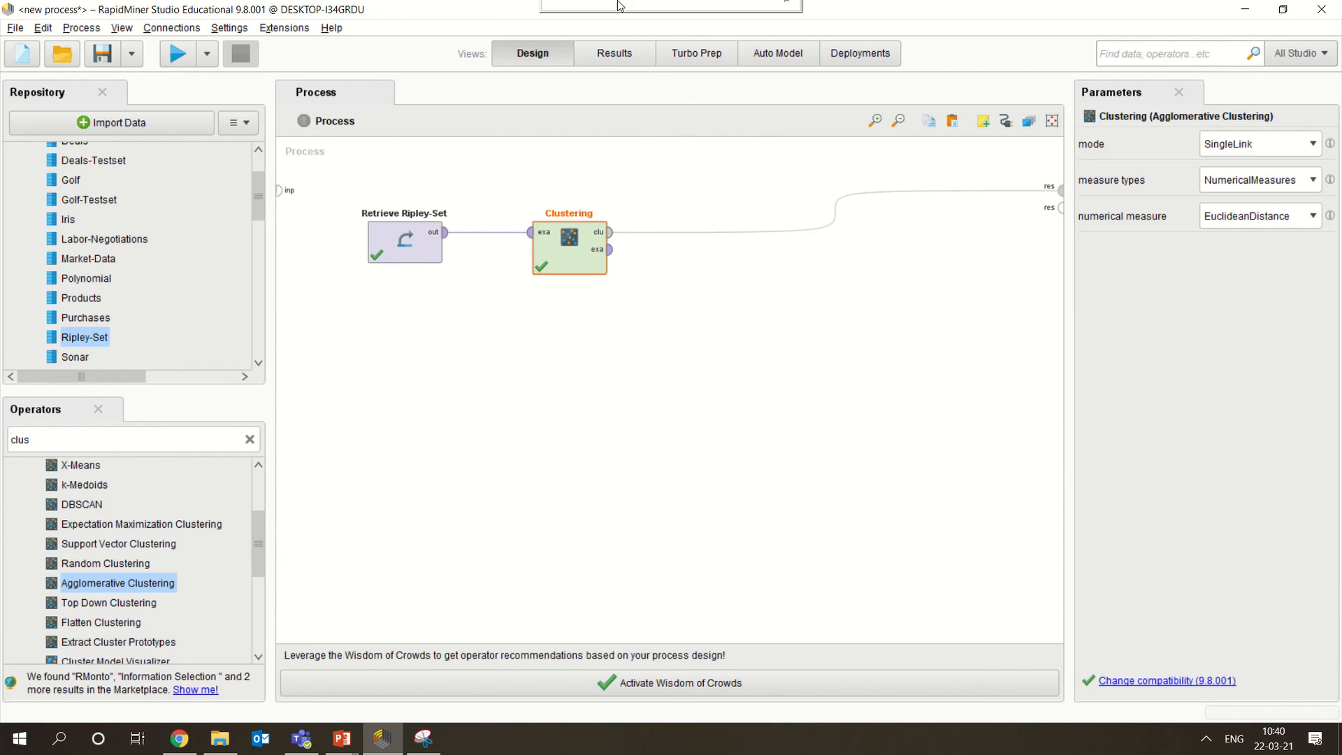